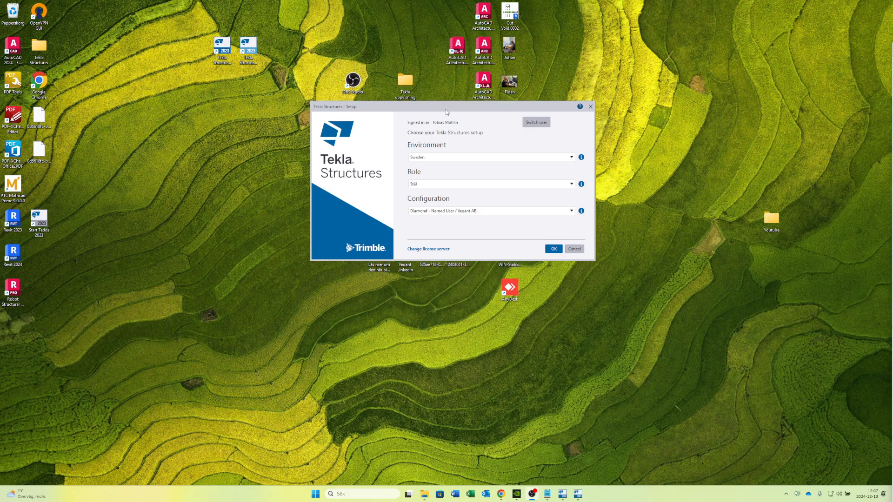
Start the program with the Sweden environment, the Stål role and the Diamond configuration
left_click_drag(446, 109, 452, 136)
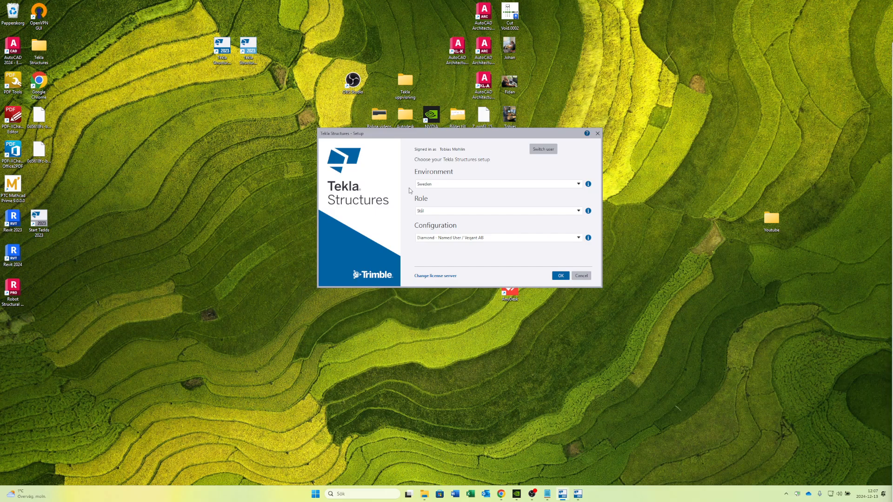
left_click(420, 212)
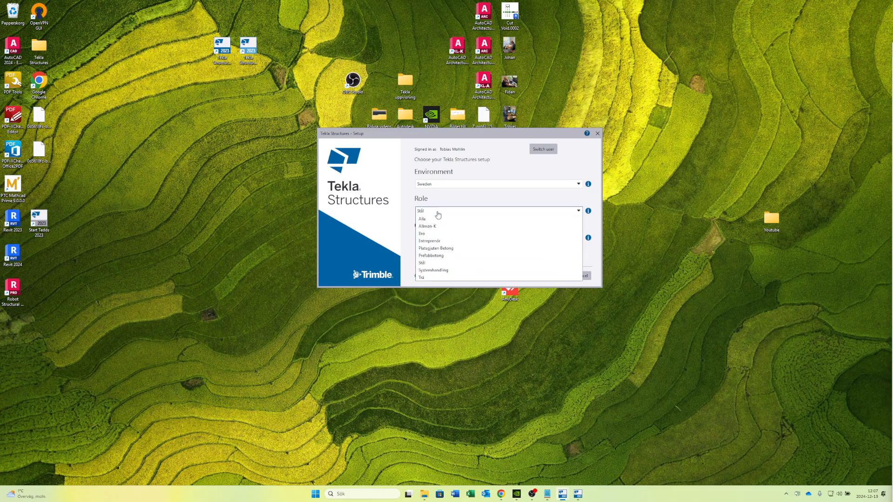
left_click(421, 212)
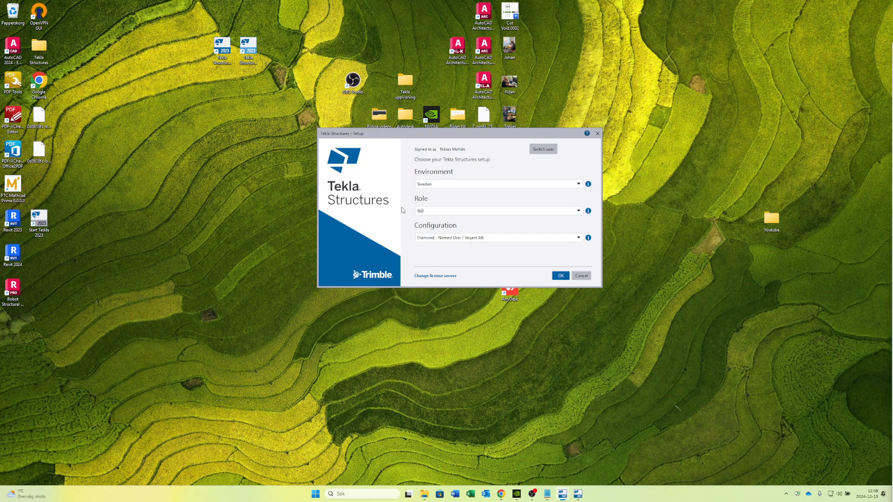
left_click(434, 212)
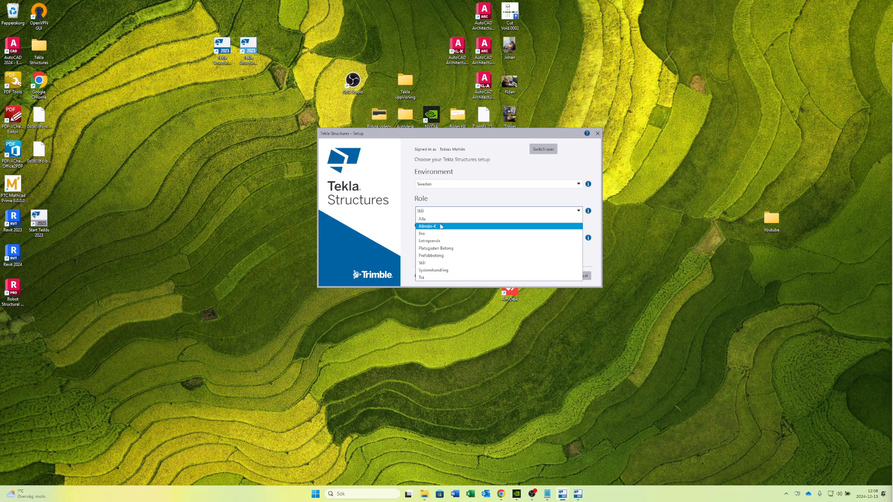
left_click(442, 212)
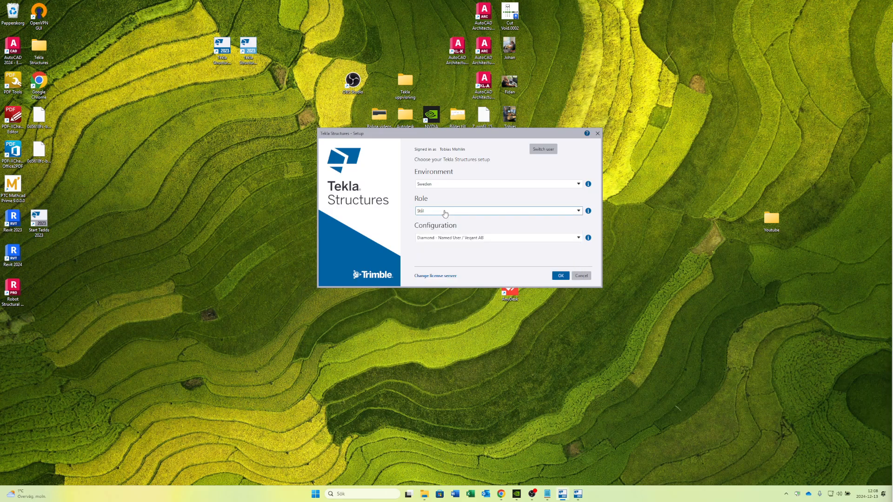
left_click(560, 275)
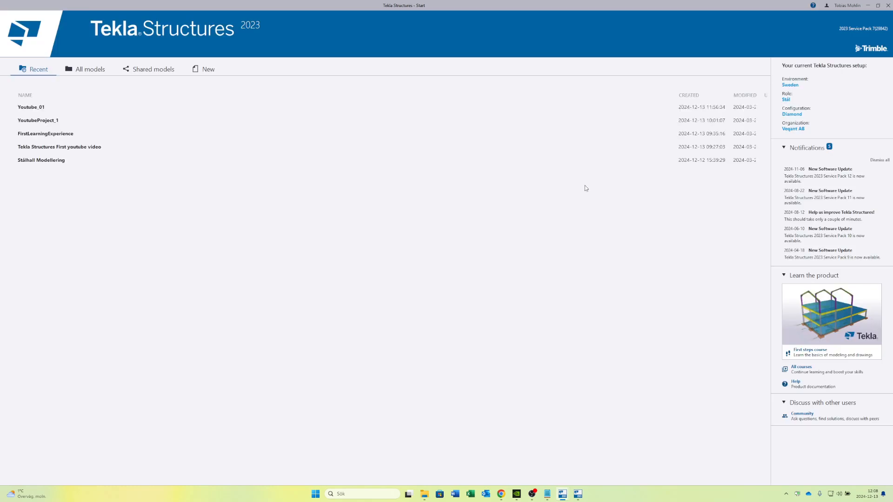
Create a new single-user model named Youtube_1 from the Startmall stål template
left_click(208, 70)
key("ctrl+a")
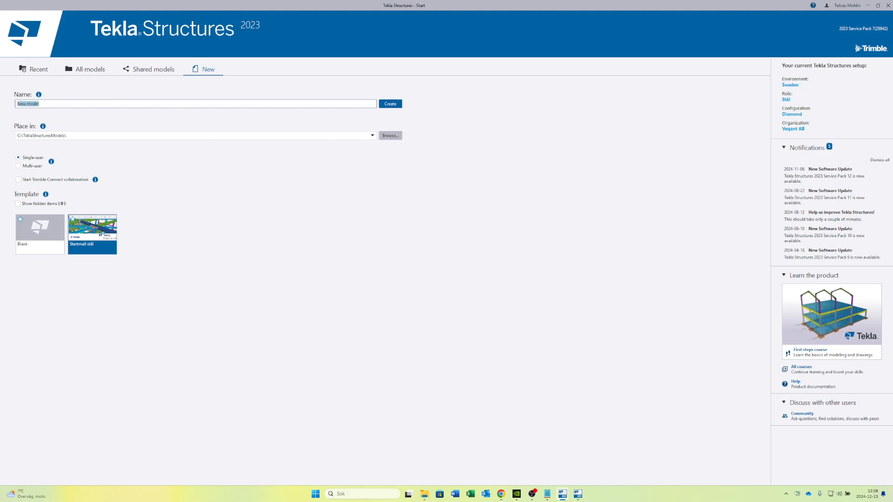
key("BackSpace")
type("Y")
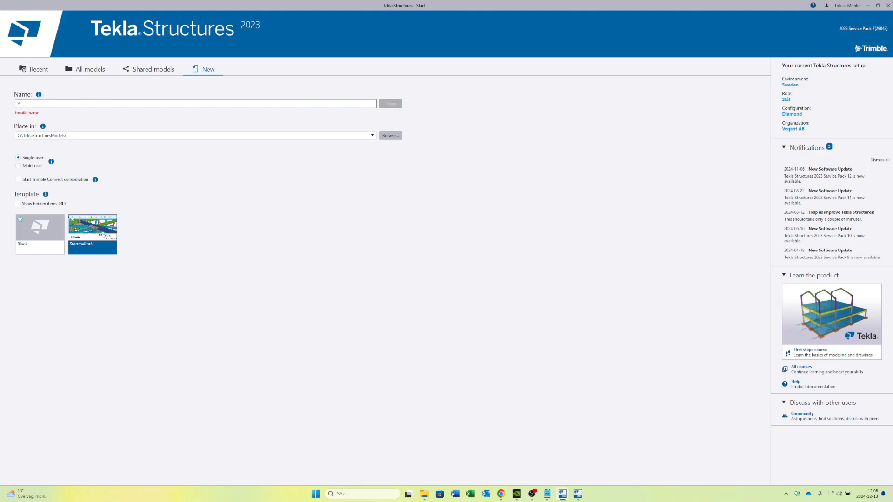
type("outube")
type("_01")
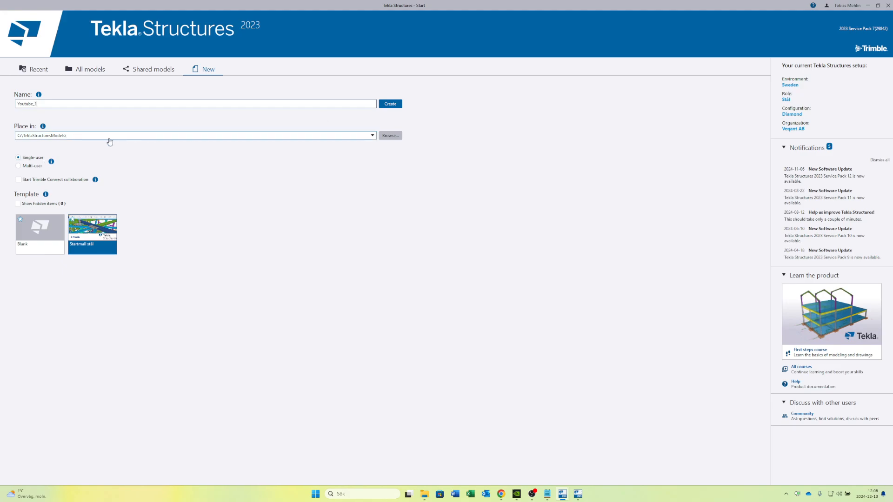
left_click(394, 107)
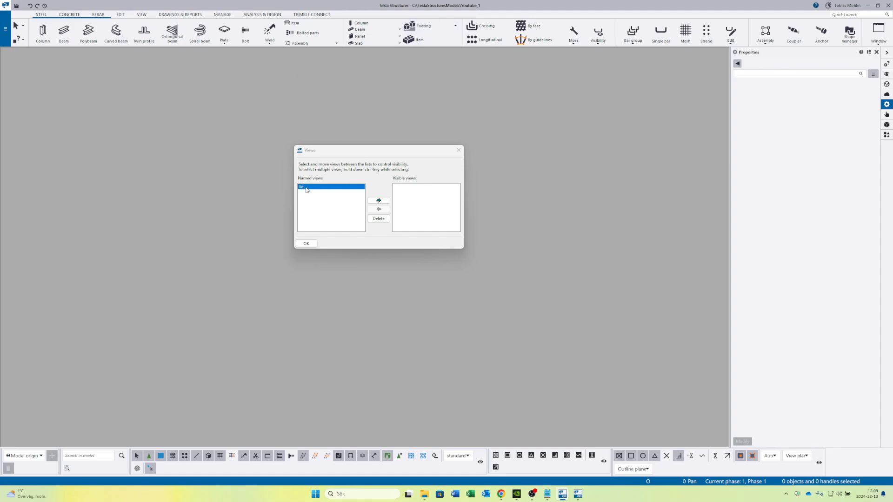
Make the named 3d view visible and maximize its window in the modeling area
left_click(379, 200)
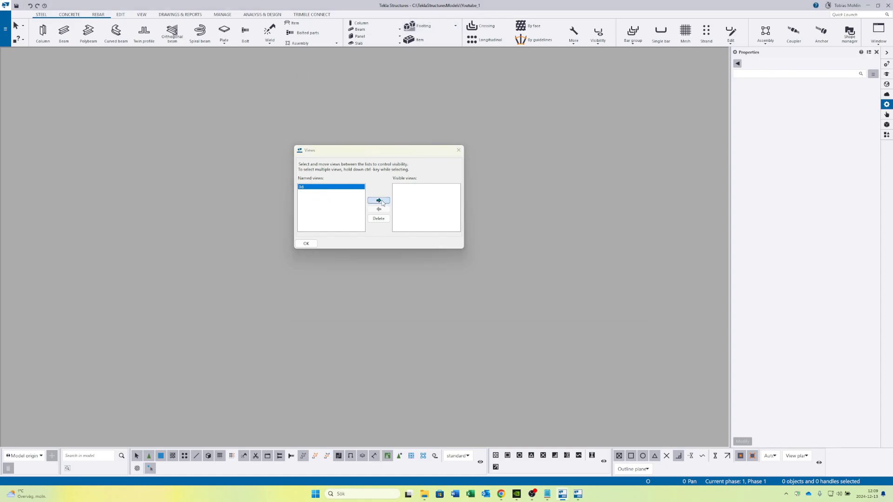
left_click(310, 244)
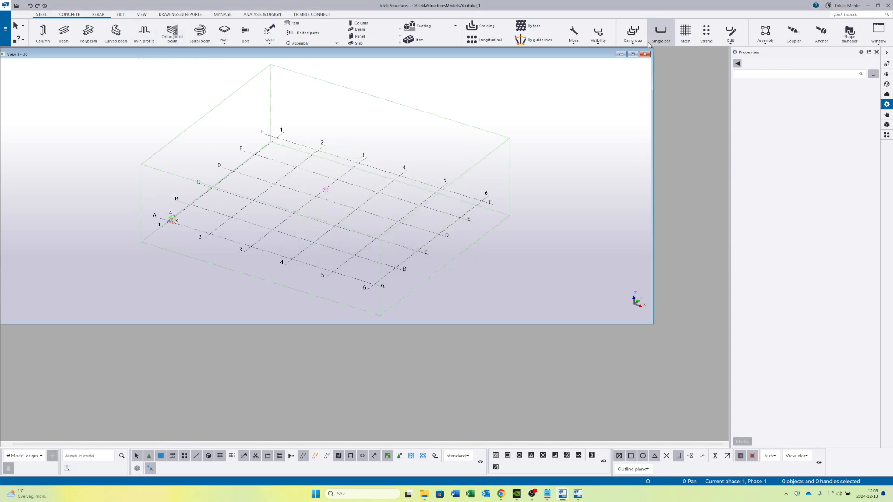
left_click(633, 54)
scroll(549, 169, "down", 2)
middle_click_drag(425, 143, 487, 181)
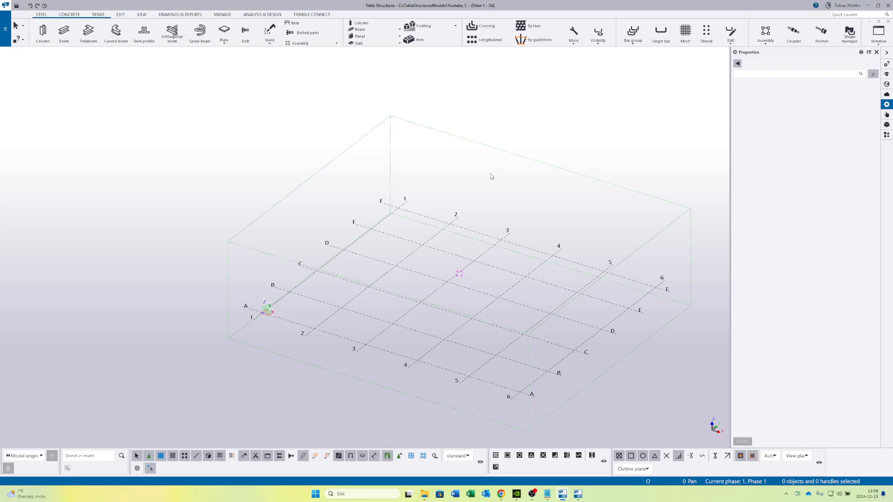
Examine the model grid from several angles and distances, including the origin where grid lines A and 1 meet
scroll(492, 275, "up", 2)
scroll(449, 277, "up", 3)
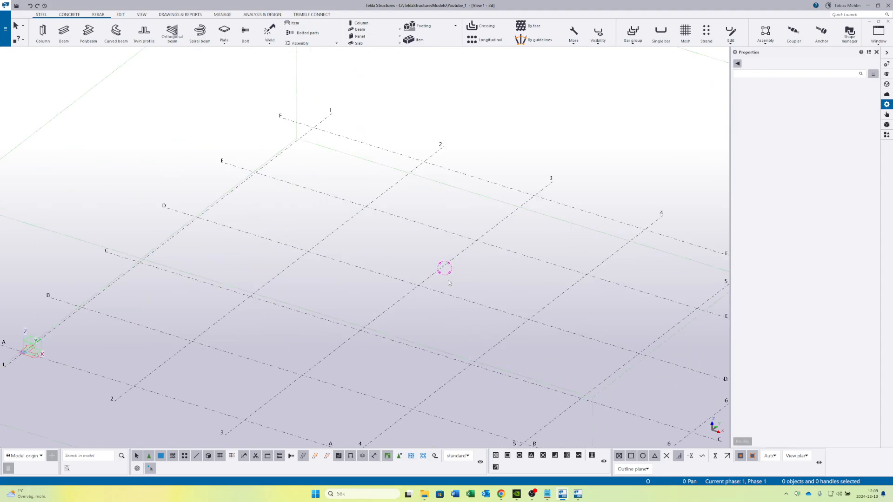
scroll(449, 282, "down", 5)
scroll(451, 284, "up", 2)
scroll(451, 284, "down", 2)
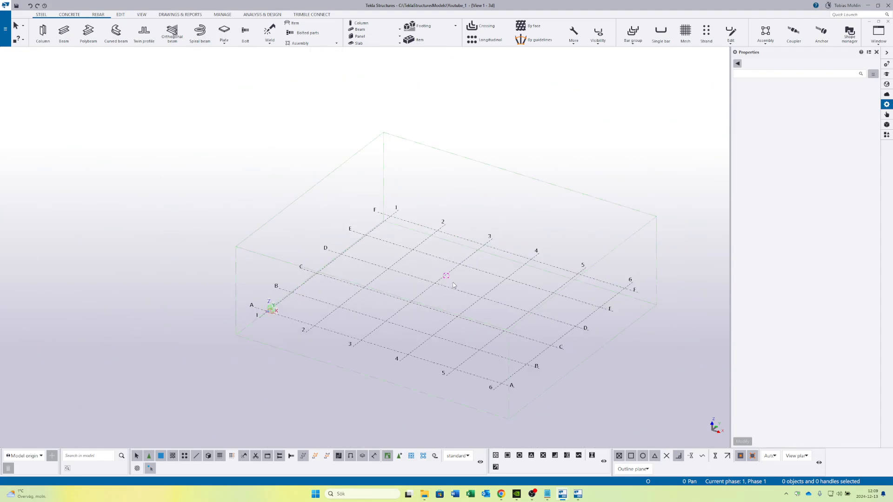
scroll(454, 277, "down", 1)
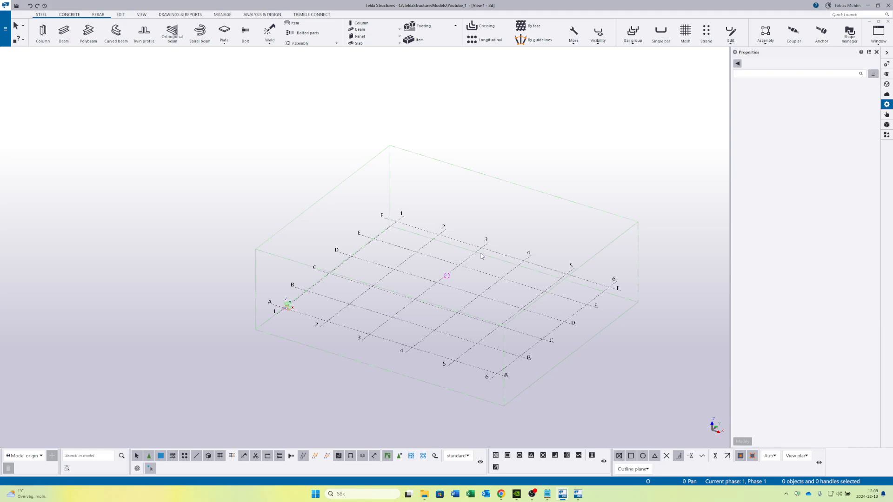
middle_click_drag(528, 250, 490, 256, "ctrl")
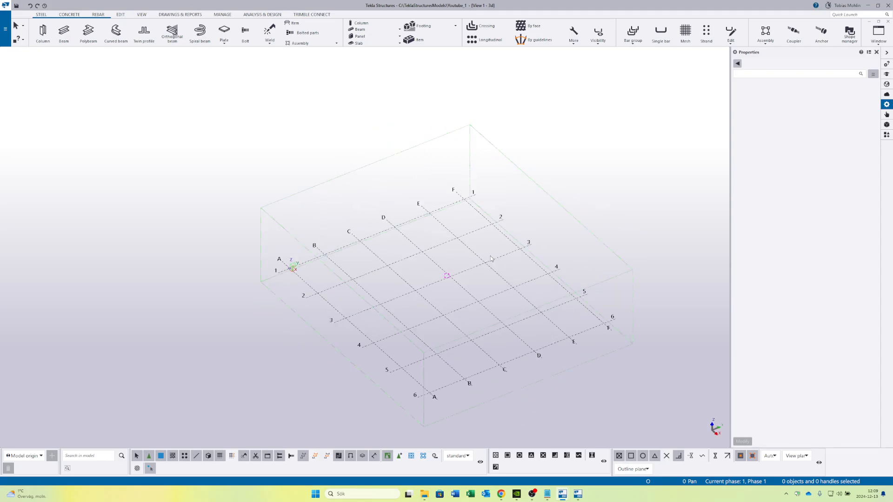
scroll(498, 292, "up", 5)
scroll(498, 292, "down", 5)
middle_click_drag(498, 292, 420, 290, "ctrl")
scroll(389, 346, "up", 3)
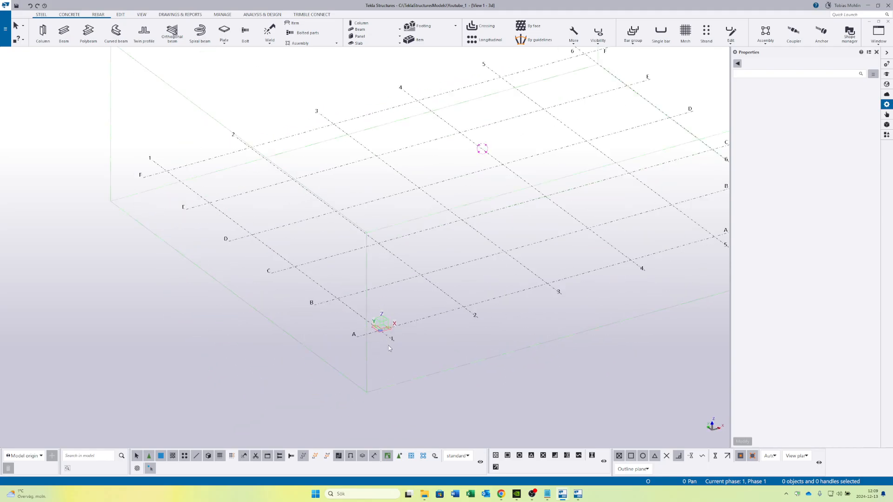
scroll(374, 342, "up", 5)
scroll(395, 261, "down", 6)
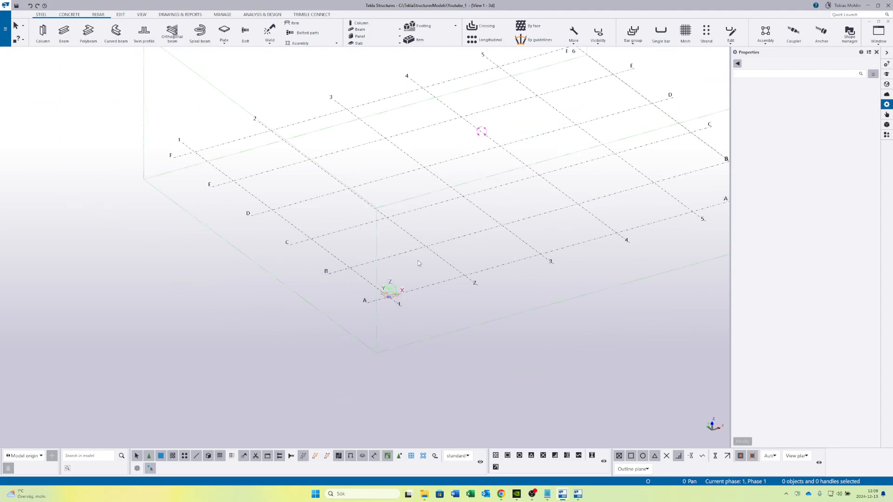
middle_click_drag(400, 243, 407, 265)
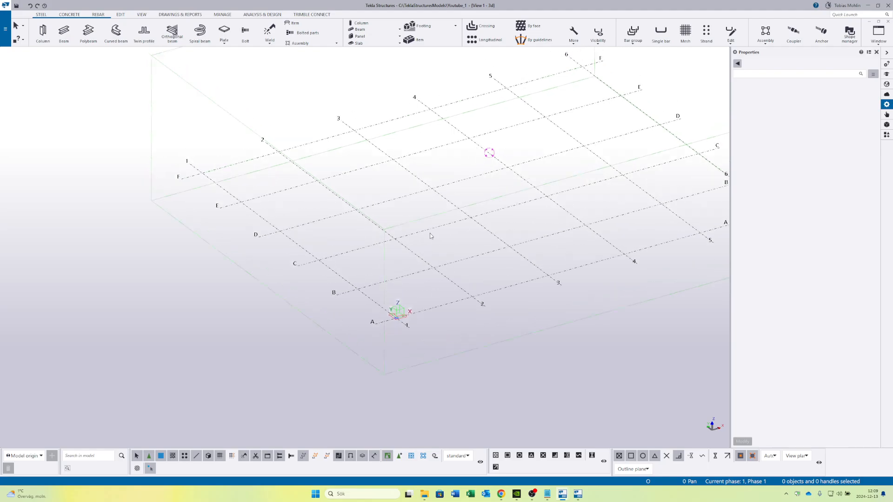
scroll(392, 327, "up", 2)
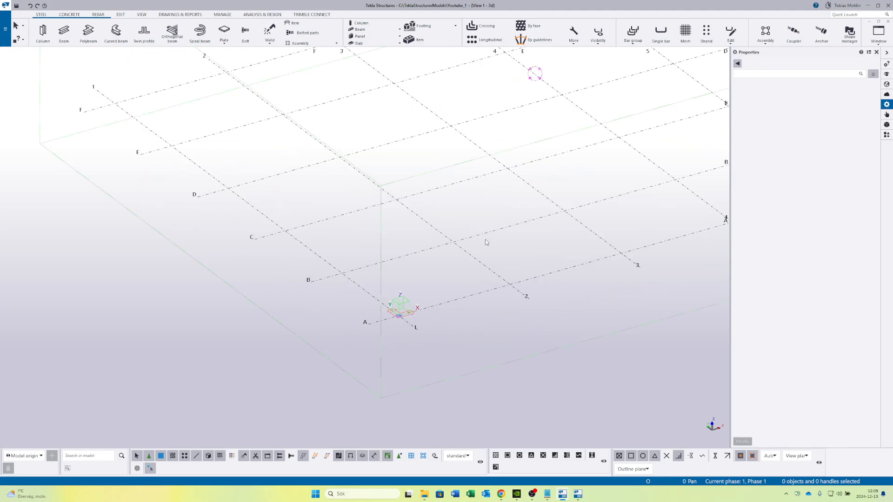
middle_click_drag(485, 242, 471, 261)
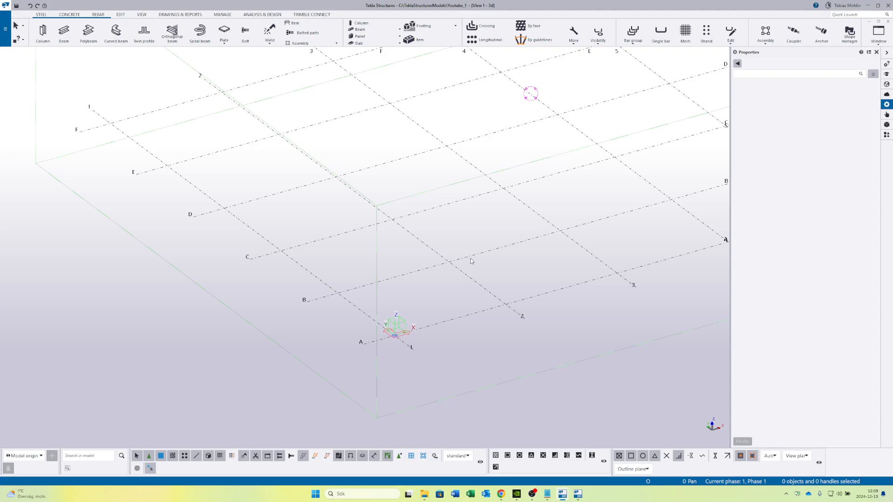
Set the view rotation origin at the intersection of grid lines A and 1 and rotate the model around it
key("v")
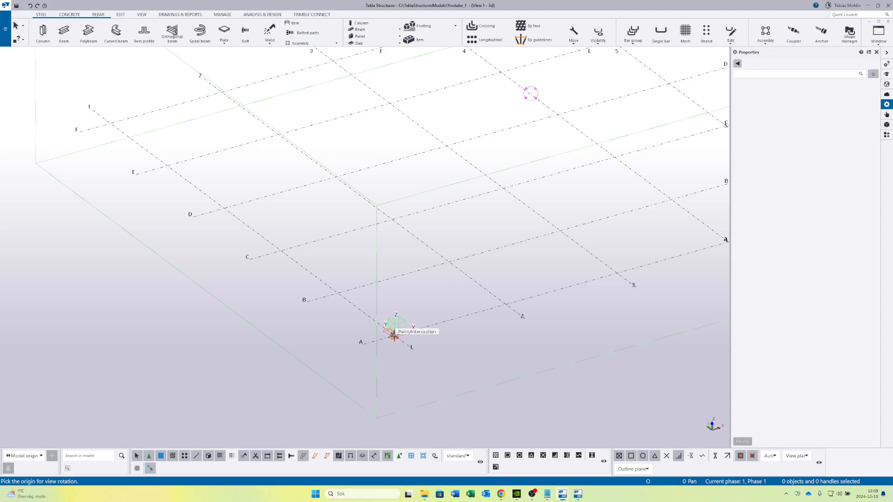
scroll(393, 333, "up", 2)
scroll(469, 248, "down", 2)
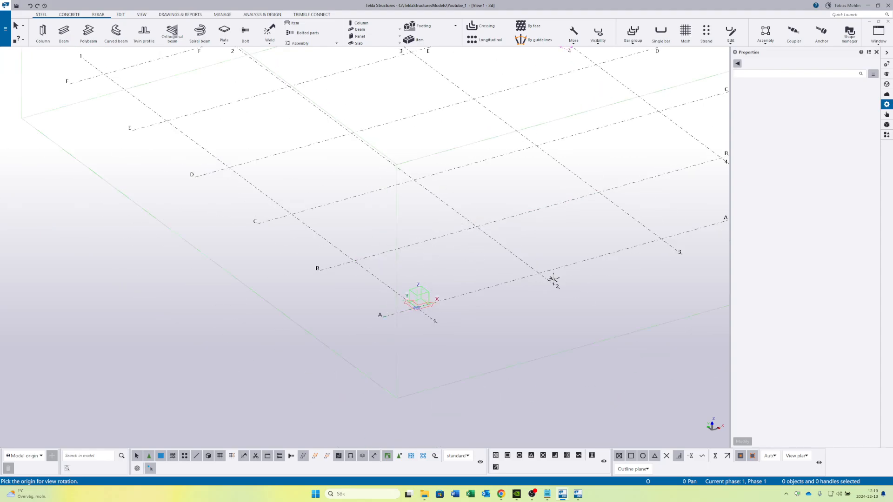
scroll(426, 316, "up", 2)
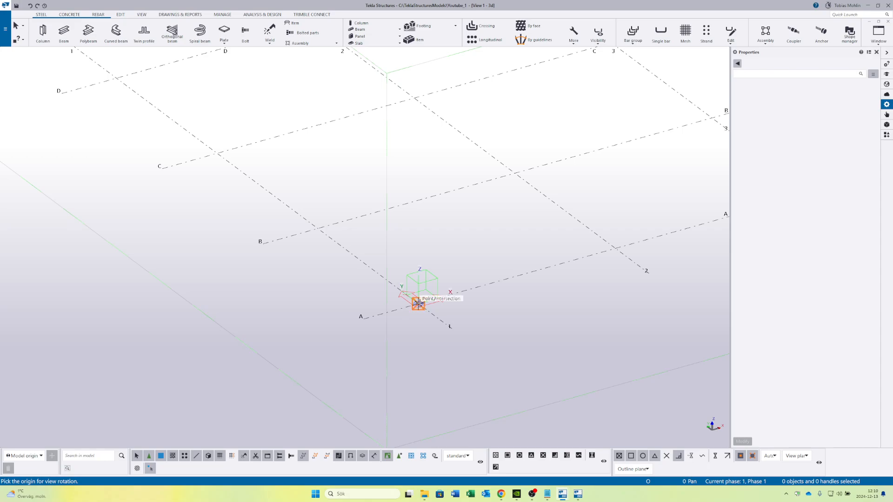
left_click(418, 305)
scroll(426, 316, "up", 2)
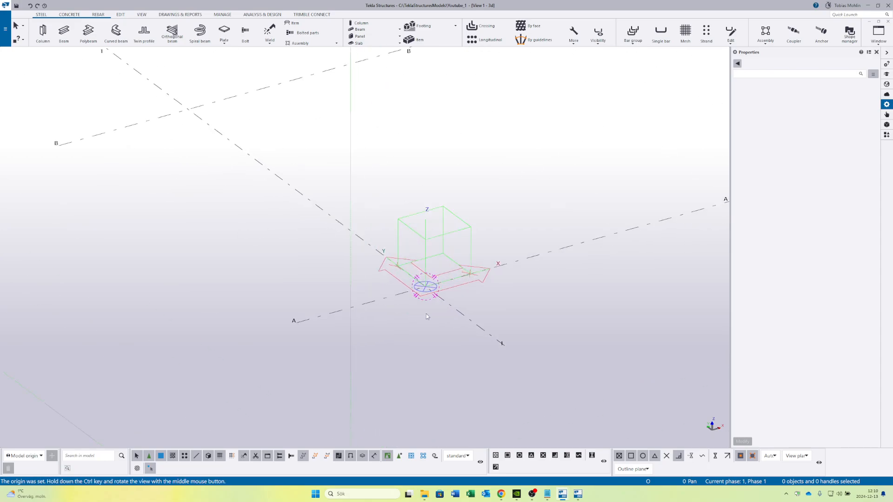
scroll(427, 313, "down", 6)
scroll(429, 307, "up", 3)
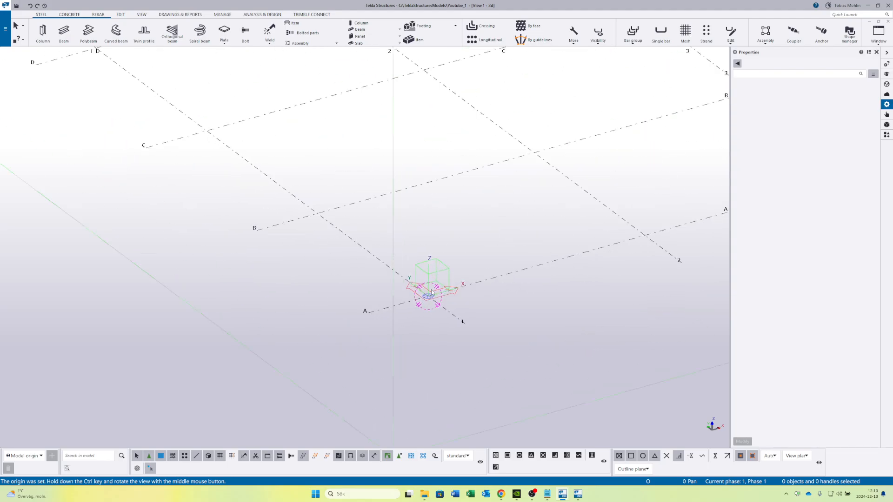
middle_click_drag(431, 293, 557, 250, "ctrl")
Set the view rotation origin at a point inside the grid, rotate the model around it and inspect the model origin
key("v")
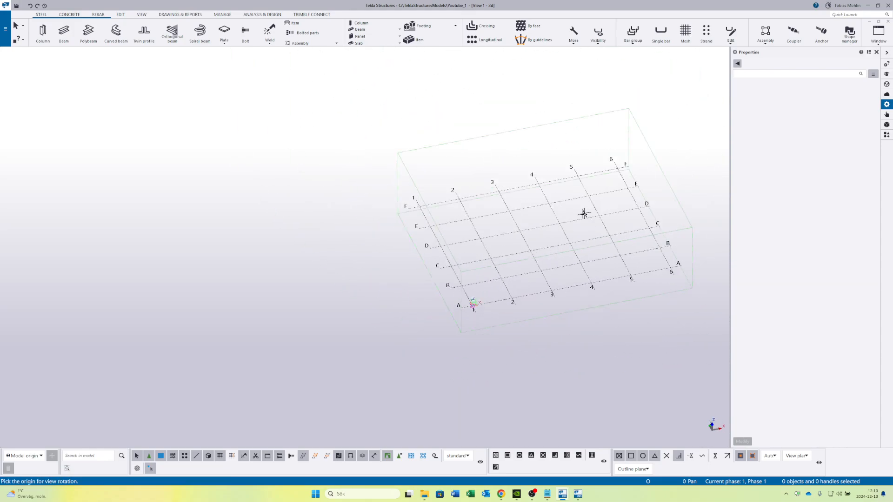
left_click(566, 218)
scroll(475, 308, "up", 4)
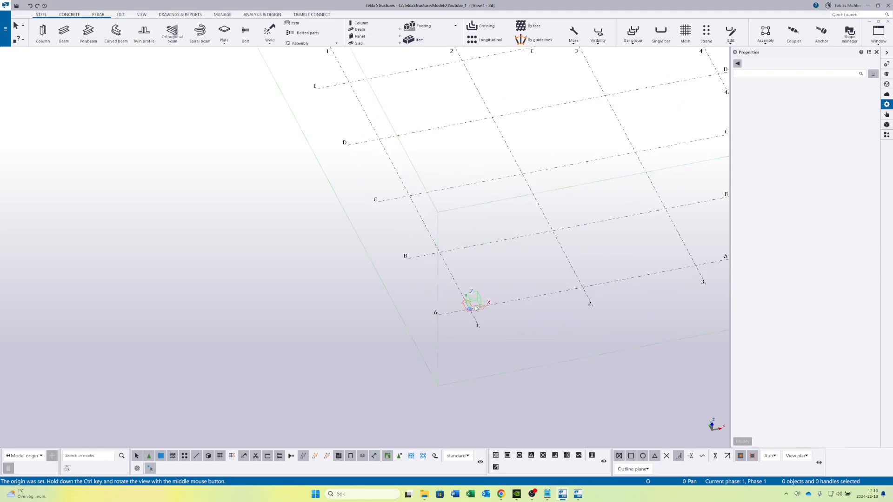
scroll(476, 308, "up", 5)
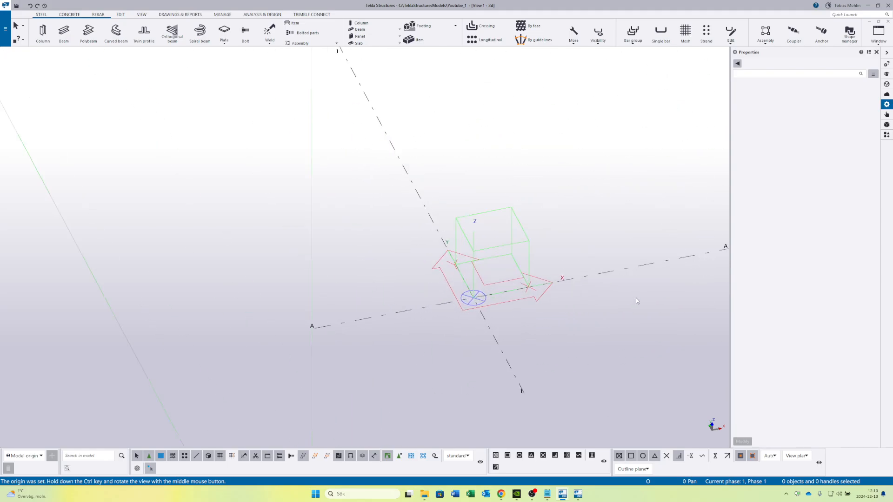
middle_click_drag(636, 301, 512, 337)
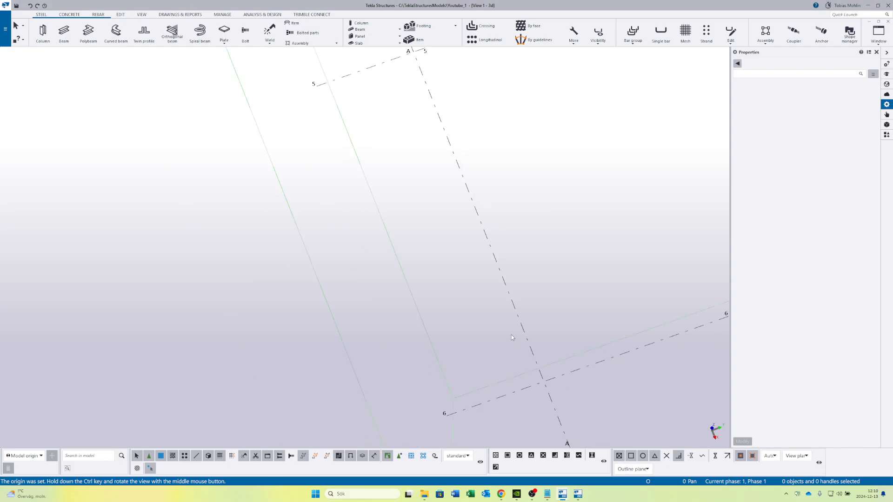
scroll(515, 300, "down", 7)
middle_click_drag(430, 60, 512, 257)
scroll(506, 254, "up", 5)
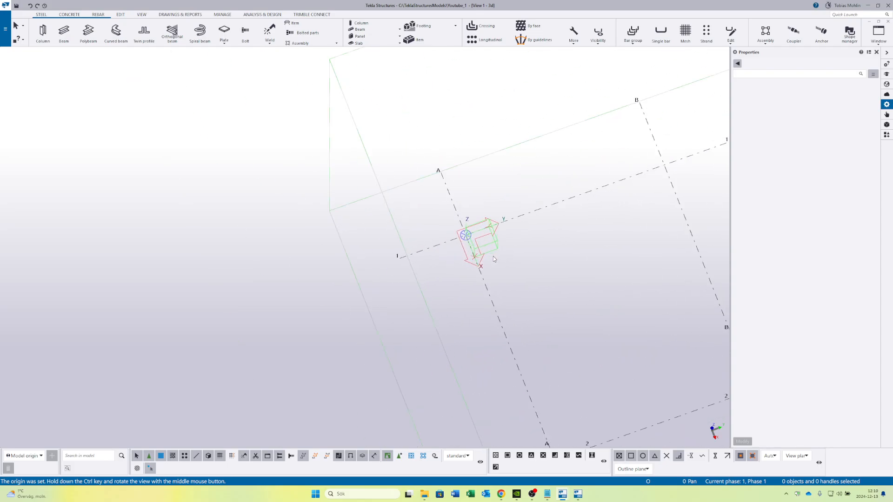
scroll(493, 259, "up", 1)
scroll(504, 252, "up", 3)
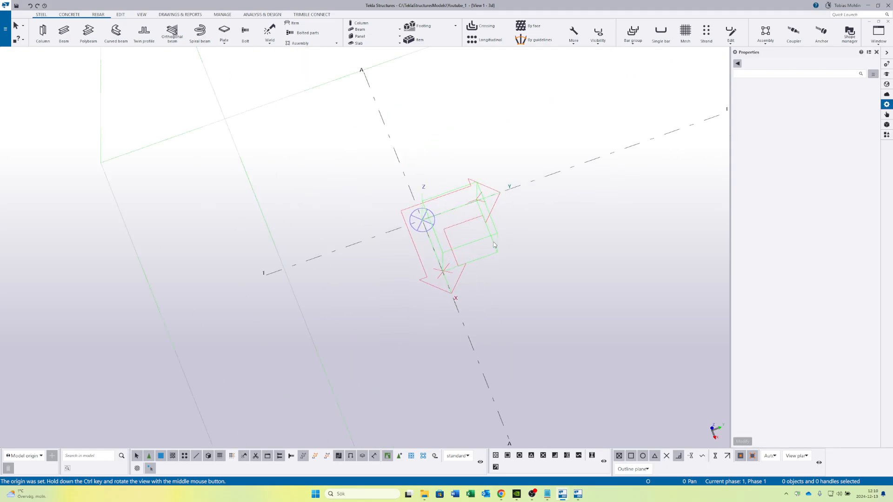
Return the view rotation origin to the A-1 grid intersection and rotate to a view of the whole grid with that corner in front
key("v")
left_click(423, 220)
mouse_move(422, 223)
middle_mouse_down("ctrl")
mouse_move(430, 254)
mouse_move(542, 134)
mouse_move(498, 168)
mouse_move(383, 201)
mouse_move(448, 264)
mouse_move(470, 270)
middle_mouse_up("ctrl")
scroll(467, 223, "up", 3)
middle_click_drag(469, 220, 417, 204, "ctrl")
scroll(378, 219, "down", 5)
scroll(382, 172, "down", 6)
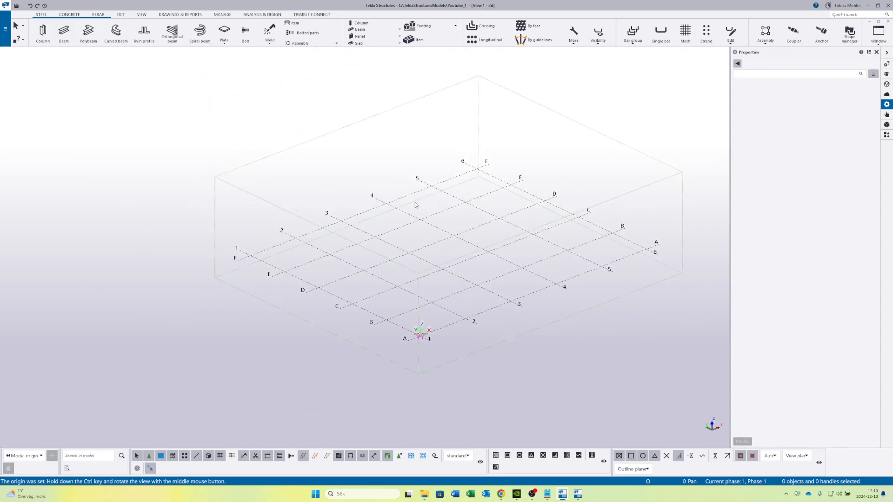
Select the rectangular grid and set its X coordinates to 0.00 10*6000
left_click(437, 229)
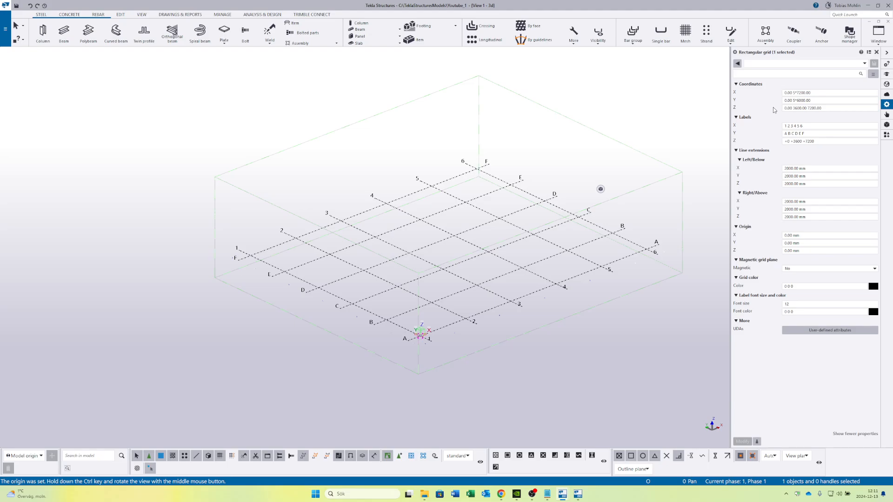
scroll(435, 196, "down", 2)
middle_click_drag(398, 212, 410, 282)
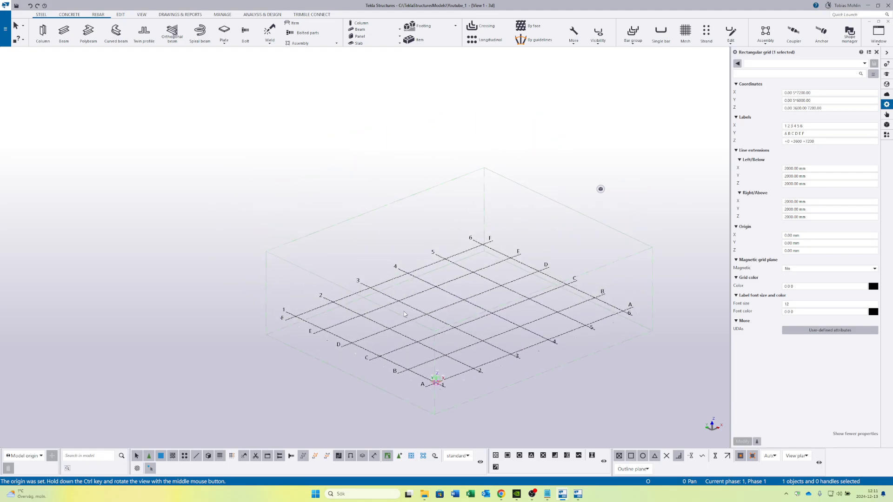
scroll(433, 349, "up", 4)
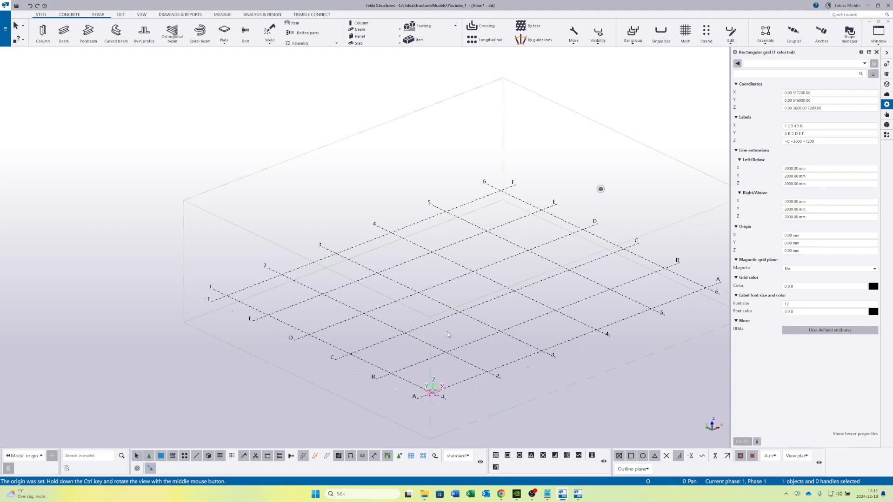
middle_click_drag(448, 334, 426, 327)
left_click(811, 93)
left_click_drag(811, 92, 794, 92)
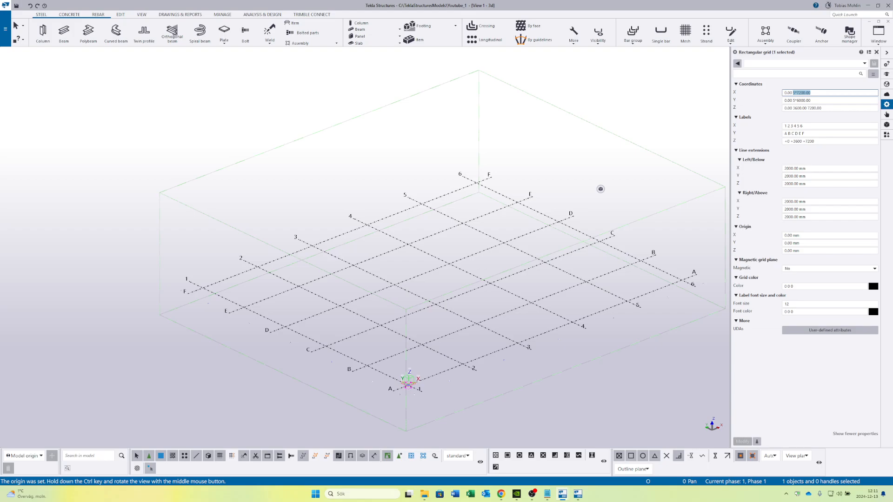
type("10*6")
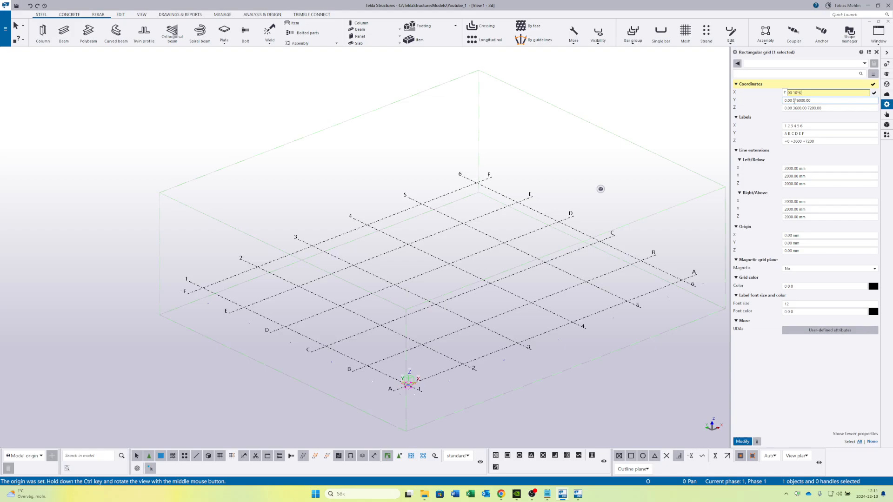
type("000")
left_click(823, 100)
left_click_drag(817, 100, 793, 101)
key("BackSpace")
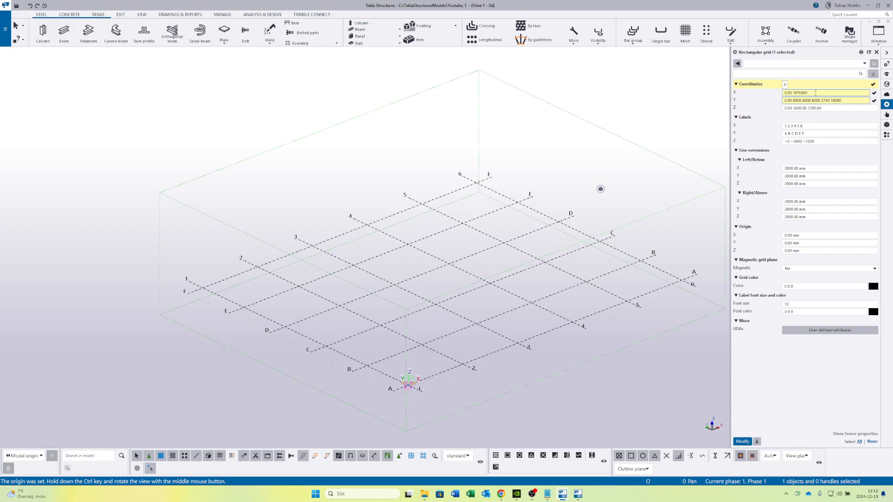
left_click(743, 442)
scroll(548, 304, "down", 3)
scroll(323, 285, "up", 4)
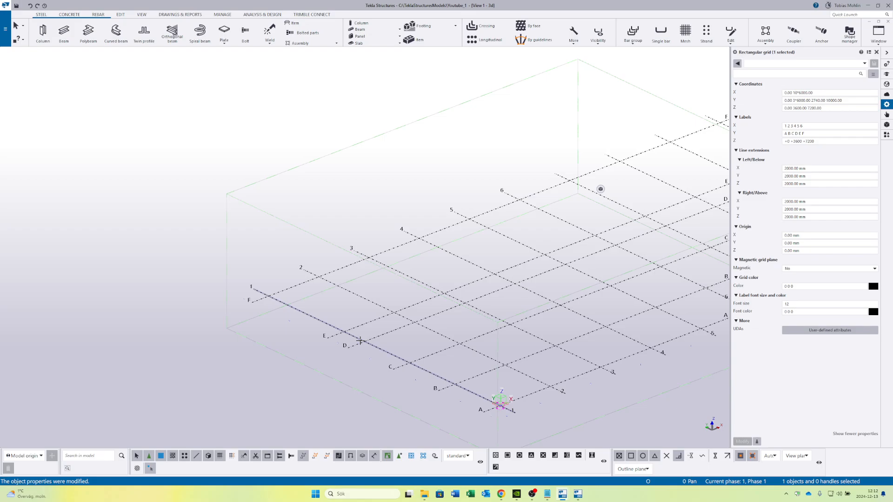
middle_click_drag(338, 328, 308, 302)
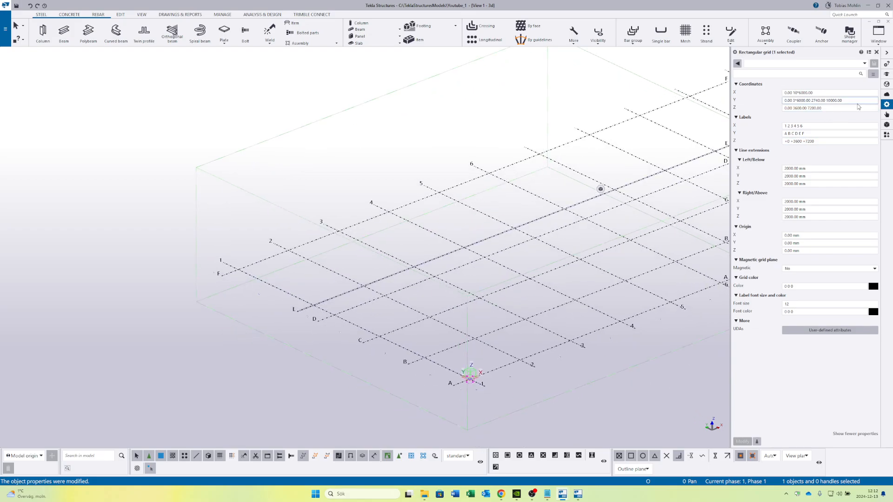
Replace the grid's Y coordinates with 0 2*12500 and apply the modification
left_click_drag(841, 101, 779, 105)
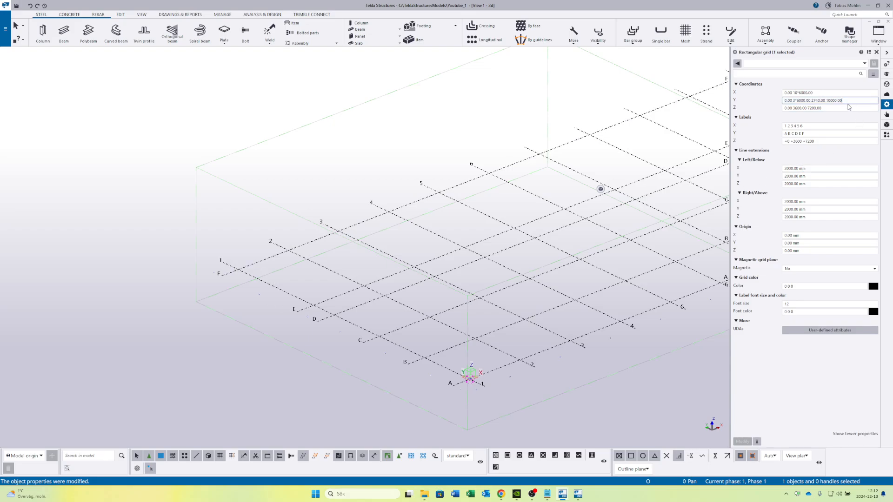
key("BackSpace")
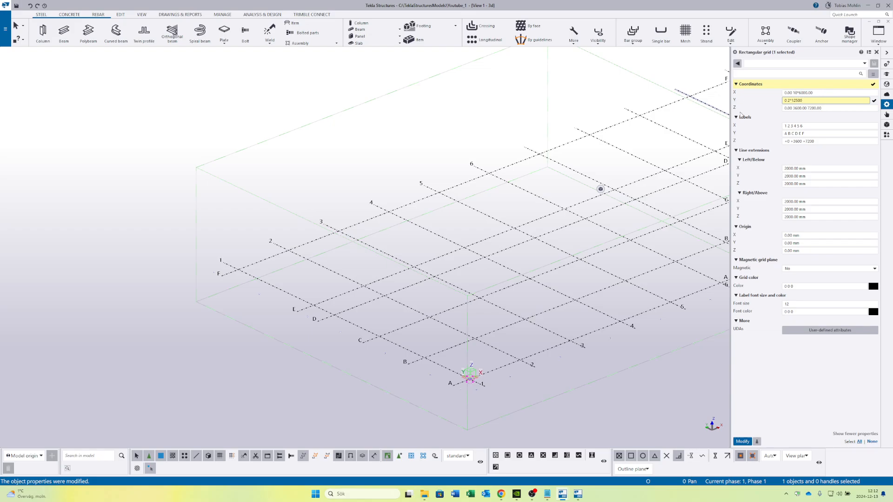
left_click(741, 442)
scroll(516, 353, "down", 4)
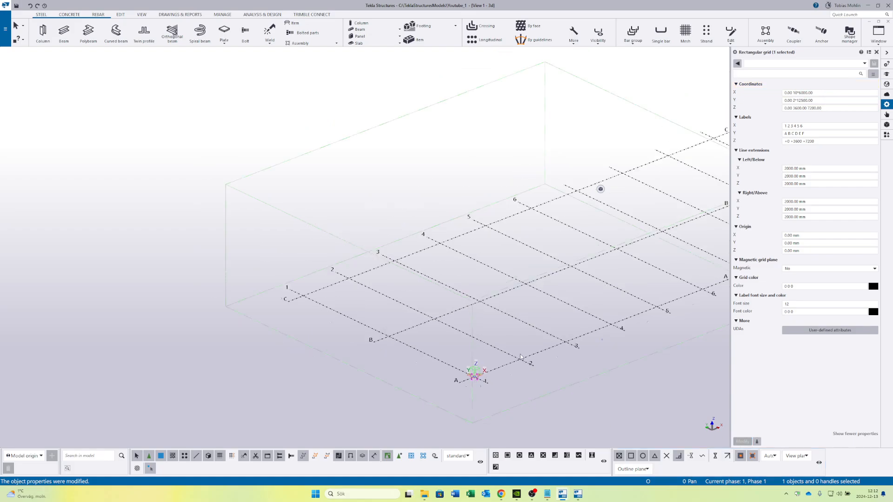
middle_click_drag(600, 351, 458, 335)
middle_click_drag(386, 310, 423, 303)
Extend the grid's X labels with 7 to 12 and set its Z coordinates to 0.00 4500
left_click(813, 127)
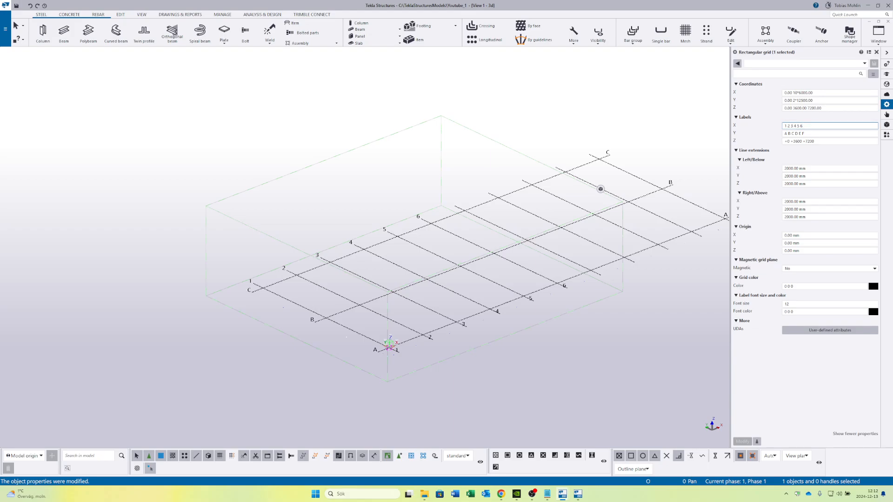
type("7 8 9 10 11 12")
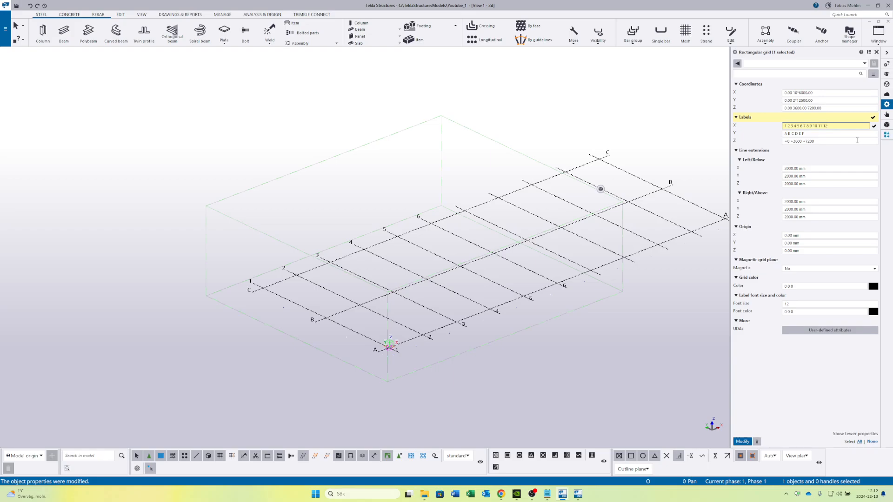
left_click_drag(831, 108, 793, 108)
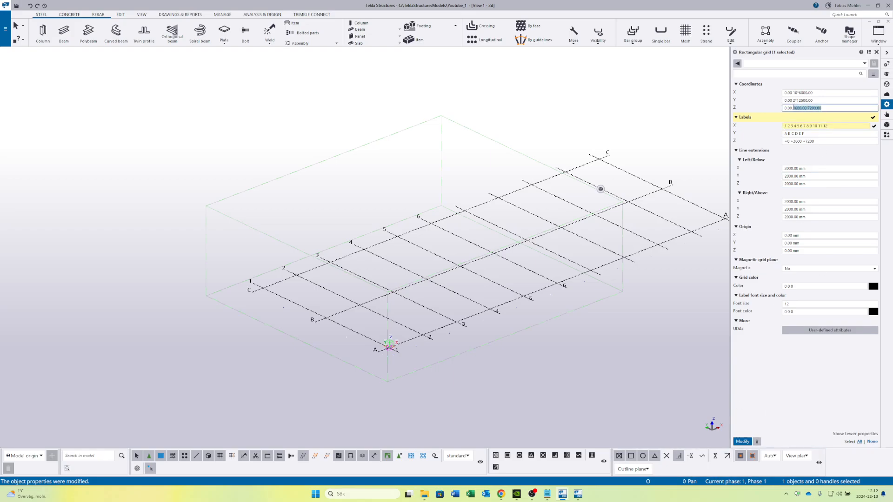
type("45")
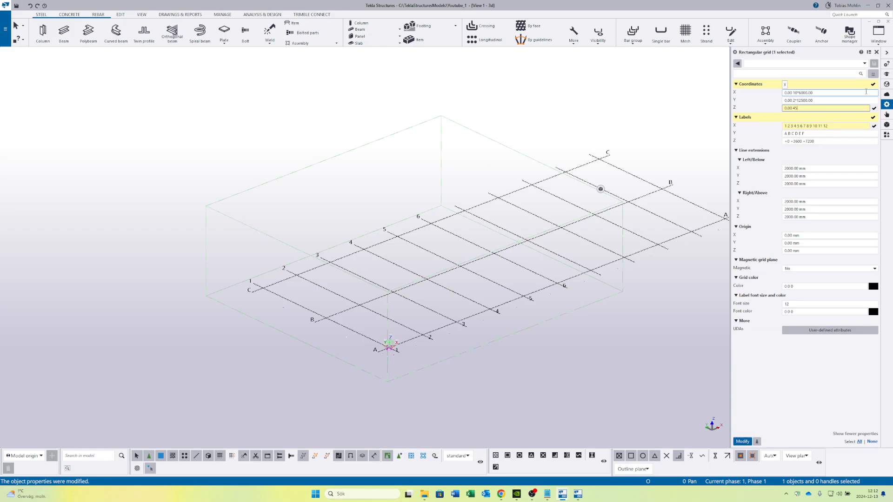
type("00")
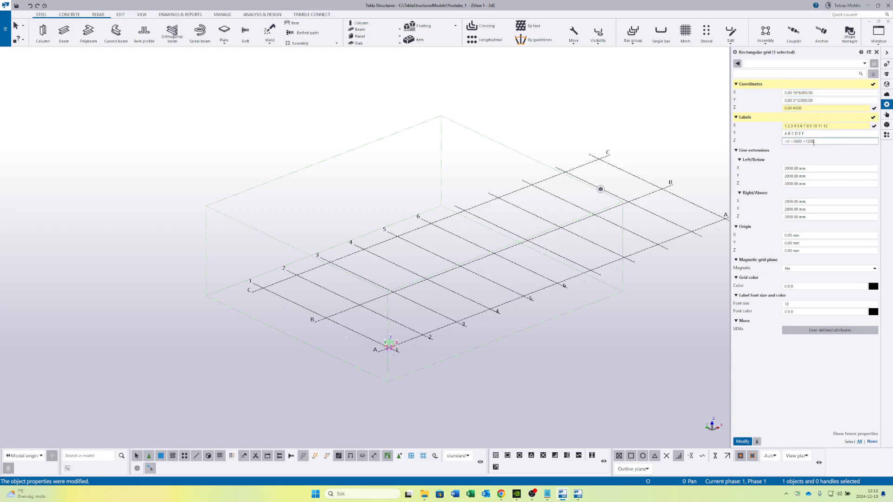
Set the grid's Z labels to +0 +4500 and apply the changed coordinates and labels
left_click_drag(815, 141, 794, 141)
key("BackSpace")
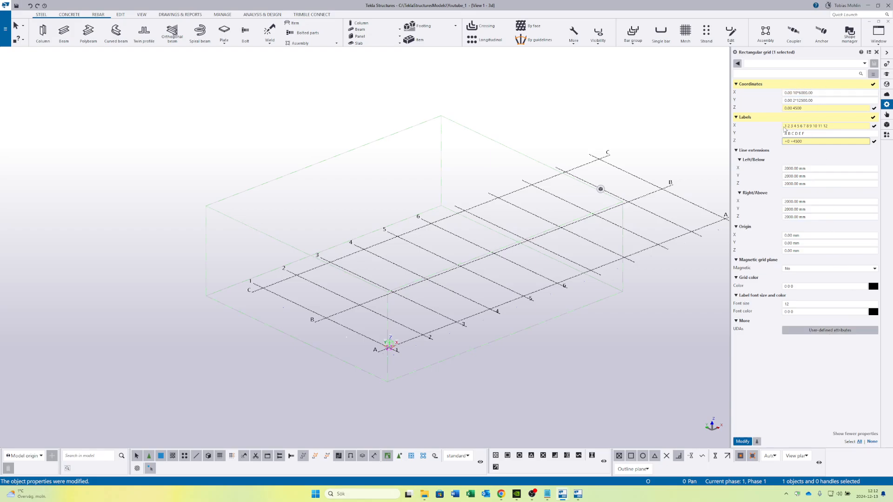
left_click(744, 443)
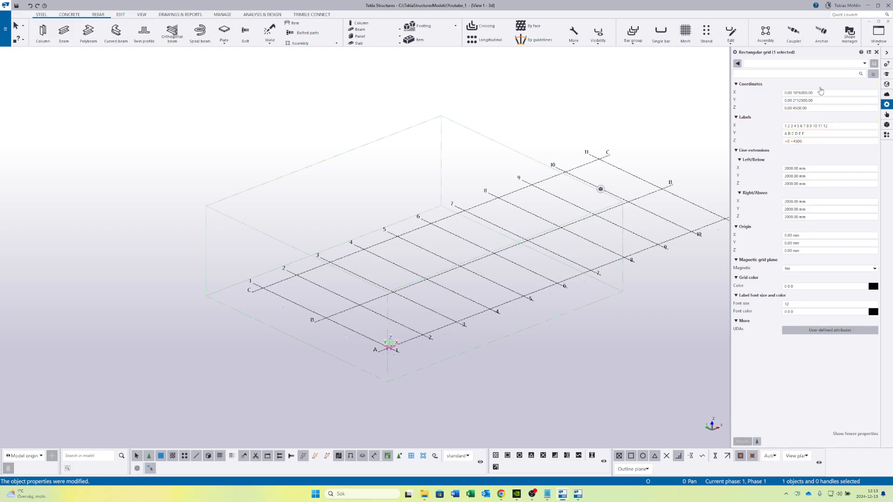
Re-enter the grid's Z coordinates as 0.00 4500 and apply them
left_click(817, 108)
left_click_drag(817, 108, 794, 111)
type("60")
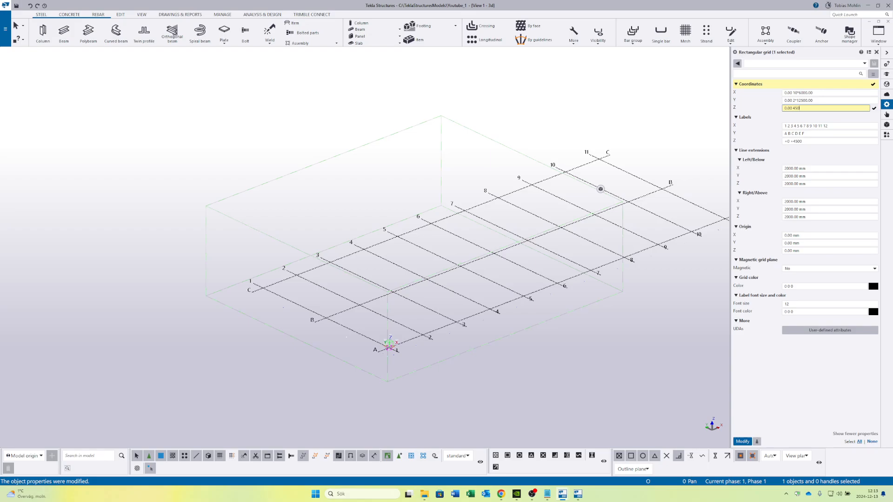
type("0")
key("Return")
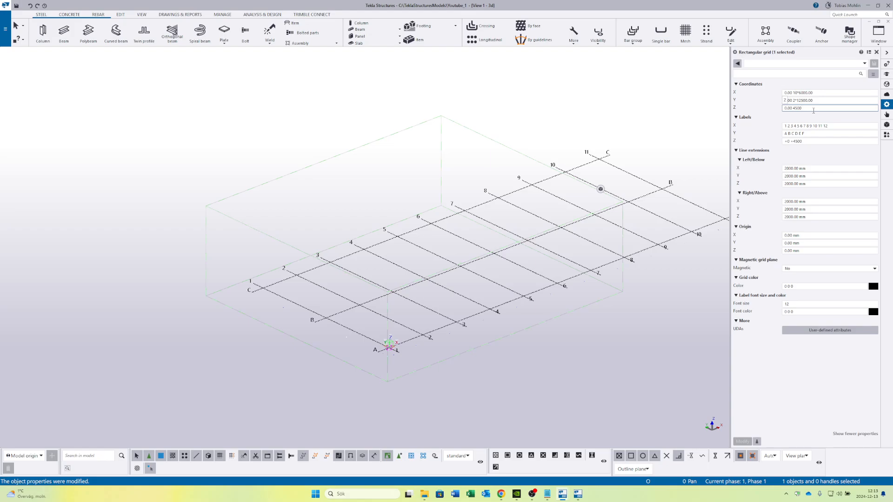
Deselect the grid and fit the work area to the entire model
left_click(566, 112)
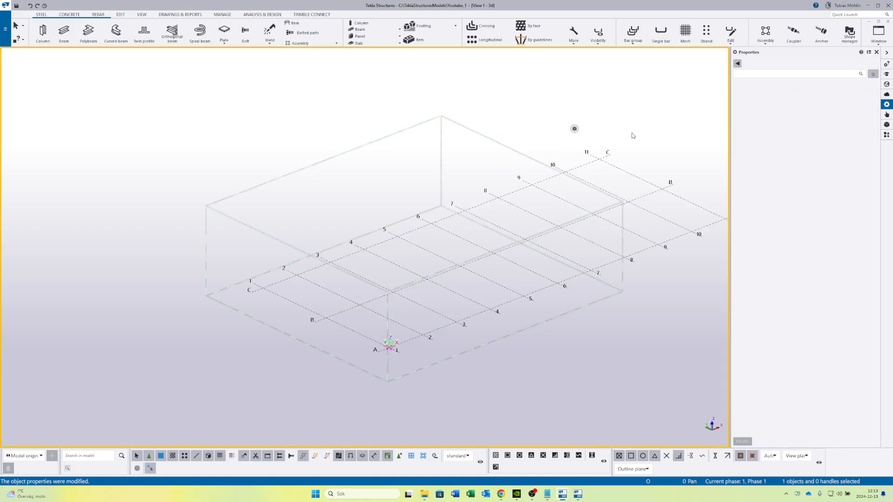
scroll(632, 135, "down", 2)
middle_click_drag(632, 135, 520, 172)
right_click(481, 171)
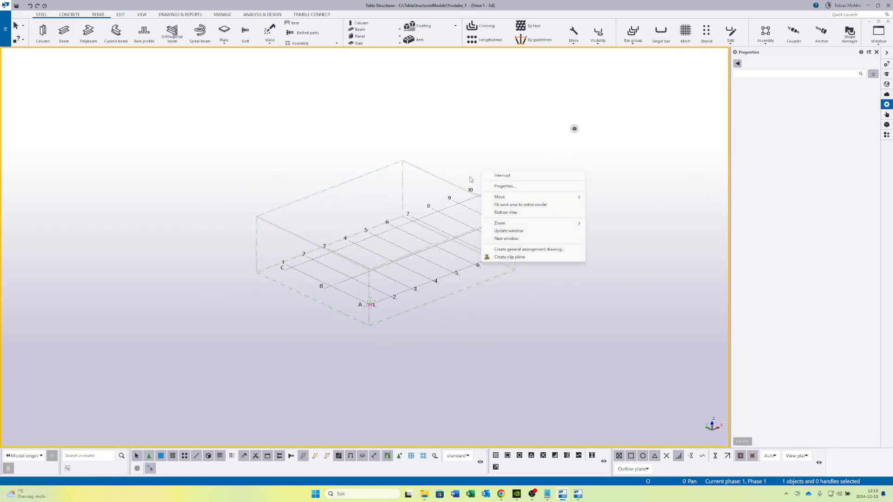
left_click(516, 204)
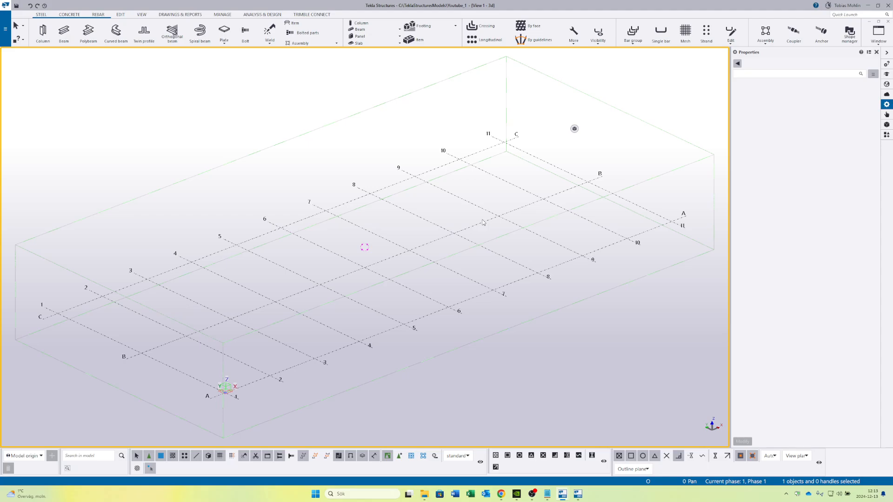
scroll(482, 222, "down", 2)
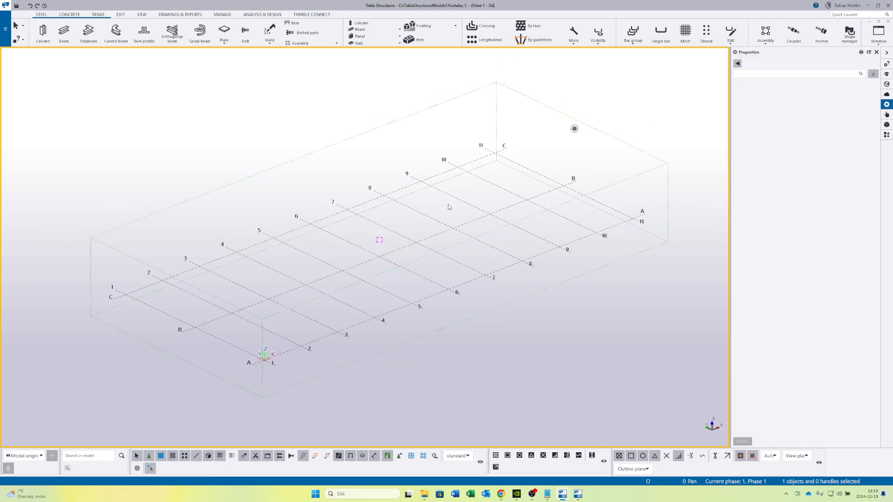
right_click(358, 178)
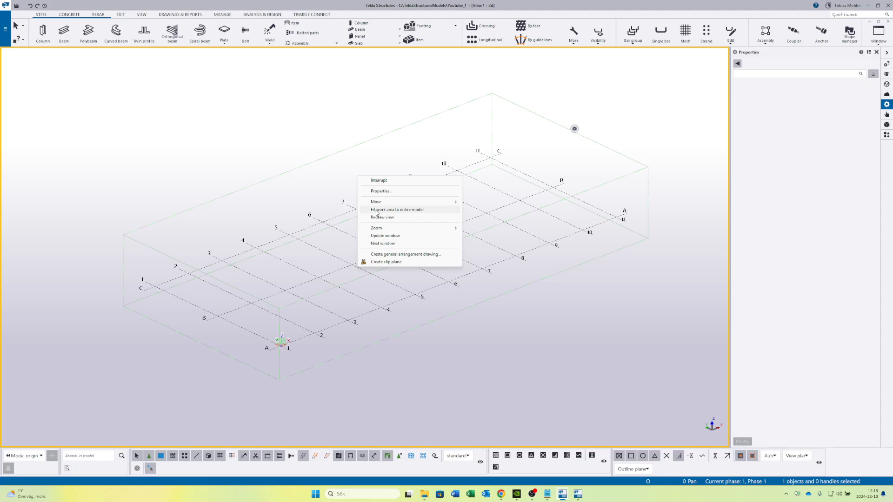
left_click(251, 160)
scroll(252, 161, "down", 1)
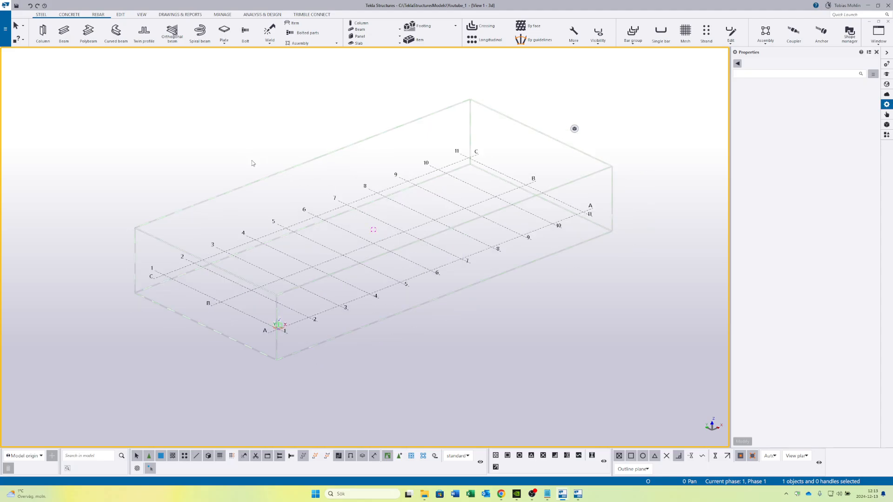
middle_click_drag(252, 162, 278, 195)
Expand the contextual toolbar in the 3D view and dismiss it
left_click(574, 129)
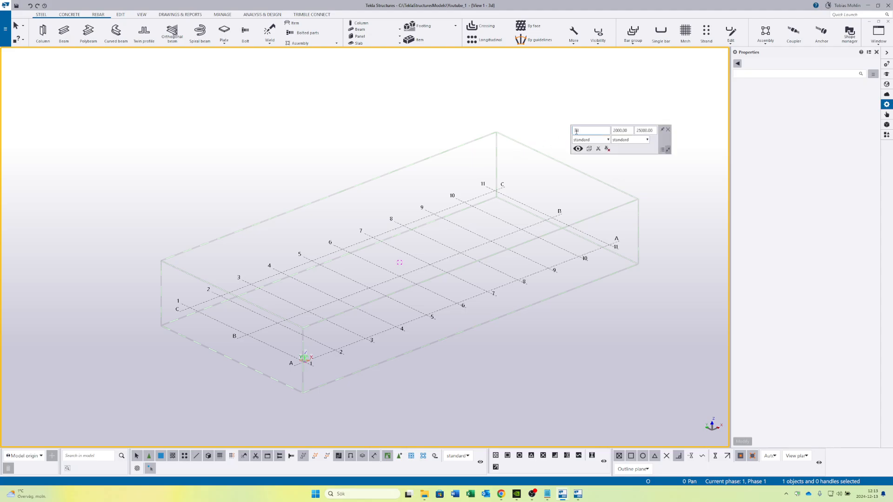
left_click(667, 132)
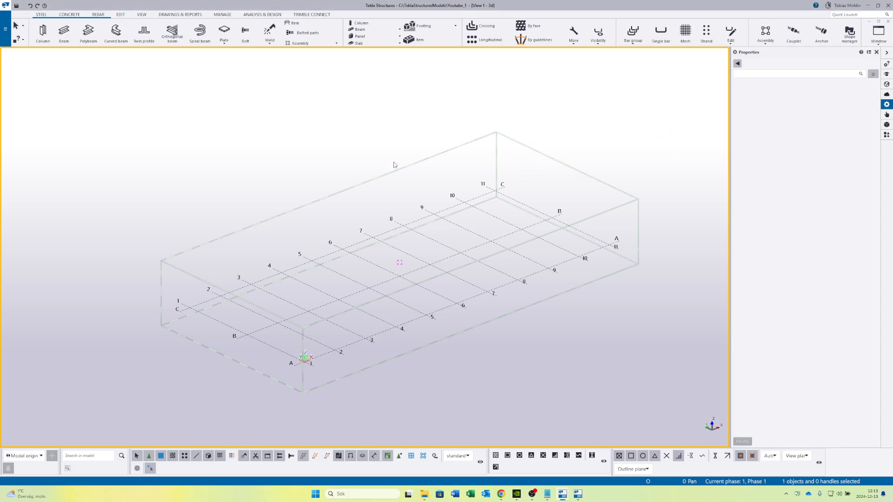
scroll(307, 168, "down", 1)
middle_click_drag(321, 173, 338, 154)
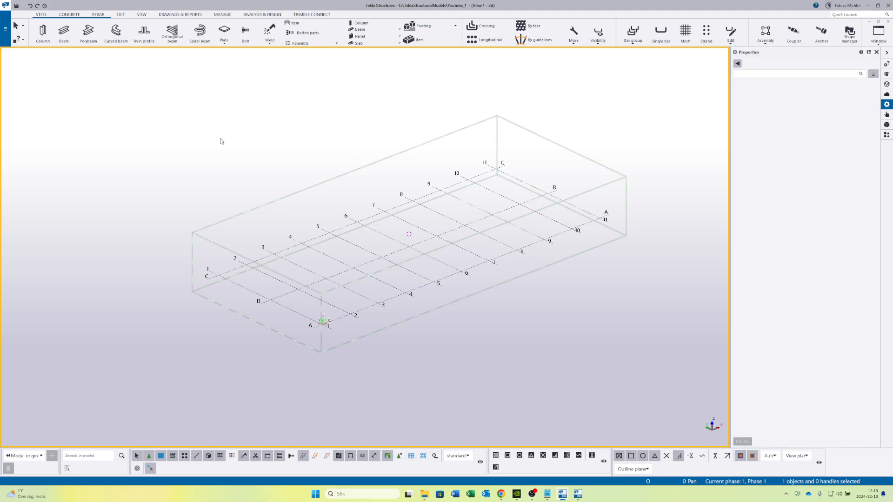
Examine the lists of named and visible views, including the 3d view, and close the Views dialog
key("ctrl+i")
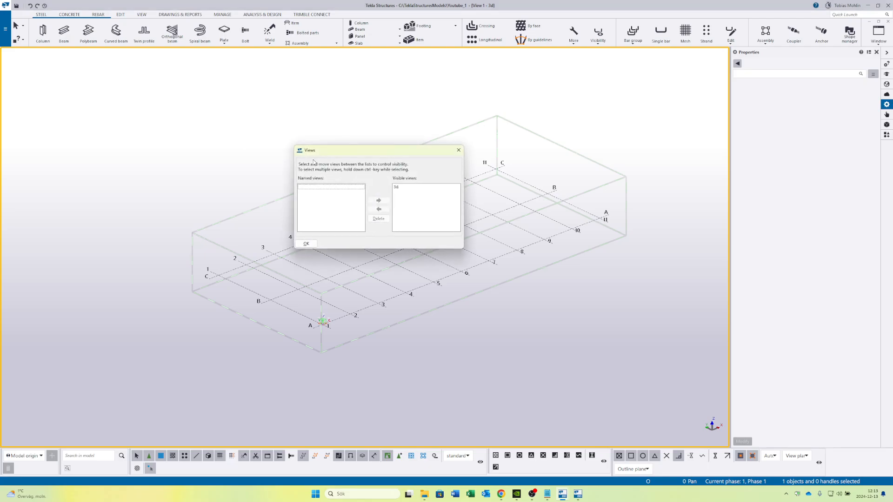
left_click_drag(369, 156, 129, 119)
left_click(158, 148)
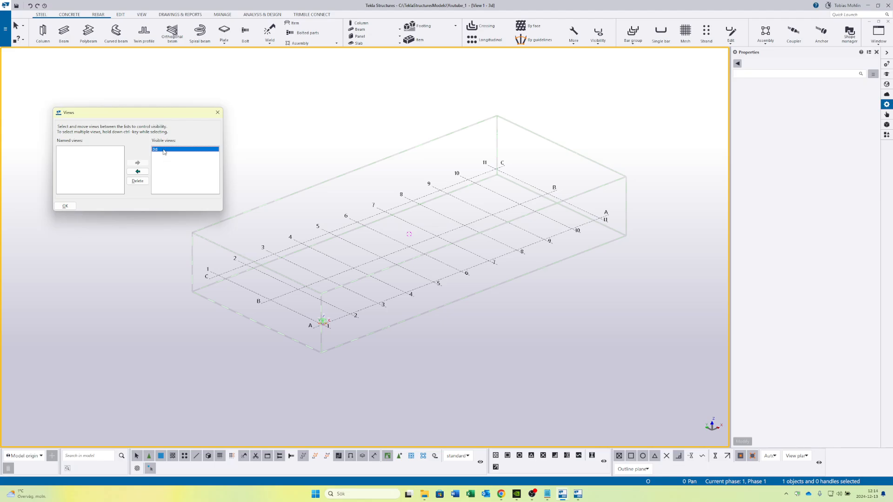
left_click(217, 112)
scroll(289, 269, "up", 1)
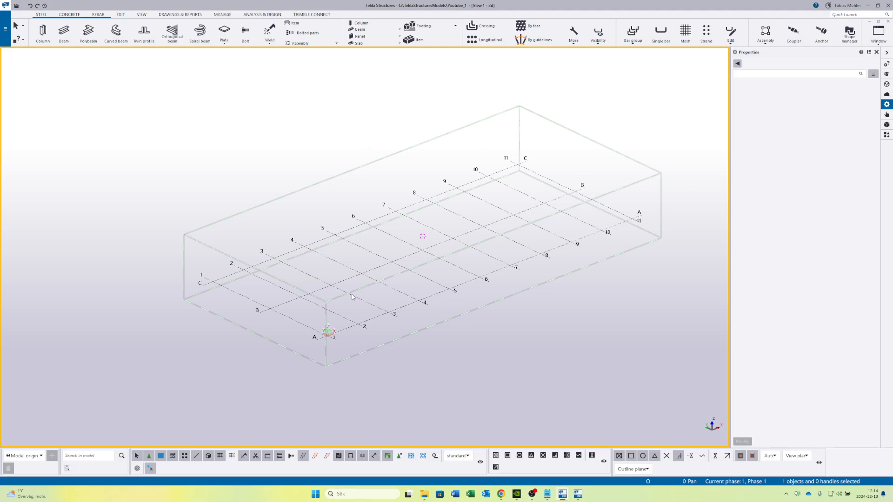
Create all views along the grid lines with the prefixes PLAN and SEKTION and plane view properties, and close the dialogs
left_click(141, 15)
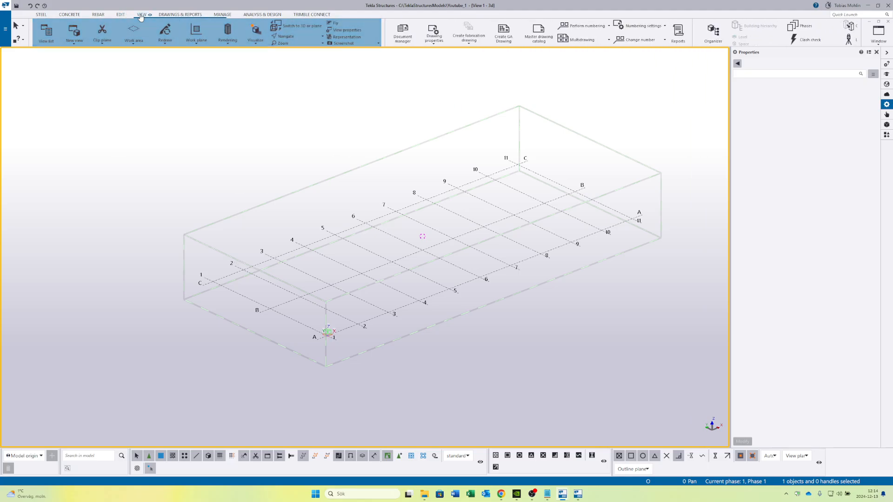
left_click(74, 44)
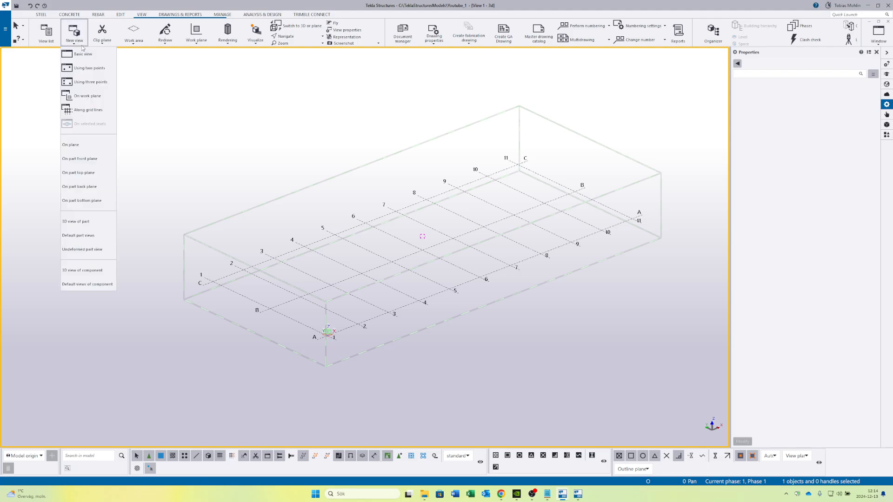
left_click(84, 113)
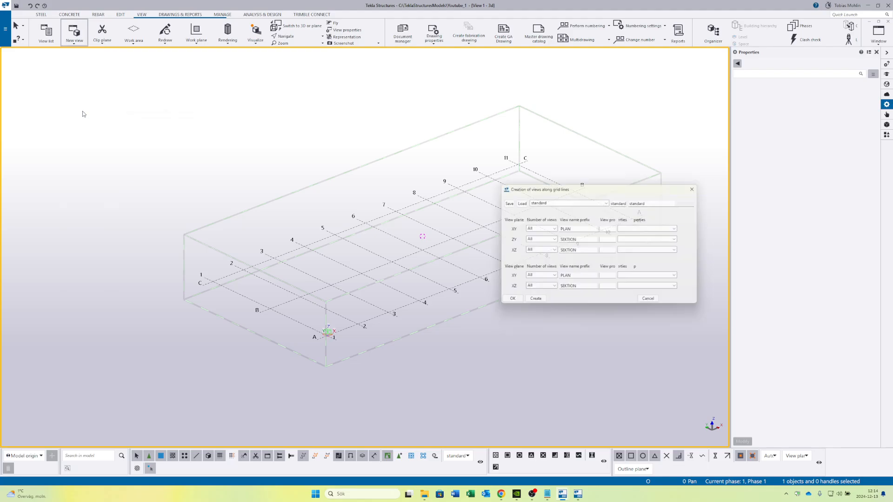
left_click_drag(572, 192, 198, 110)
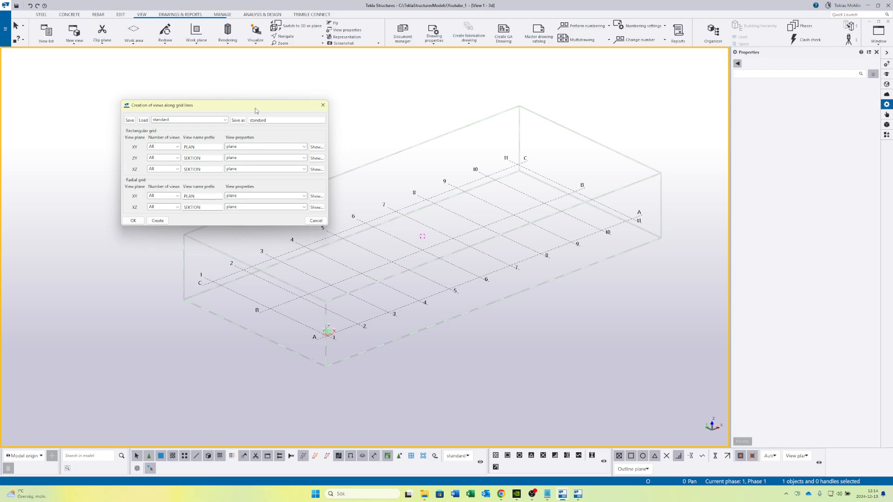
left_click_drag(257, 110, 183, 88)
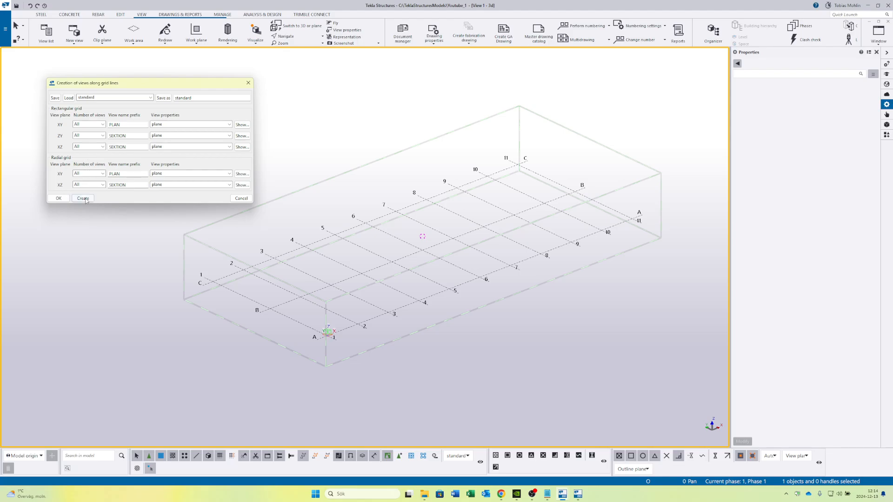
left_click(83, 199)
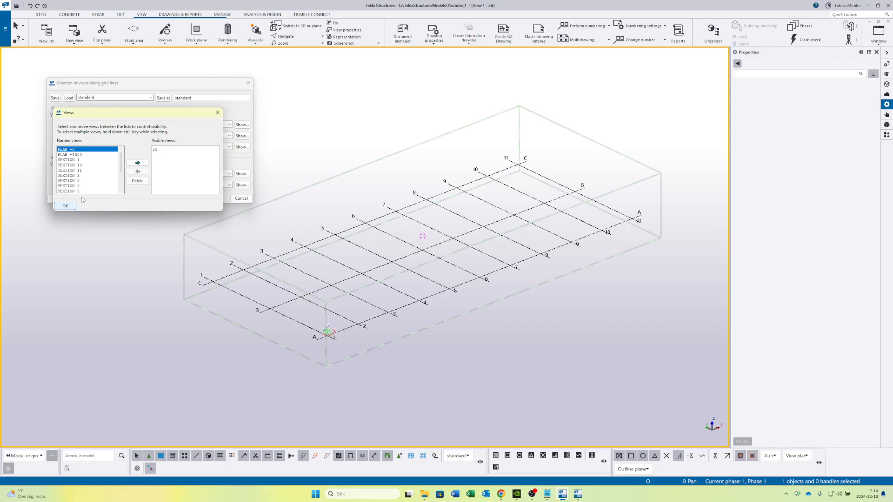
left_click(61, 206)
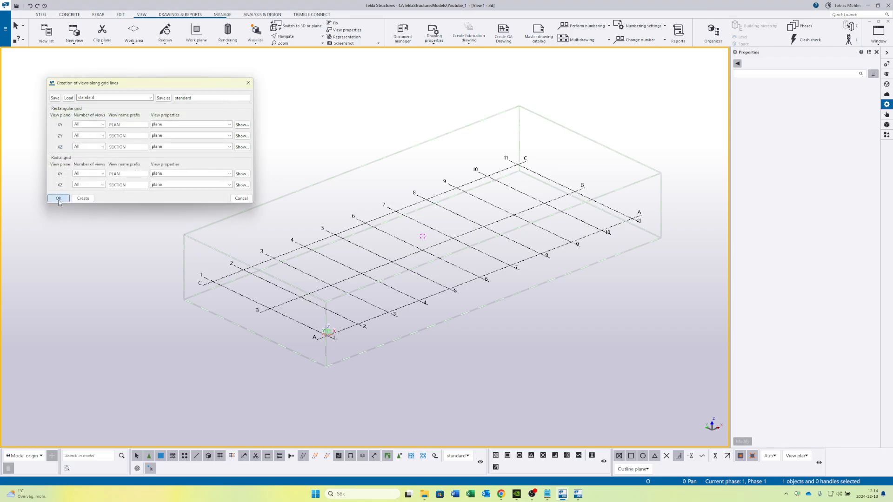
left_click(59, 199)
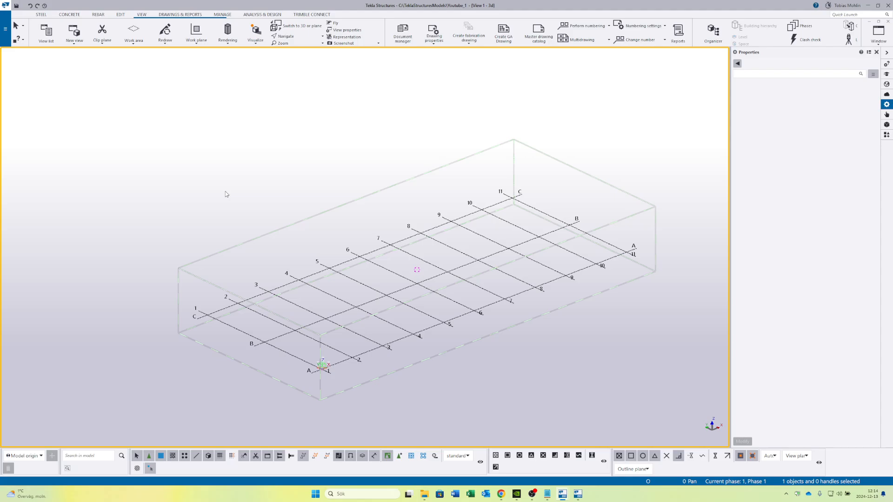
Check the list of named views for the new plan and section views and close it
key("ctrl+i")
left_click_drag(130, 114, 174, 115)
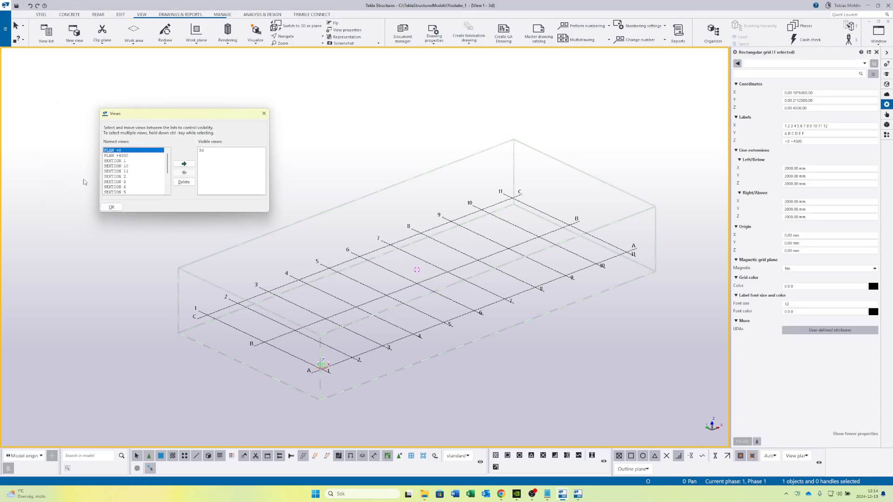
left_click(263, 114)
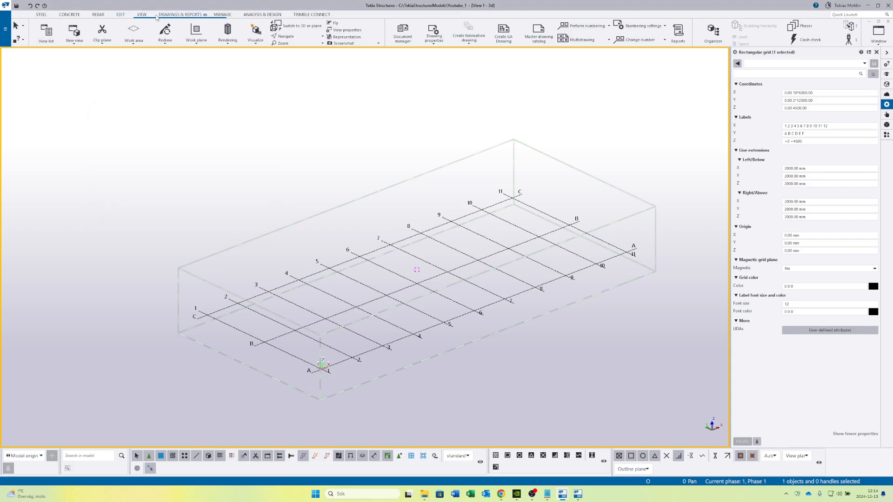
Make the SEKTION 1 view visible from the Views dialog and close the dialog
left_click(140, 15)
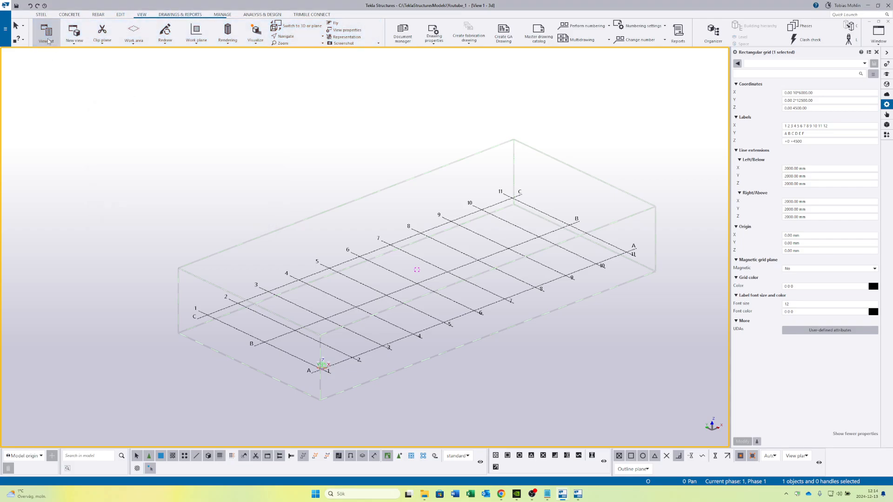
left_click(46, 33)
left_click_drag(164, 116, 161, 106)
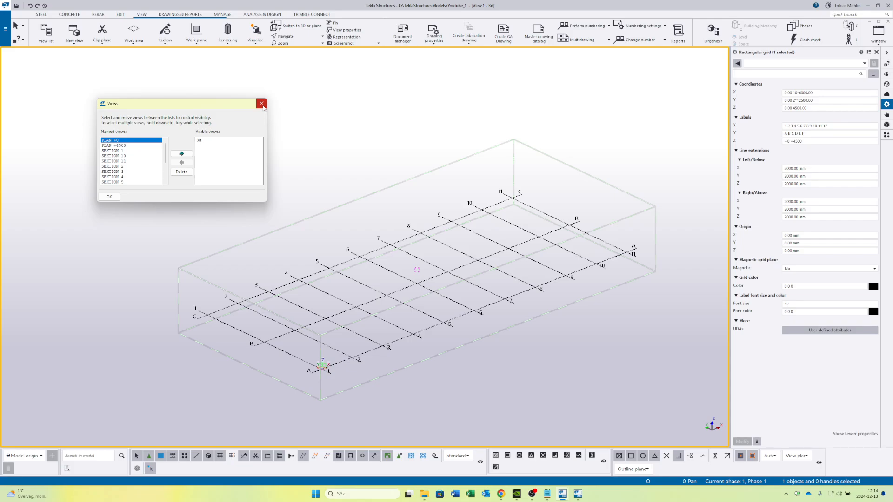
left_click(117, 151)
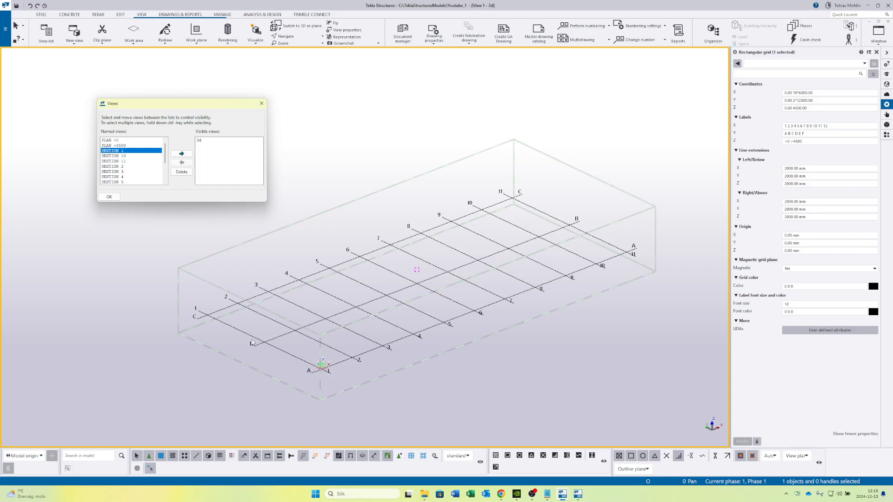
left_click(181, 153)
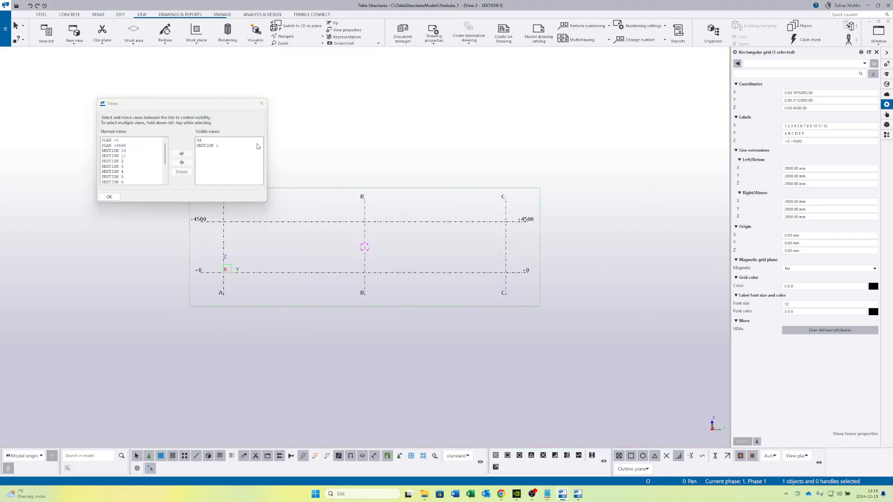
left_click(262, 104)
middle_click_drag(332, 166, 348, 151)
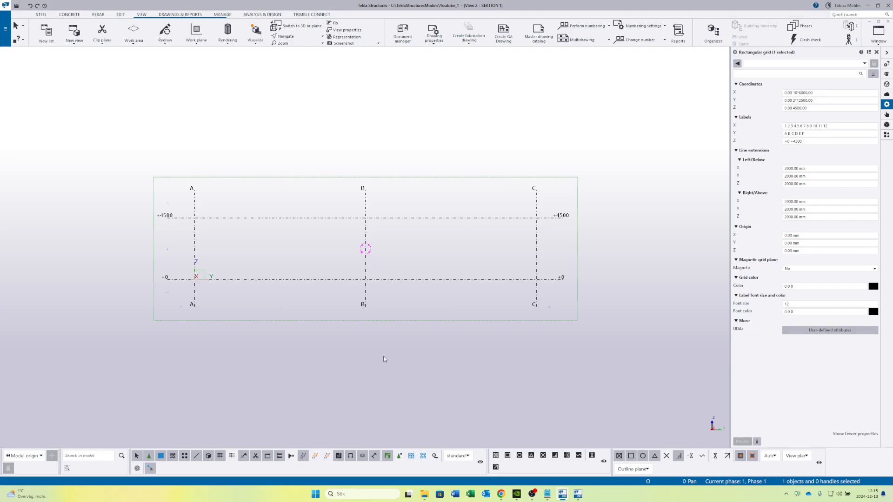
Examine which views are open in the window list and the Views dialog, and close both
left_click(877, 45)
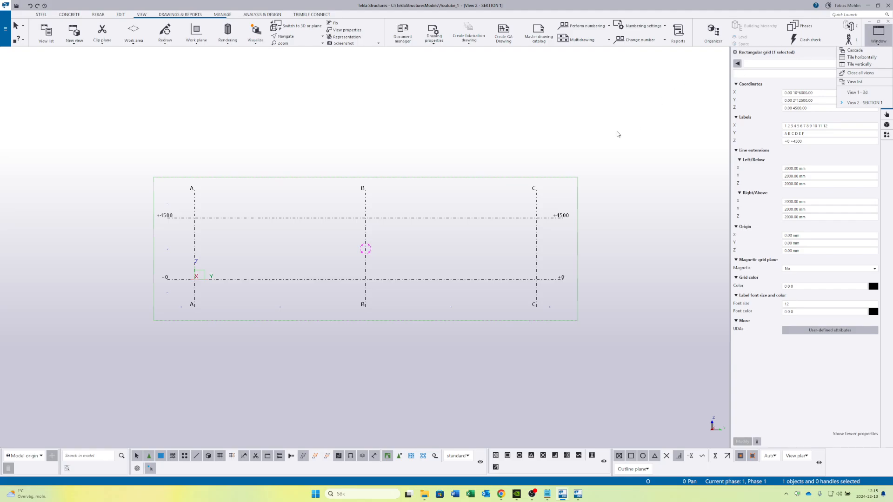
left_click(611, 134)
left_click(883, 39)
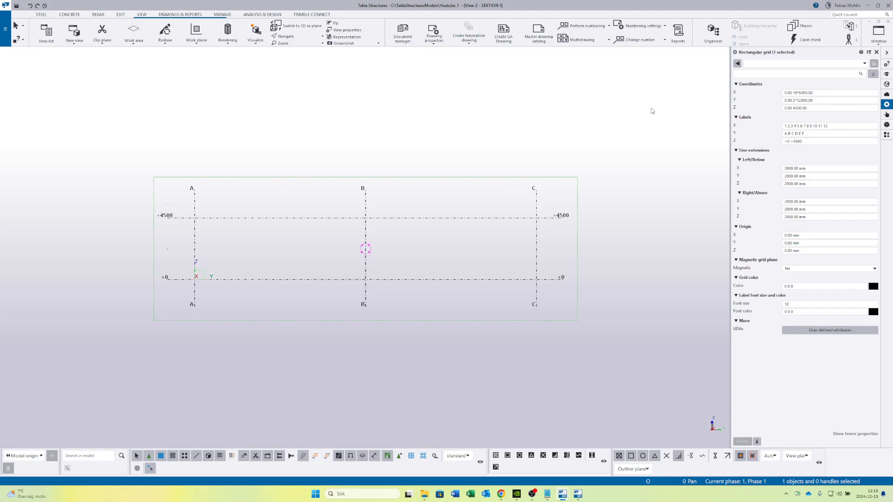
key("ctrl+i")
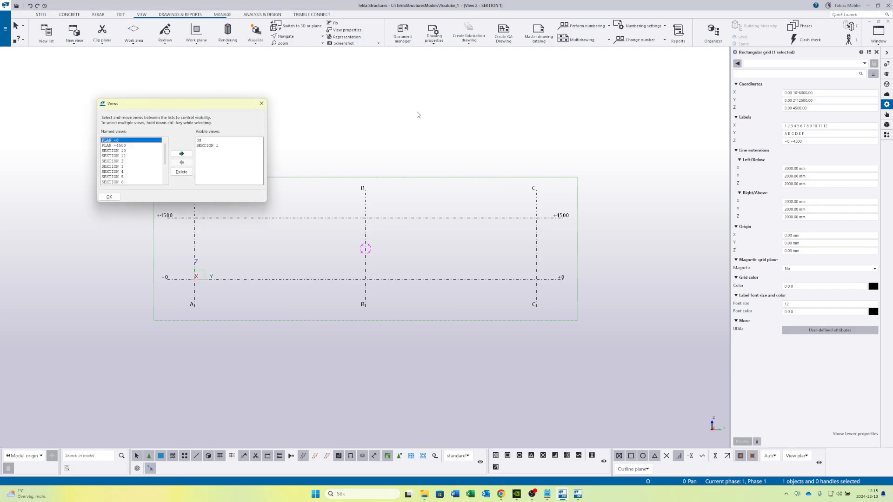
left_click(262, 103)
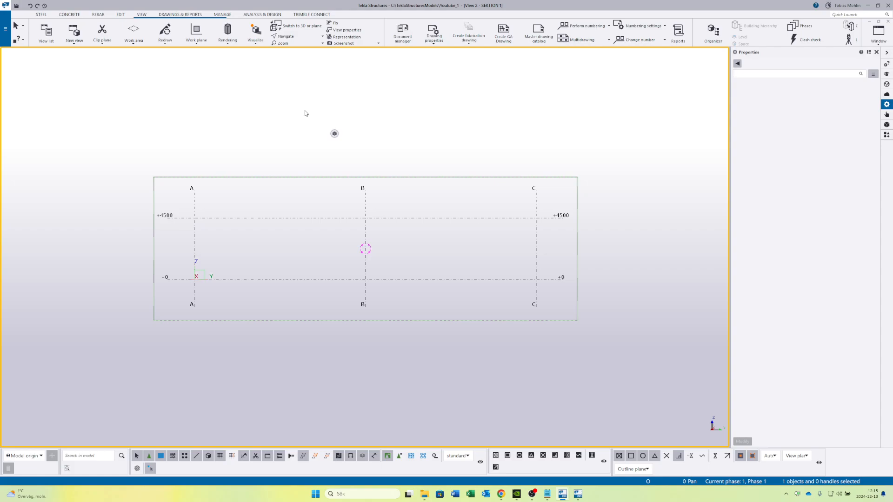
Switch back and forth between the 3d view and the SEKTION 1 view, ending on SEKTION 1
key("ctrl+Tab")
key("ctrl+Tab")
key("ctrl+Tab")
key("ctrl+Tab")
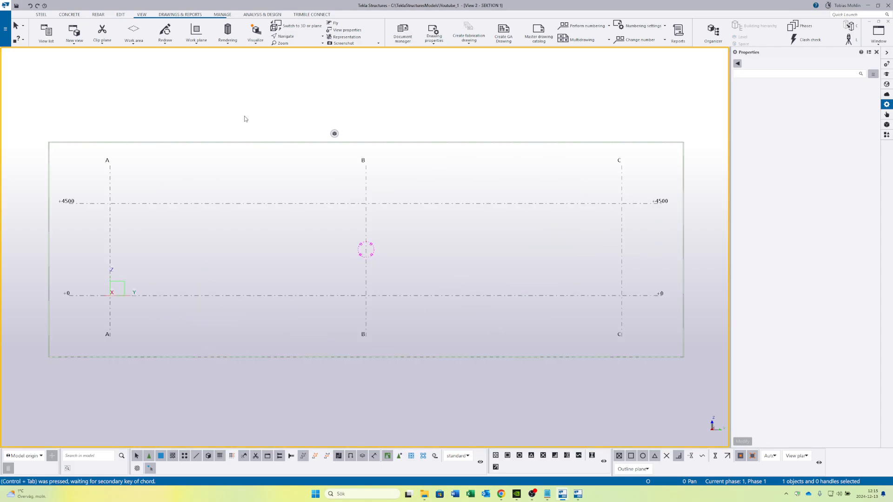
key("ctrl+Tab")
key("ctrl+Tab")
key("ctrl+Tab")
key("ctrl+Tab")
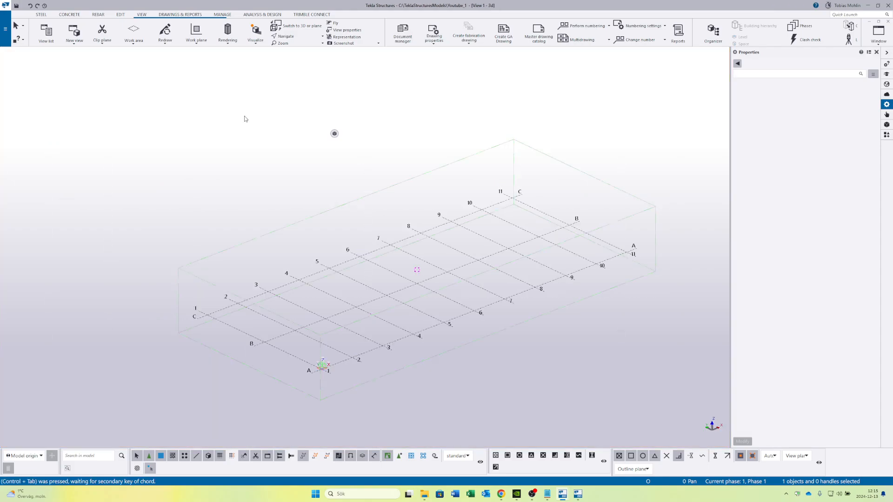
key("ctrl+Tab")
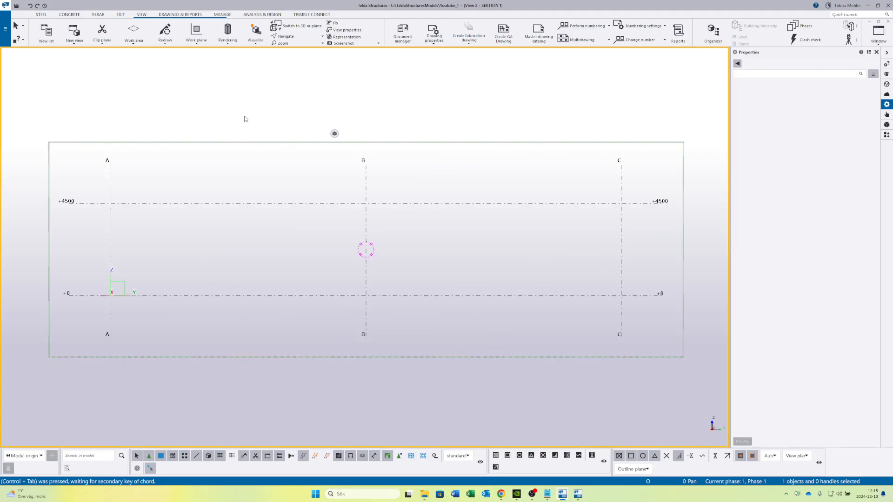
Make the views SEKTION 5 to SEKTION 9, SEKTION A and SEKTION B visible and close the Views dialog
key("ctrl+i")
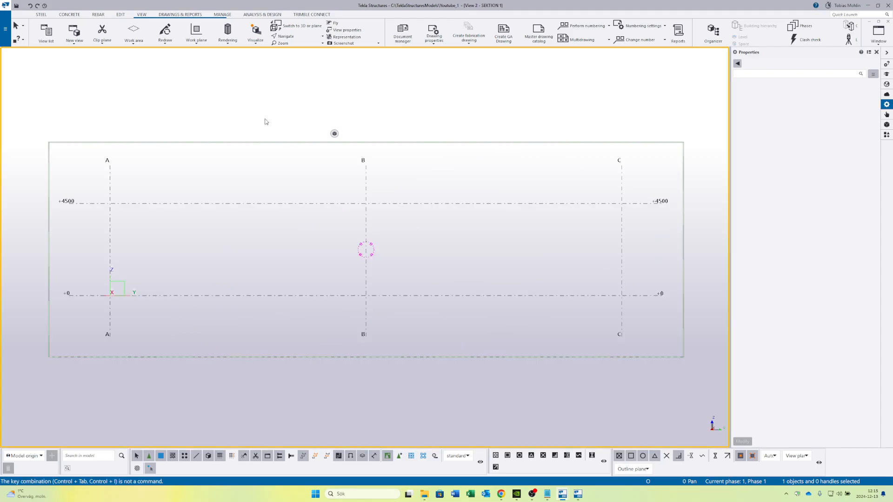
key("ctrl+i")
left_click(125, 166)
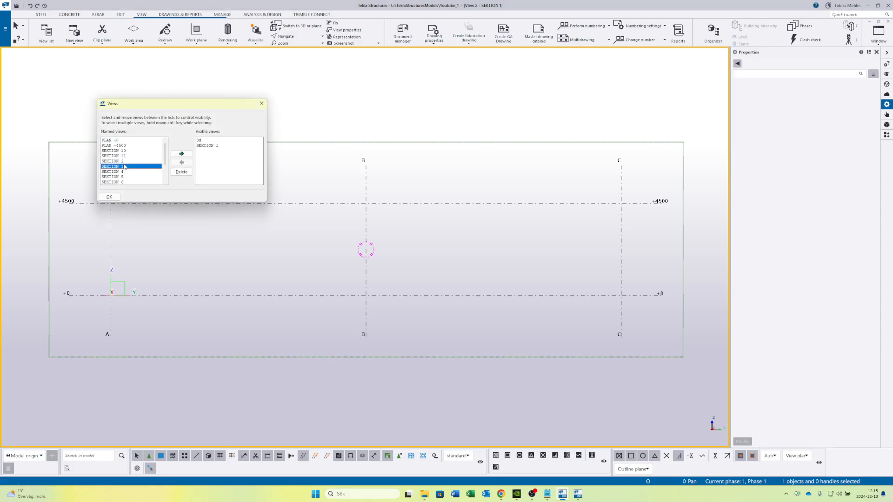
scroll(125, 175, "down", 3)
left_click(124, 177)
scroll(126, 172, "up", 3)
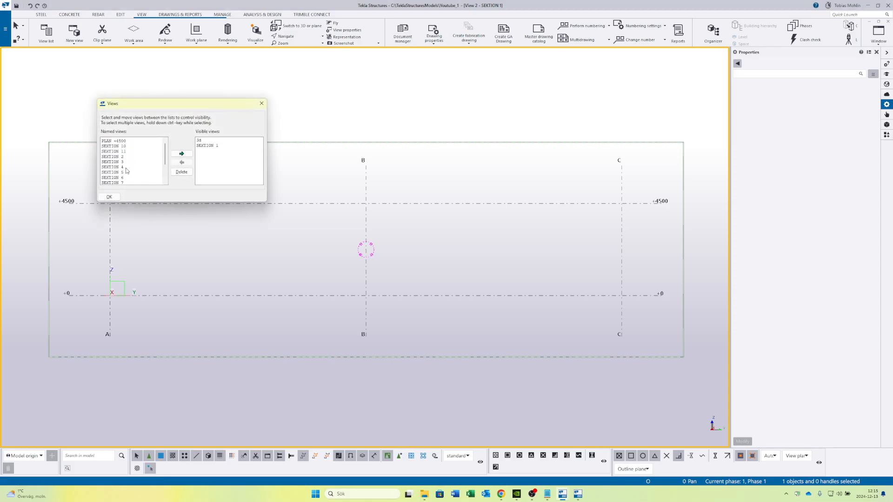
scroll(127, 170, "up", 1)
left_click_drag(124, 166, 125, 181)
left_click(181, 153)
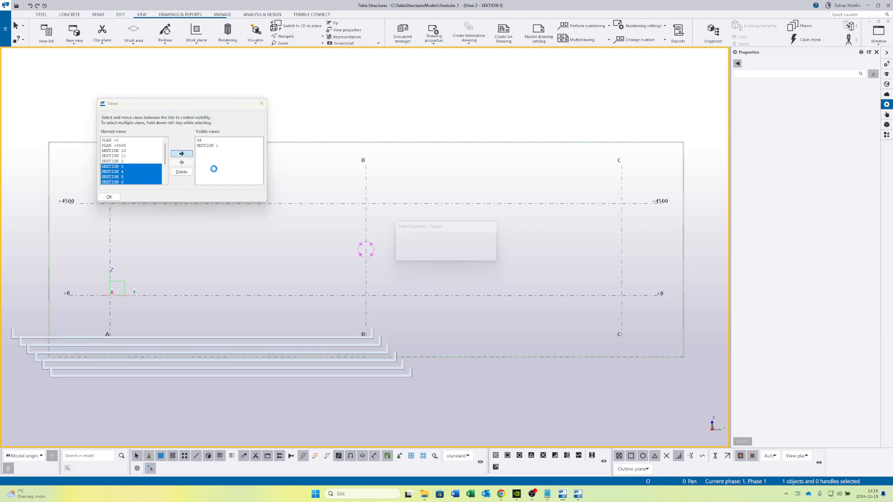
left_click(153, 206)
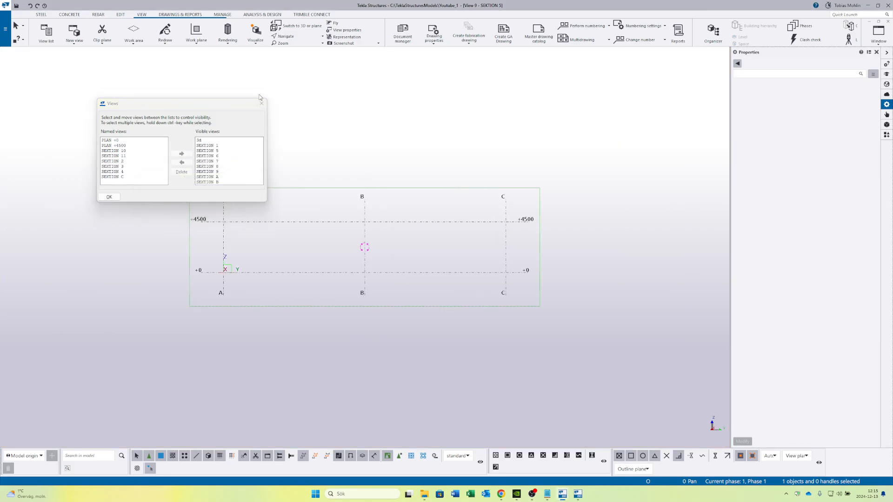
left_click(261, 103)
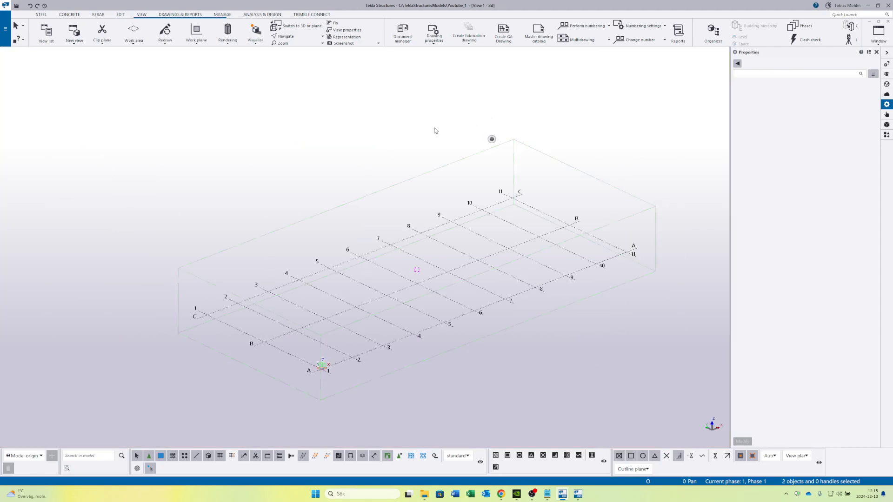
Cycle through the open views to examine the 3d view and the numbered and lettered sections
key("ctrl+Tab")
key("ctrl+Tab")
key("ctrl+Tab")
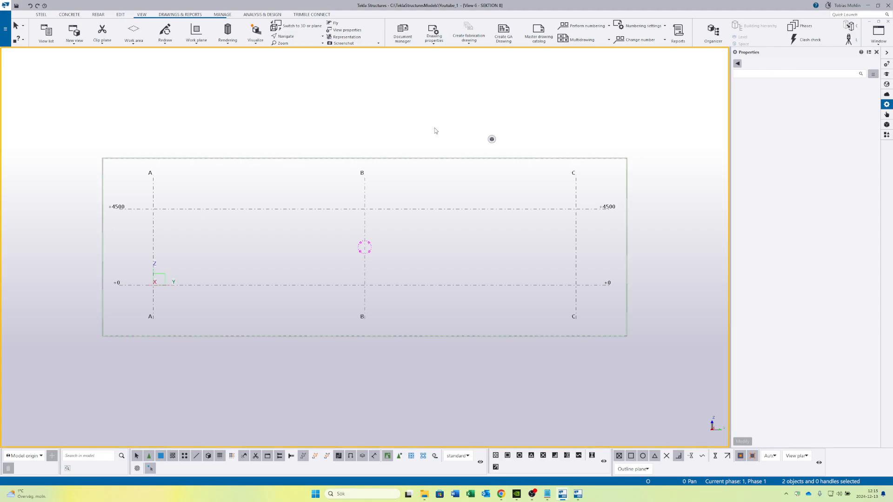
key("ctrl+Tab")
key("ctrl+Tab")
key("ctrl+Tab")
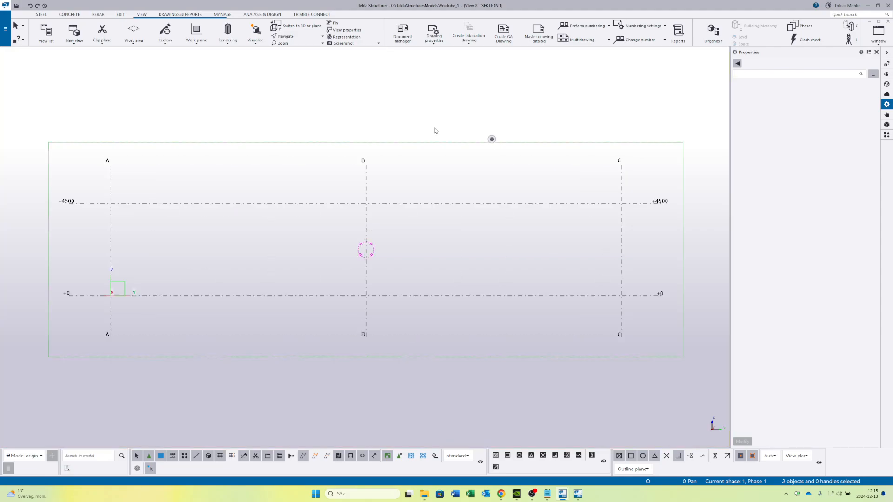
key("ctrl+Tab")
key("ctrl+Tab")
key("ctrl+Tab")
key("ctrl+Tab")
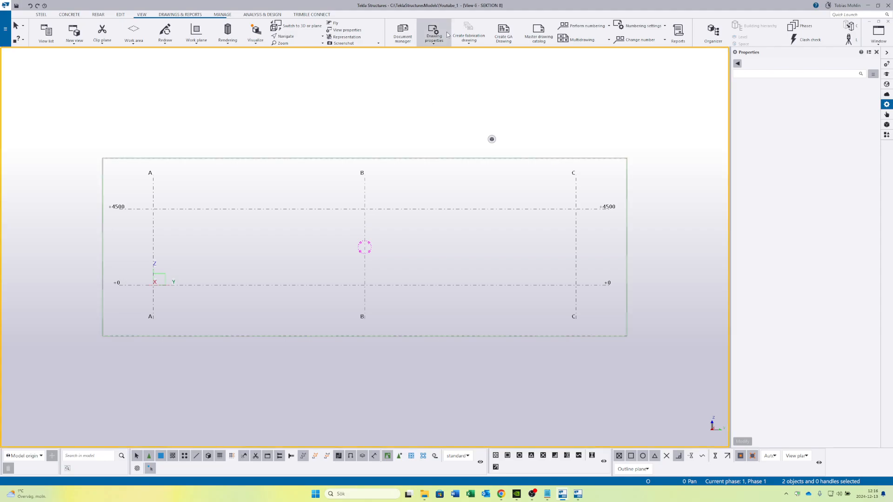
key("ctrl+Tab")
key("ctrl+Tab")
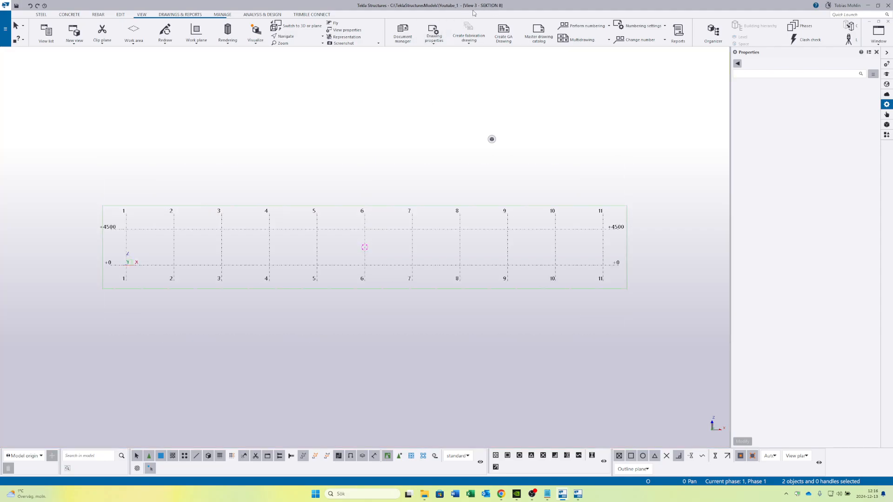
key("ctrl+Tab")
key("ctrl+Tab")
key("ctrl+Tab")
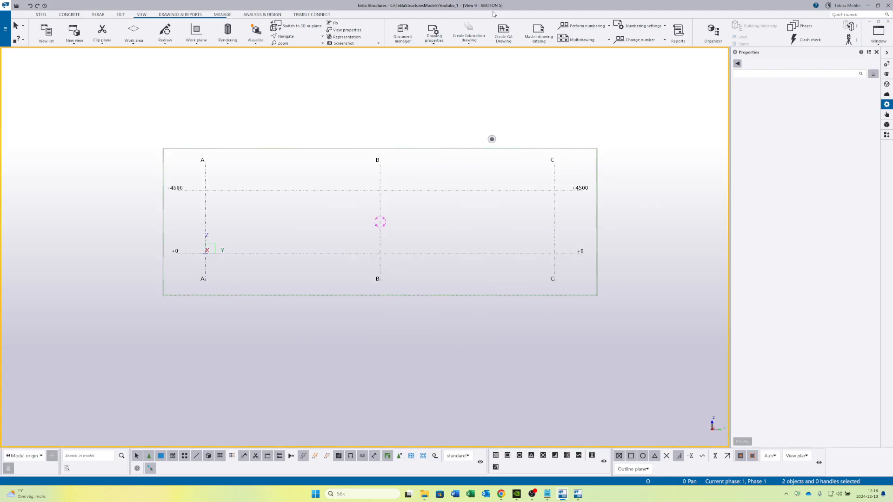
Hide the views SEKTION 5 to SEKTION 9, SEKTION A and SEKTION B, leaving only 3d and SEKTION 1 visible
key("ctrl+i")
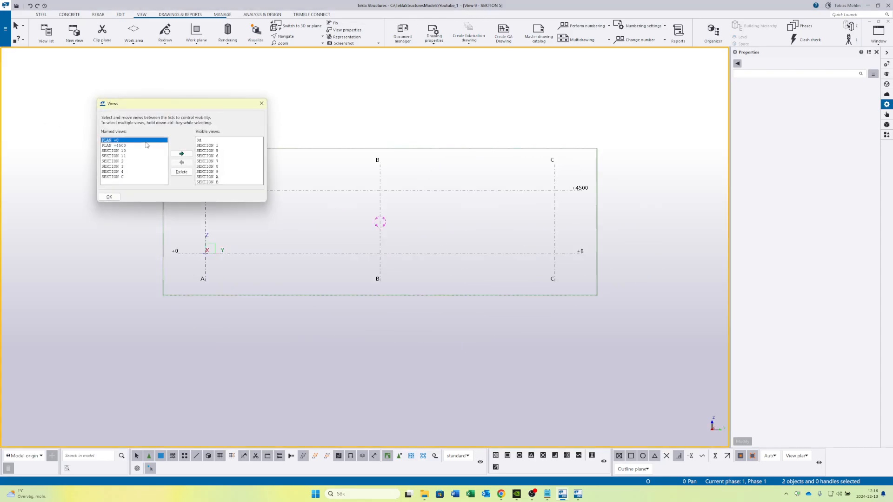
left_click(211, 151)
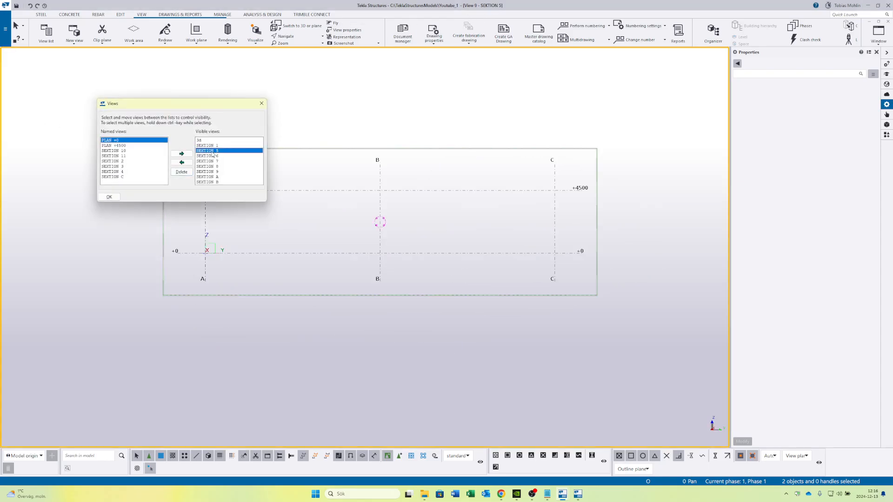
left_click(213, 183, "shift")
left_click(181, 162)
left_click(109, 196)
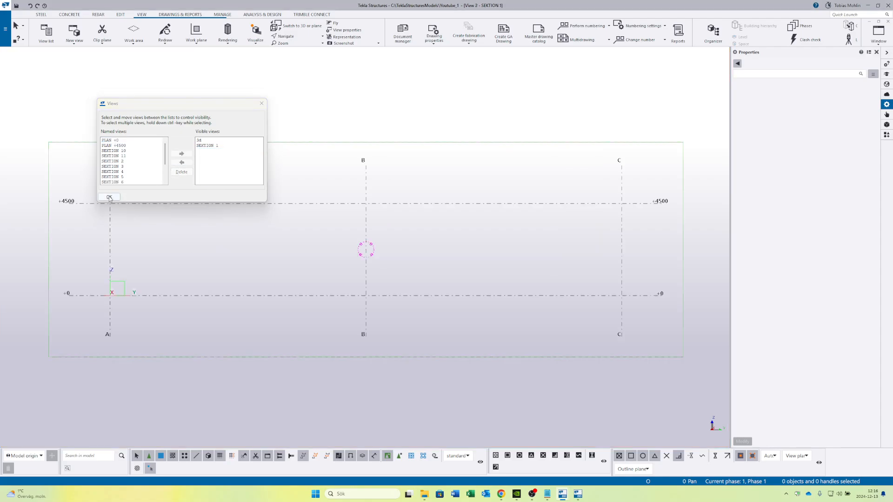
left_click(272, 120)
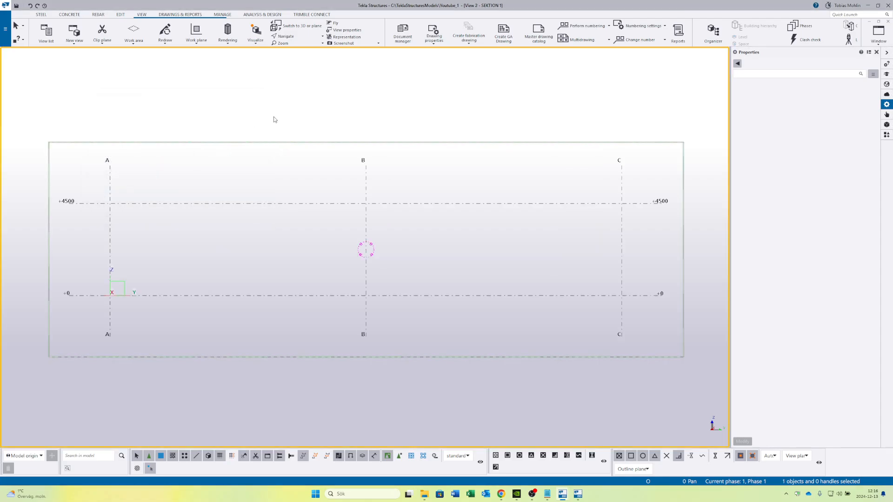
Tile the open SEKTION 1 and 3d views vertically
left_click(878, 32)
left_click(657, 82)
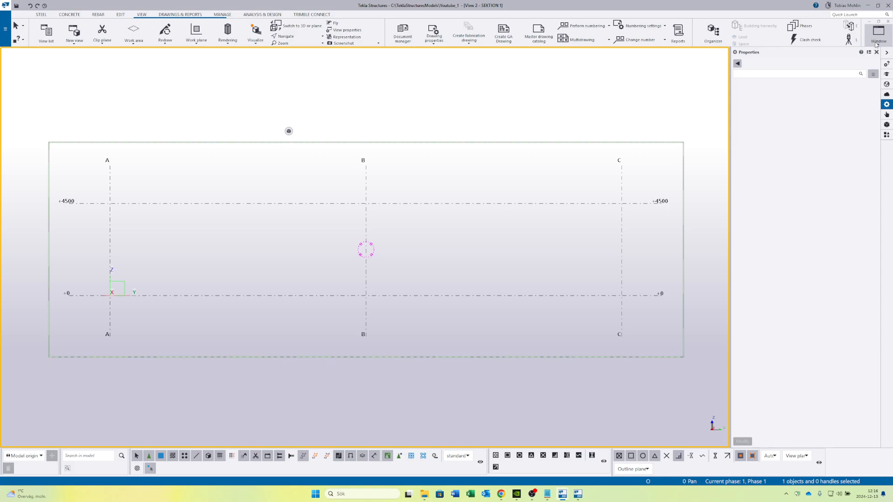
left_click(876, 44)
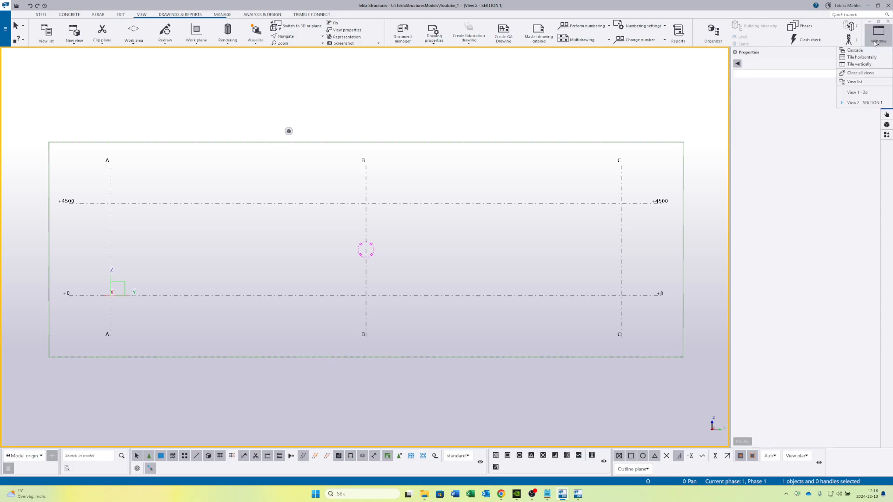
left_click(859, 65)
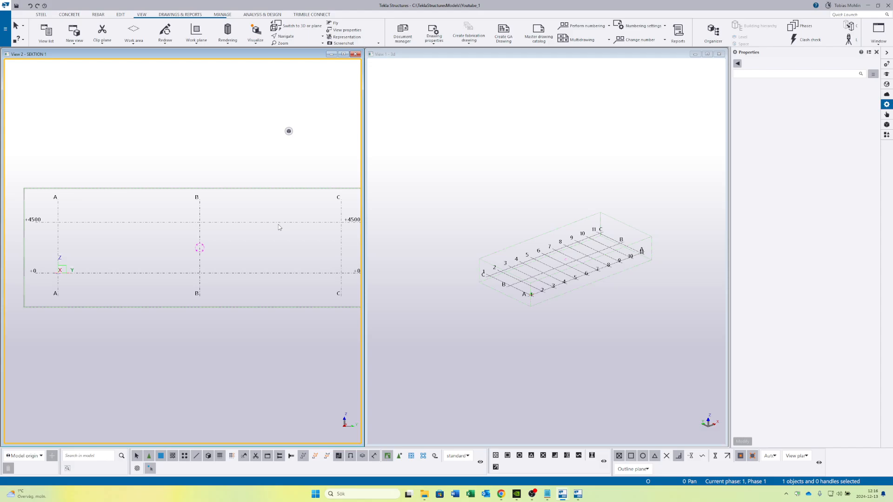
Examine the grid in the SEKTION 1 and 3d views side by side
scroll(554, 274, "up", 3)
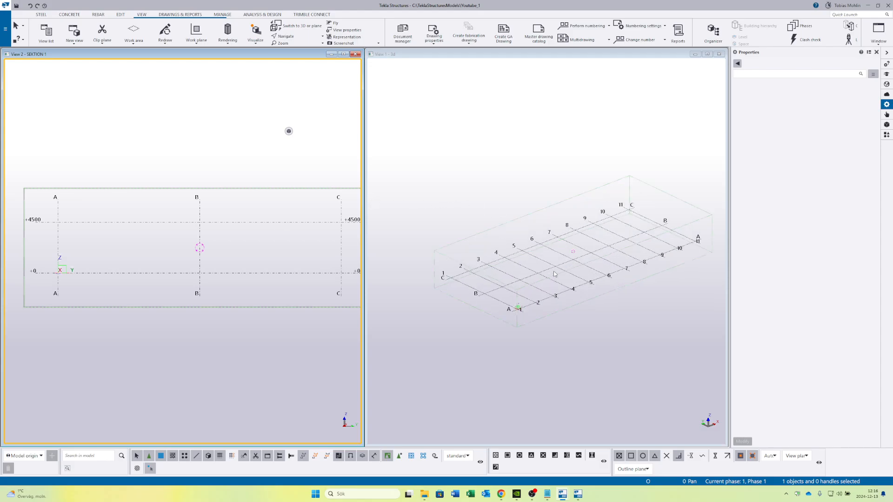
scroll(202, 241, "down", 1)
middle_click_drag(220, 242, 194, 253)
scroll(103, 254, "up", 2)
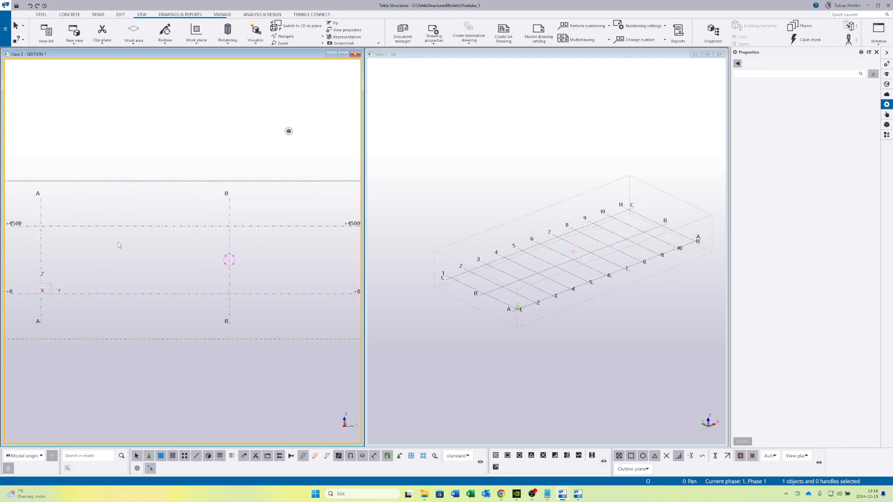
scroll(119, 245, "down", 2)
middle_click_drag(629, 274, 594, 291)
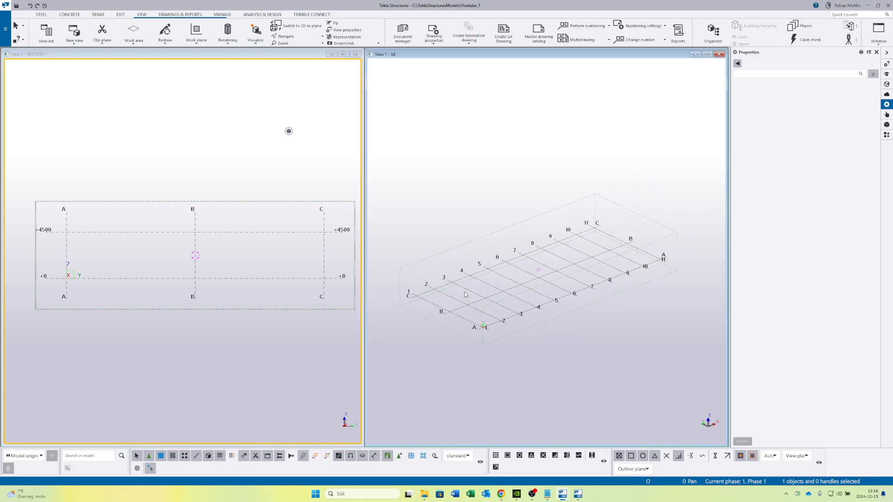
scroll(520, 282, "up", 5)
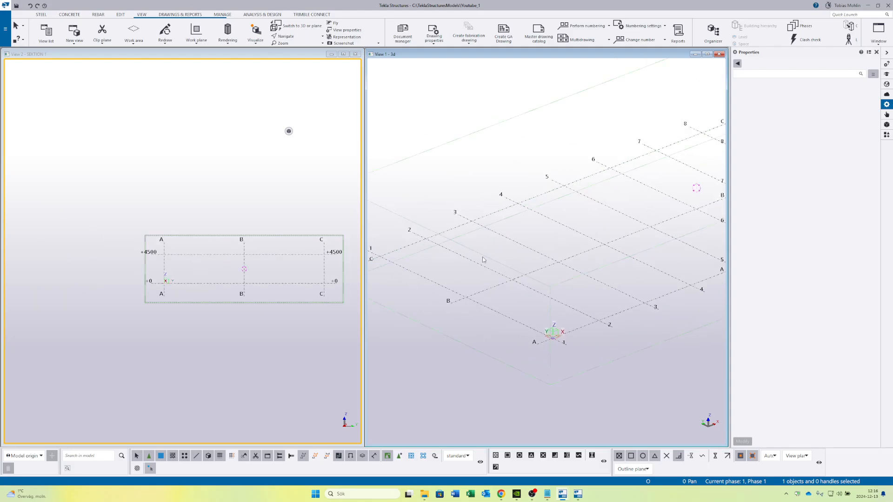
left_click(273, 273)
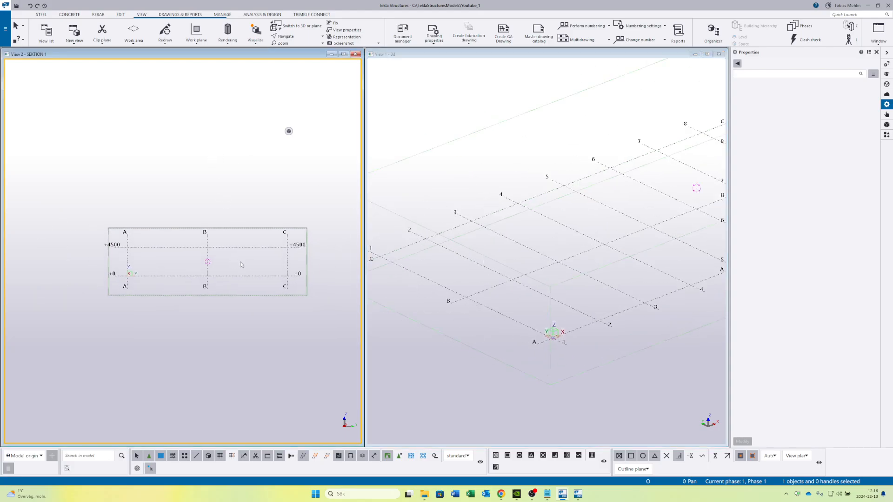
scroll(205, 245, "up", 2)
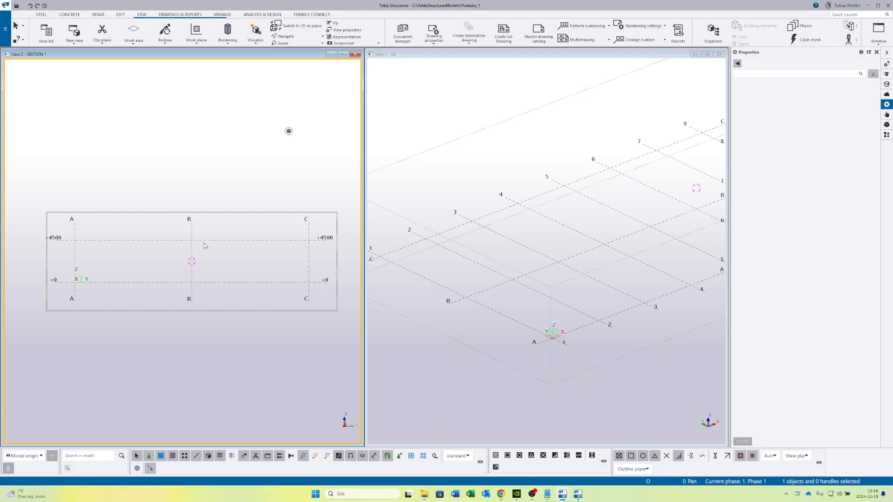
Start creating a steel column and set its profile to HEA300
left_click(40, 14)
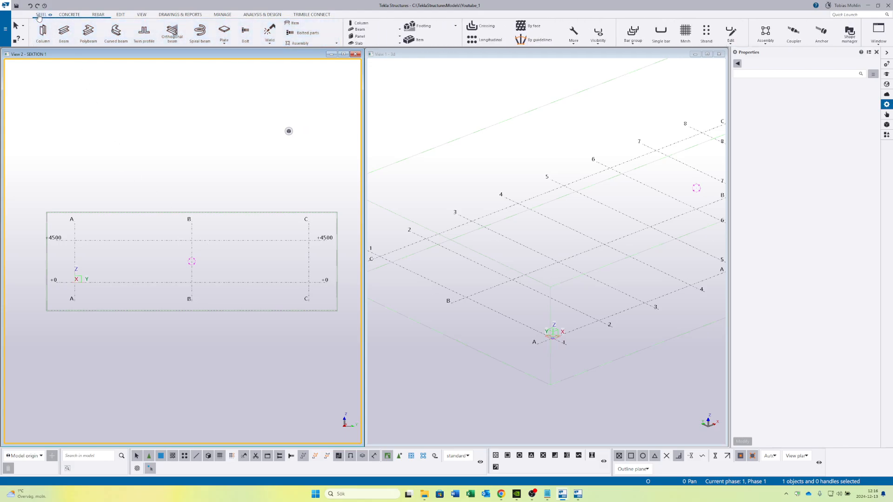
left_click(42, 40)
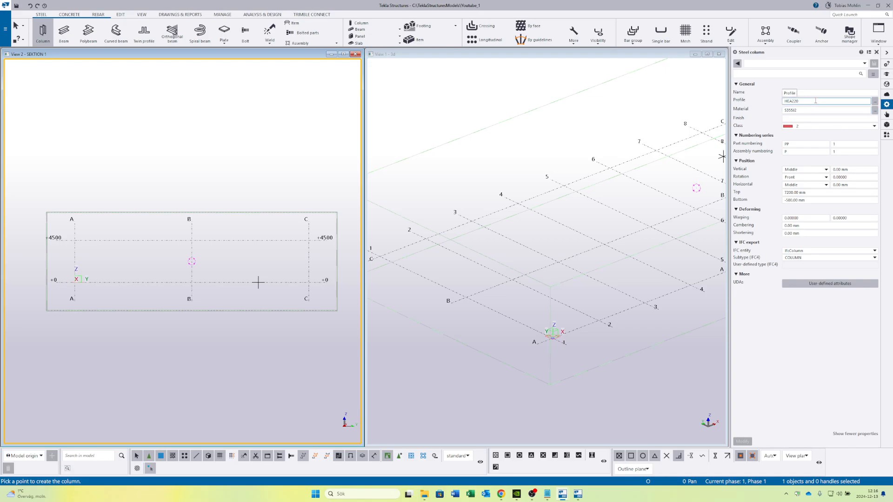
left_click_drag(816, 101, 792, 105)
type("300")
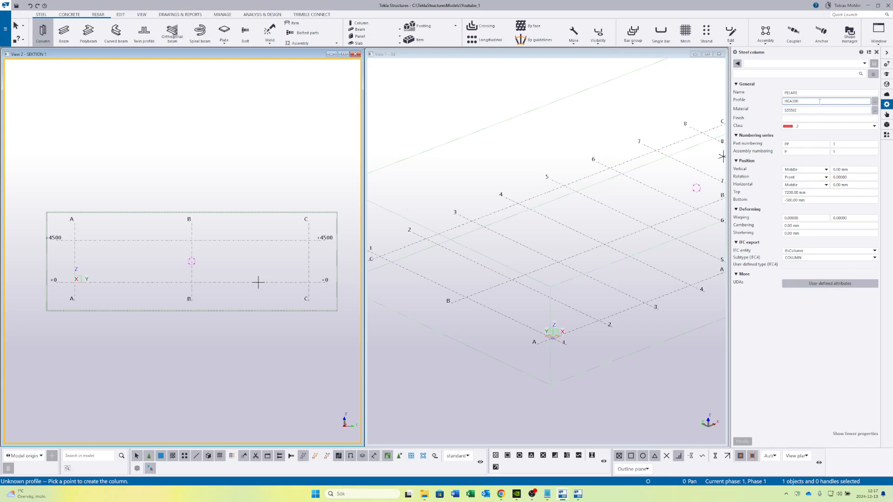
key("BackSpace")
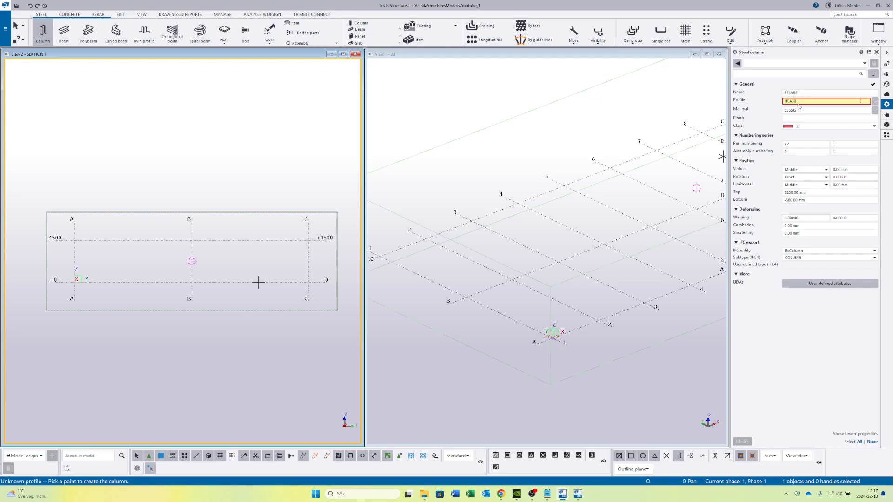
type("0")
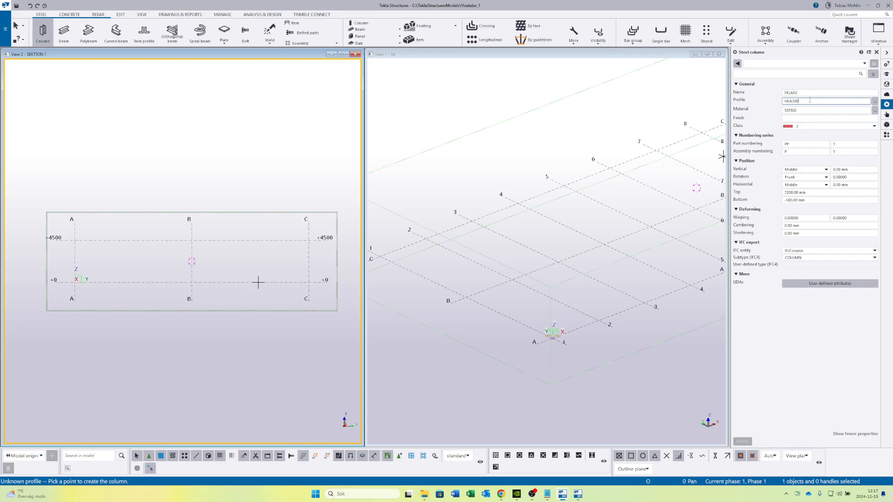
Browse the HEA and IPE families in the column's profile catalog, previewing the properties of IPE160
left_click_drag(810, 100, 765, 98)
left_click(813, 103)
left_click(874, 103)
left_click_drag(490, 90, 542, 81)
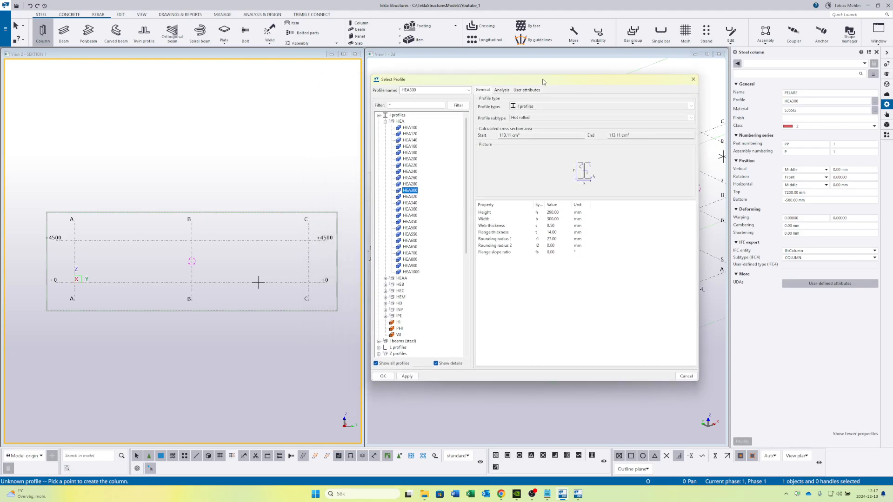
left_click(386, 121)
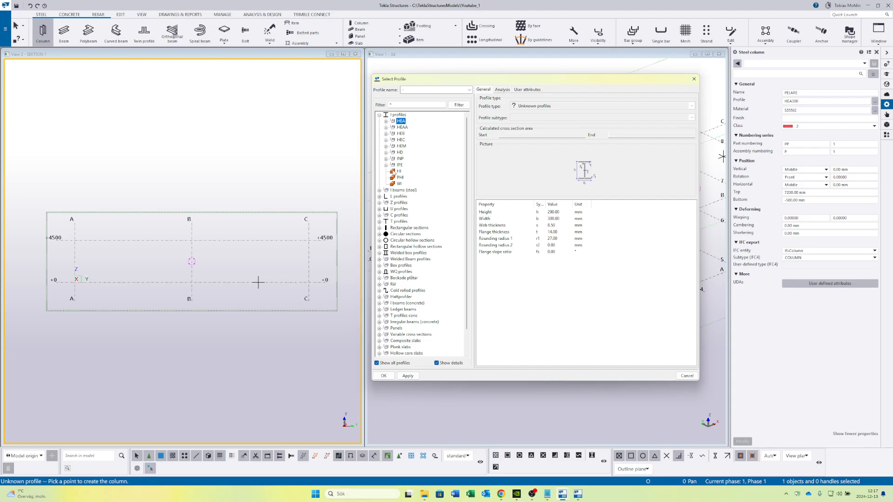
left_click(386, 165)
scroll(404, 195, "down", 3)
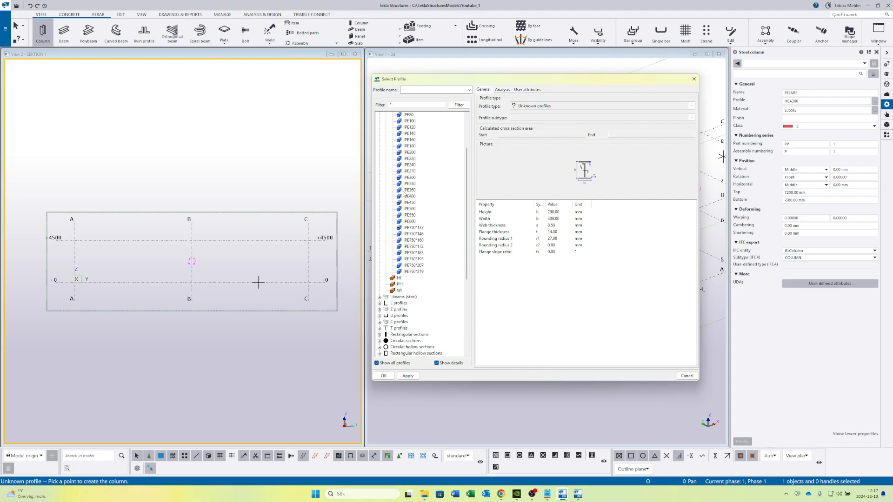
left_click(408, 190)
scroll(416, 215, "up", 3)
left_click(410, 196)
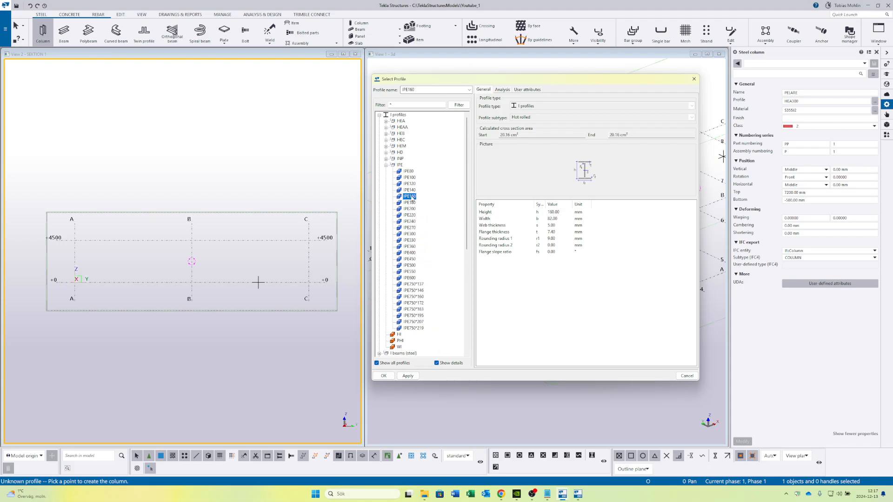
Choose HEA300 from the HEA family in the catalog and apply it as the column's profile
left_click(386, 122)
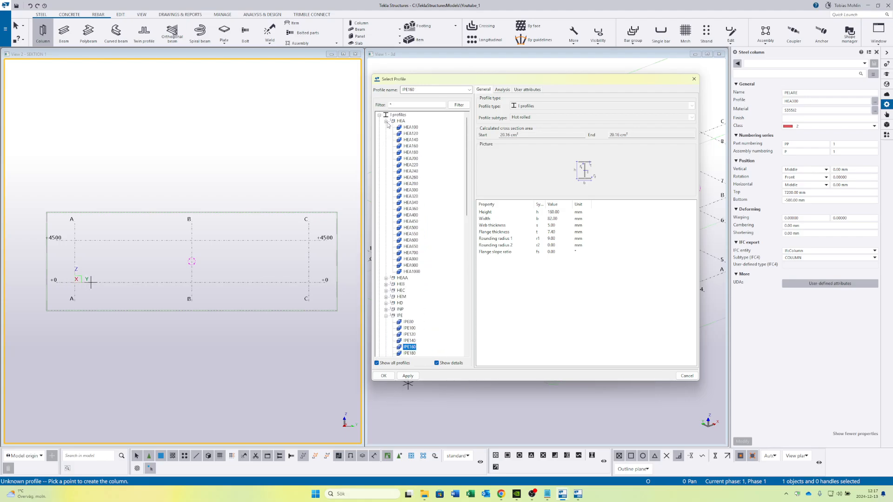
left_click(415, 190)
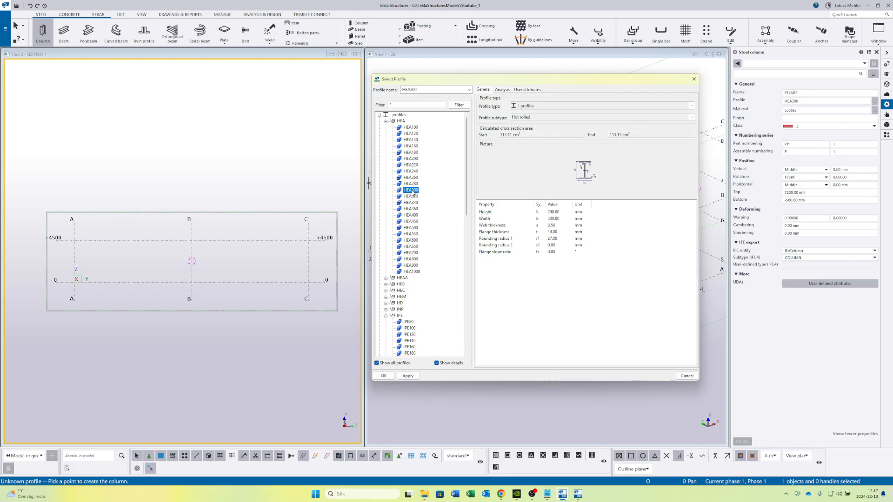
left_click(410, 376)
left_click(384, 376)
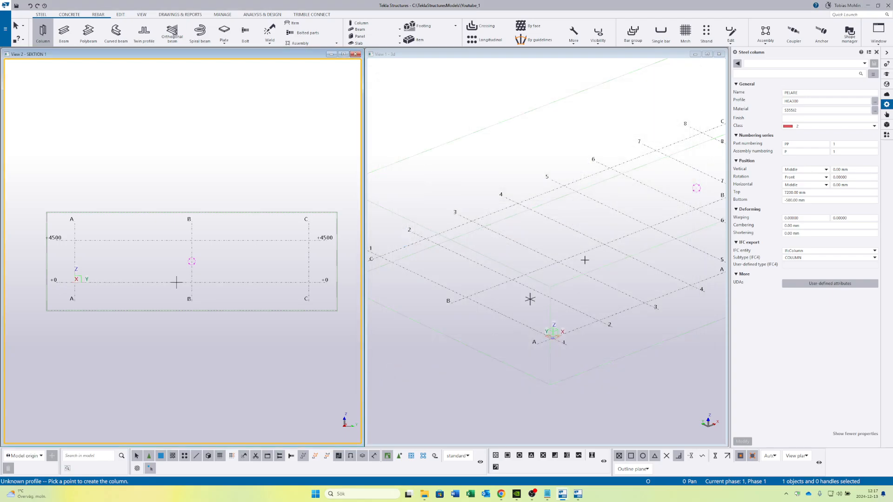
left_click_drag(803, 101, 779, 104)
left_click(809, 103)
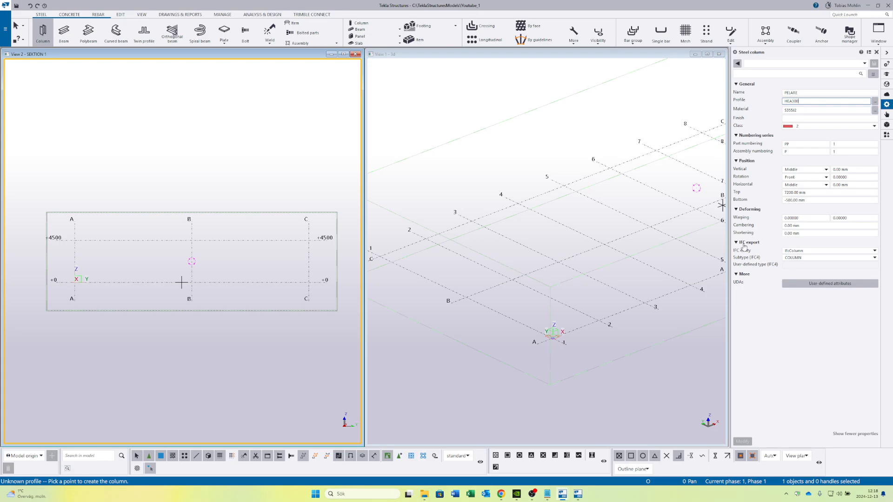
Place HEA300 steel columns at grid intersections A-1 and C-1 in the 3d view and end the column command
scroll(614, 203, "up", 3)
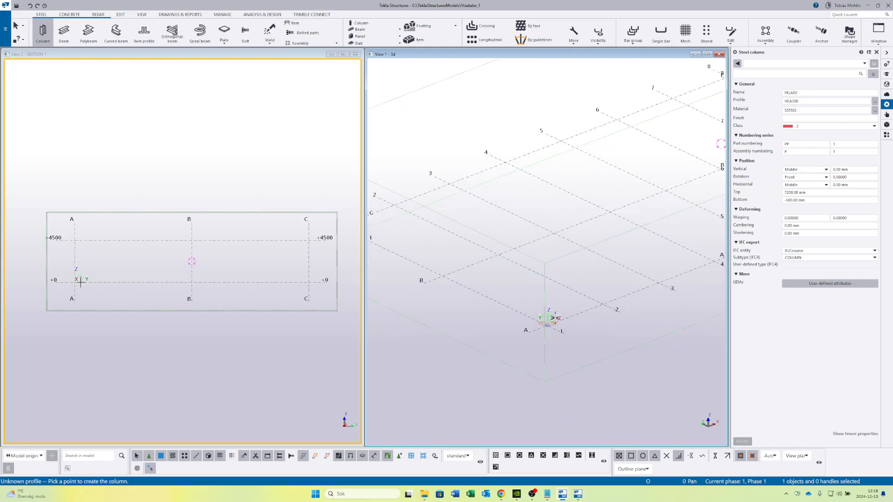
scroll(547, 318, "up", 3)
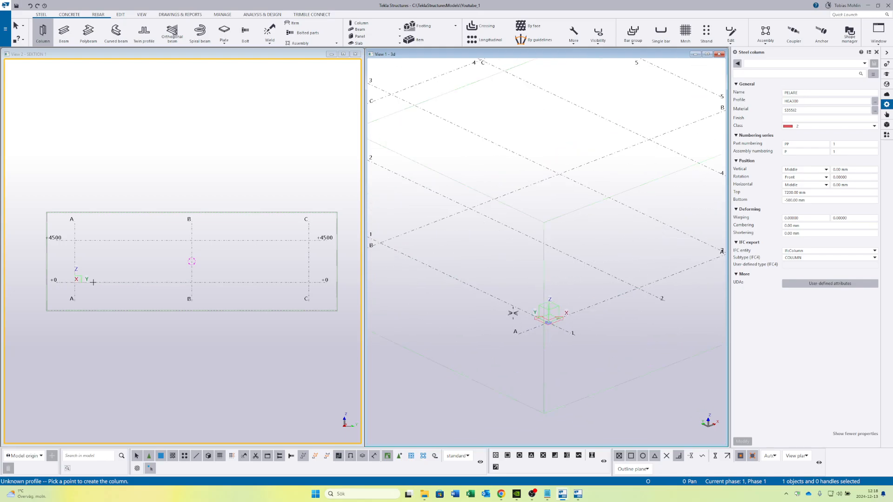
left_click(548, 322)
scroll(547, 320, "down", 3)
scroll(485, 254, "up", 2)
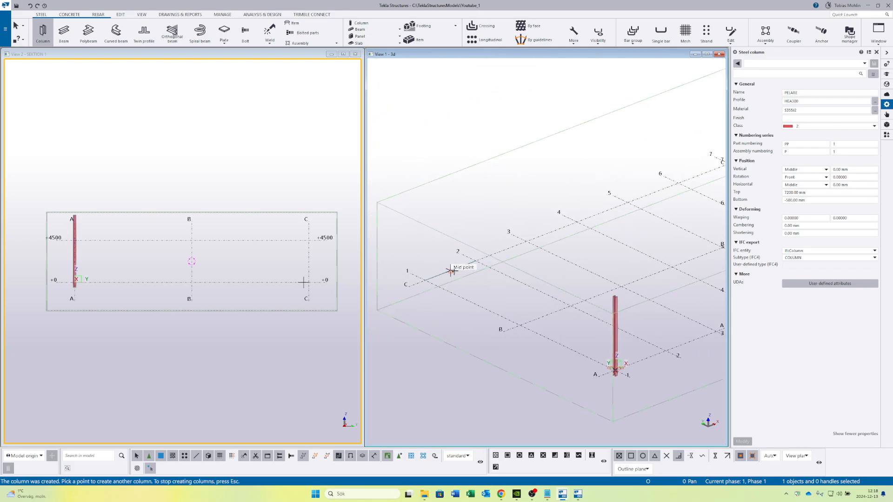
left_click(424, 279)
scroll(409, 285, "down", 1)
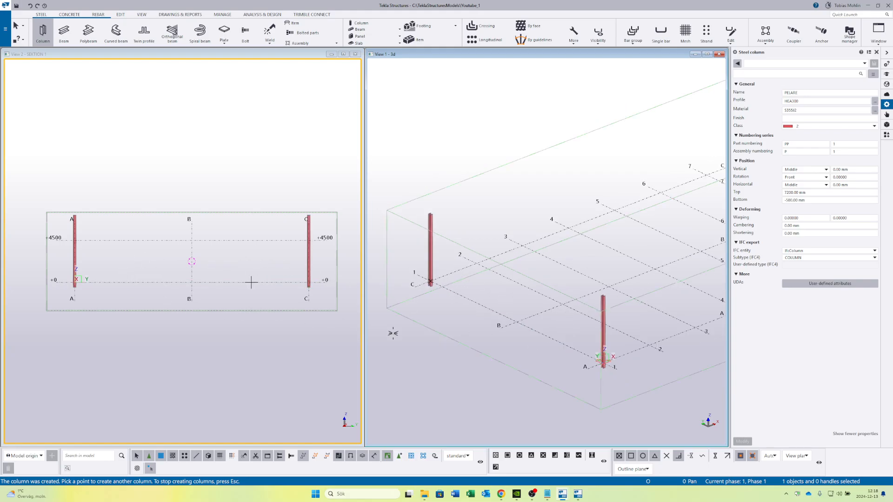
scroll(538, 362, "up", 1)
right_click(568, 284)
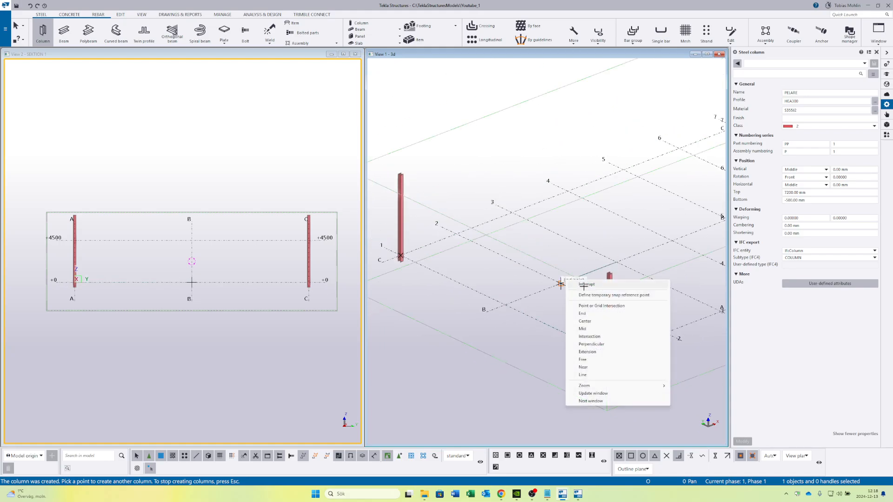
left_click(579, 290)
Switch the 3d view to plan and examine the column's orientation at grid intersection A-1 up close
middle_click_drag(588, 235, 579, 248)
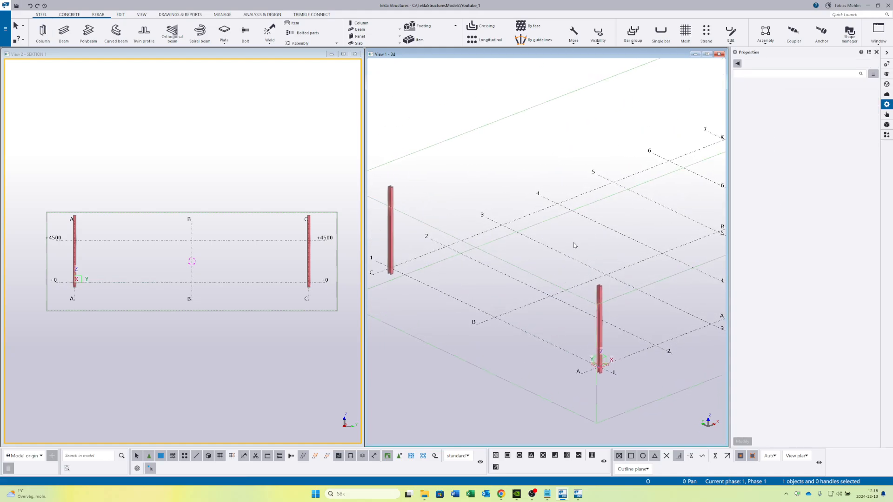
key("ctrl+p")
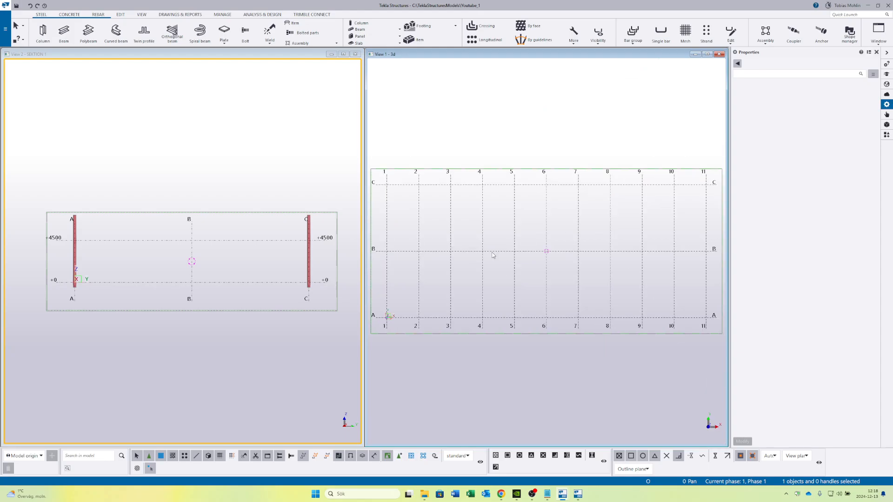
middle_click_drag(493, 255, 529, 277)
scroll(476, 276, "up", 7)
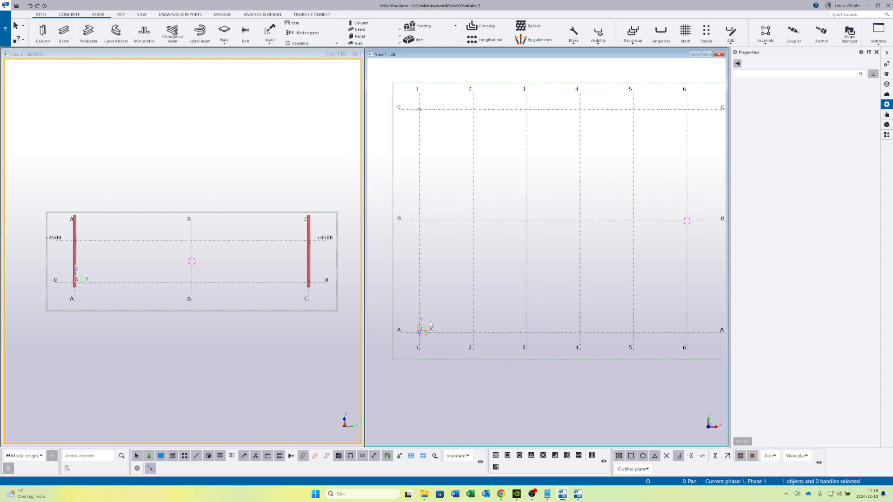
scroll(403, 359, "up", 7)
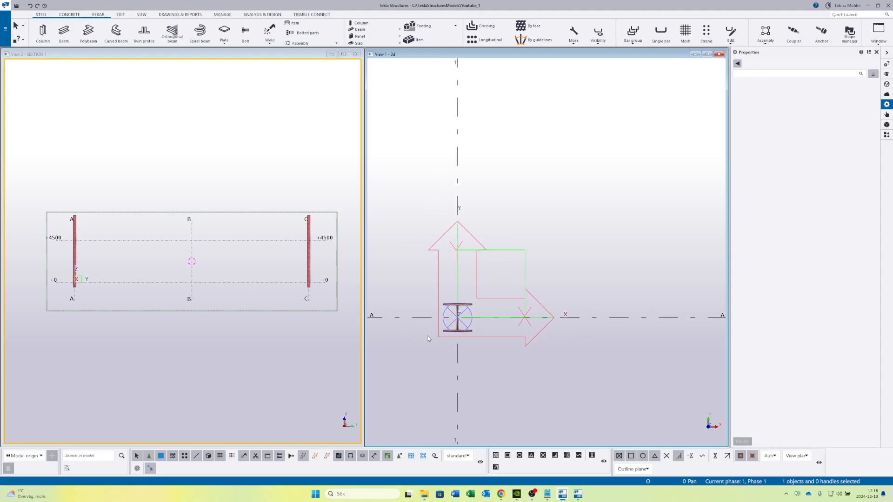
Set the vertical position of the column at grid intersection A-1 to Up and apply the change
left_click(467, 332)
middle_click_drag(473, 305, 505, 290)
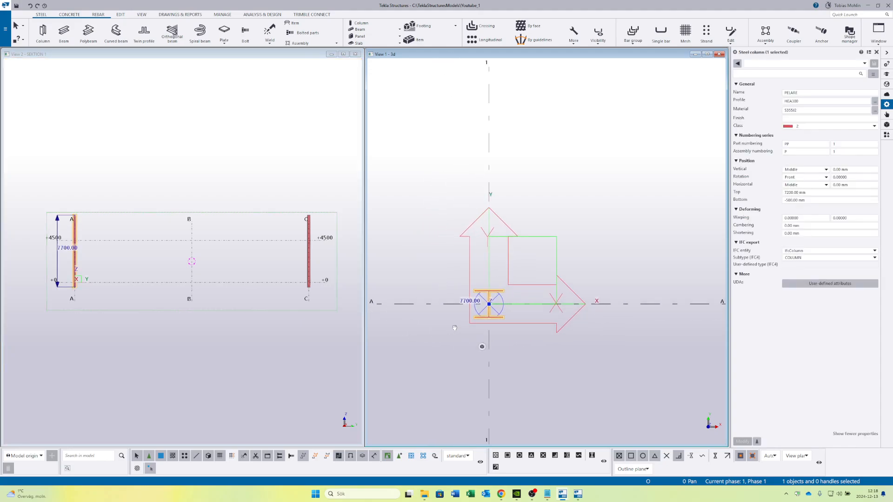
scroll(493, 321, "up", 2)
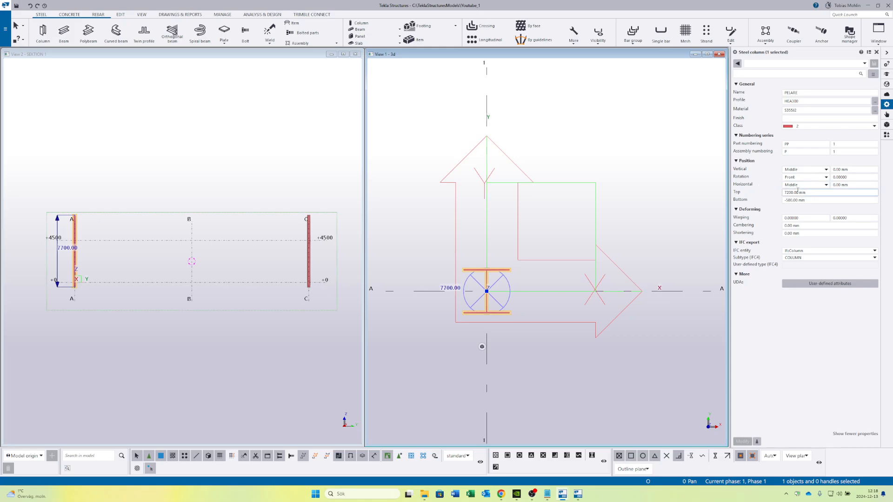
left_click(522, 252)
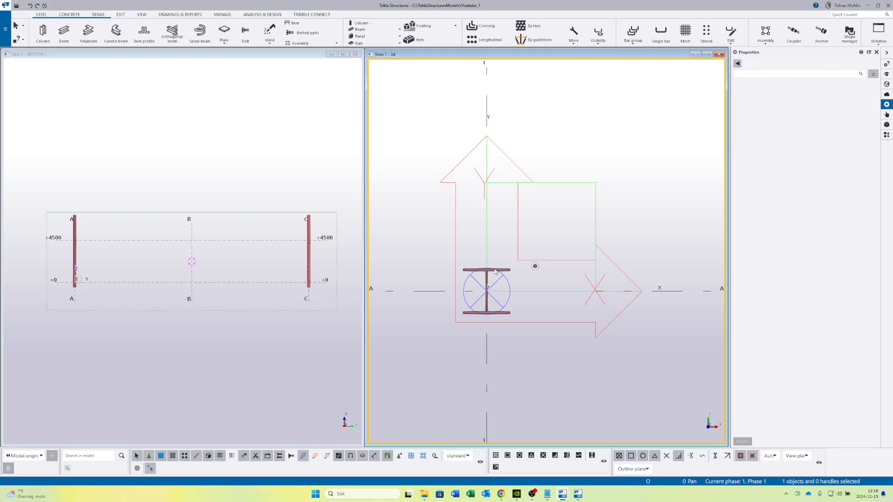
left_click(495, 270)
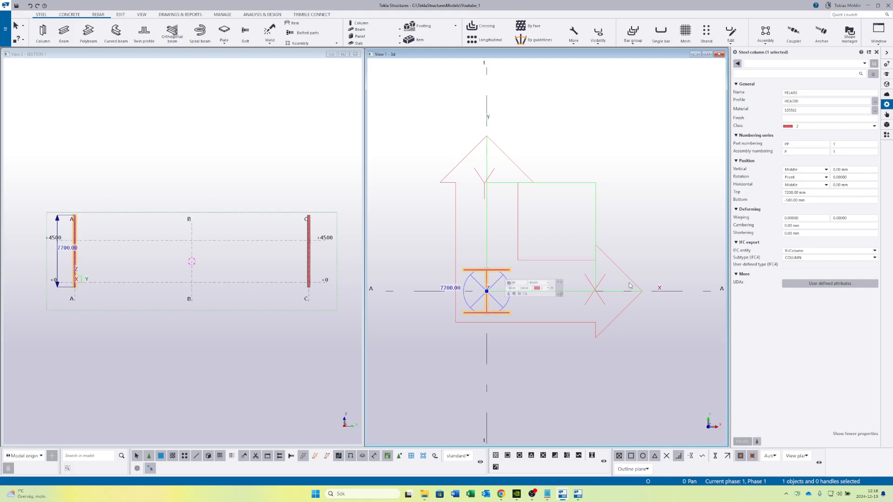
left_click(818, 170)
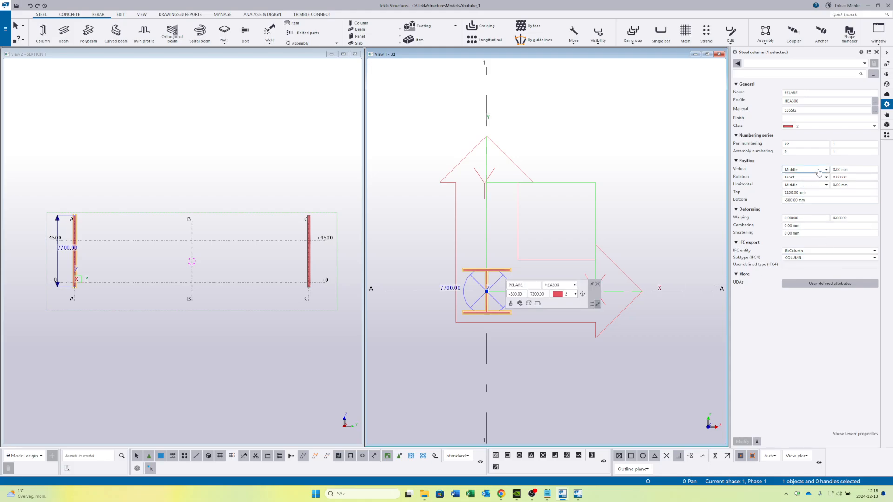
left_click(789, 183)
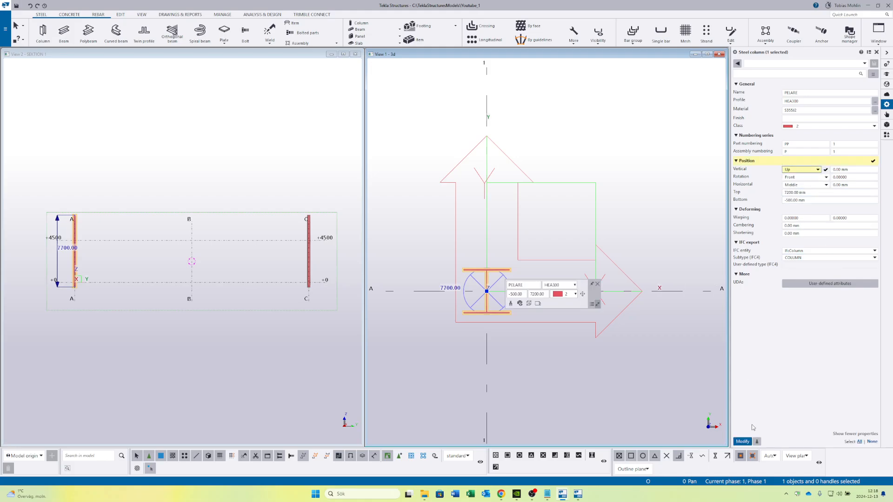
left_click(743, 442)
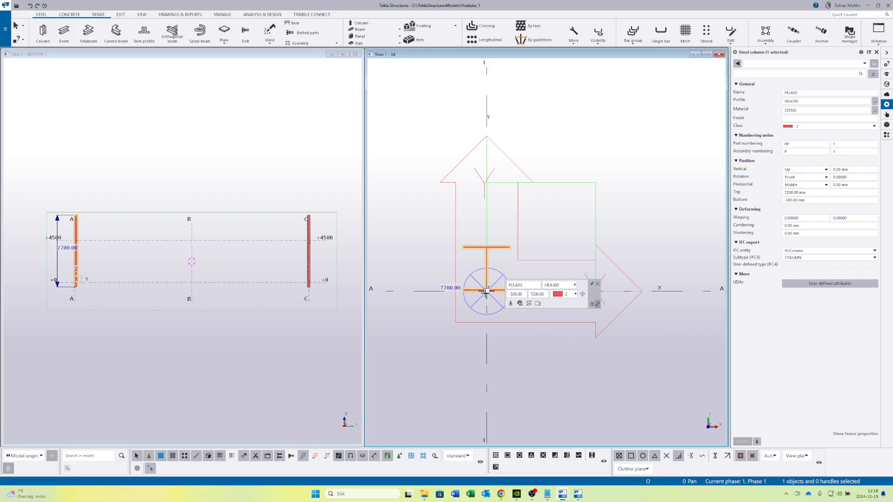
Set the vertical position of the column at grid intersection C-1 to Down and apply the change
scroll(486, 291, "down", 5)
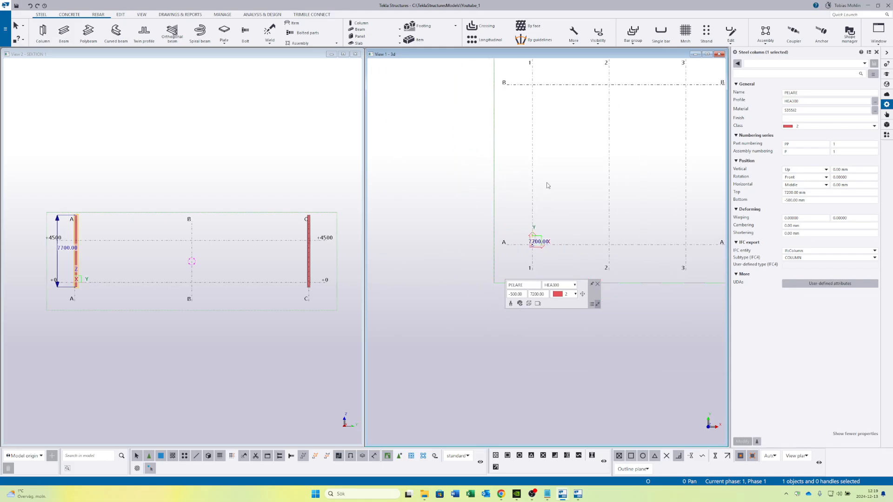
scroll(548, 186, "up", 10)
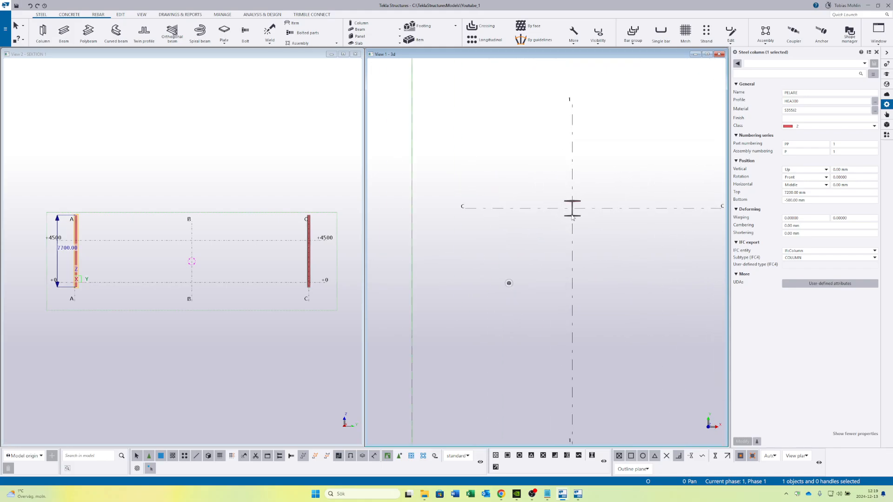
left_click(572, 216)
scroll(572, 216, "up", 2)
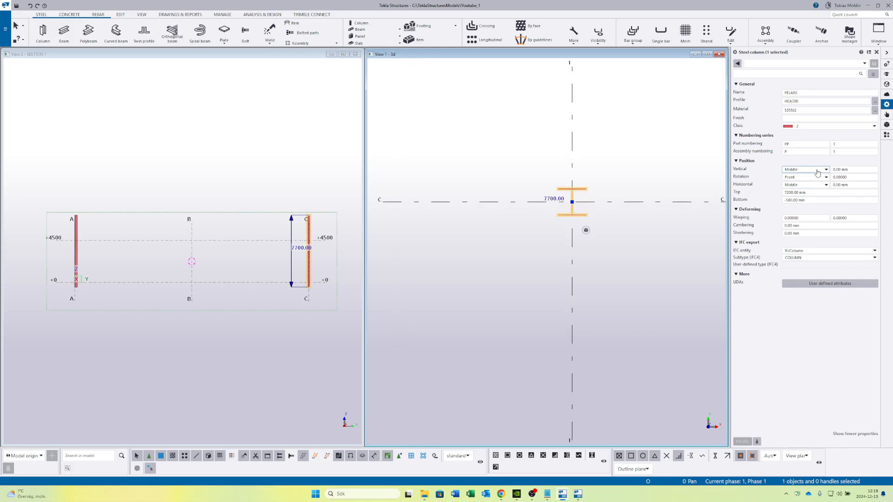
left_click(818, 173)
left_click(798, 181)
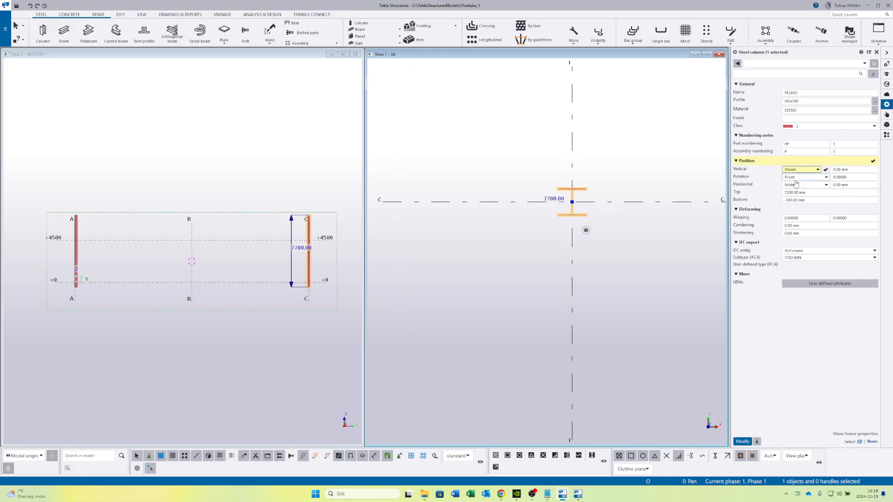
left_click(740, 442)
left_click(646, 336)
Set the view rotation origin at the A-1 column's base and orbit the 3d view from plan to a perspective of both columns
scroll(596, 226, "down", 3)
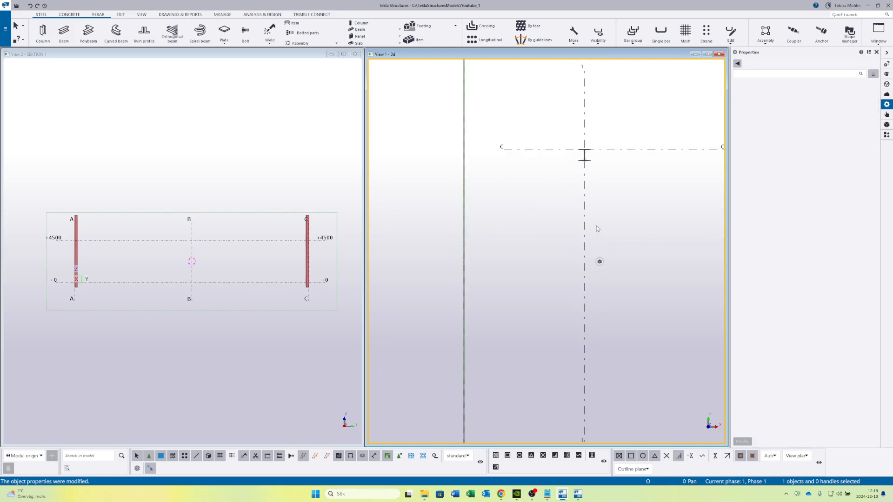
scroll(597, 228, "down", 2)
left_click(589, 190)
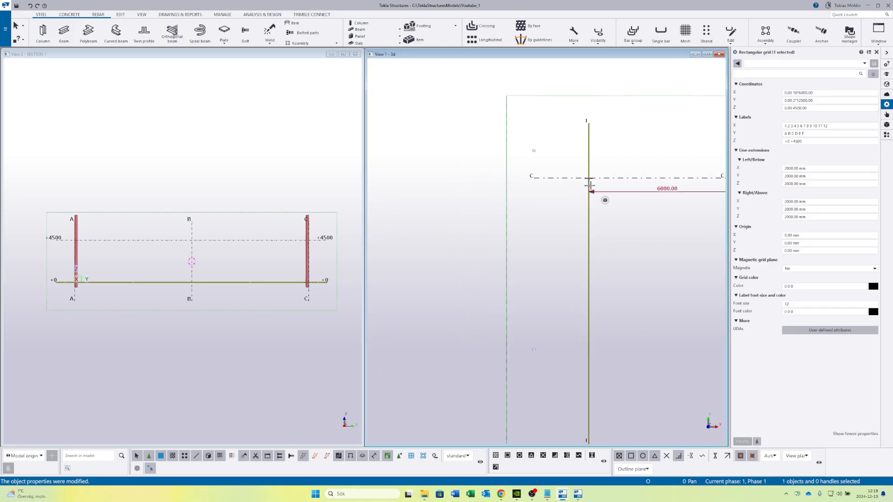
scroll(600, 200, "down", 2)
middle_click_drag(558, 304, 554, 177)
key("v")
left_click(603, 367)
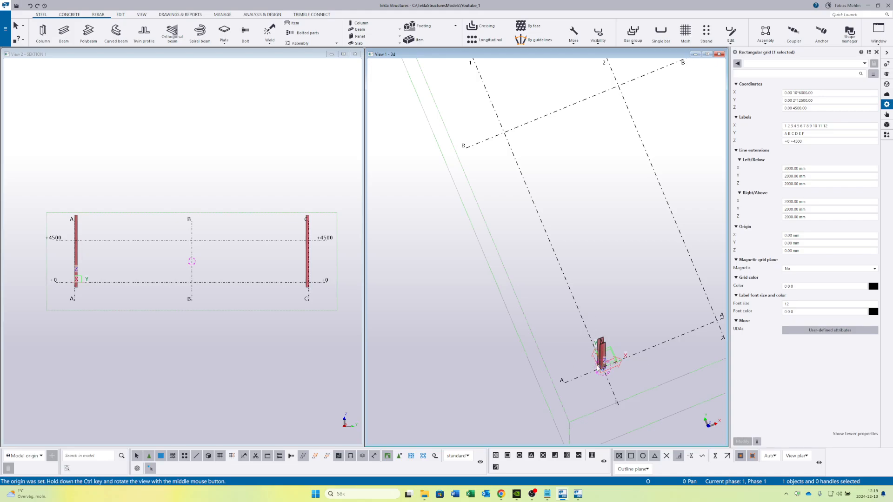
middle_click_drag(603, 367, 600, 270, "ctrl")
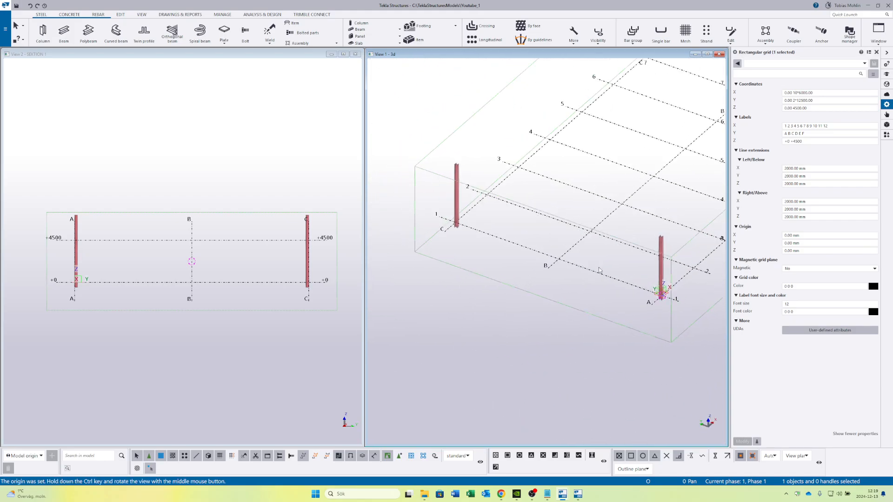
Set the top level to 4500 mm and the bottom level to 0 mm for the columns at A-1 and C-1 together
left_click(658, 268)
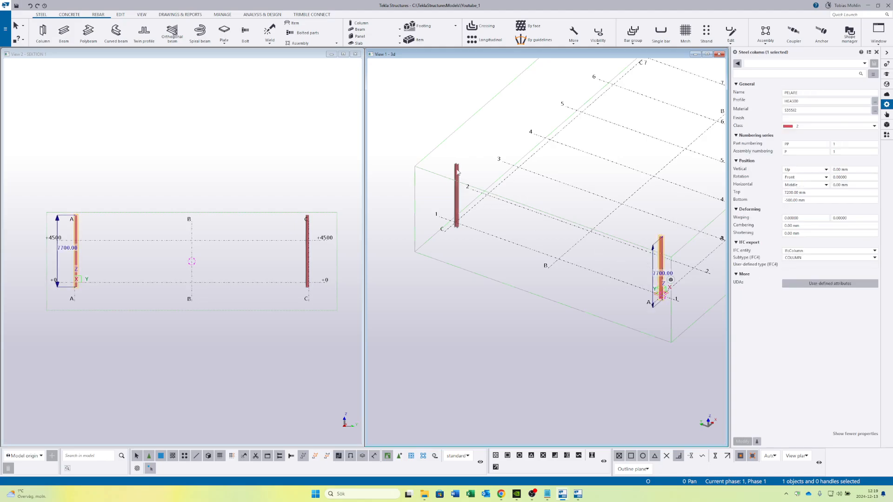
left_click(457, 191, "ctrl")
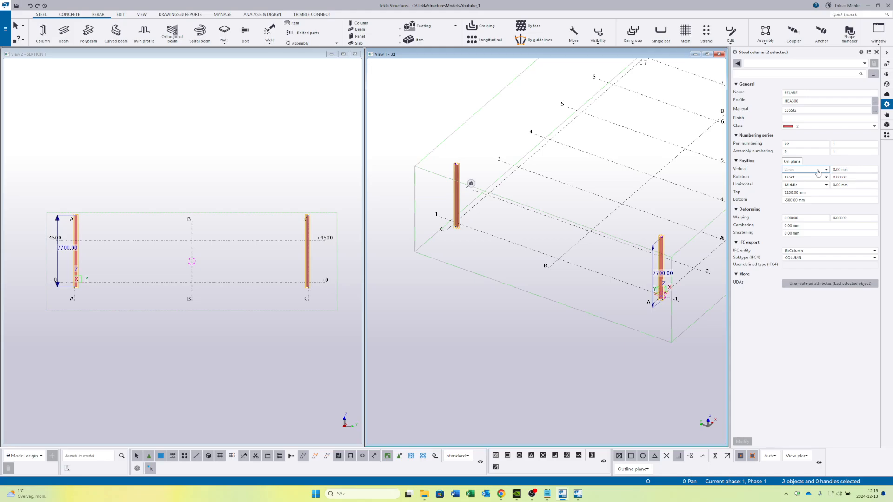
left_click(823, 192)
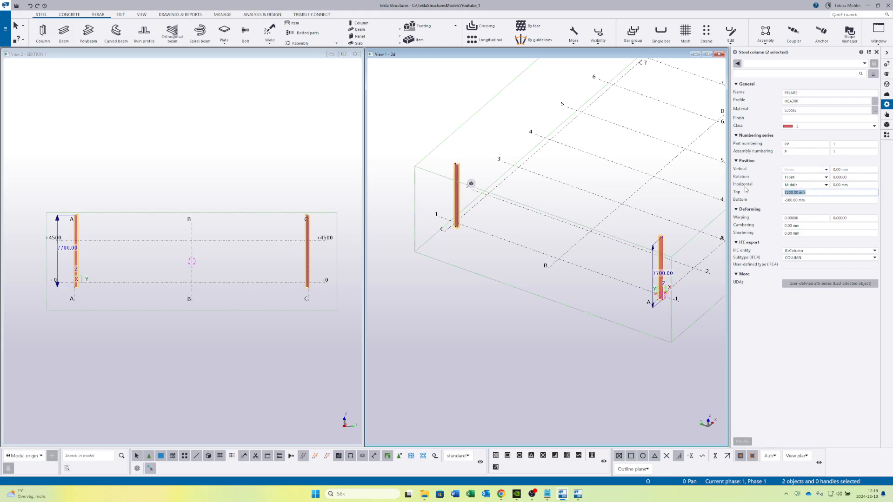
type("4500")
key("Tab")
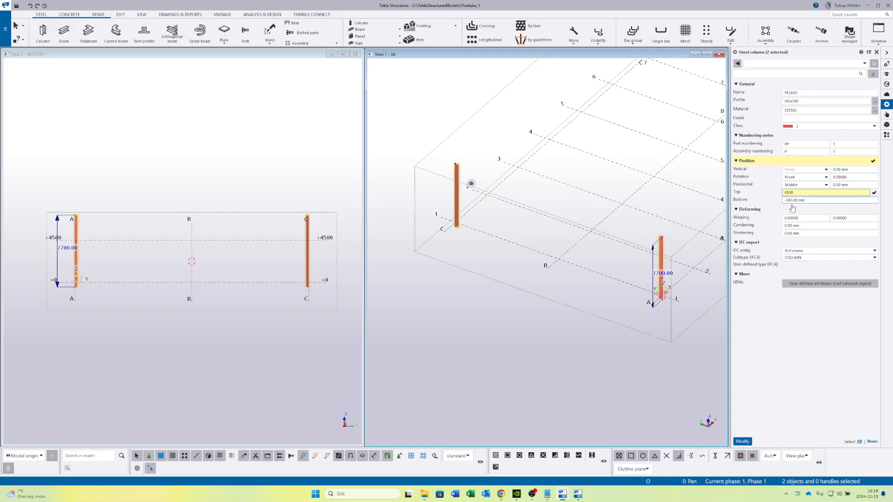
type("0")
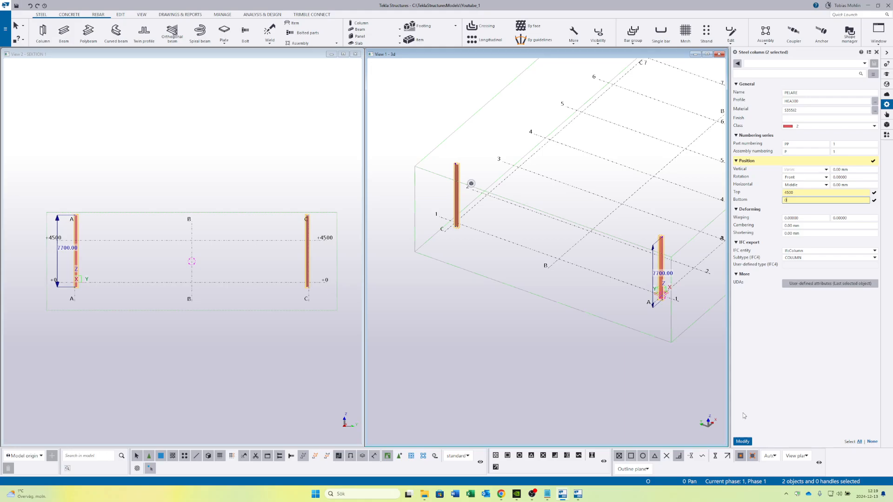
middle_click_drag(657, 353, 623, 323, "ctrl")
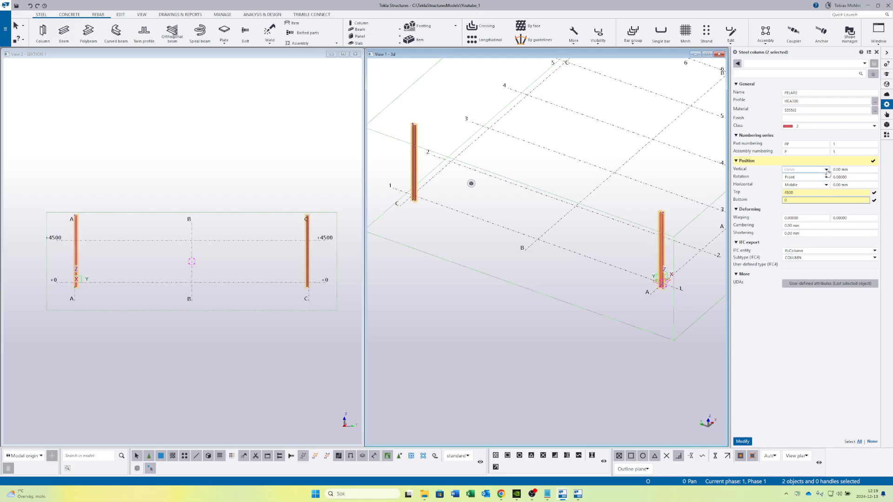
left_click(803, 170)
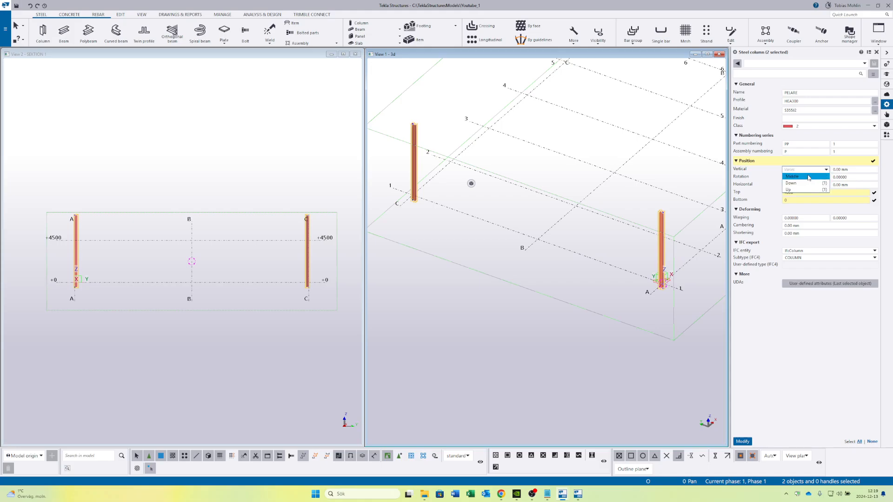
left_click(827, 170)
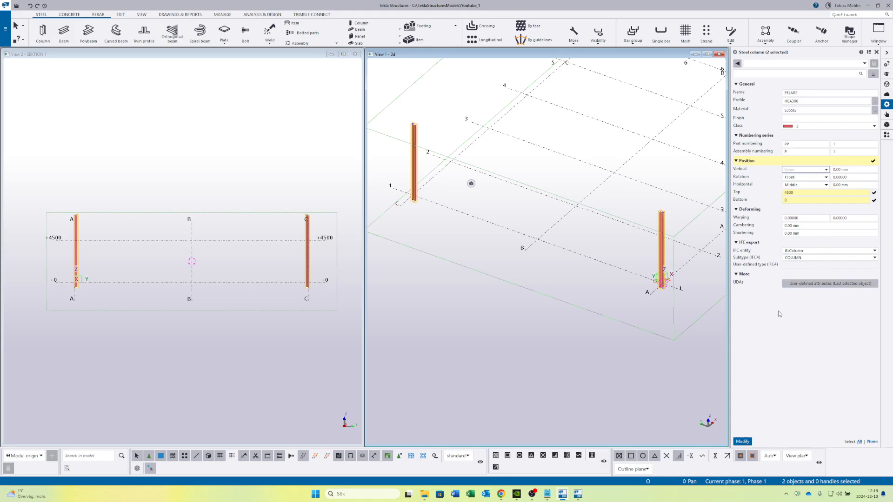
left_click(742, 441)
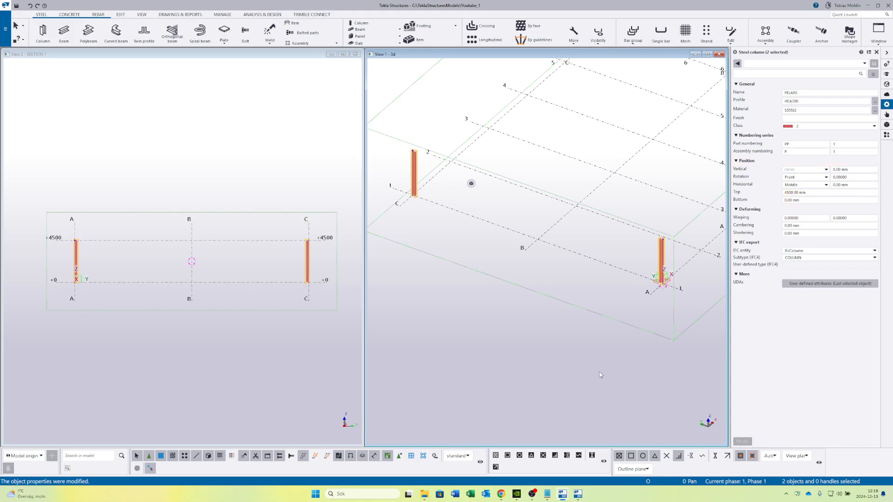
Inspect the individual position properties of the columns at A-1 and C-1, then clear the selection
left_click(620, 350)
left_click(661, 261)
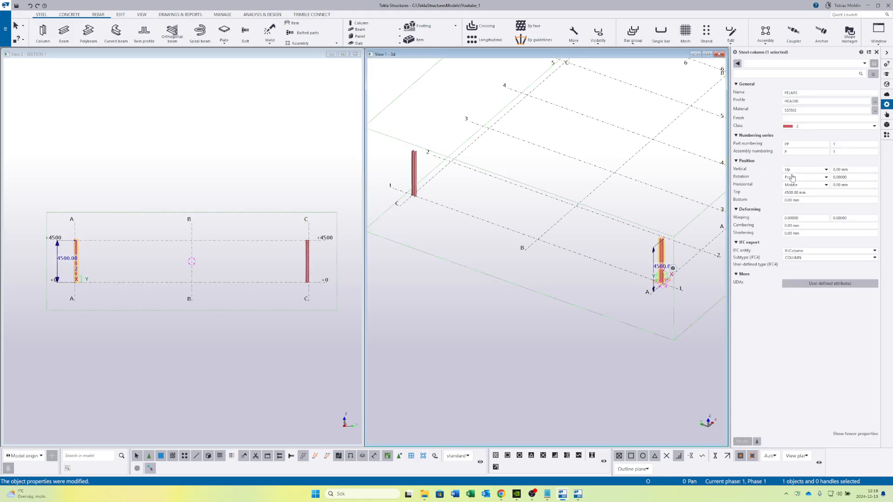
left_click(414, 173)
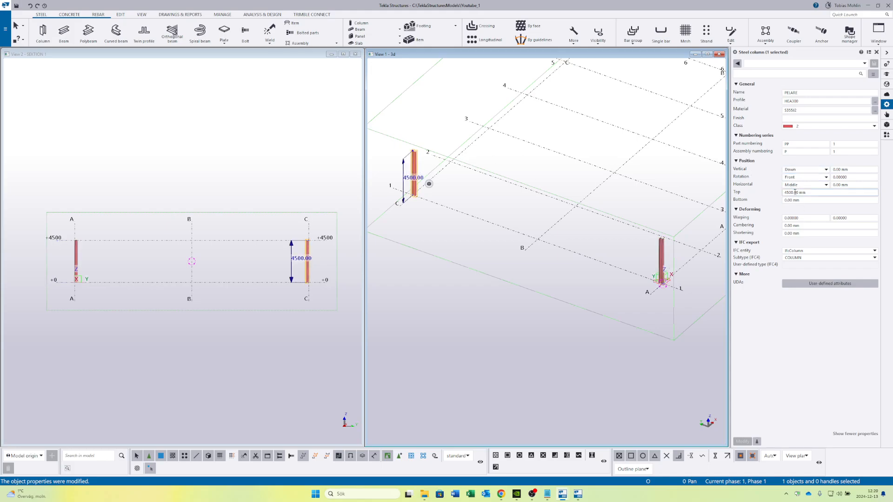
left_click(670, 249)
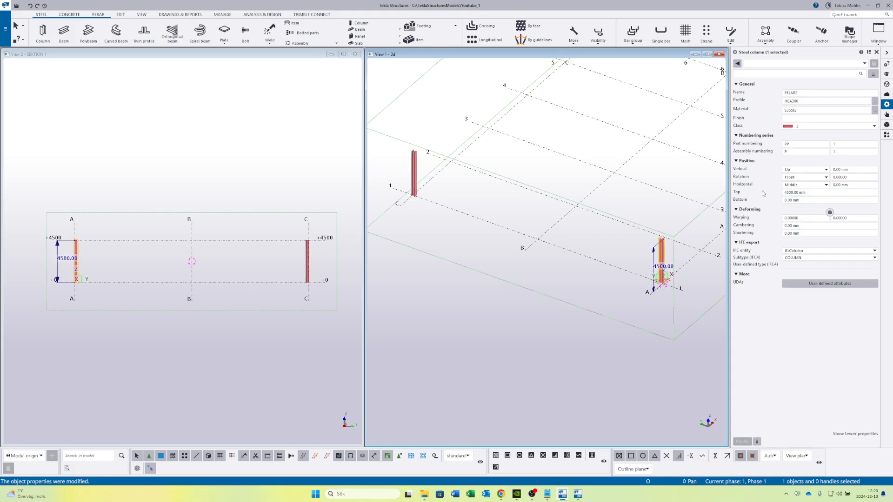
middle_click_drag(526, 221, 474, 229)
left_click(529, 262)
Start the steel beam command and load the saved DIAGONAL_H property set
scroll(547, 271, "down", 1)
scroll(257, 282, "down", 2)
middle_click_drag(227, 294, 203, 289)
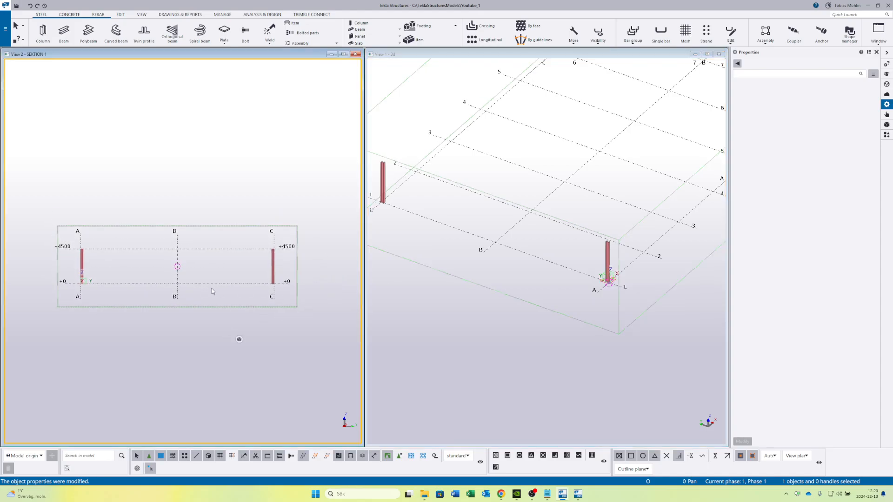
scroll(107, 253, "up", 2)
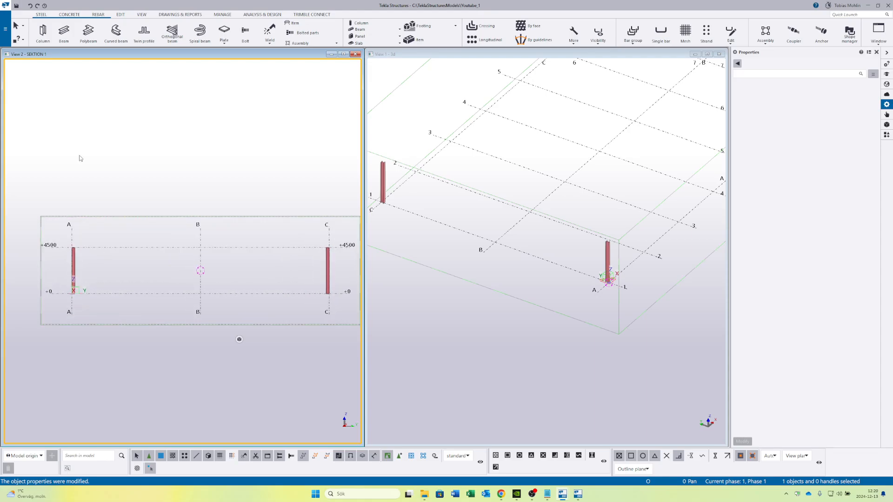
left_click(64, 40)
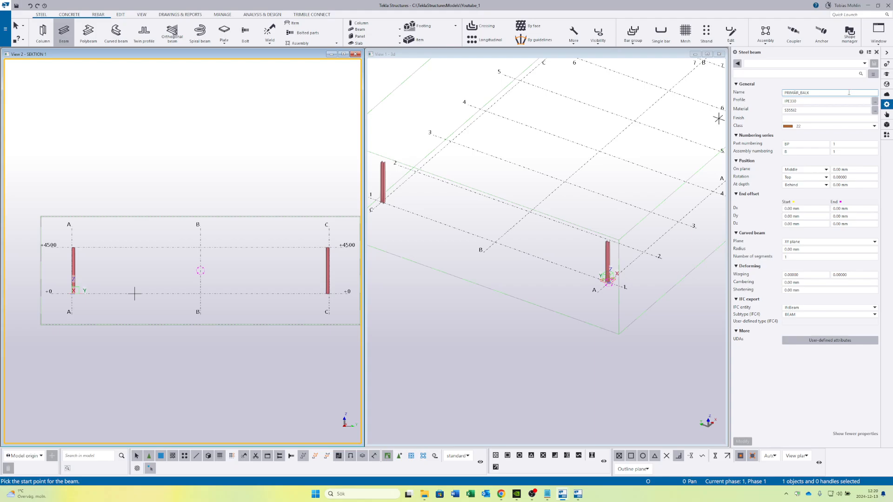
left_click(818, 93)
left_click(809, 64)
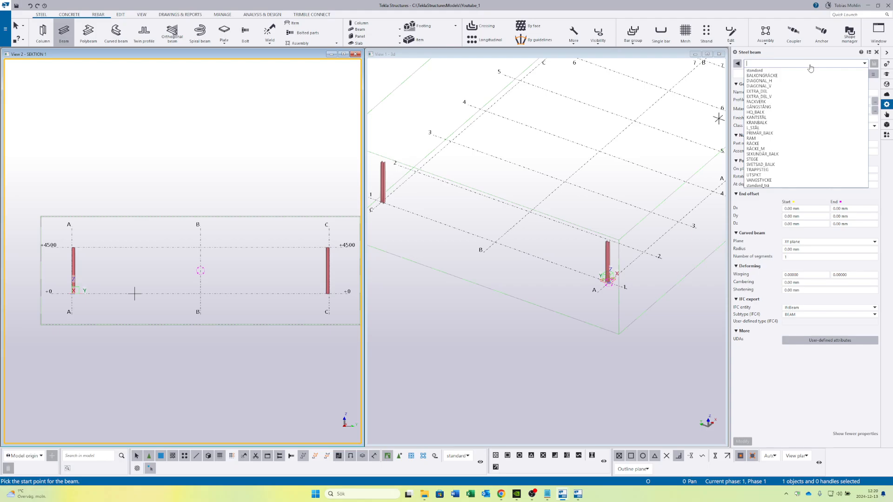
left_click(809, 64)
left_click(860, 64)
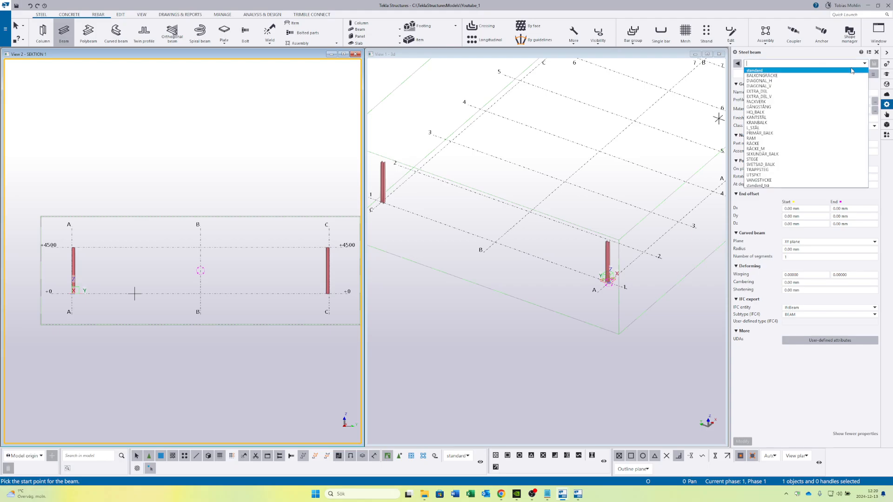
left_click(809, 81)
Load the saved PRIMÄR_BALK property set for the steel beam
left_click(809, 64)
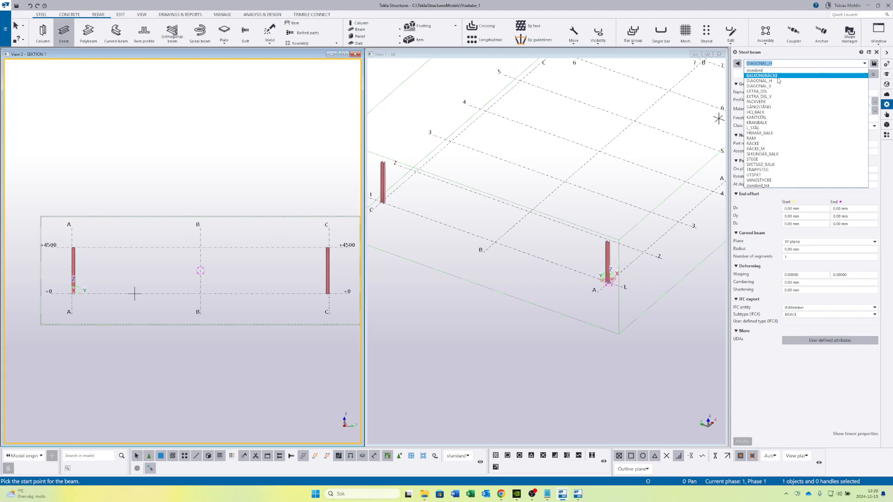
left_click(770, 134)
scroll(723, 111, "down", 3)
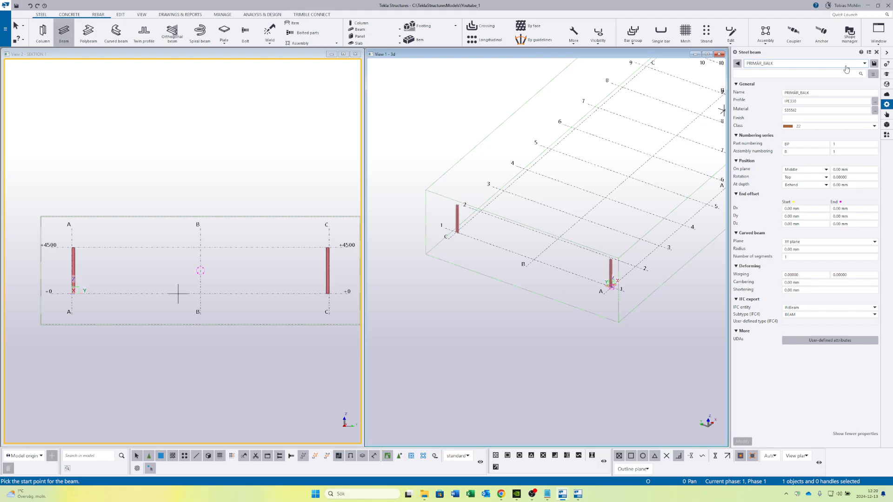
scroll(609, 169, "up", 5)
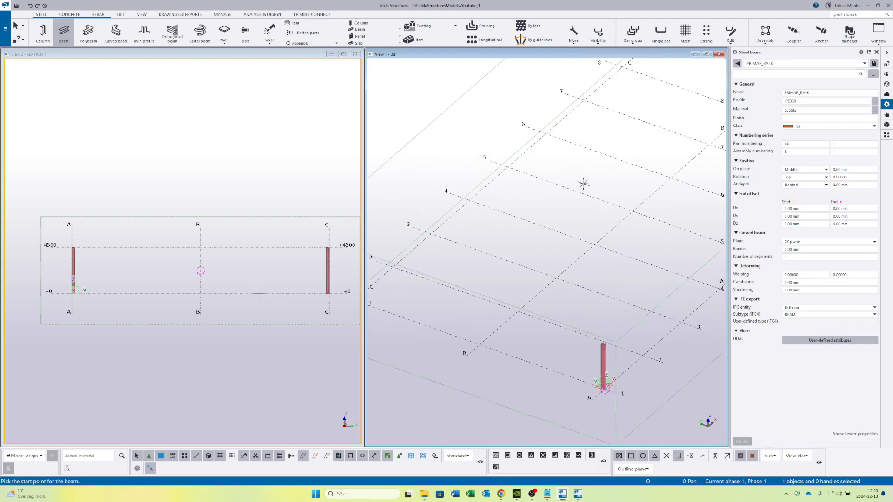
scroll(569, 194, "down", 2)
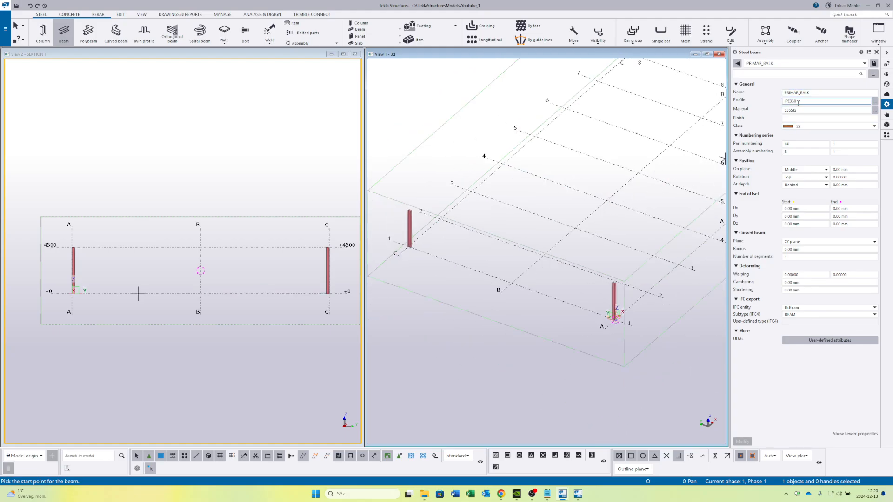
mouse_move(594, 163)
middle_mouse_down()
mouse_move(556, 183)
mouse_move(591, 157)
middle_mouse_up()
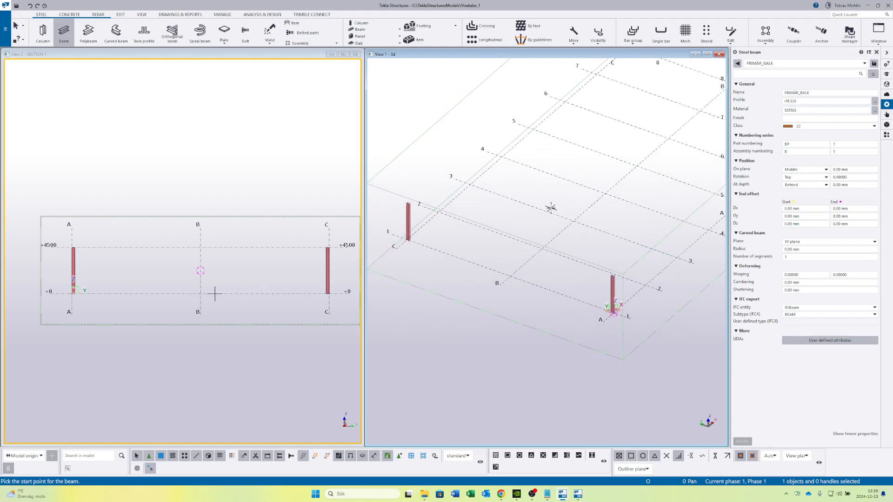
middle_click_drag(475, 210, 437, 182)
scroll(501, 227, "up", 2)
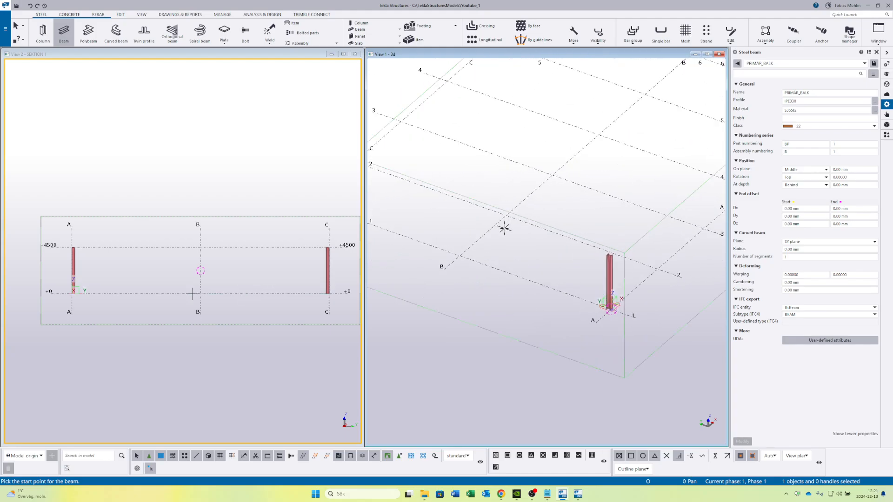
right_click(504, 229)
left_click(521, 235)
scroll(535, 235, "down", 2)
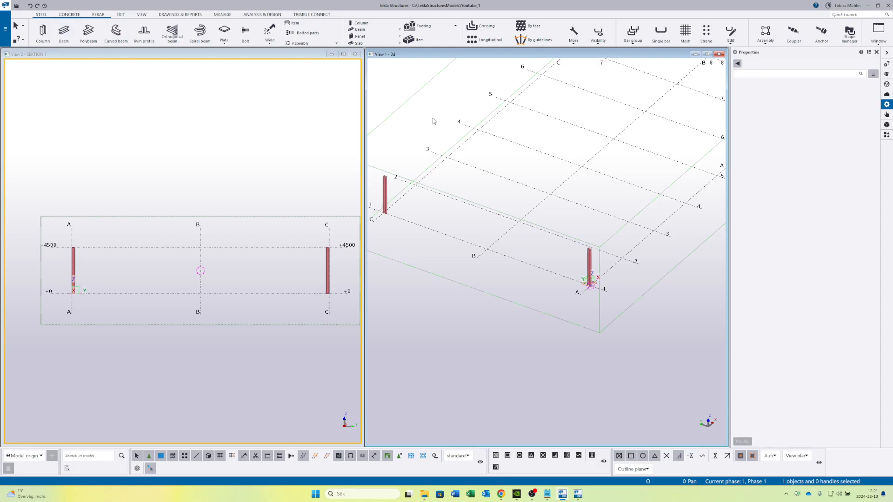
Start adding points along an arc using centre and arc points, with the angle set to 5.71
middle_click_drag(261, 190, 205, 156)
middle_click_drag(130, 180, 212, 165)
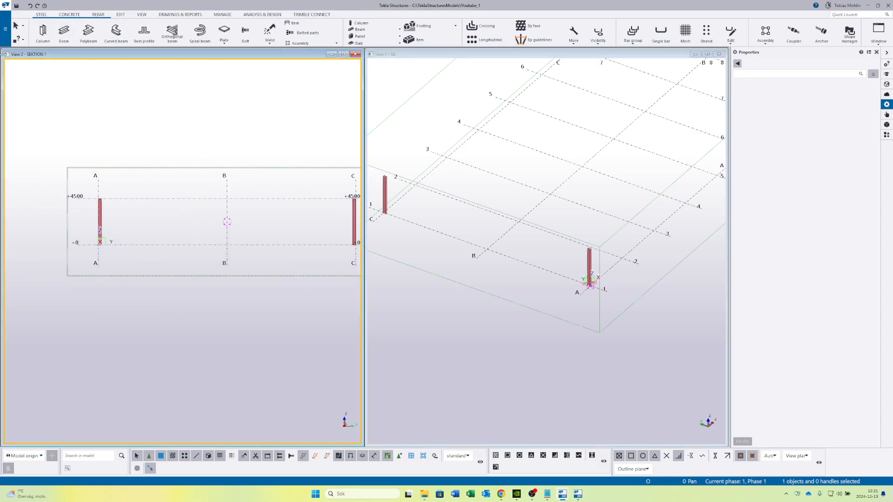
middle_click_drag(205, 205, 191, 206)
scroll(192, 206, "up", 2)
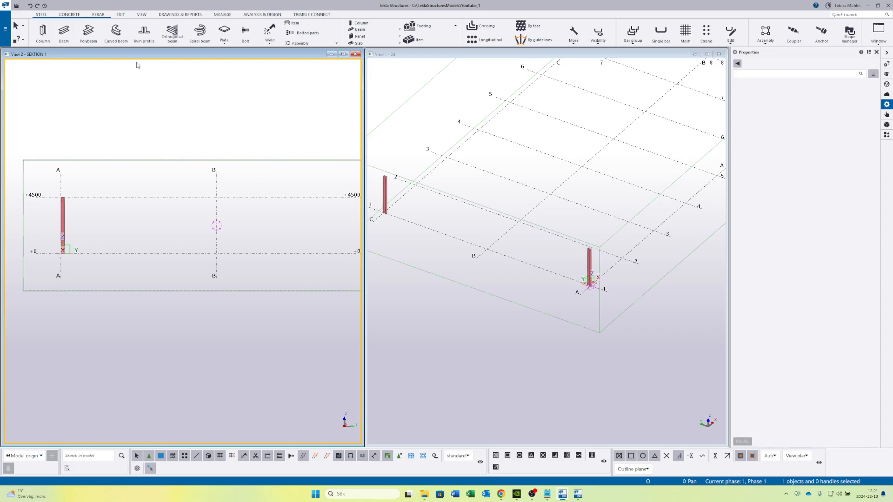
left_click(121, 15)
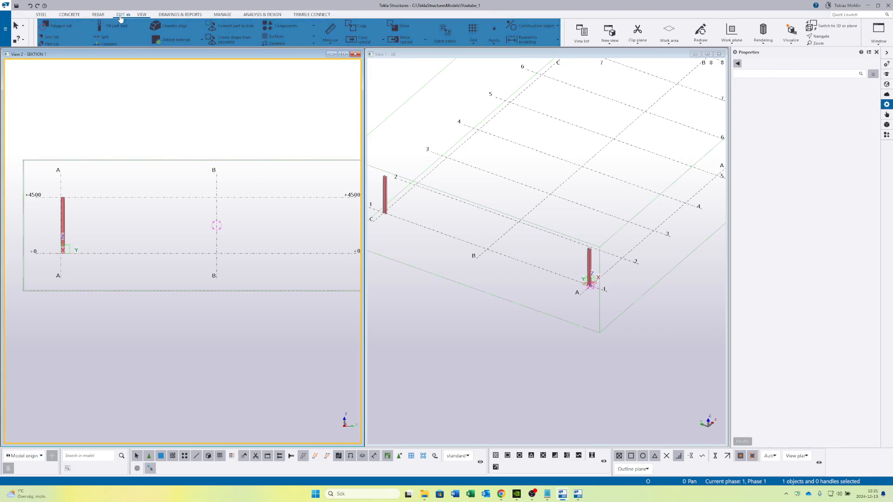
mouse_move(159, 110)
middle_mouse_down()
mouse_move(135, 109)
mouse_move(147, 103)
middle_mouse_up()
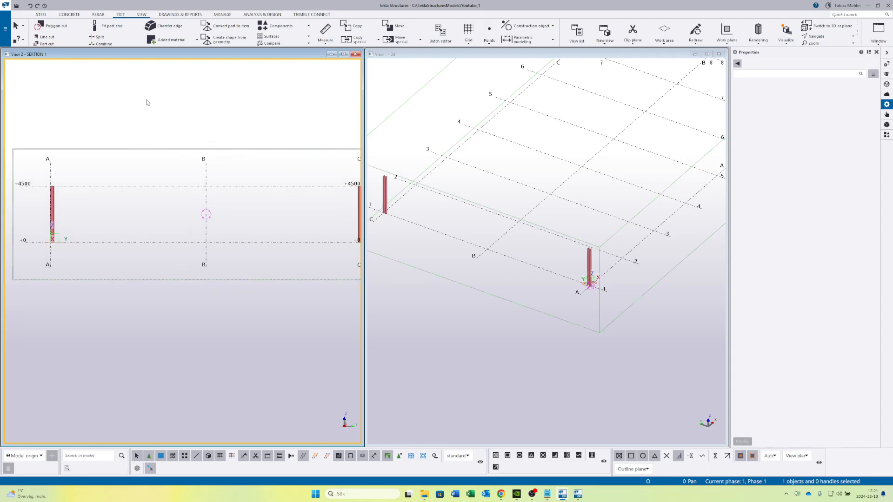
left_click(492, 41)
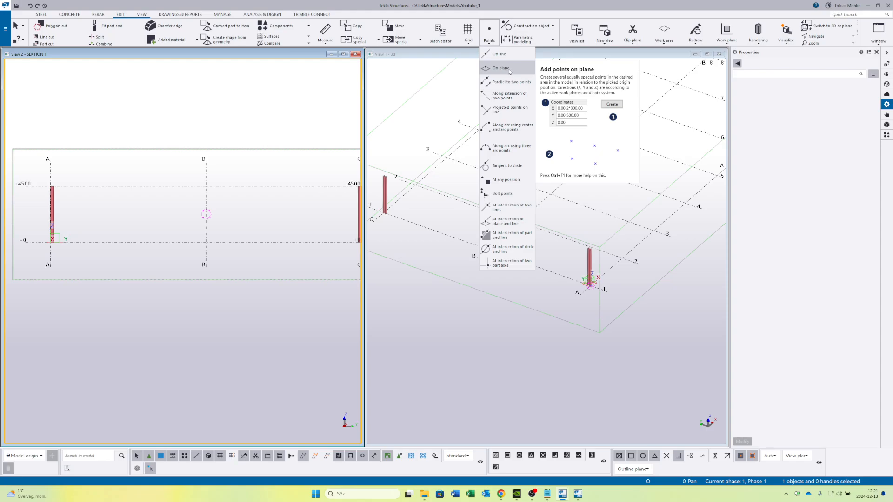
left_click(512, 132)
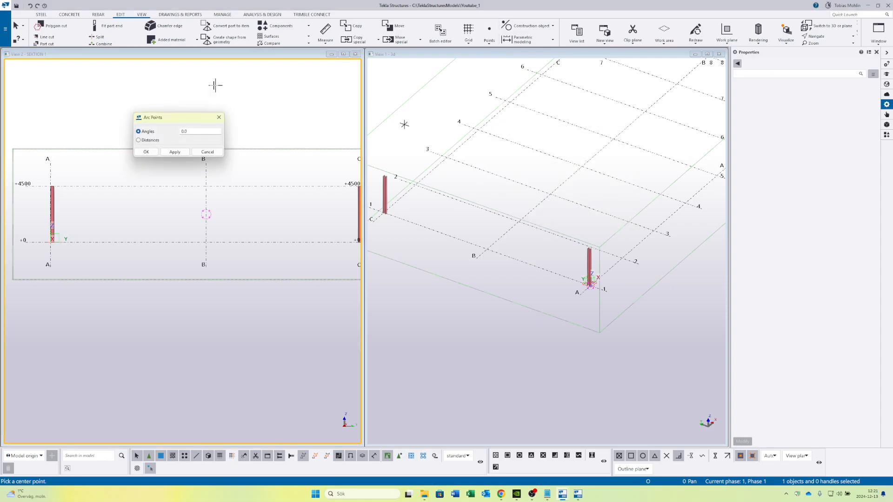
left_click_drag(154, 122, 153, 95)
double_click(186, 104)
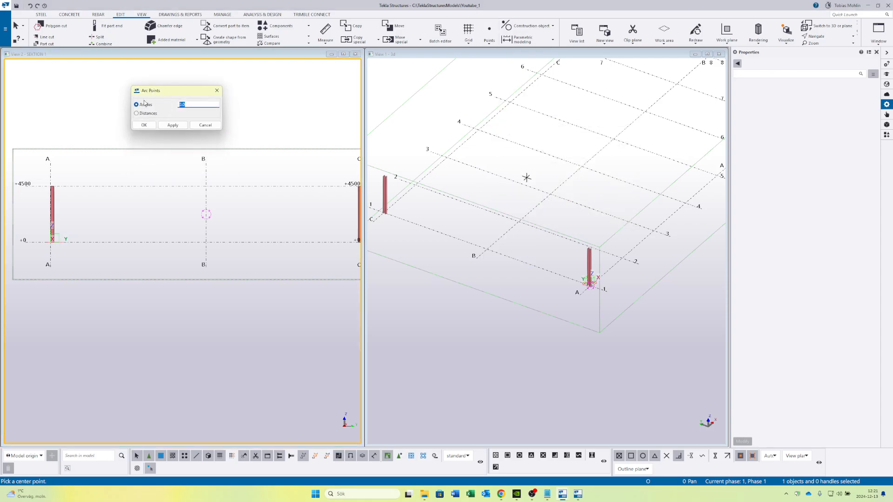
key("BackSpace")
left_click_drag(182, 94, 156, 94)
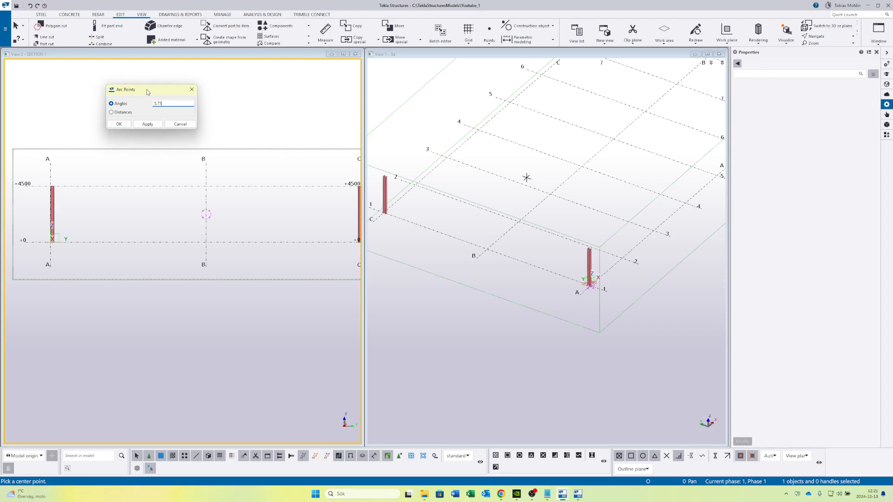
left_click(145, 124)
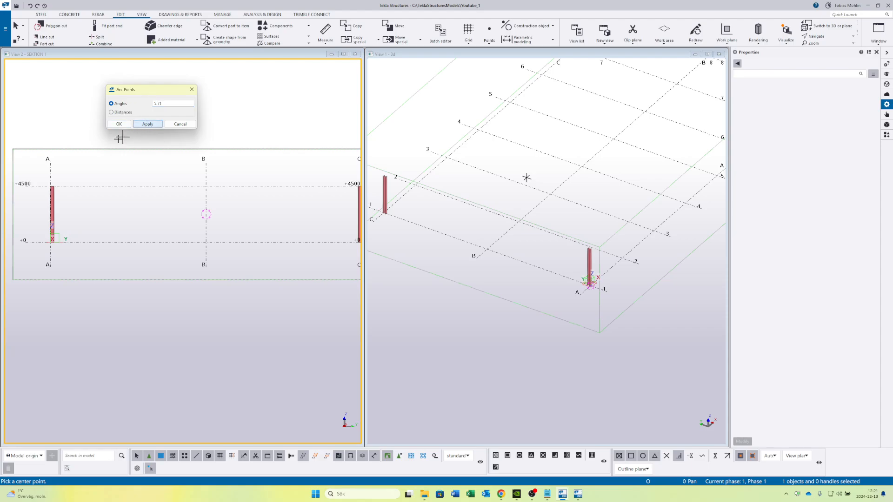
Create the arc point in the section view, centred at gridline A on level +4500 and measured from gridline B at +4500
left_click(51, 185)
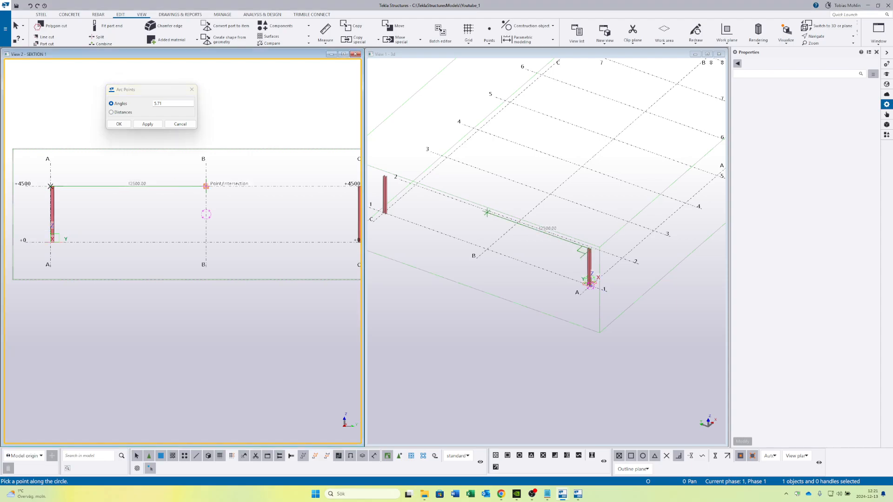
left_click(205, 186)
right_click(187, 177)
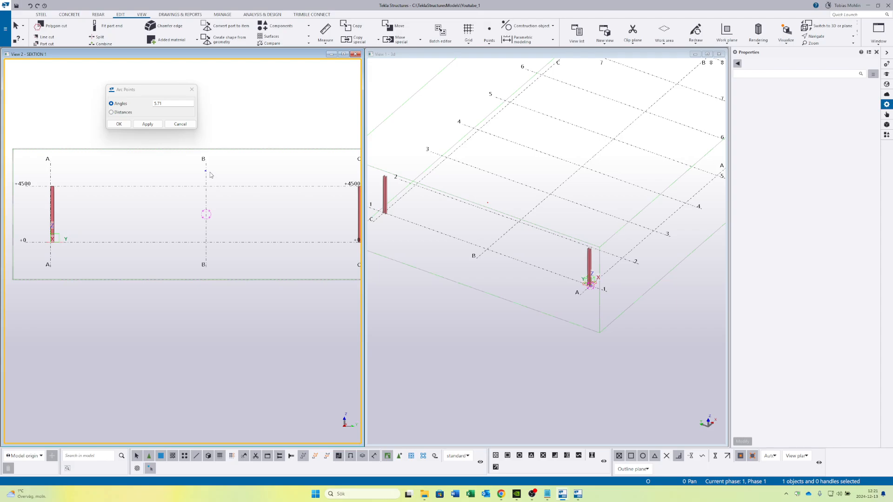
scroll(210, 173, "up", 1)
left_click(193, 89)
Examine the new point's location beside gridline B and its coordinates in the section and 3D views
middle_click_drag(183, 176, 211, 174)
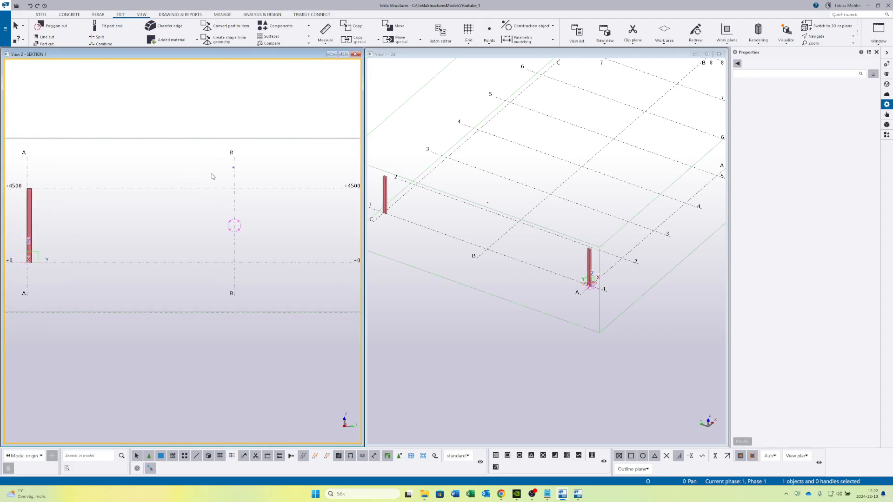
scroll(233, 168, "up", 8)
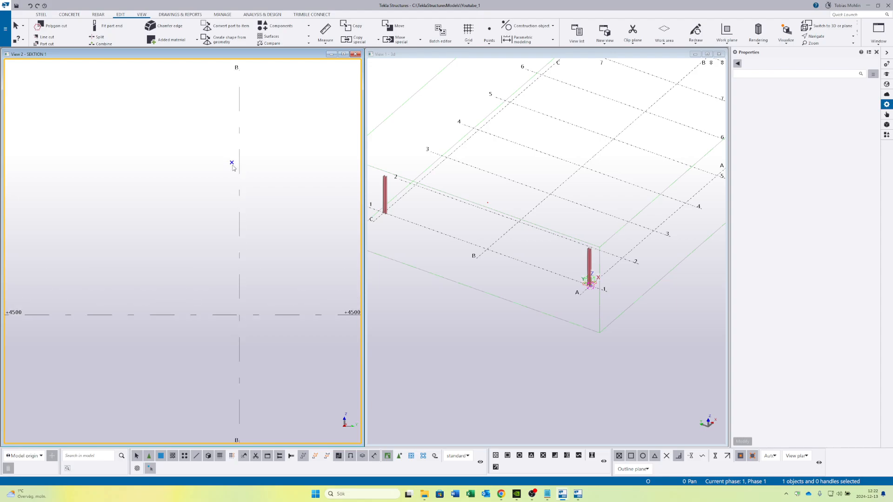
scroll(233, 168, "up", 1)
left_click(231, 162)
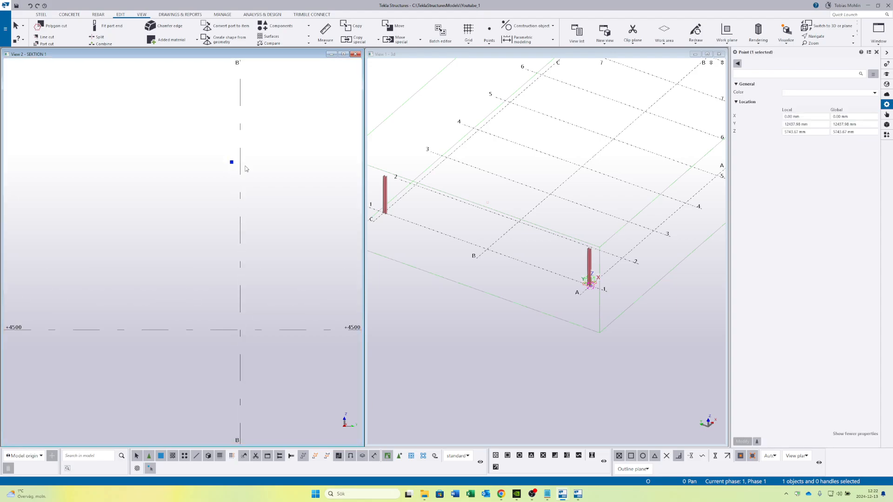
scroll(230, 159, "down", 2)
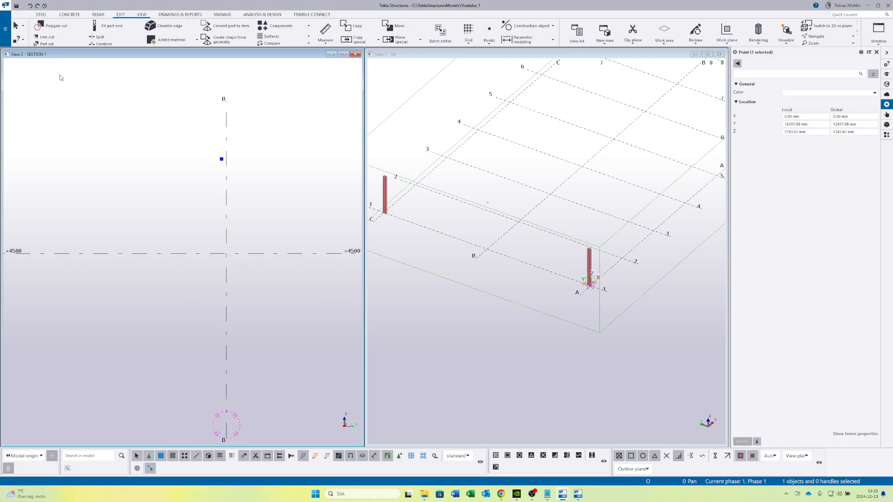
scroll(167, 171, "down", 2)
scroll(493, 203, "up", 7)
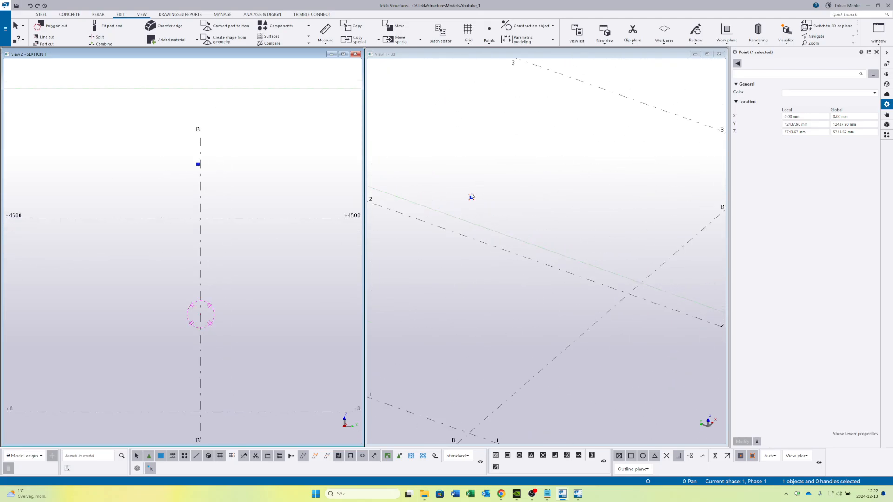
scroll(472, 198, "down", 2)
scroll(207, 155, "down", 3)
scroll(186, 191, "up", 3)
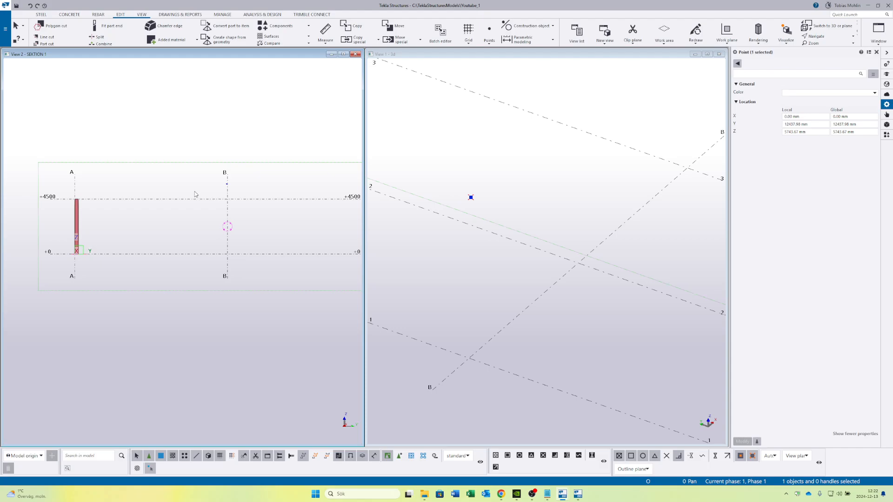
Draw a construction line from the new point near gridline B to the intersection of gridline A and level +4500
middle_click_drag(186, 176, 210, 161)
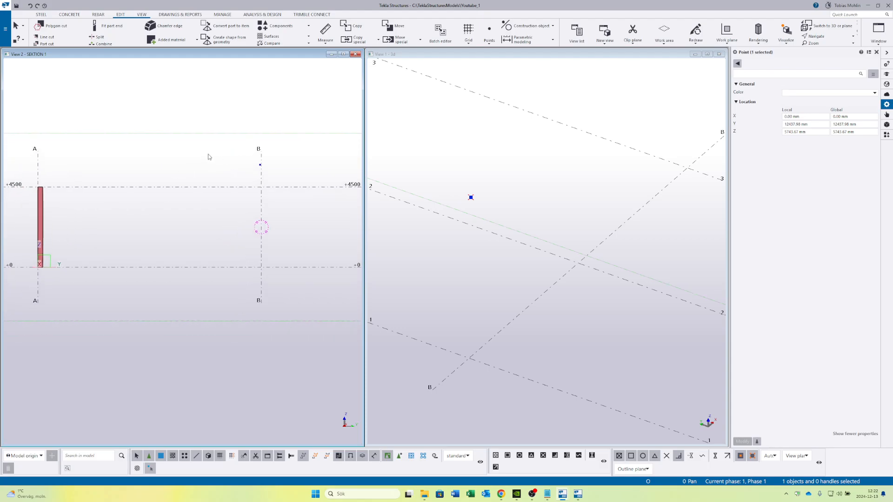
left_click(535, 27)
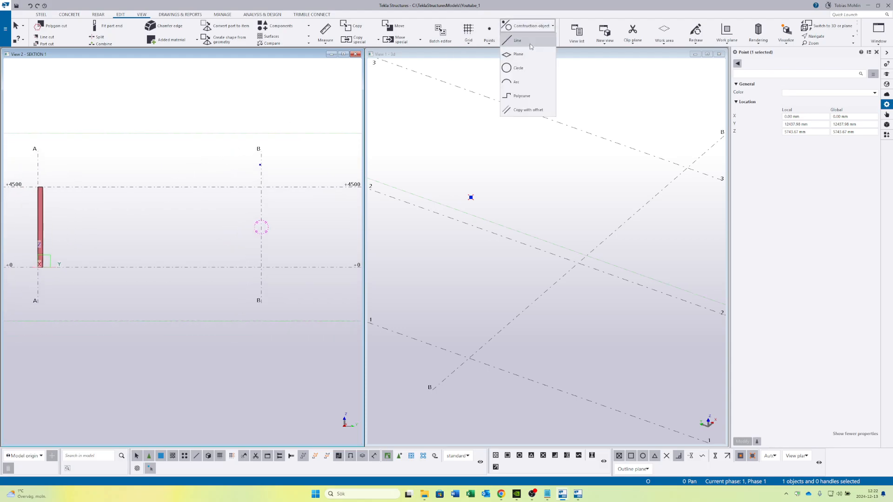
left_click(530, 41)
scroll(258, 163, "up", 5)
scroll(256, 160, "up", 1)
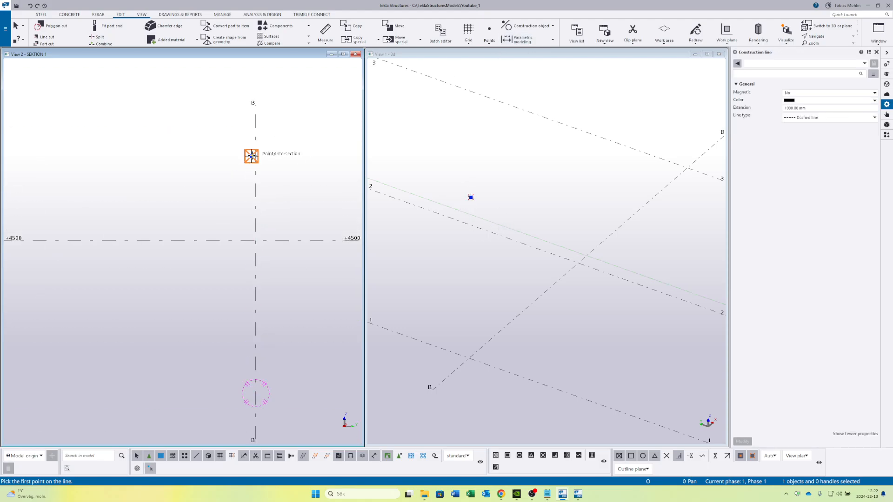
left_click(251, 156)
scroll(252, 158, "down", 5)
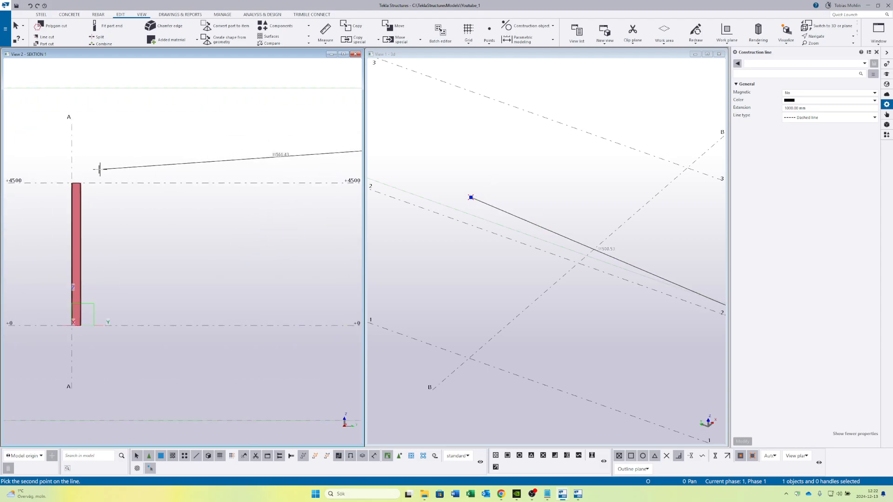
left_click(72, 183)
scroll(145, 186, "down", 1)
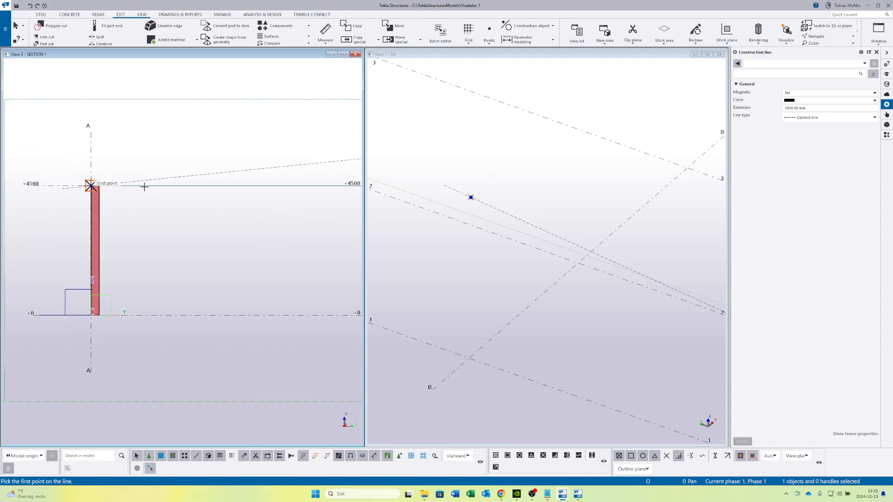
scroll(144, 187, "down", 1)
right_click(184, 199)
left_click(195, 204)
Start the steel beam command and reload the saved PRIMÄR_BALK property set
scroll(253, 211, "down", 1)
middle_click_drag(253, 211, 171, 180)
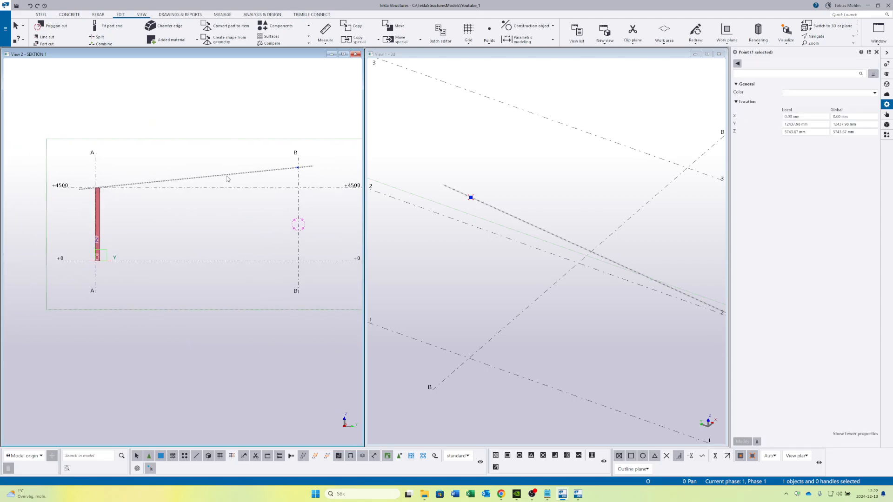
scroll(192, 178, "down", 1)
scroll(192, 179, "up", 2)
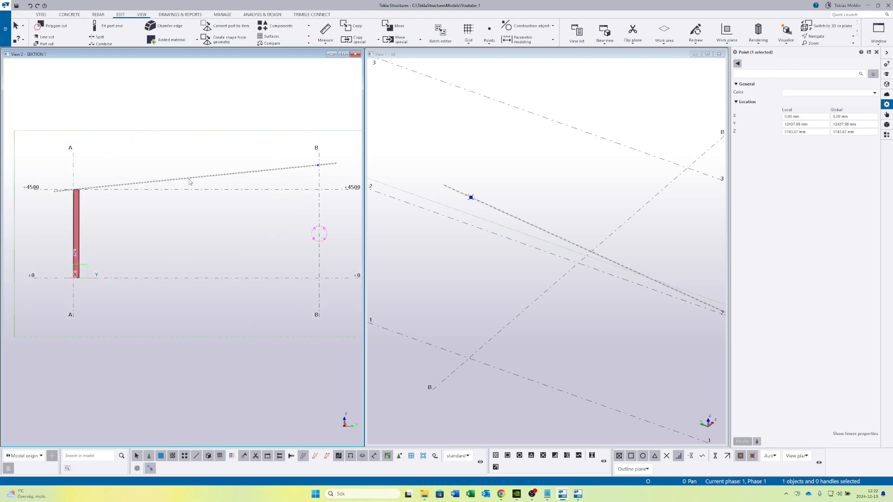
left_click(41, 15)
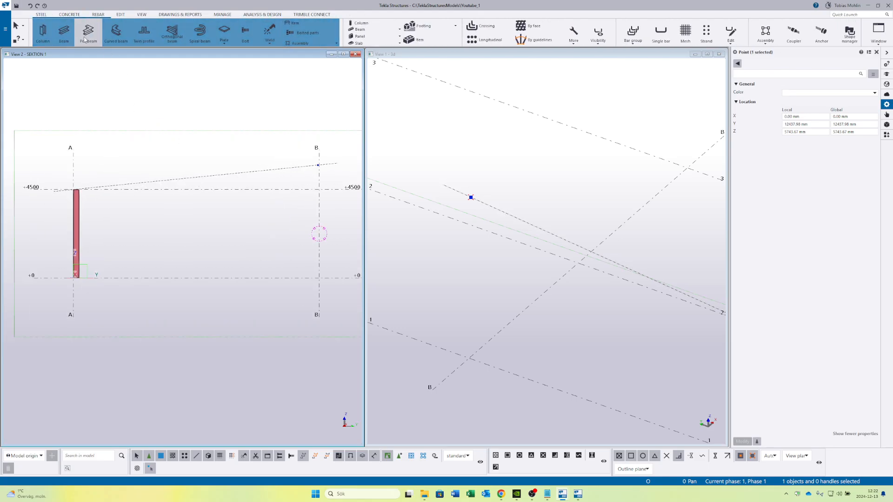
left_click(65, 40)
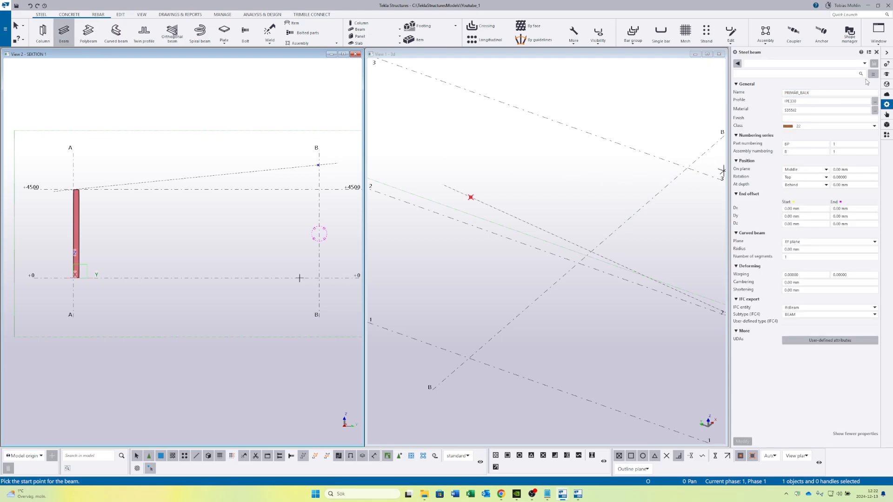
left_click(864, 63)
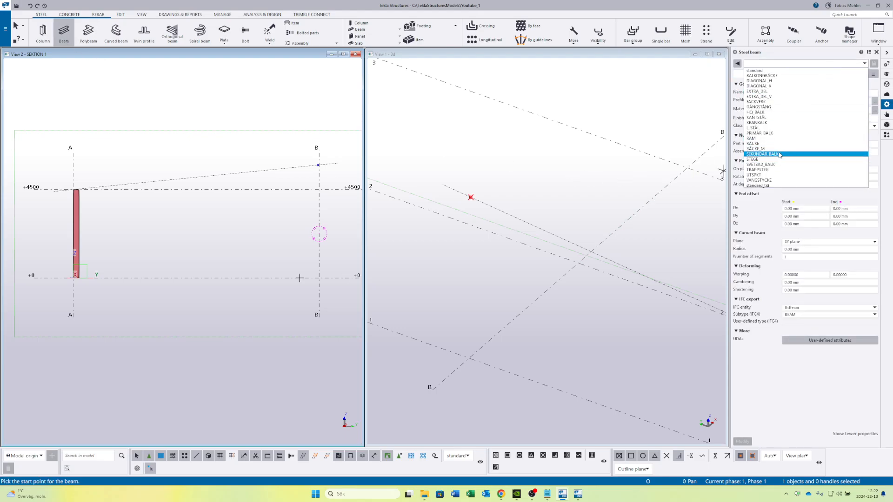
left_click(776, 133)
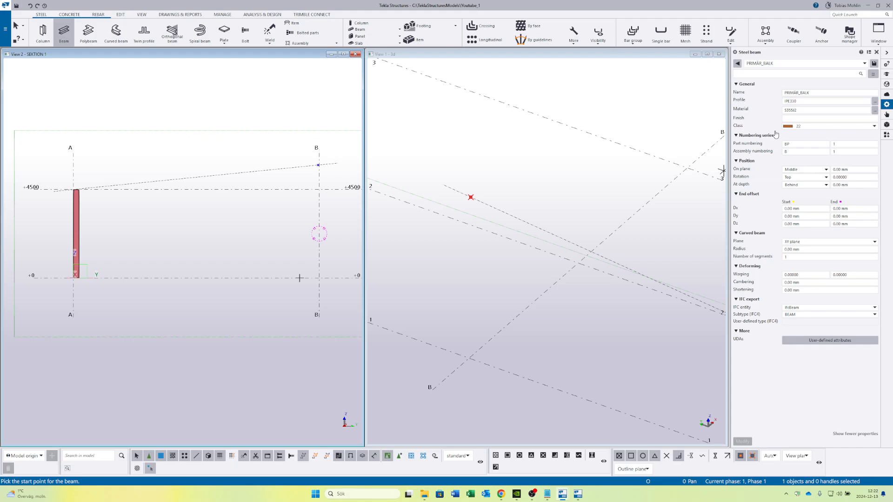
left_click(805, 101)
Place a PRIMÄR_BALK steel beam from gridline A at level +4500 to the intersection of the construction line and gridline B
scroll(344, 207, "down", 2)
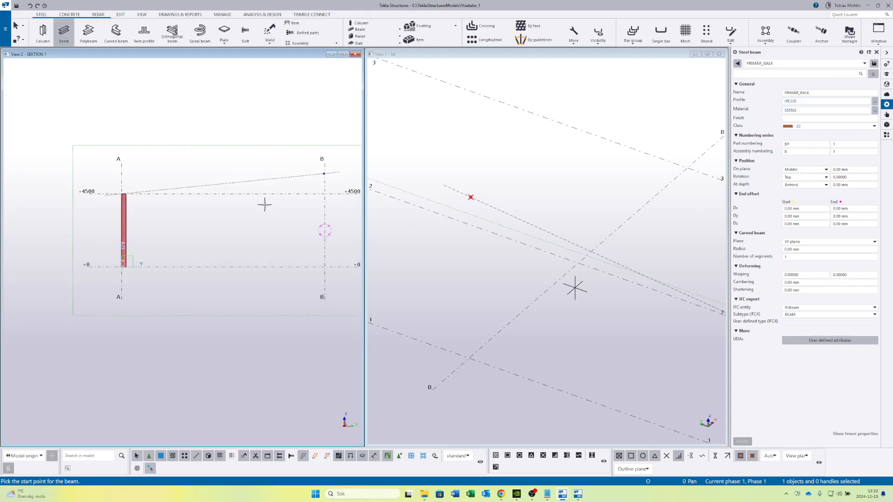
middle_click_drag(263, 203, 333, 201)
scroll(325, 198, "up", 3)
scroll(153, 191, "up", 3)
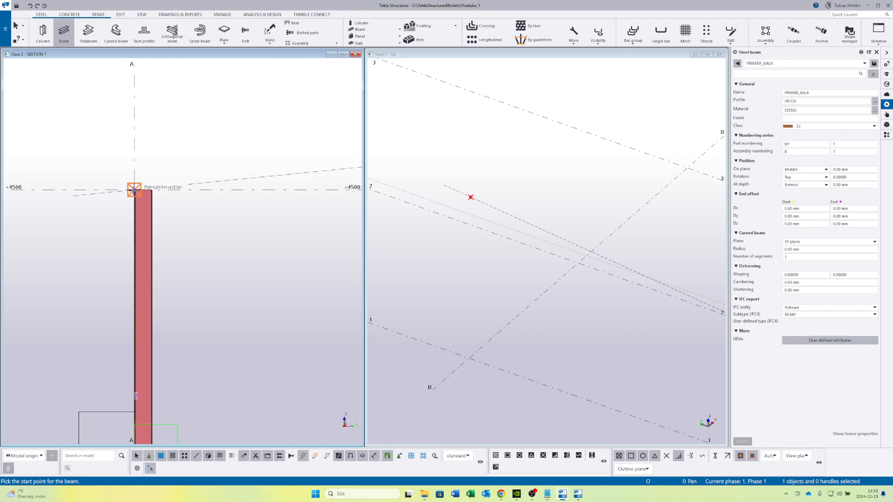
left_click(133, 189)
scroll(186, 201, "down", 5)
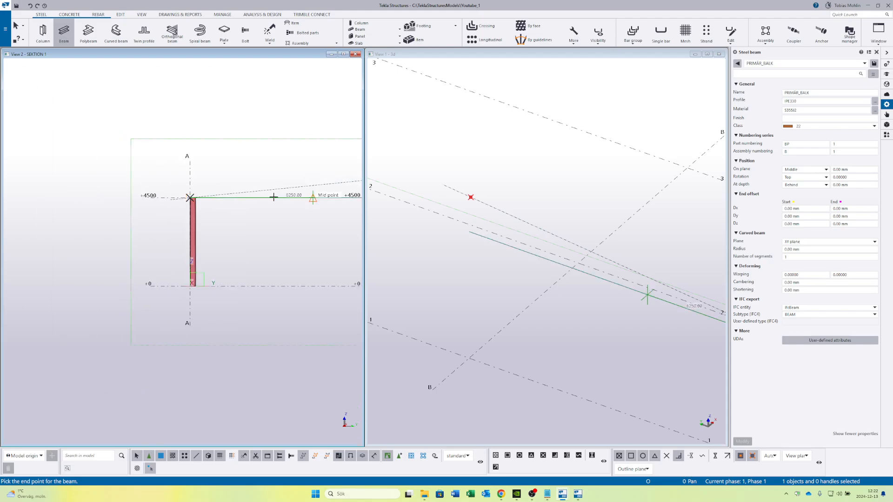
scroll(270, 193, "up", 6)
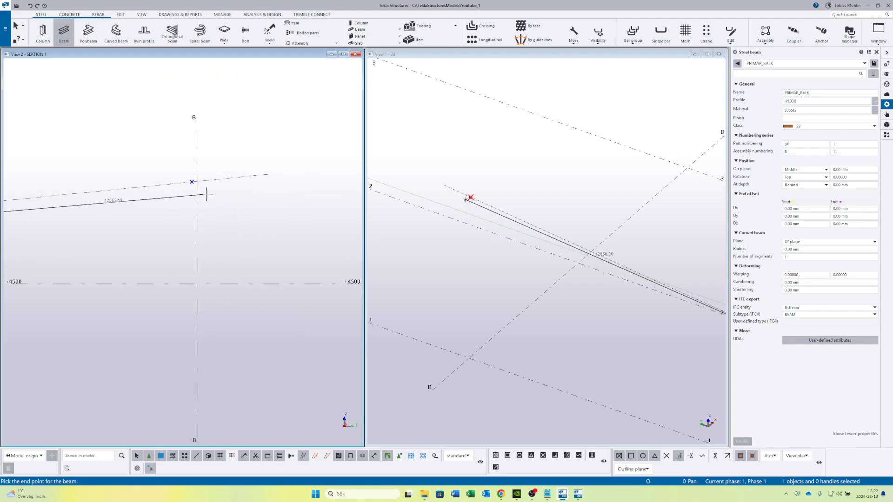
right_click(195, 184)
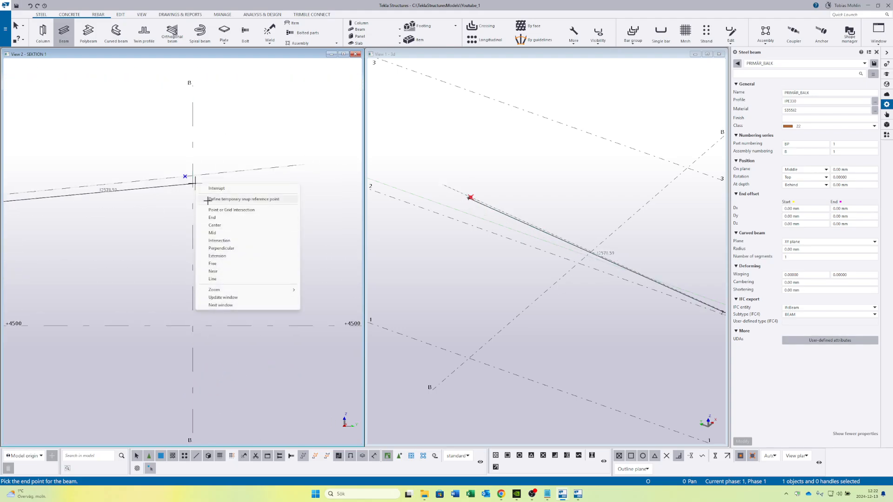
left_click(228, 241)
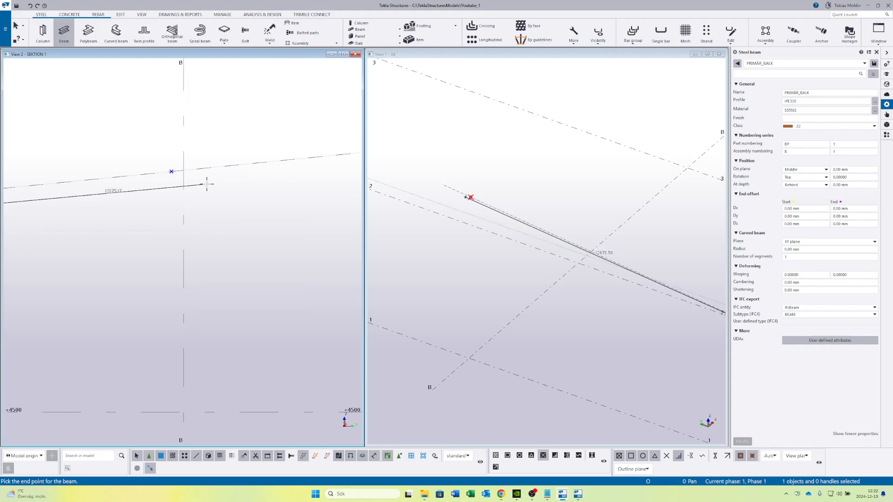
scroll(205, 176, "up", 2)
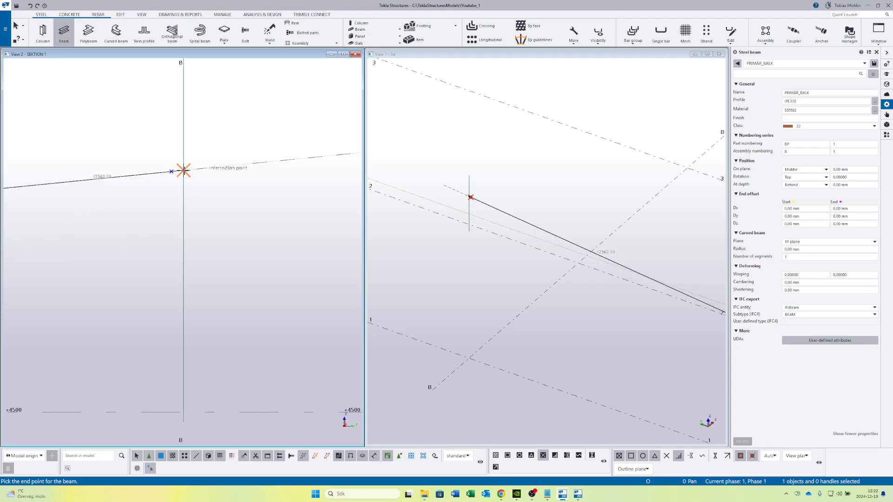
left_click(185, 173)
scroll(197, 218, "down", 3)
right_click(208, 219)
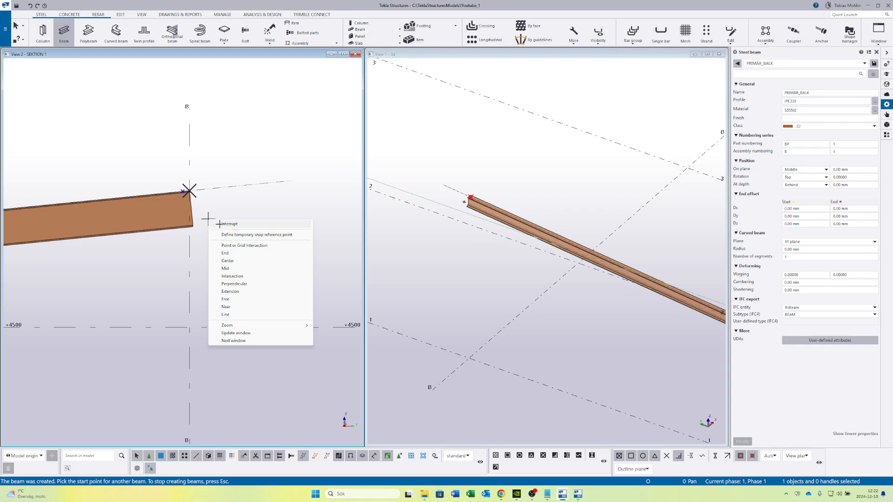
left_click(217, 224)
Examine the new sloped beam along its length, at the gridline A column and at gridline B, in the section view
scroll(211, 224, "down", 5)
middle_click_drag(140, 209, 228, 192)
scroll(227, 192, "down", 2)
middle_click_drag(158, 190, 231, 189)
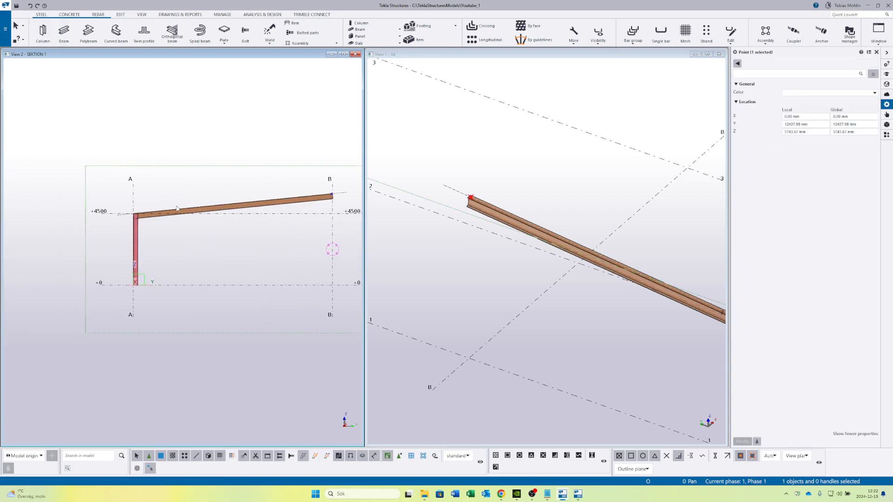
scroll(179, 207, "up", 2)
middle_click_drag(125, 190, 159, 186)
scroll(199, 184, "down", 2)
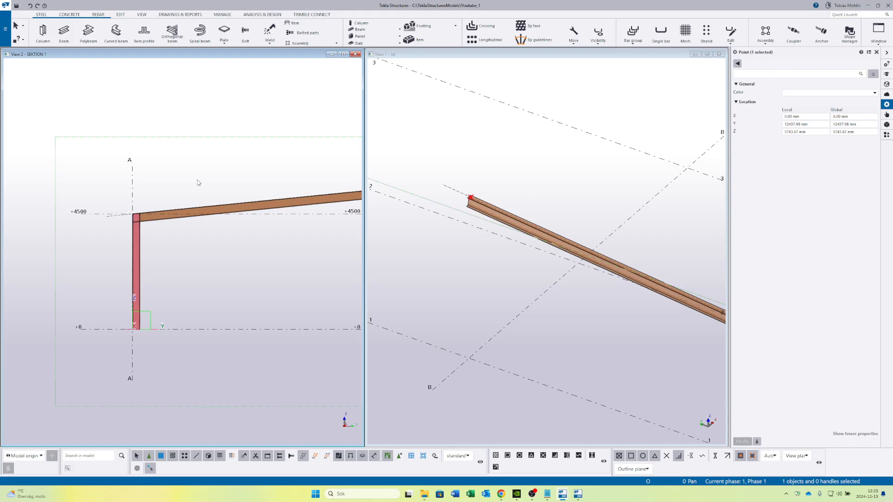
middle_click_drag(358, 175, 128, 177)
scroll(184, 159, "up", 2)
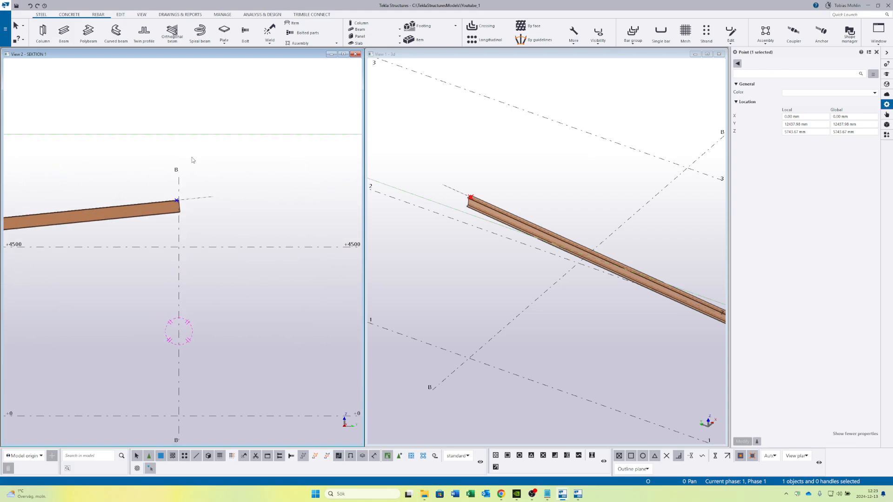
middle_click_drag(226, 176, 181, 169)
scroll(180, 169, "up", 2)
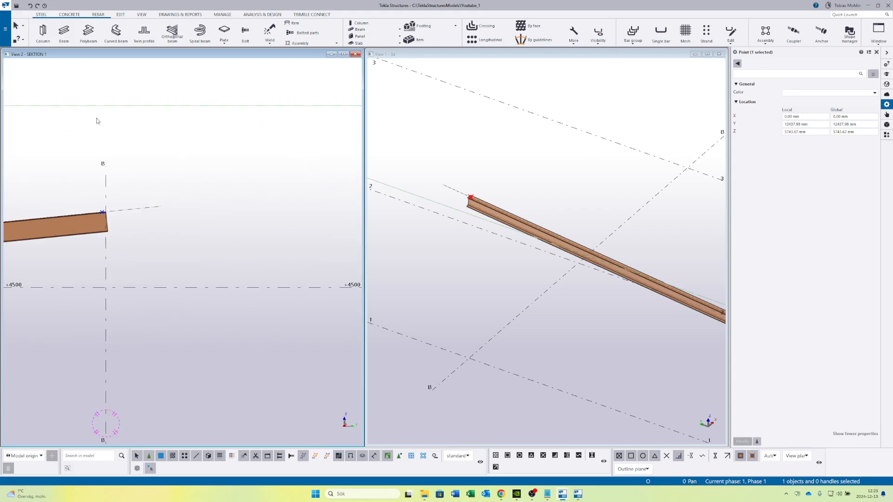
scroll(97, 94, "up", 2)
Start a second steel beam with the temporary Intersection snap for its start point
left_click(64, 34)
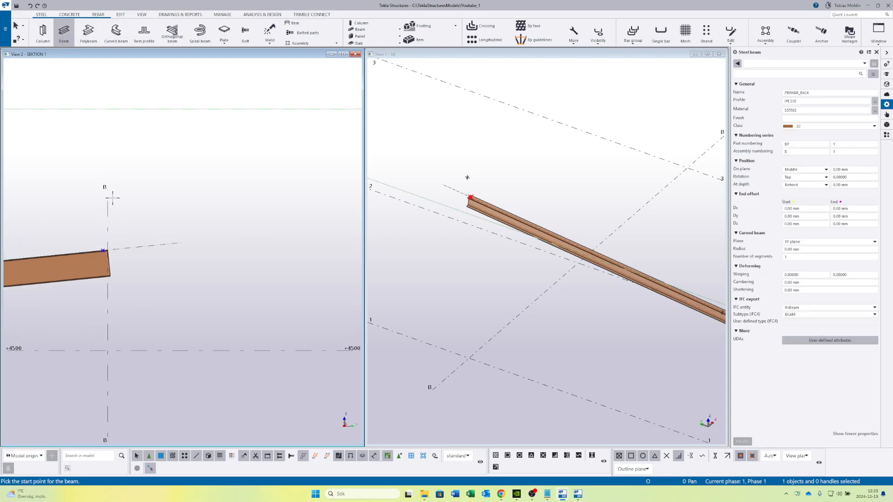
scroll(109, 234, "up", 4)
right_click(154, 245)
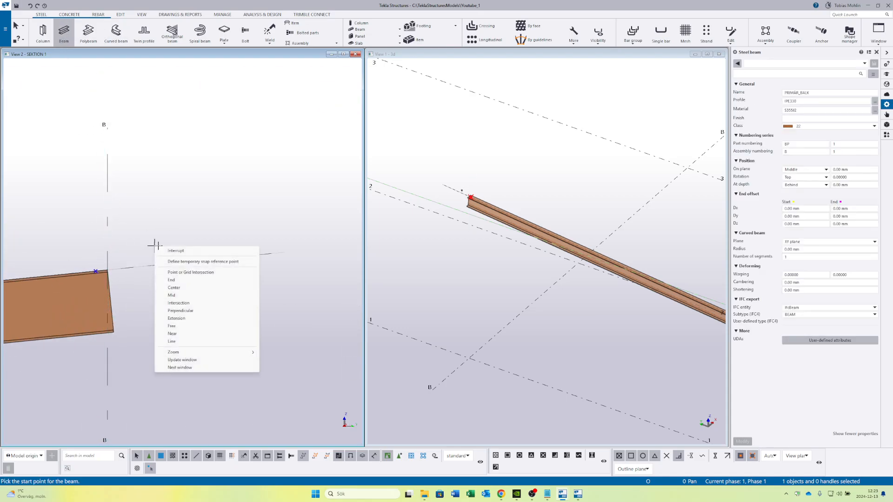
left_click(187, 301)
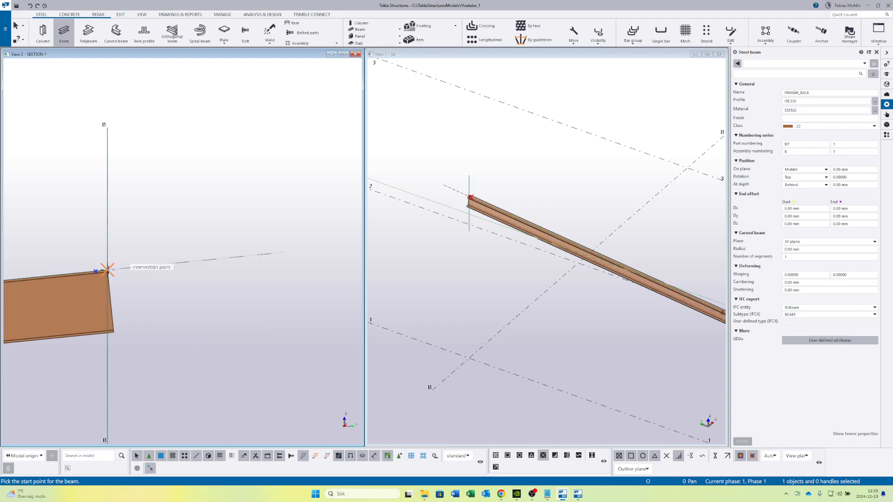
Try the temporary Center snap for the second beam's start point
right_click(161, 235)
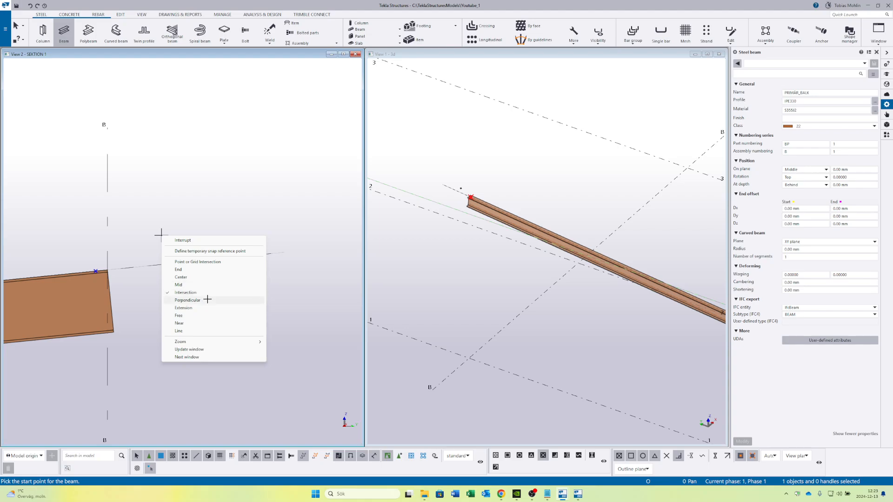
left_click(194, 277)
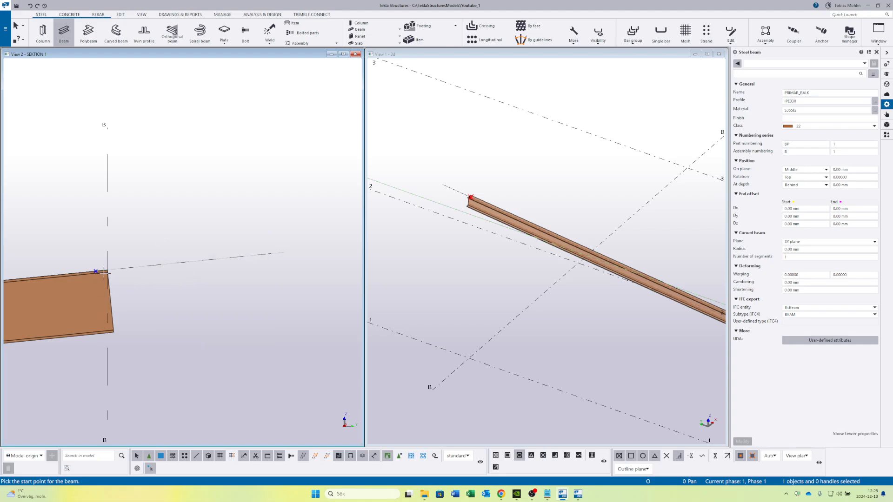
scroll(107, 275, "down", 4)
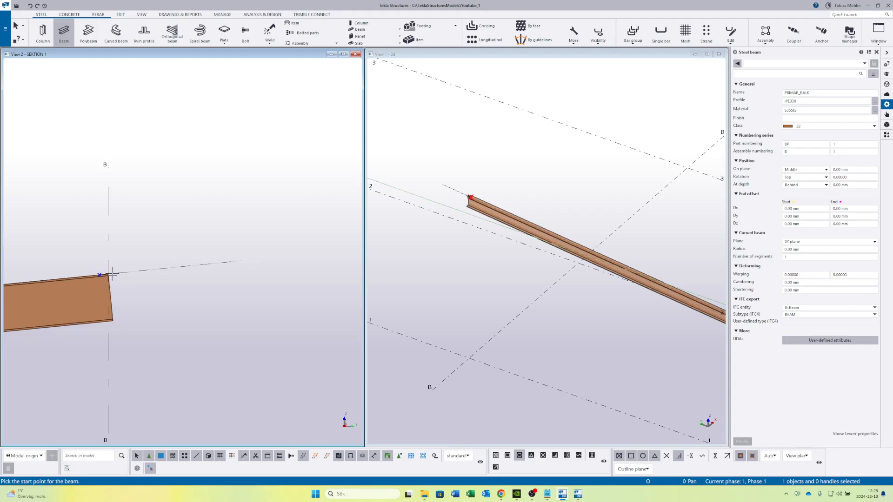
middle_click_drag(115, 296, 237, 198)
scroll(120, 218, "down", 3)
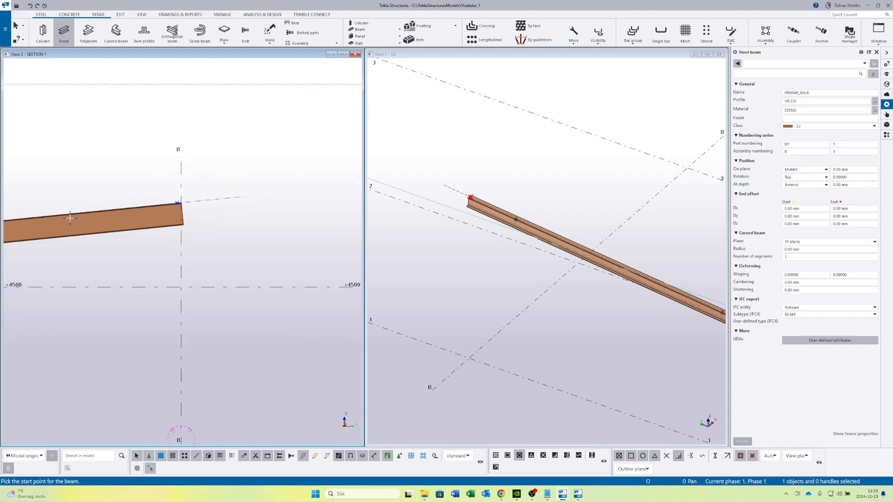
middle_click_drag(70, 217, 184, 193)
scroll(182, 194, "down", 2)
middle_click_drag(132, 200, 235, 201)
scroll(235, 202, "down", 1)
scroll(166, 212, "down", 2)
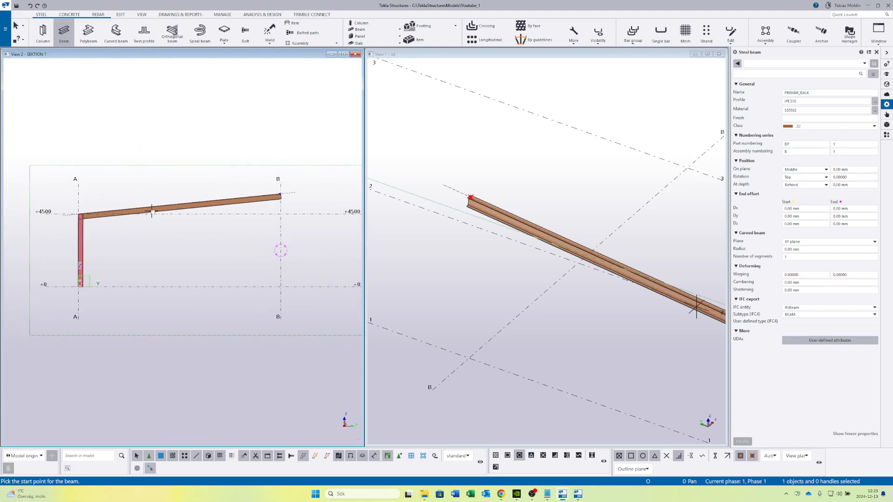
Place the second roof beam from the ridge intersection on gridline B to gridline C at level +4500, using the Intersection snap
middle_click_drag(212, 196, 131, 240)
scroll(198, 244, "up", 2)
right_click(217, 229)
left_click(261, 293)
scroll(204, 228, "up", 3)
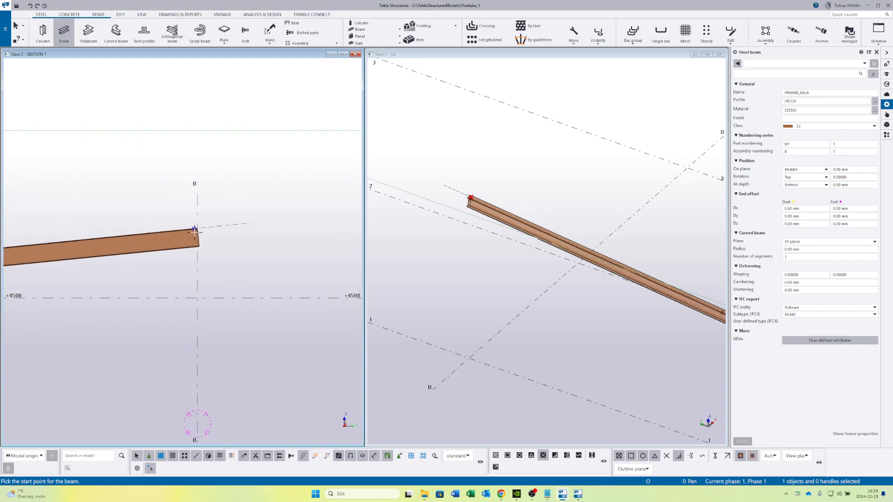
left_click(197, 228)
scroll(197, 230, "down", 6)
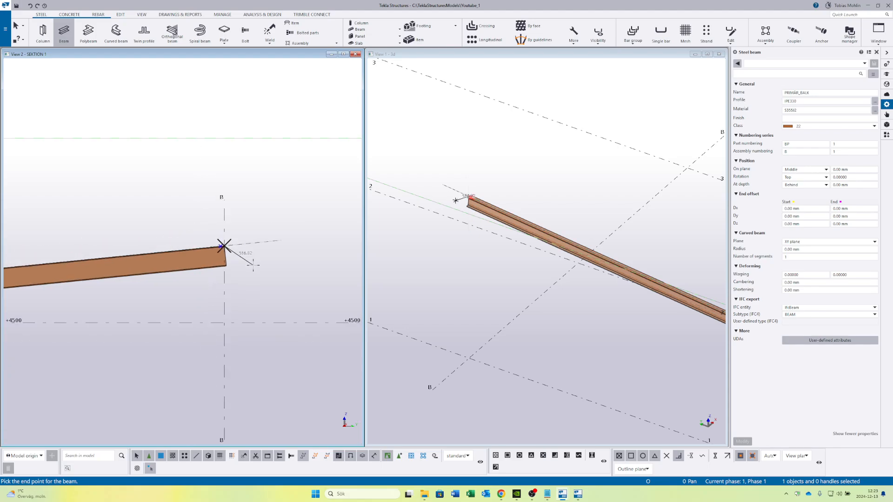
scroll(201, 214, "up", 6)
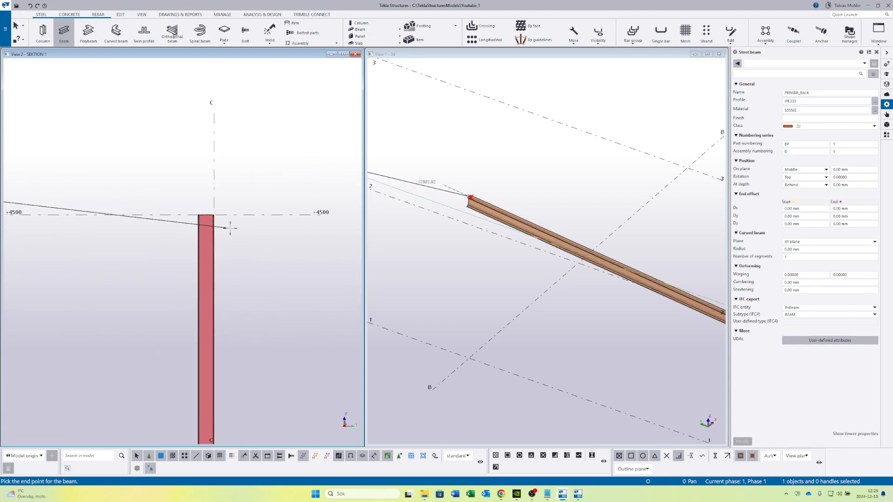
left_click(205, 205)
scroll(168, 256, "down", 3)
scroll(168, 256, "down", 4)
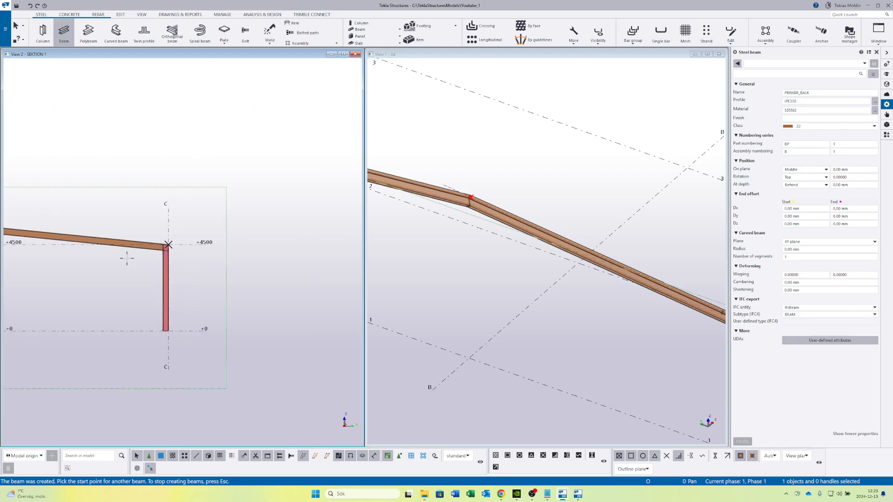
right_click(176, 247)
left_click(195, 254)
Examine the completed frame of columns and sloped beams on gridline 1 in the section and 3D views
scroll(194, 252, "down", 5)
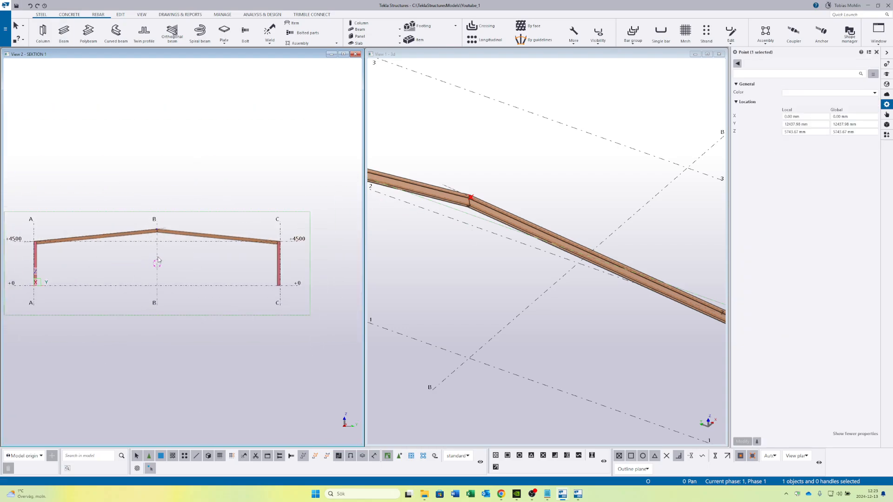
scroll(191, 238, "down", 1)
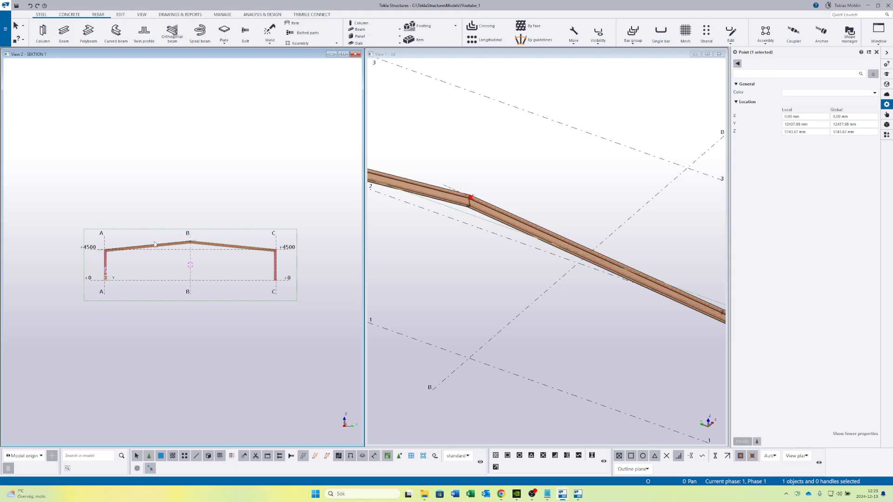
scroll(414, 253, "down", 2)
scroll(489, 286, "down", 1)
middle_click_drag(497, 291, 543, 258)
scroll(542, 258, "down", 1)
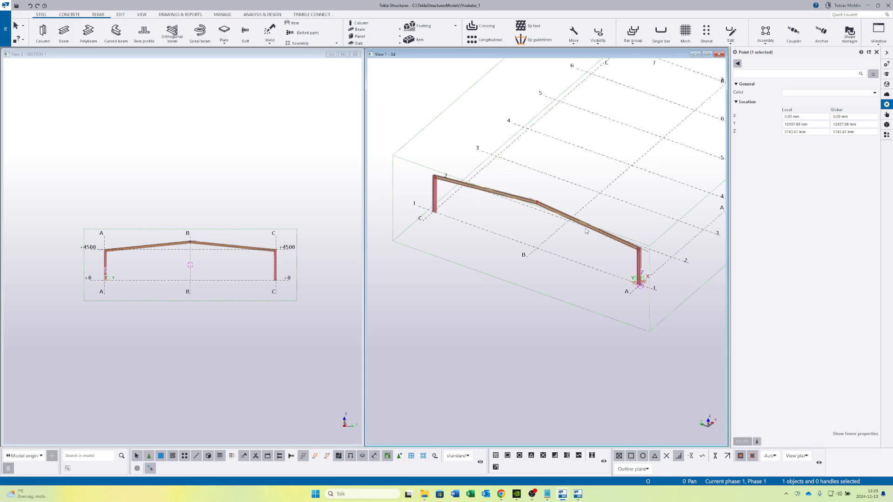
scroll(479, 217, "down", 1)
middle_click_drag(479, 217, 436, 254)
middle_click_drag(543, 301, 540, 270)
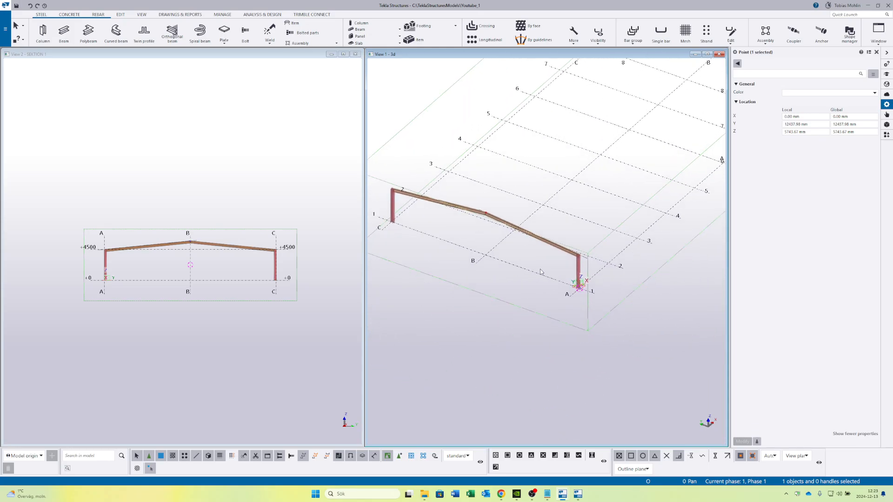
scroll(487, 259, "up", 1)
scroll(609, 289, "up", 5)
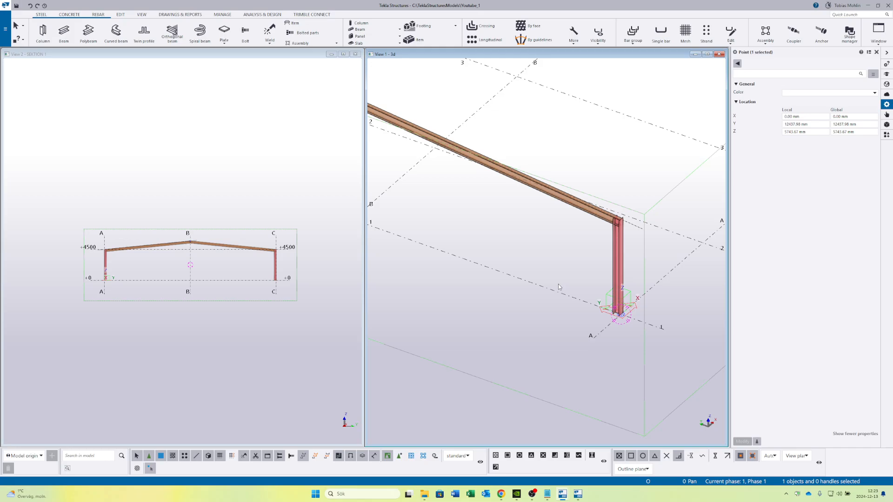
middle_click_drag(539, 216, 585, 269)
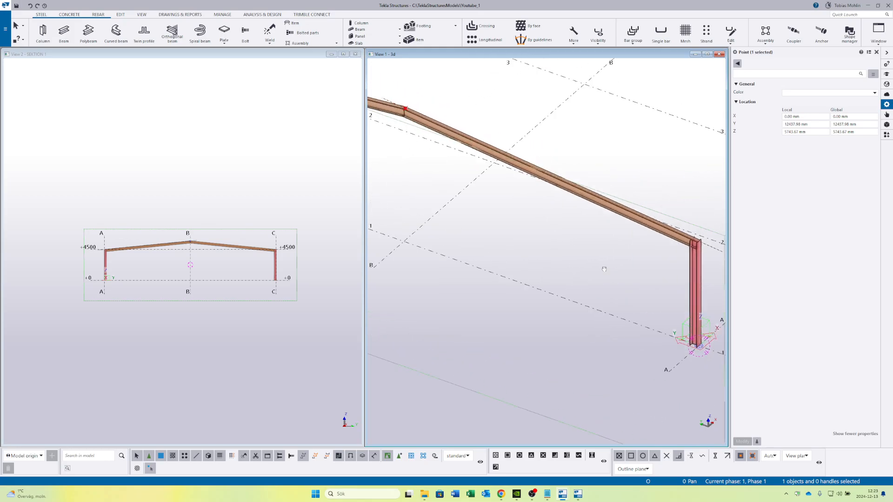
Delete the sloped construction line at the ridge near gridline B in the 3D view
scroll(585, 269, "down", 2)
scroll(483, 174, "up", 3)
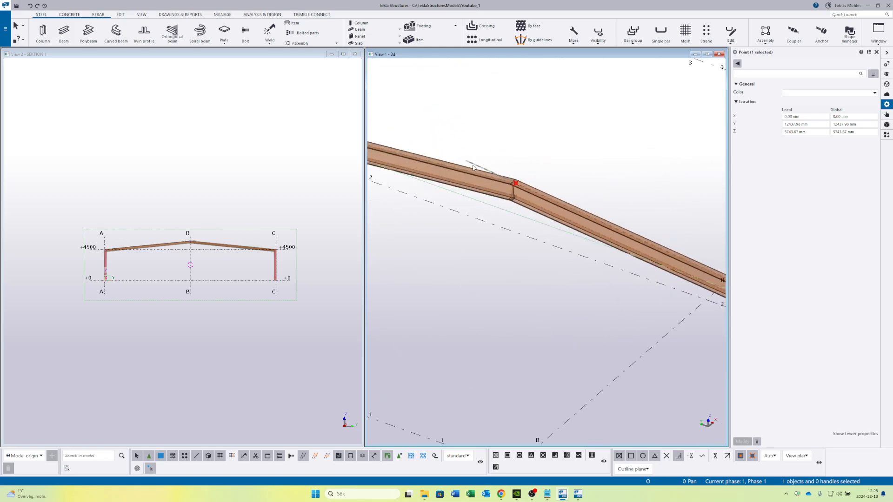
left_click(474, 165)
key("Delete")
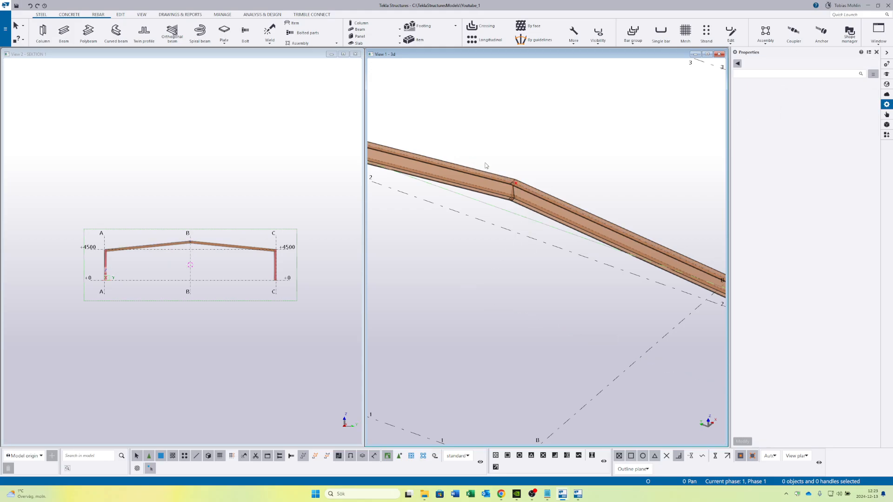
scroll(509, 229, "down", 2)
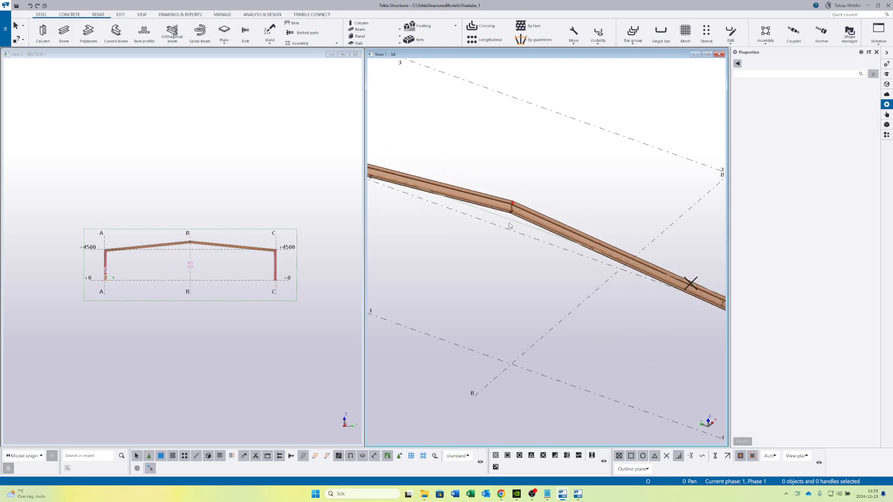
scroll(510, 219, "down", 6)
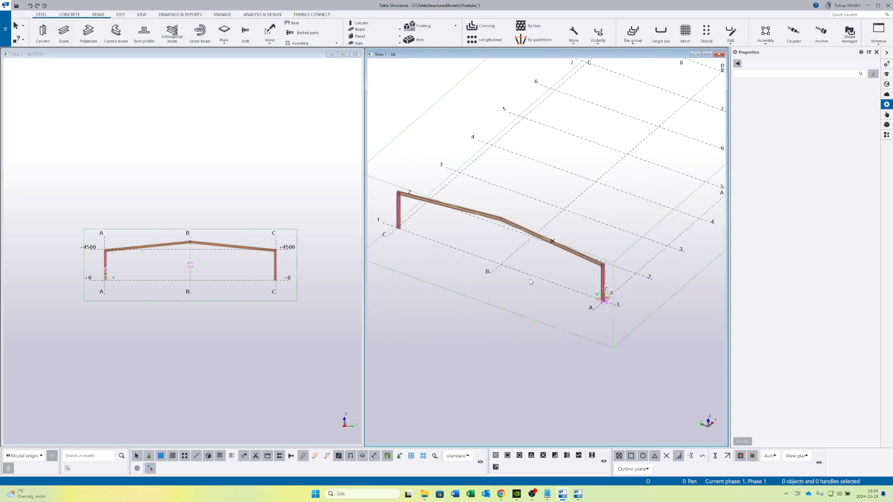
scroll(556, 283, "up", 8)
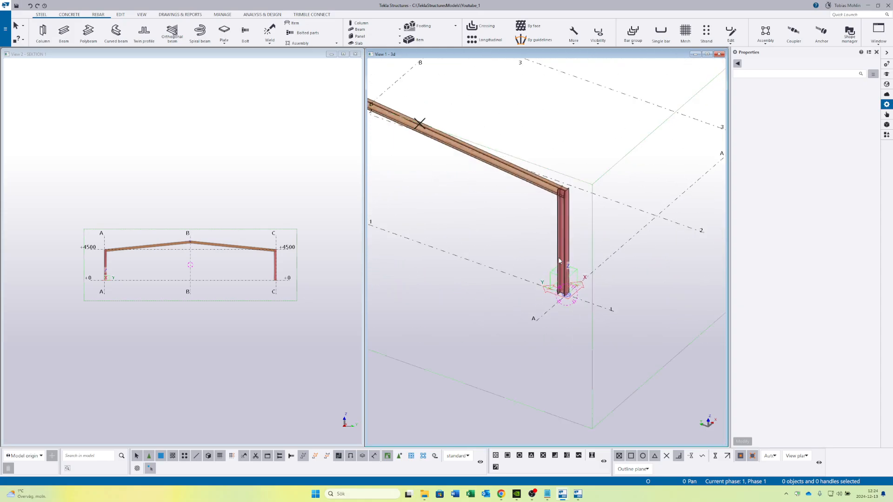
Close the Properties pane and widen the 3D view into the freed space
scroll(547, 245, "down", 2)
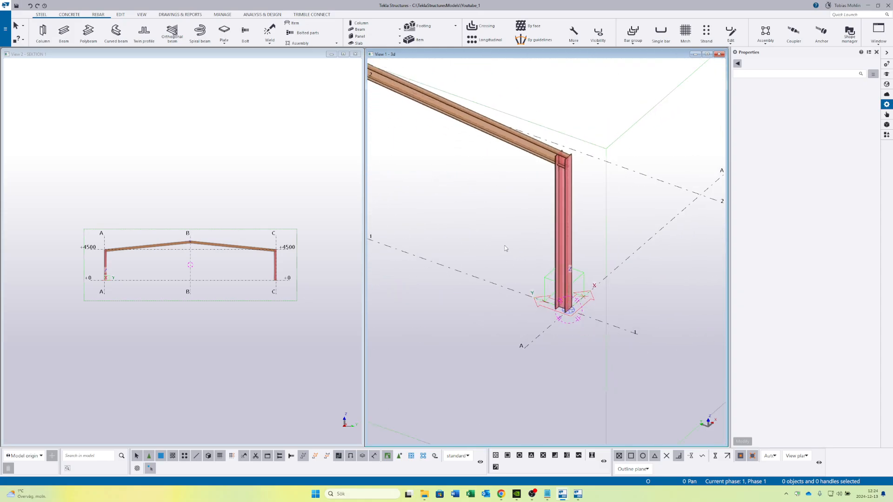
left_click(877, 52)
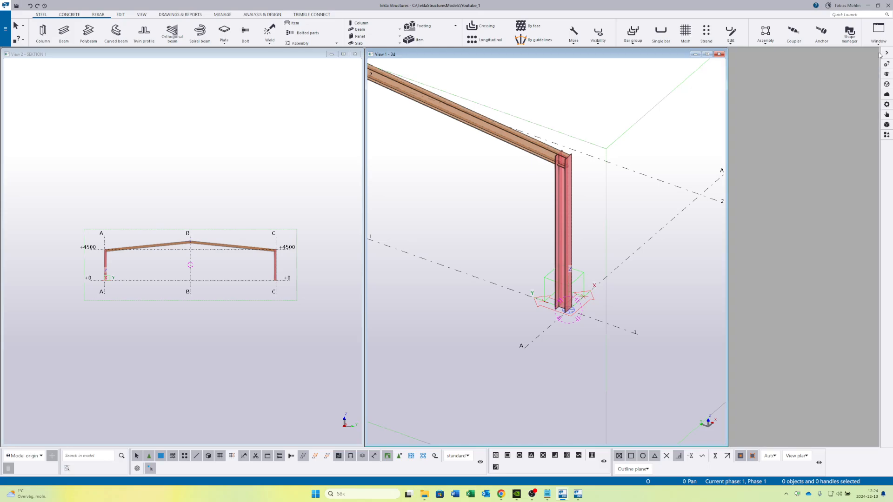
left_click_drag(728, 103, 878, 105)
Examine the beam-to-column corners at gridlines C and A and the whole gridline 1 frame in the 3D view
scroll(552, 181, "down", 2)
middle_click_drag(485, 127, 589, 189)
middle_click_drag(629, 261, 584, 231)
scroll(783, 283, "up", 8)
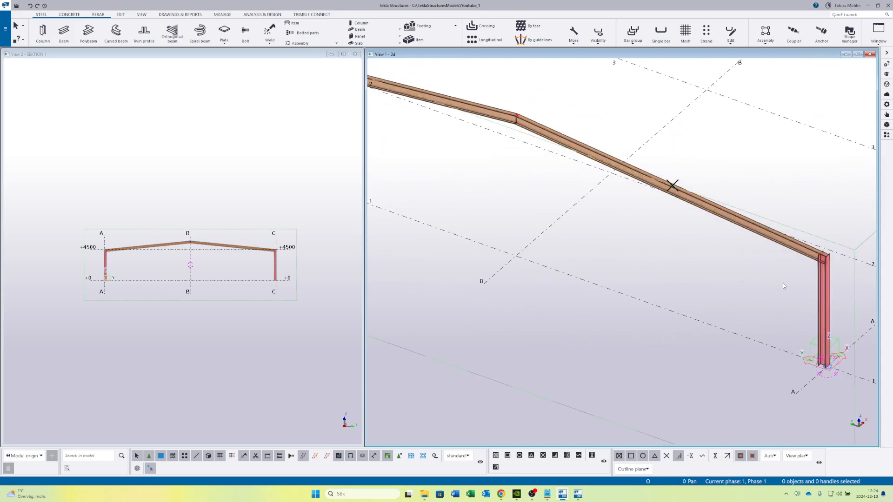
scroll(714, 256, "down", 4)
middle_click_drag(716, 233, 738, 311)
scroll(744, 210, "up", 3)
scroll(737, 225, "down", 3)
scroll(669, 221, "down", 2)
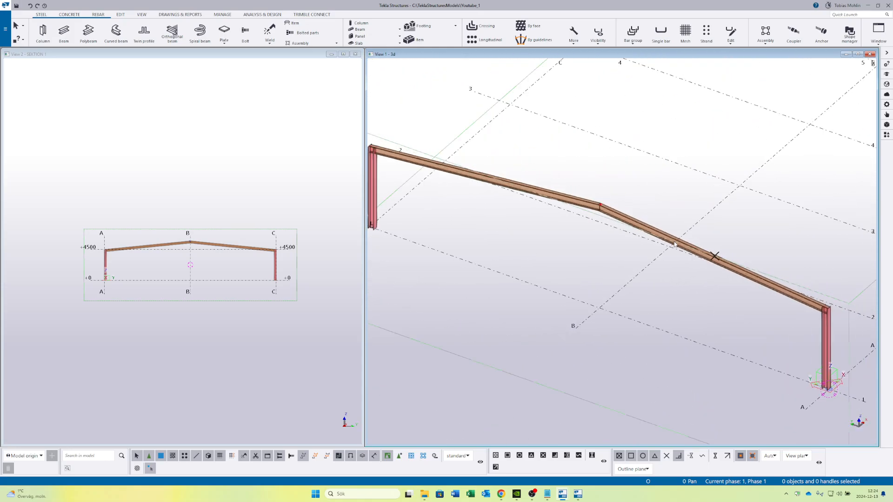
scroll(545, 215, "up", 8)
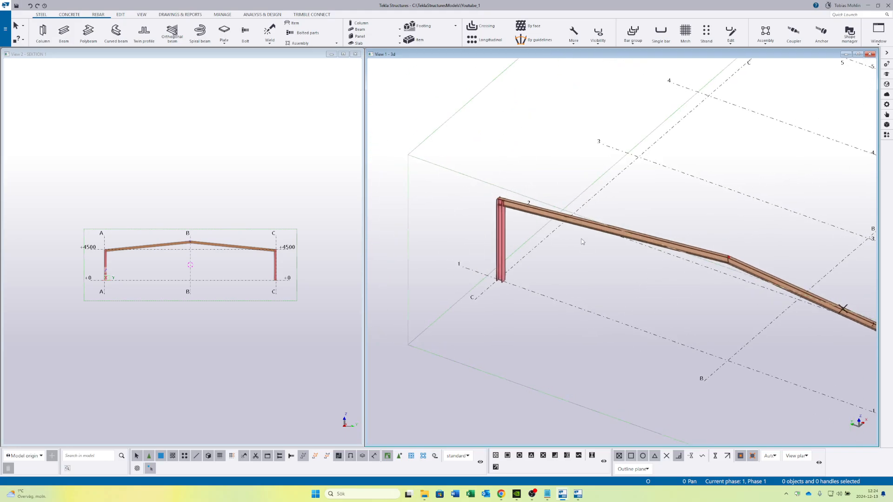
scroll(457, 185, "down", 5)
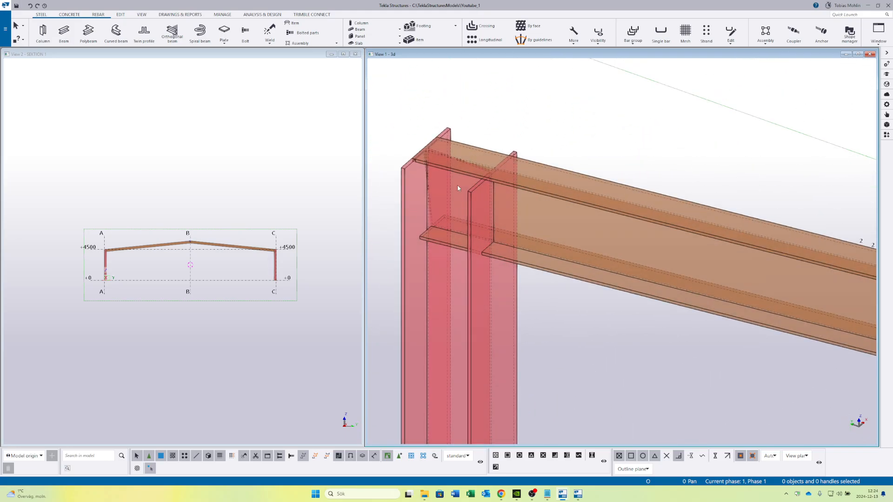
scroll(476, 207, "down", 6)
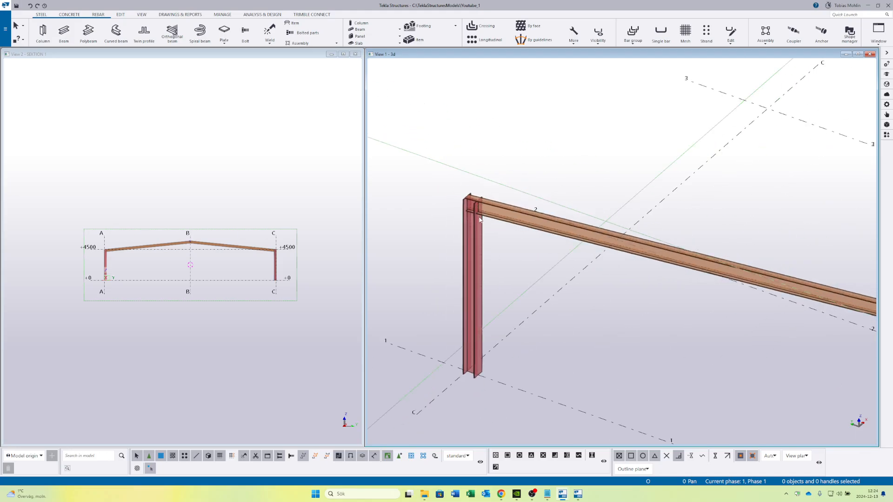
scroll(723, 245, "up", 3)
scroll(684, 209, "up", 4)
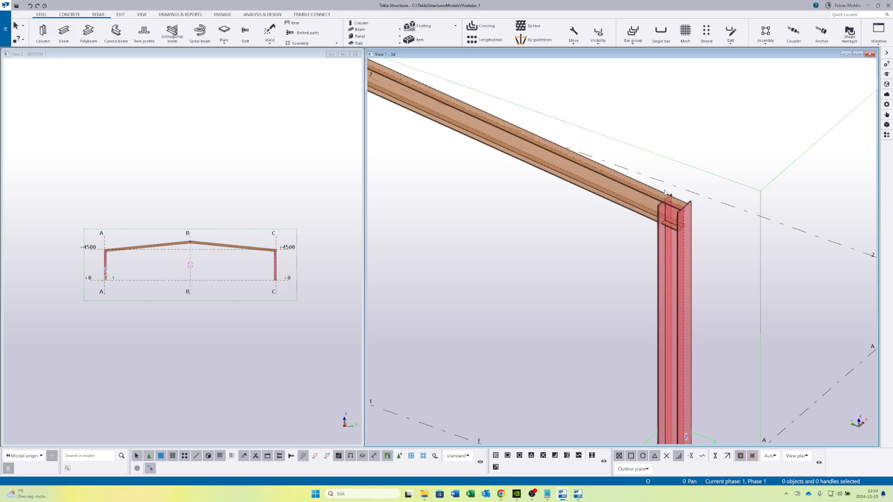
scroll(670, 194, "down", 4)
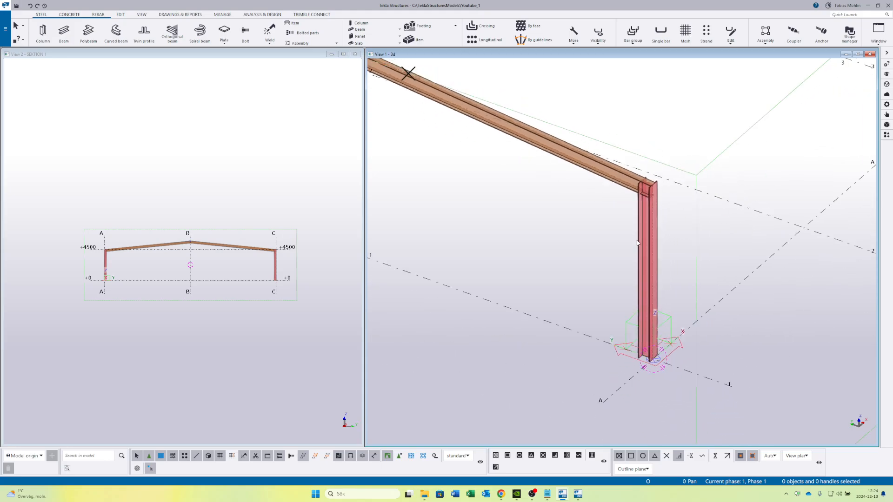
middle_click_drag(679, 178, 712, 170)
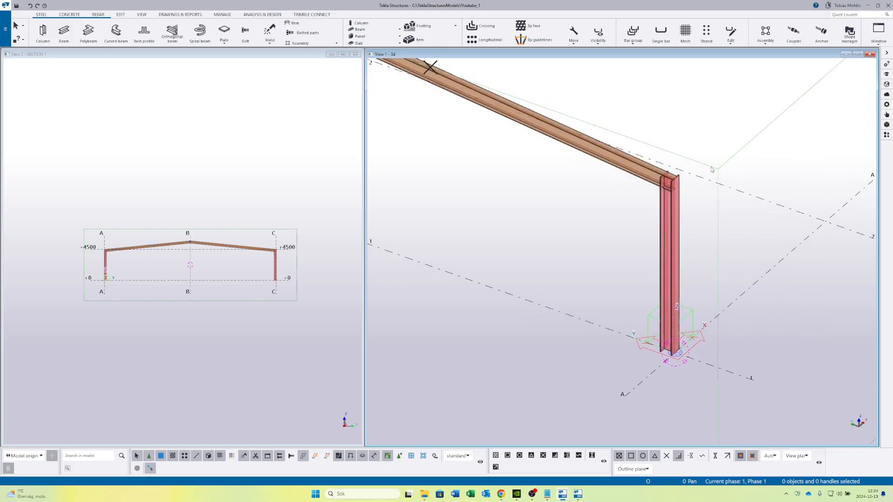
Show the Applications & components catalog and tile the 3D and section views vertically beside it
left_click(887, 138)
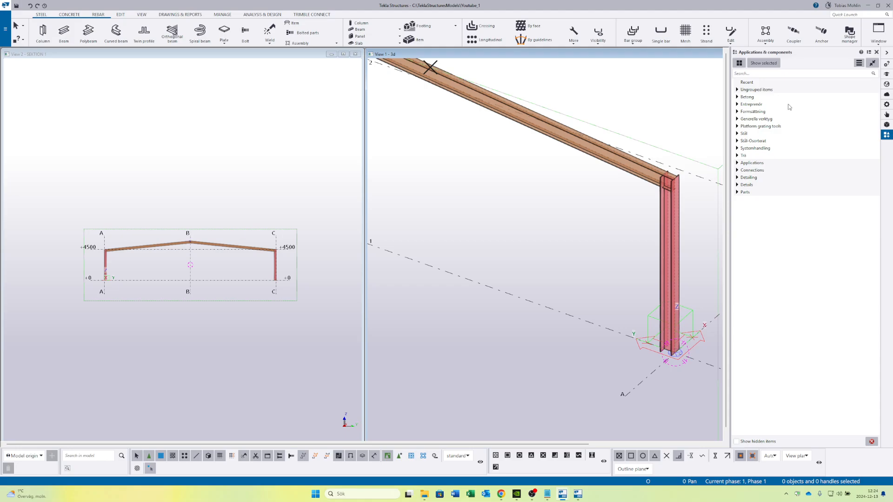
left_click_drag(705, 55, 480, 73)
left_click(879, 35)
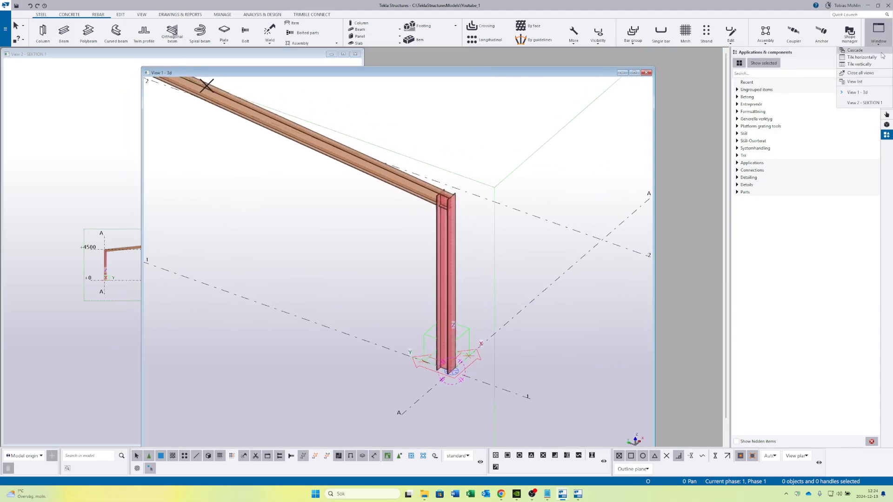
left_click(870, 64)
scroll(553, 268, "up", 4)
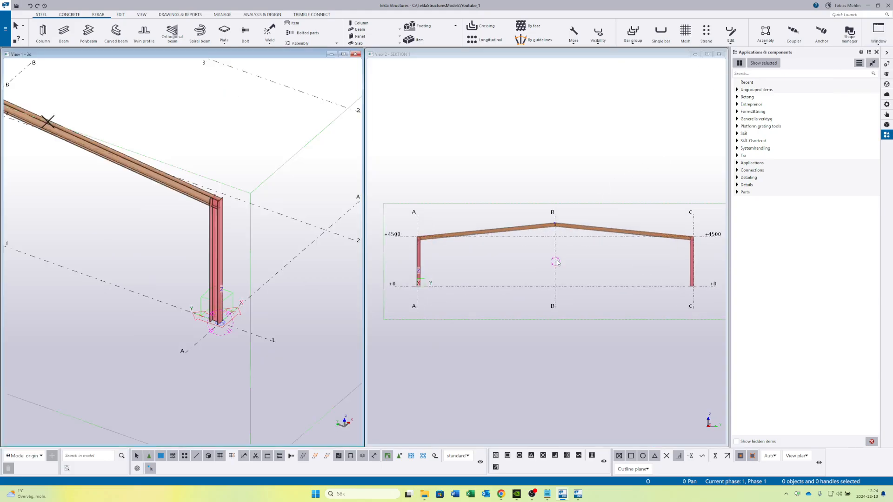
middle_click_drag(626, 261, 593, 271)
middle_click_drag(583, 208, 612, 197)
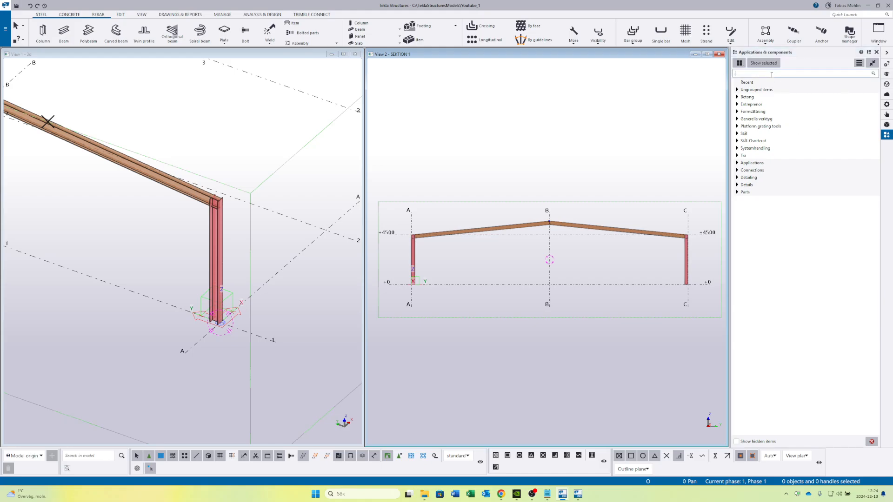
Look into the catalog's Stål group and search the components for "Base plate" and for the number "1042"
left_click(736, 135)
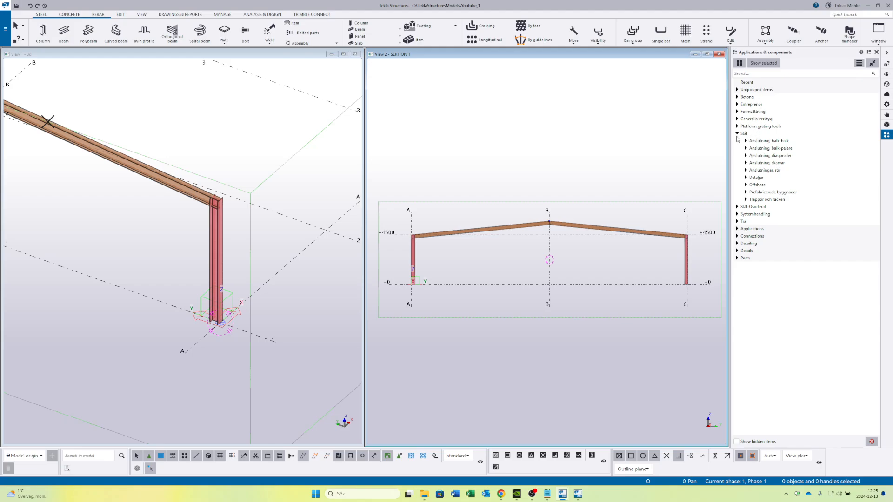
left_click(737, 134)
left_click(766, 74)
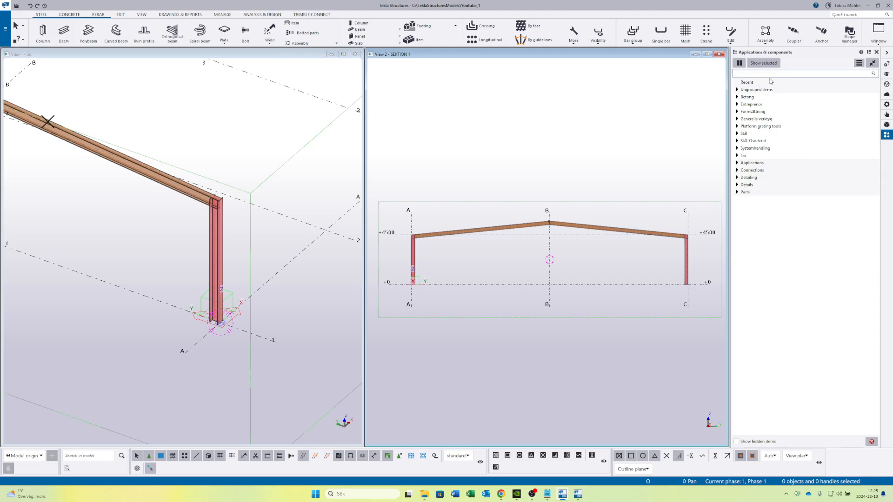
type("Base plate")
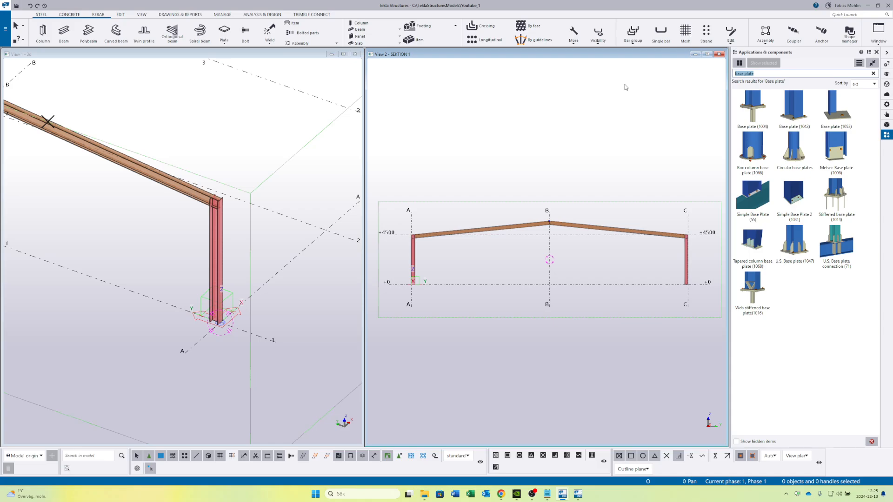
type("1042")
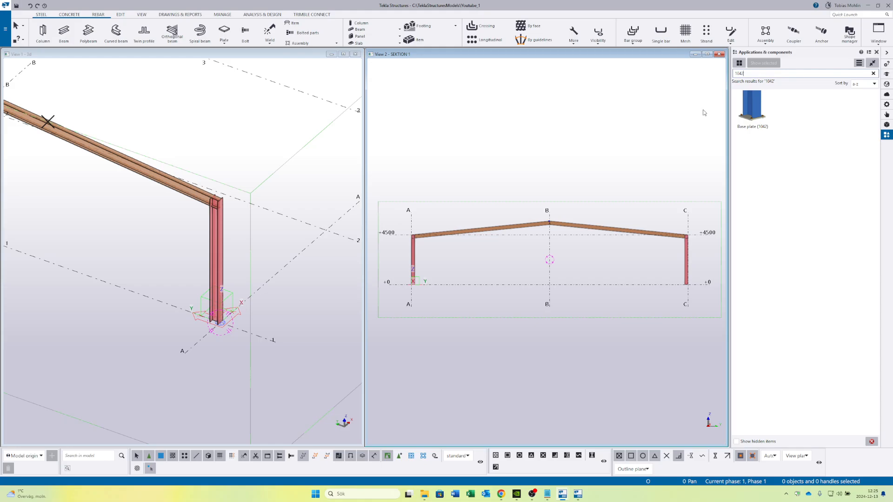
scroll(667, 149, "down", 2)
mouse_move(667, 146)
middle_mouse_down()
mouse_move(583, 188)
mouse_move(650, 142)
middle_mouse_up()
scroll(707, 107, "up", 4)
Search the component catalog for "haunc" and clear the search term
double_click(766, 73)
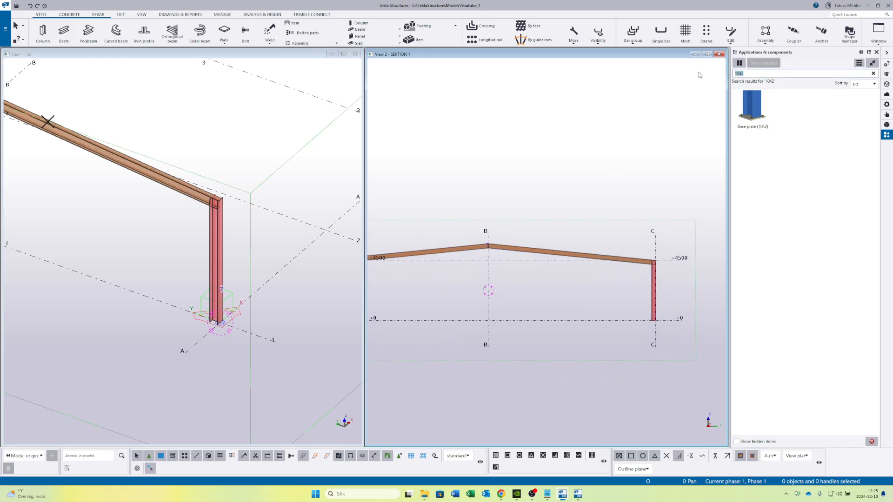
key("BackSpace")
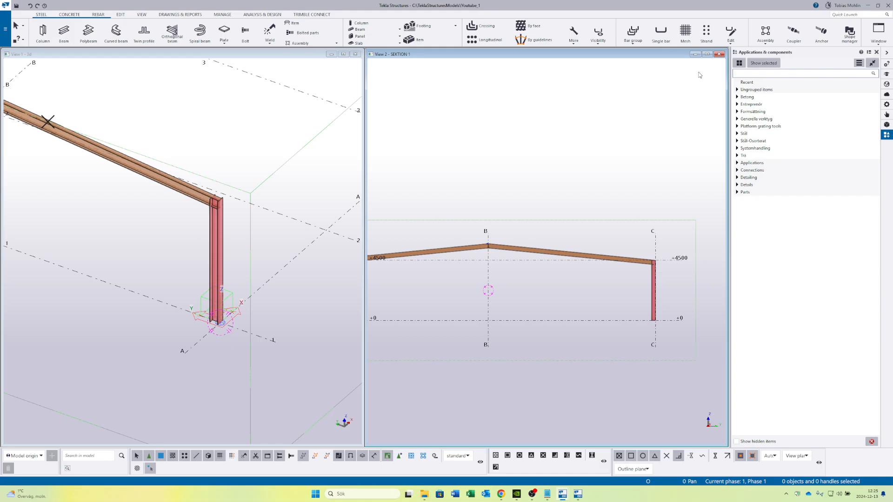
type("haunc")
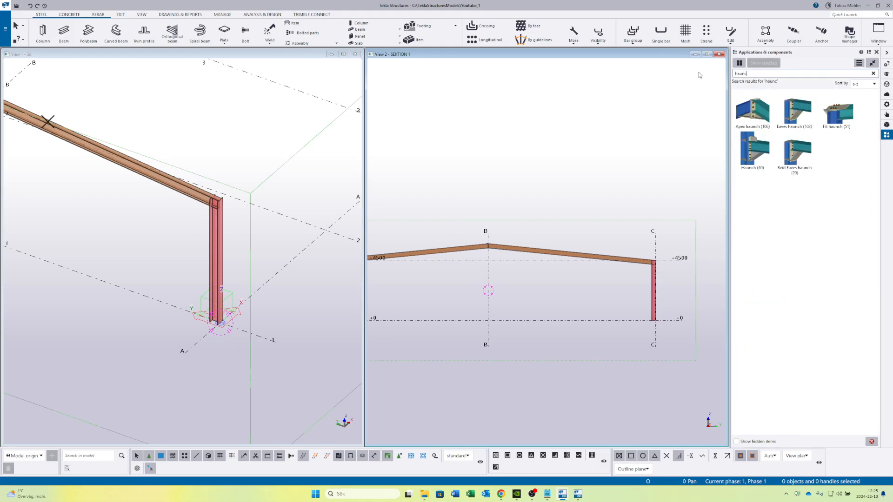
key("BackSpace")
key("BackSpace")
key("BackSpace")
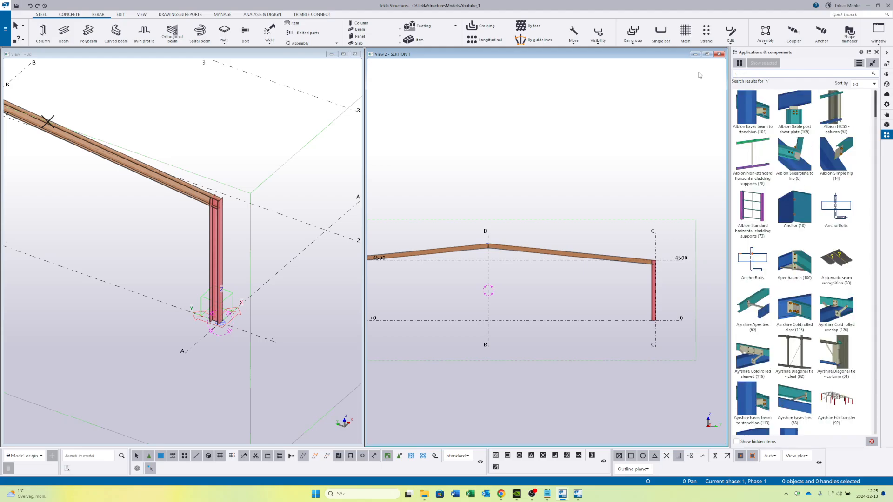
Search the component catalog for "1042" and start applying the Base plate (1042) component
type("1042")
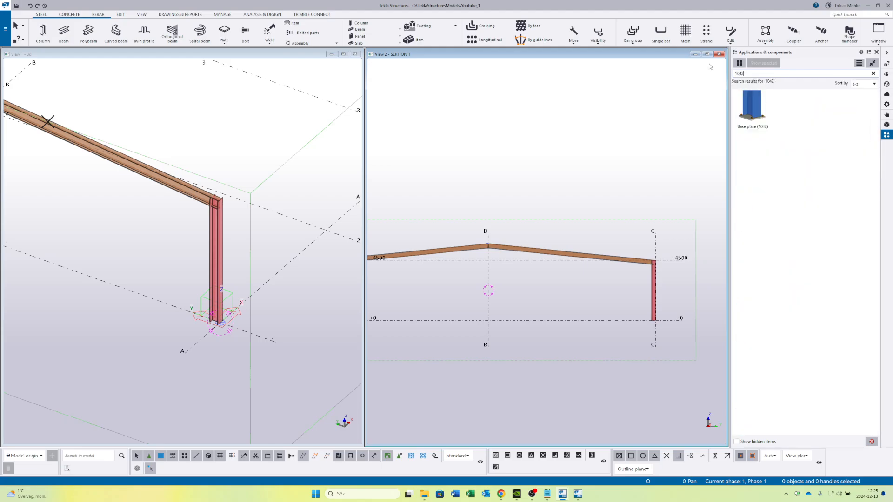
left_click(752, 118)
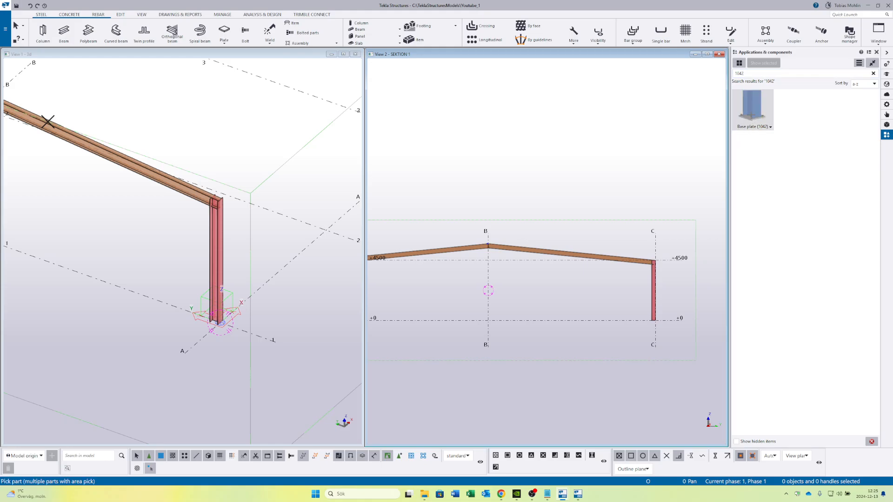
Show the plate dimension settings of the Base plate (1042) component beside the column's base
left_click_drag(279, 94, 486, 151)
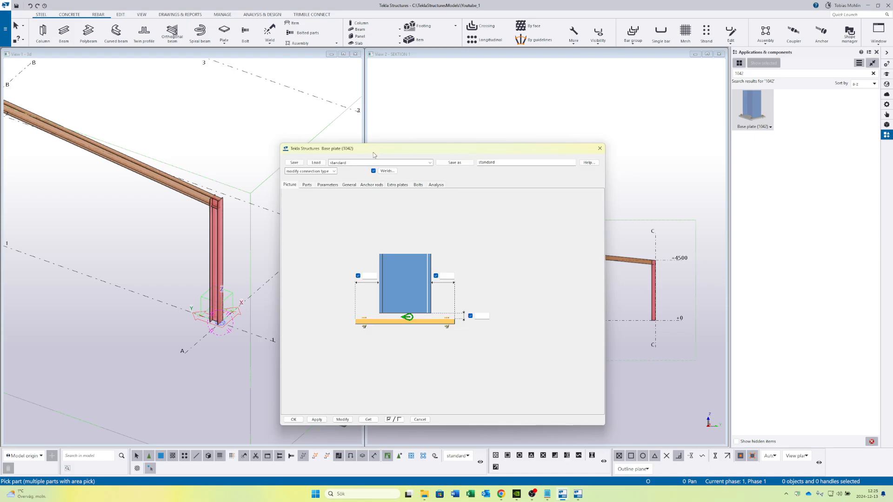
left_click_drag(379, 157, 371, 119)
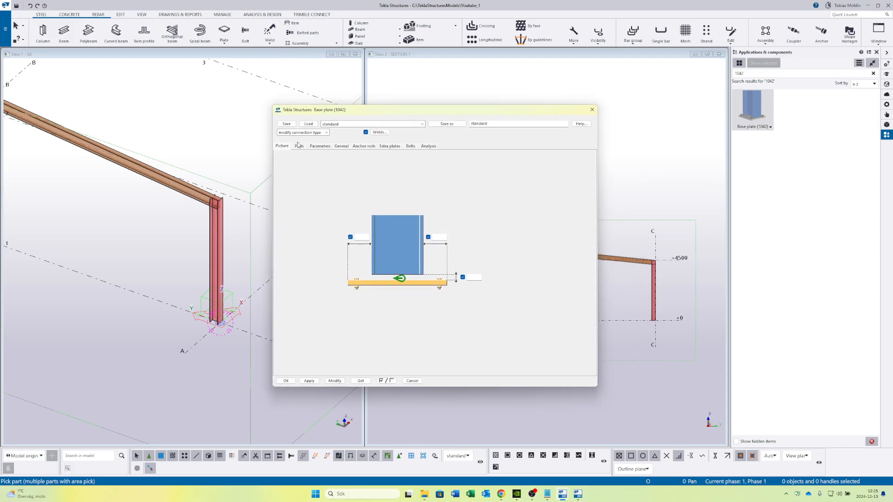
left_click_drag(371, 109, 361, 110)
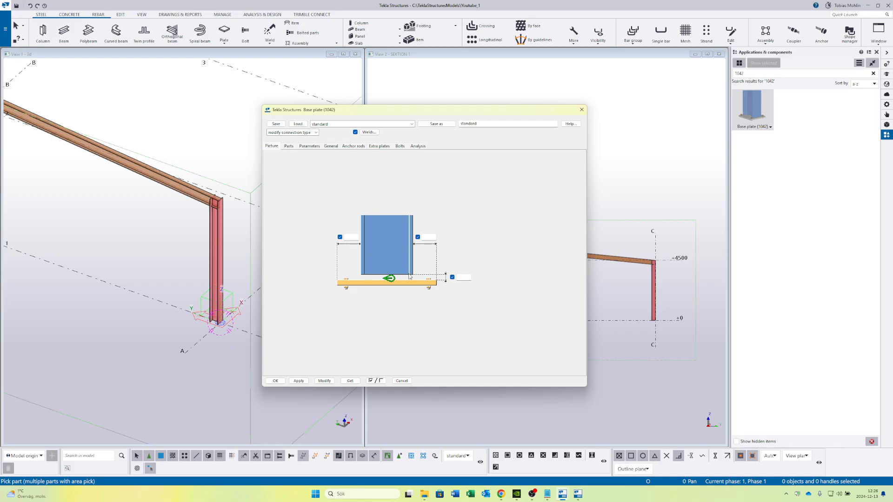
scroll(674, 289, "down", 2)
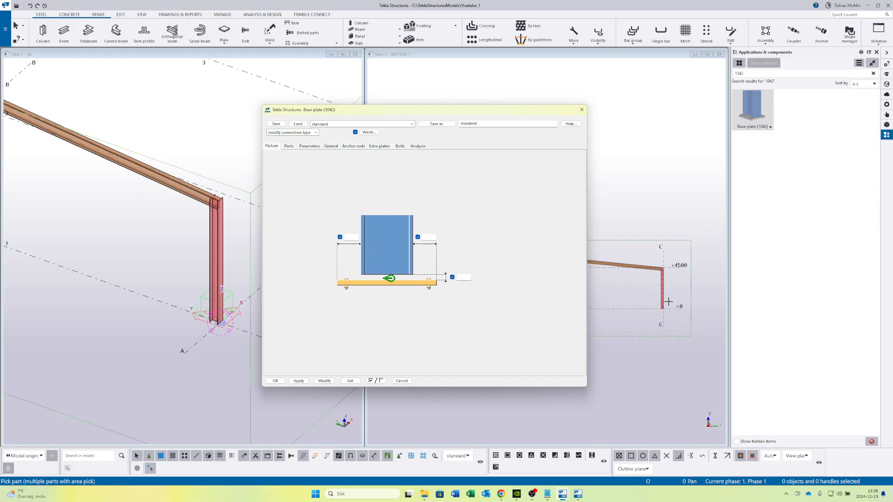
scroll(228, 330, "up", 2)
scroll(228, 330, "up", 2)
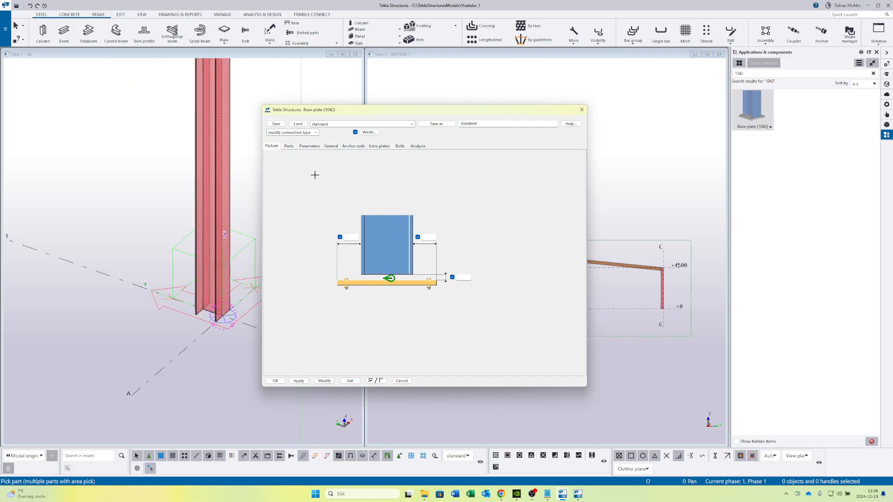
left_click_drag(346, 113, 418, 116)
left_click(361, 149)
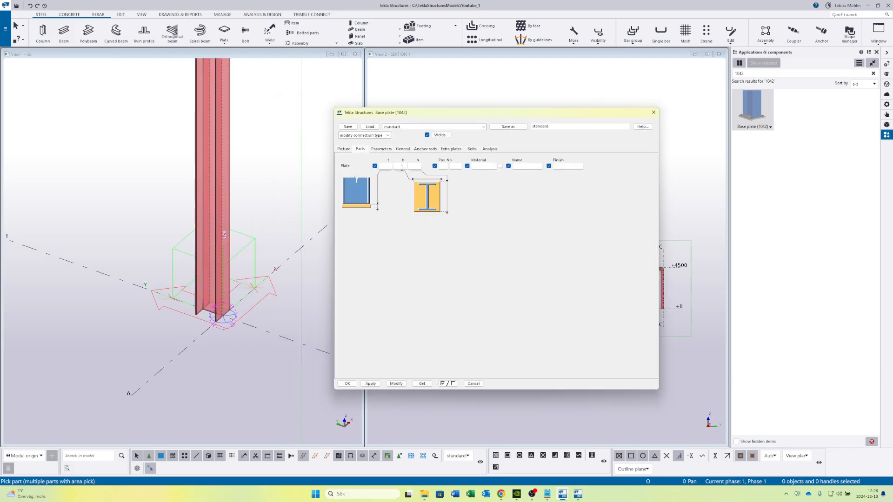
Place the Base plate (1042) component on the column, at the midpoint of its lower end
type("20")
double_click(747, 122)
left_click(210, 312)
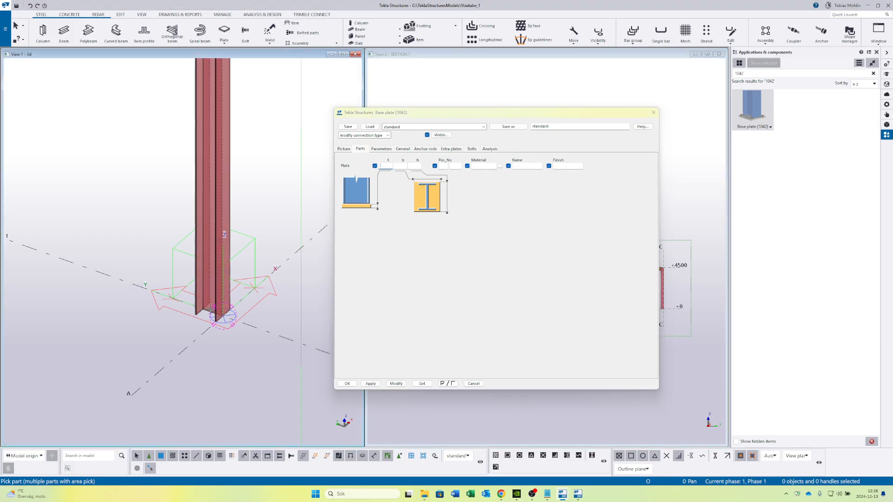
left_click(211, 313)
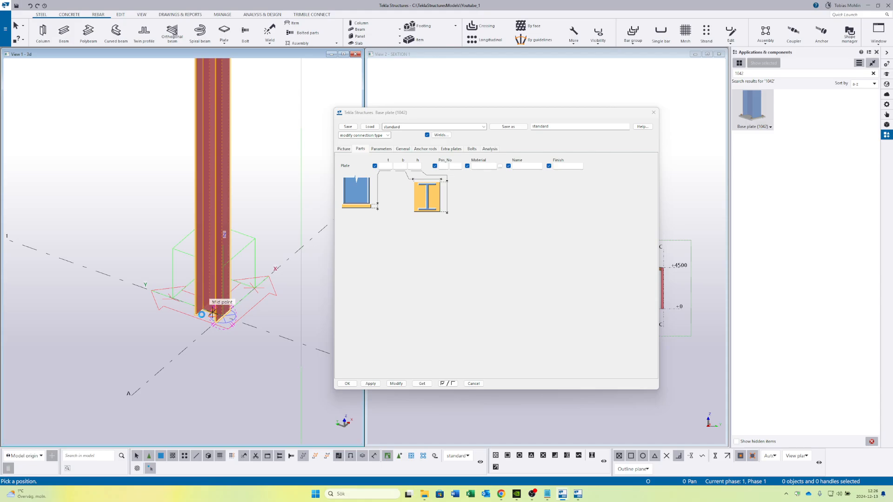
left_click(212, 312)
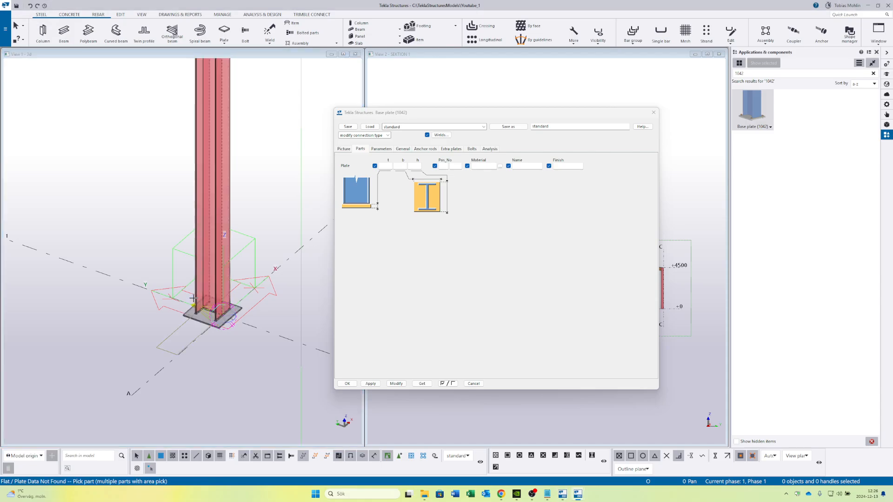
Set the placed base plate to 20 mm thickness, 400 mm width and 450 mm height, and update it in the model
scroll(192, 298, "up", 5)
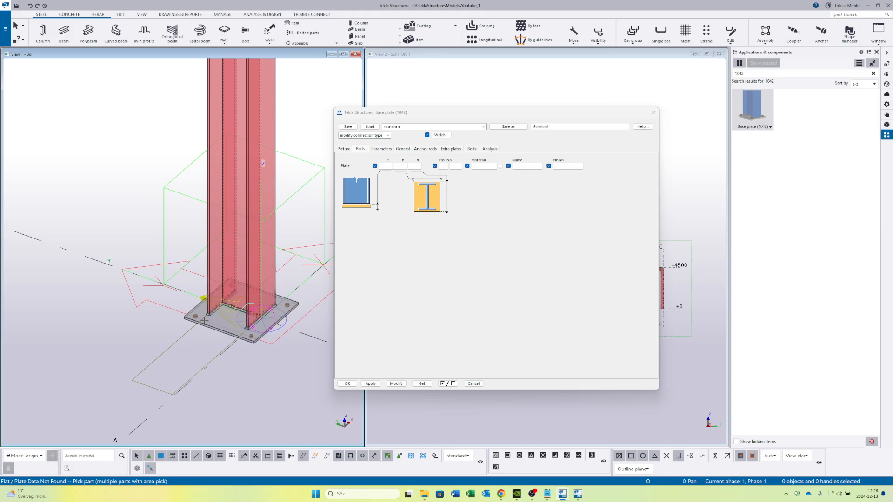
mouse_move(204, 319)
middle_mouse_down("ctrl")
mouse_move(211, 285)
mouse_move(201, 335)
mouse_move(297, 312)
mouse_move(210, 329)
middle_mouse_up("ctrl")
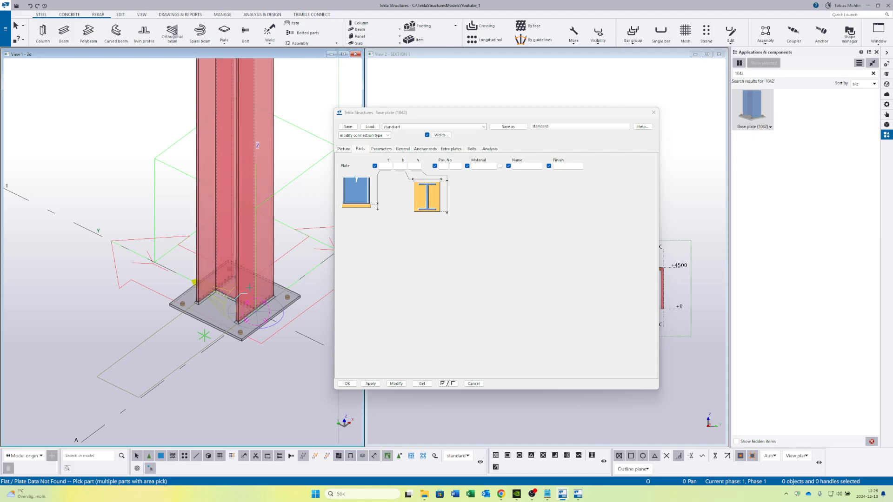
scroll(248, 315, "up", 2)
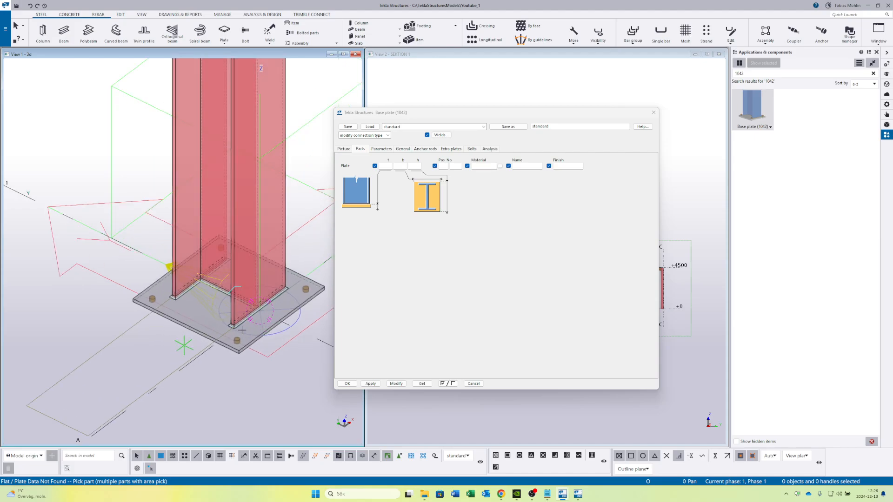
scroll(240, 347, "down", 3)
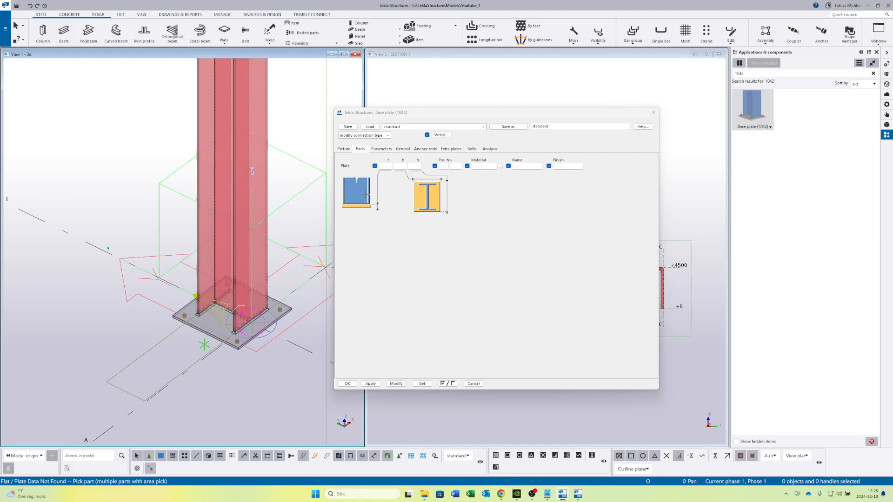
left_click(381, 166)
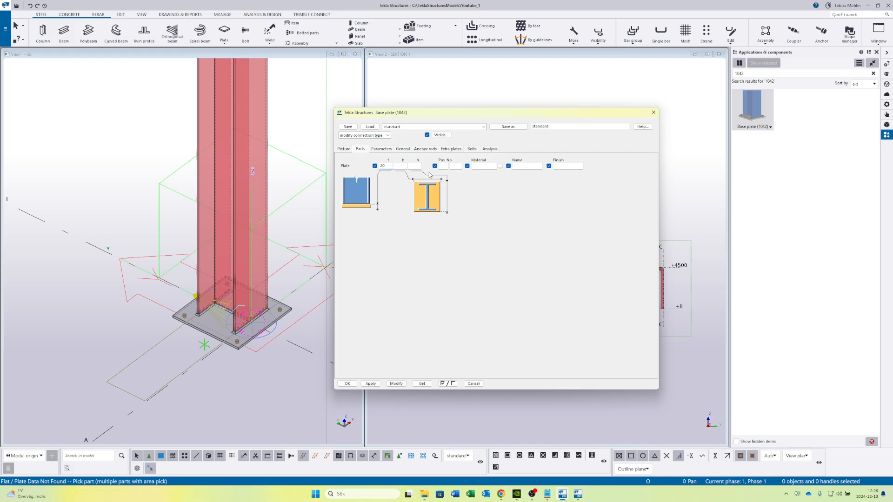
left_click(403, 166)
left_click(414, 166)
right_click(220, 336)
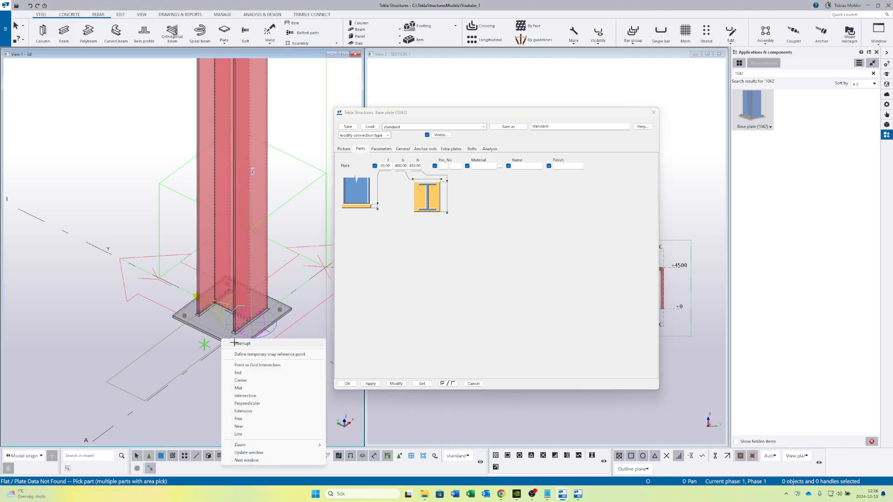
left_click(232, 342)
left_click(213, 334)
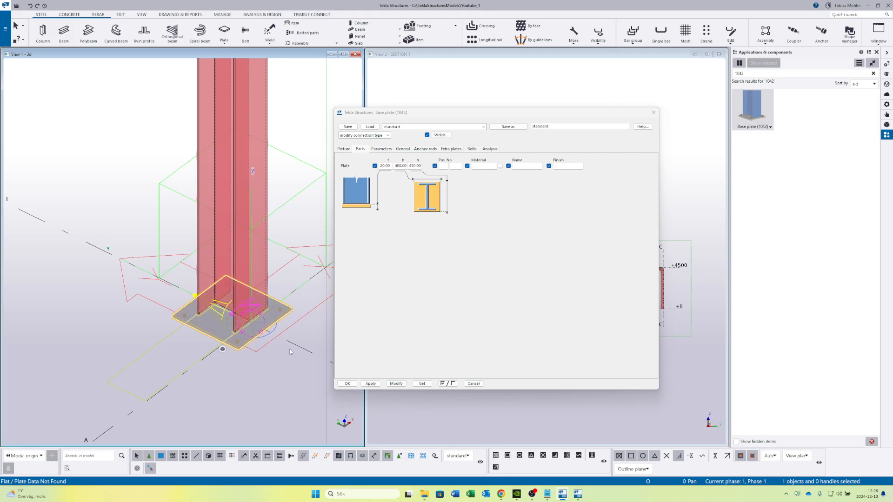
left_click(397, 383)
Set the base plate's height to 490 mm and update the plate in the model
scroll(224, 329, "up", 4)
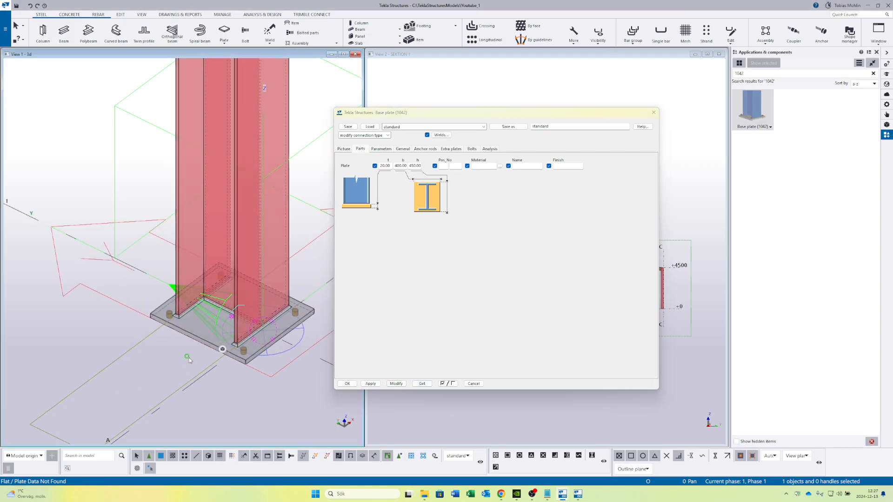
mouse_move(189, 358)
middle_mouse_down("ctrl")
mouse_move(215, 365)
mouse_move(186, 378)
mouse_move(191, 367)
middle_mouse_up("ctrl")
left_click(417, 166)
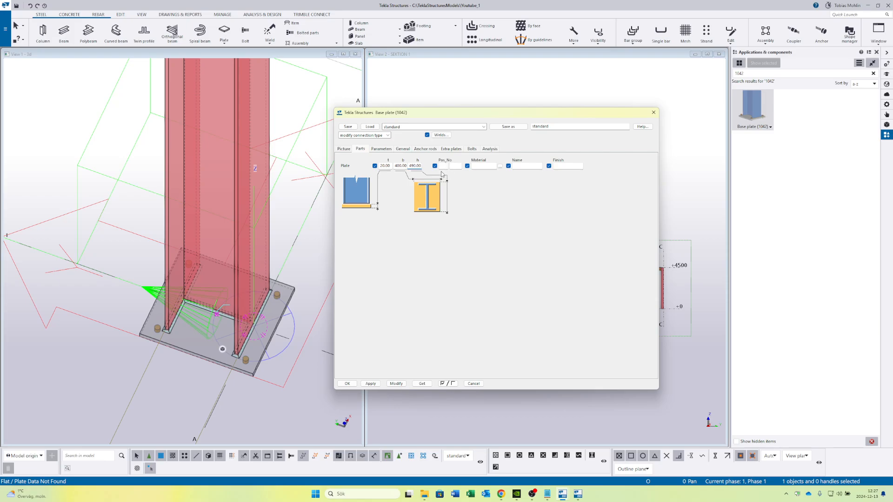
left_click(397, 384)
middle_click_drag(294, 378, 275, 367, "ctrl")
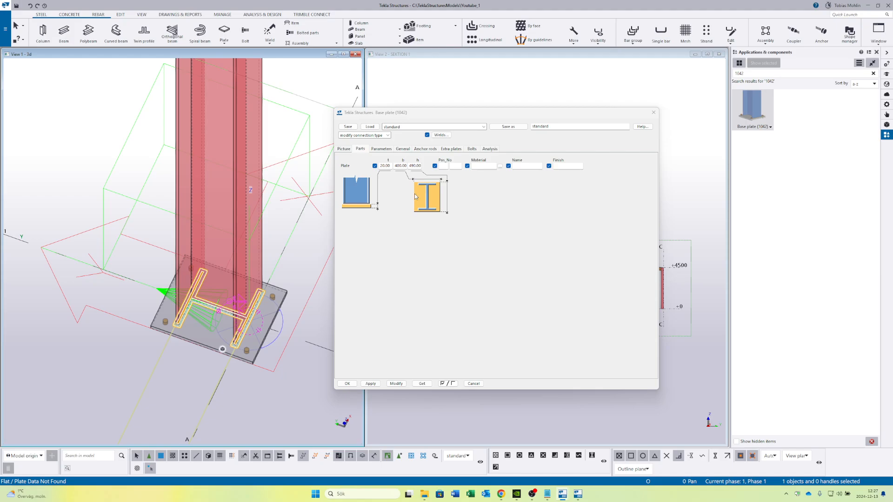
Bring up the base plate's anchor rod settings and clear the component catalog search
left_click(403, 149)
left_click(382, 149)
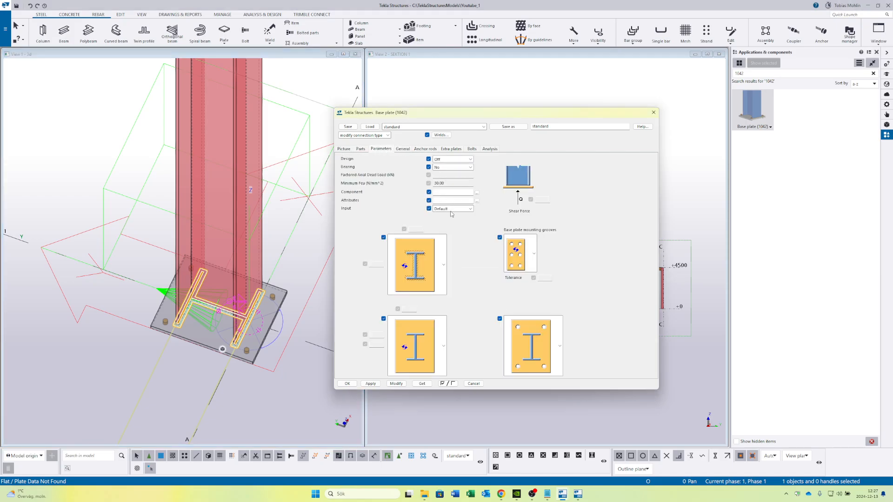
left_click(423, 148)
left_click_drag(466, 113, 457, 101)
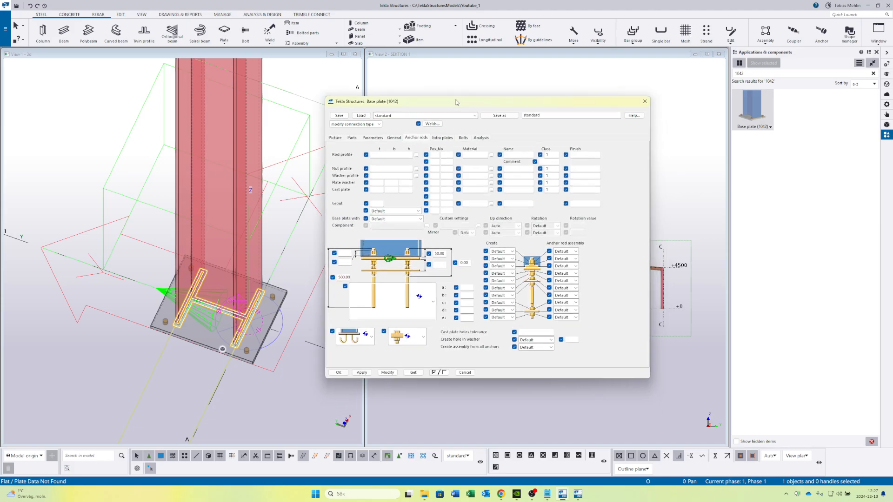
left_click_drag(748, 73, 672, 75)
key("BackSpace")
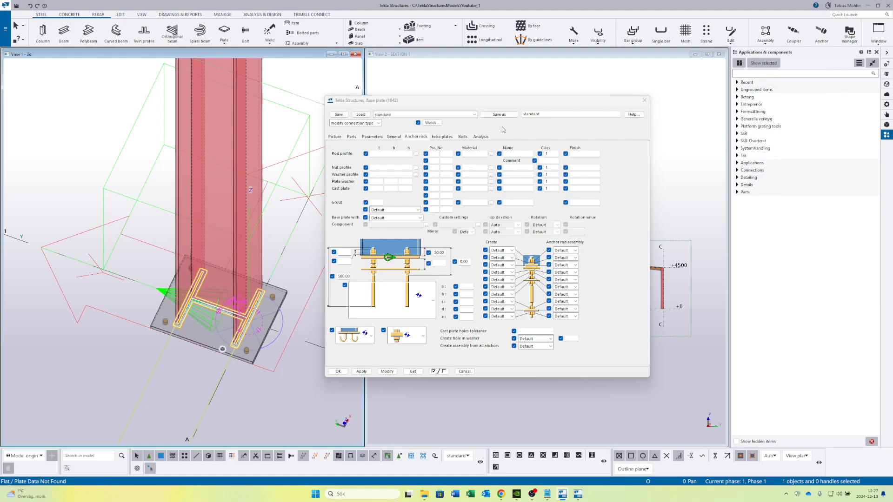
Choose anchor rods as the base plate's fastening and set the rod length to 750 mm
left_click_drag(485, 102, 468, 111)
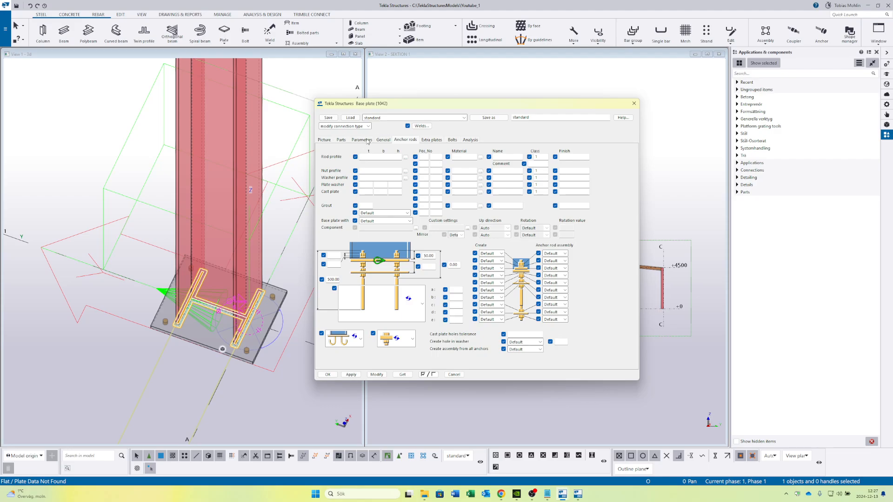
mouse_move(492, 103)
left_mouse_down()
mouse_move(539, 95)
mouse_move(509, 99)
left_mouse_up()
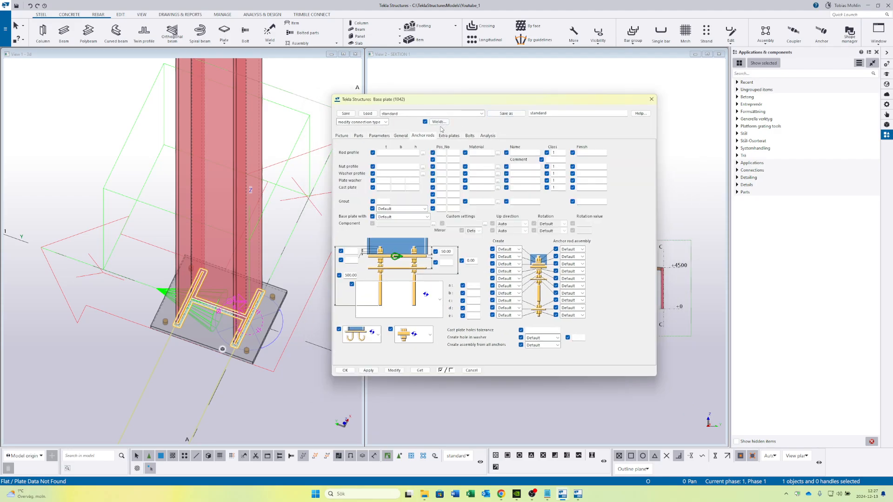
mouse_move(443, 103)
left_mouse_down()
mouse_move(416, 106)
mouse_move(436, 101)
left_mouse_up()
scroll(204, 322, "up", 3)
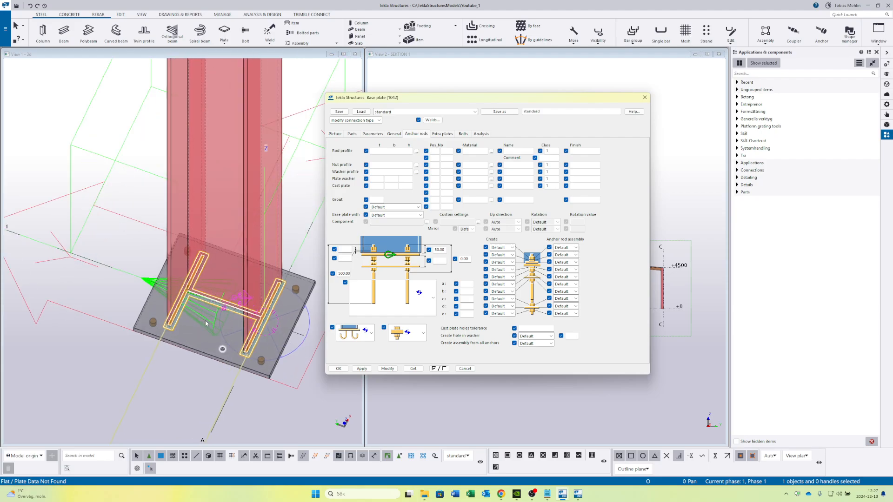
middle_click_drag(204, 322, 201, 303)
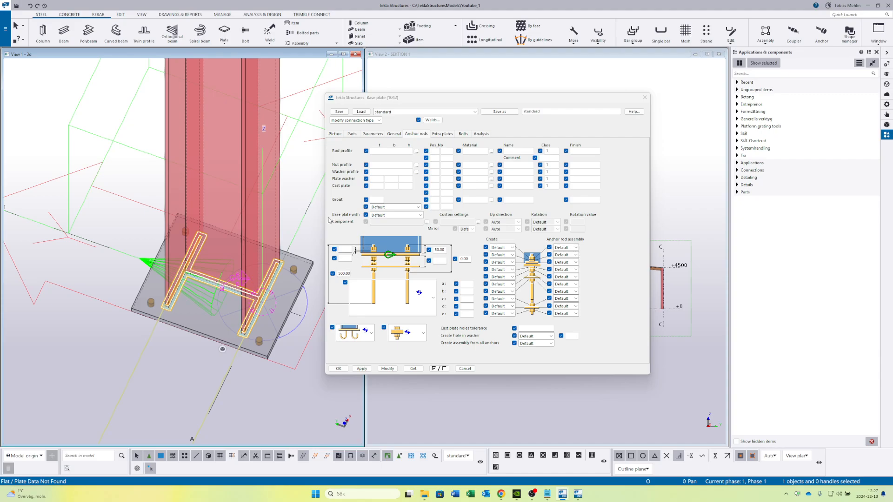
left_click(420, 216)
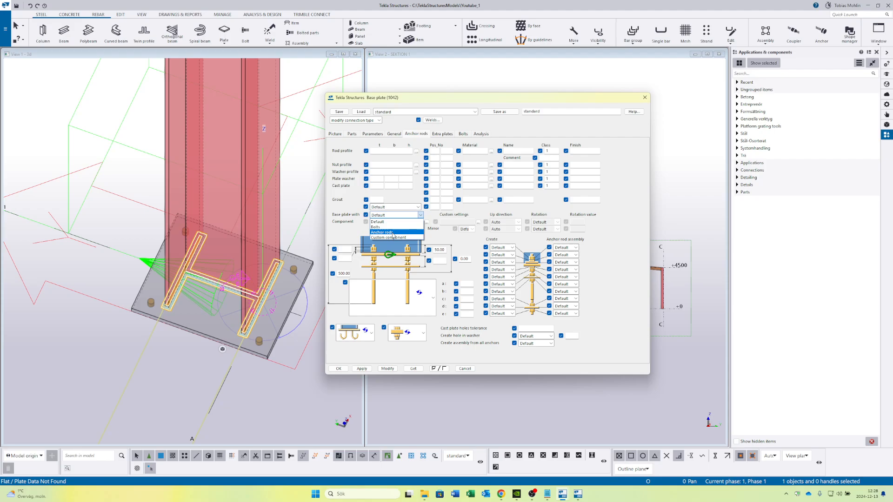
left_click(393, 232)
left_click_drag(345, 273, 313, 273)
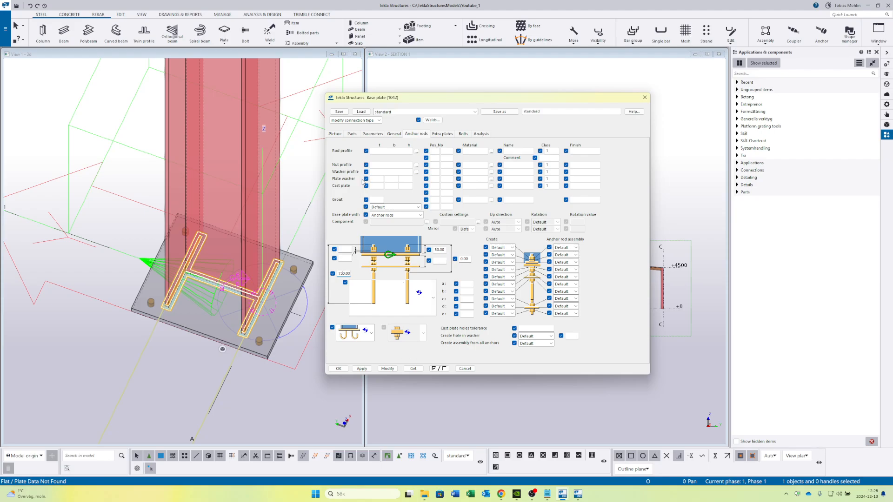
Enter M16 as the anchor rod profile and open the profile catalog for it
left_click(377, 151)
left_click(417, 152)
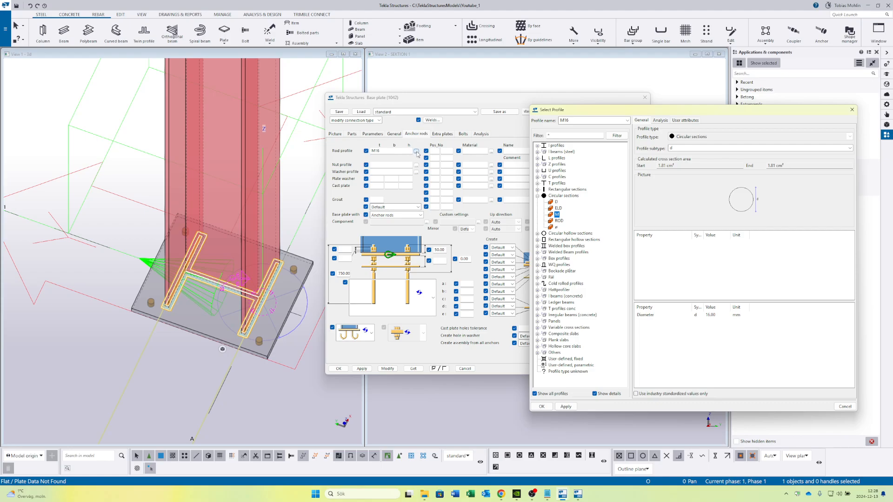
left_click(409, 151)
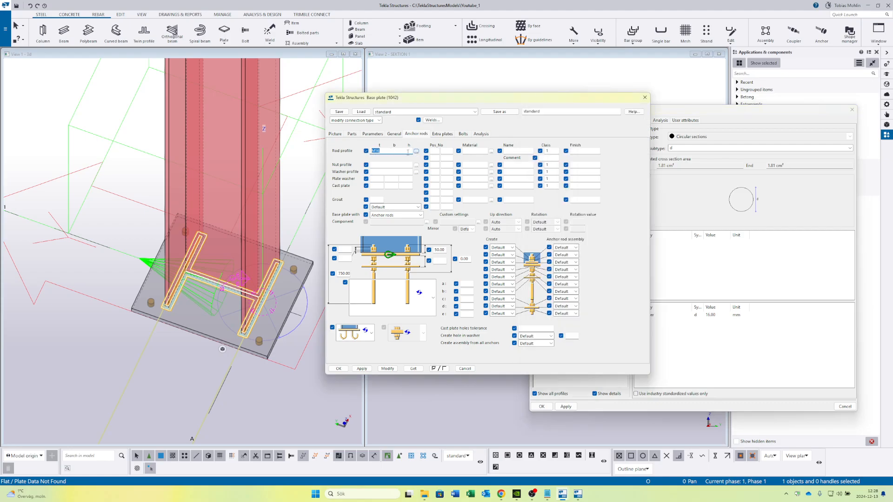
left_click(408, 151)
left_click_drag(678, 114, 271, 94)
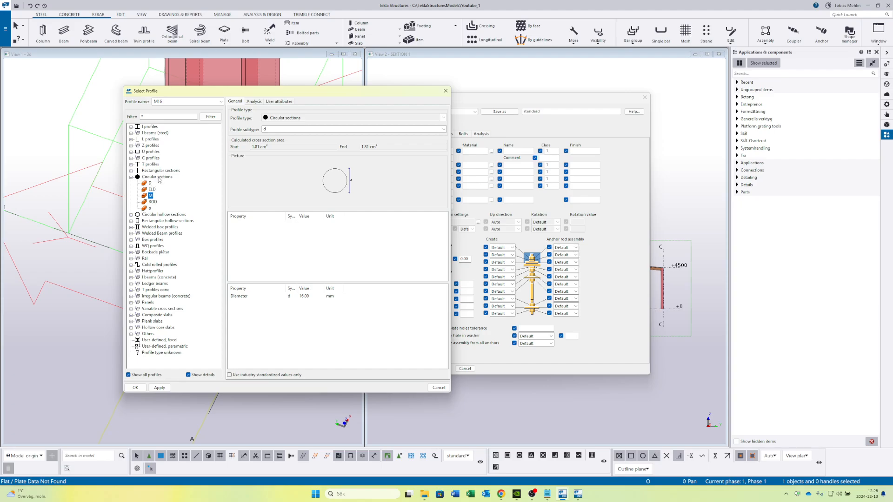
Try the circular M profile with a 16 mm diameter for the anchor rods
left_click(150, 195)
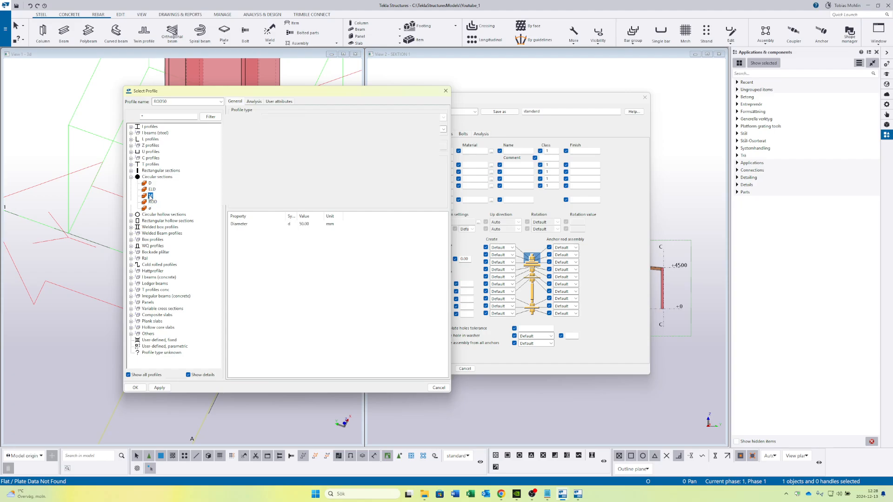
left_click(312, 225)
double_click(312, 224)
type("16")
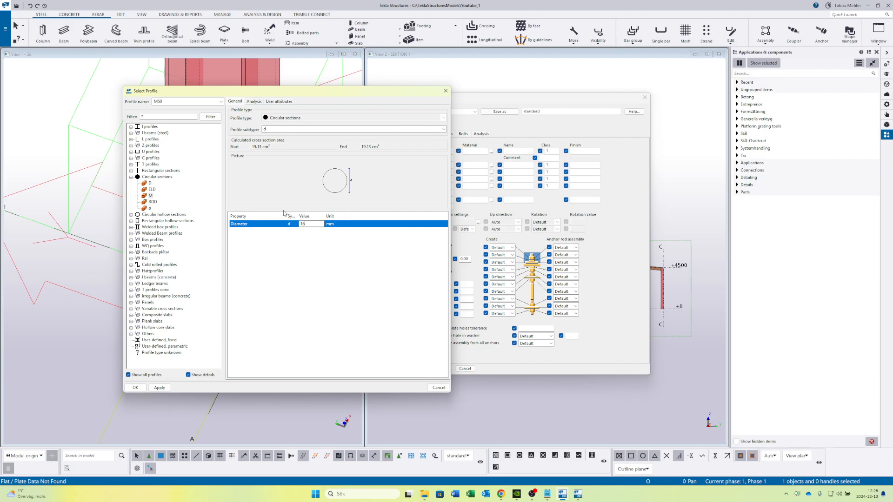
Choose the circular ROD profile with a 16 mm diameter as the anchor rod profile
left_click(151, 202)
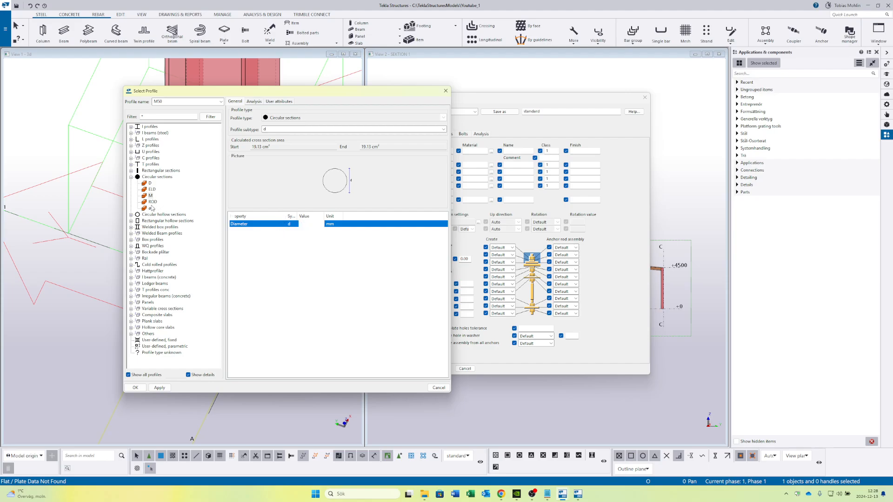
left_click(314, 224)
left_click(303, 223)
type("16")
left_click(135, 387)
left_click(400, 152)
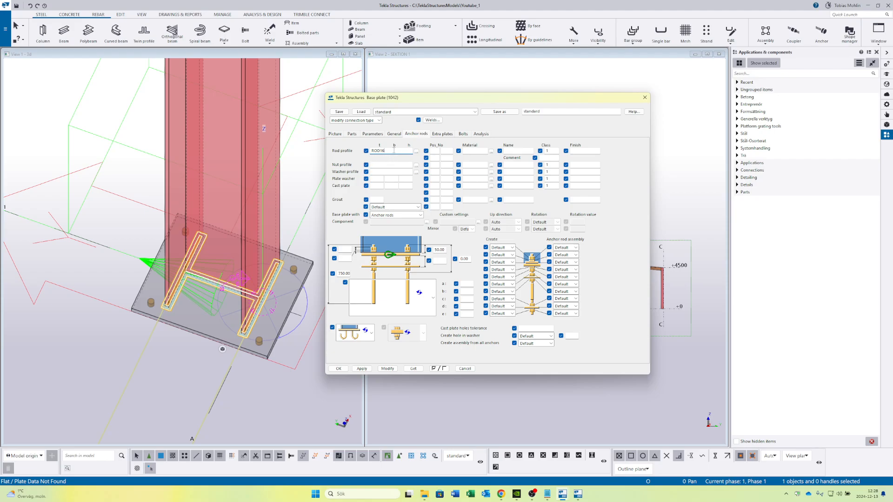
Set the anchor rod profile to M16 and its material to S355J2
double_click(392, 153)
type("M16")
left_click(464, 152)
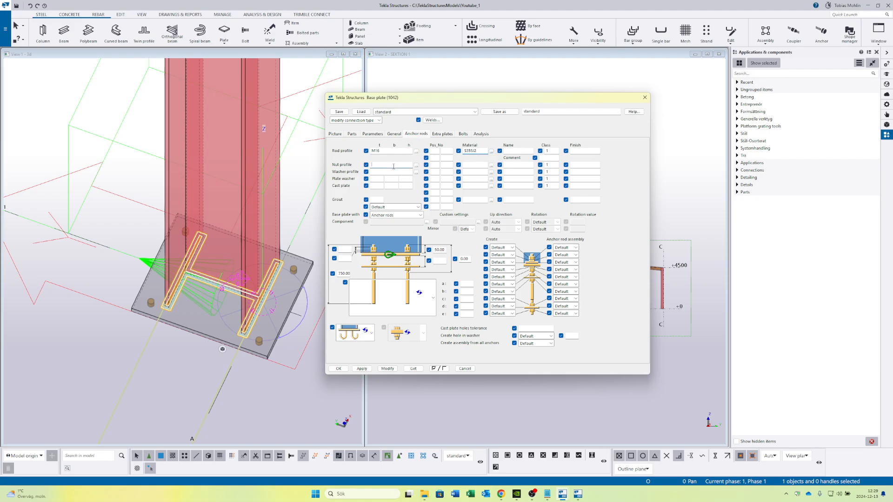
left_click(491, 151)
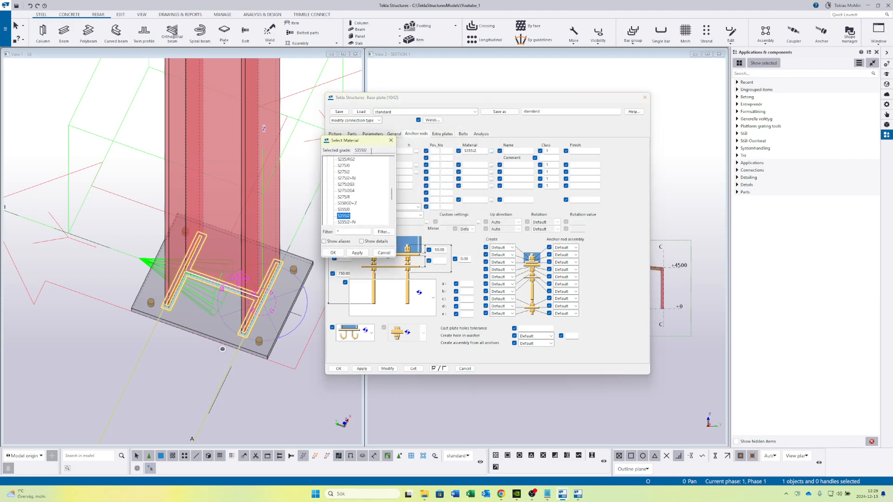
scroll(356, 205, "down", 4)
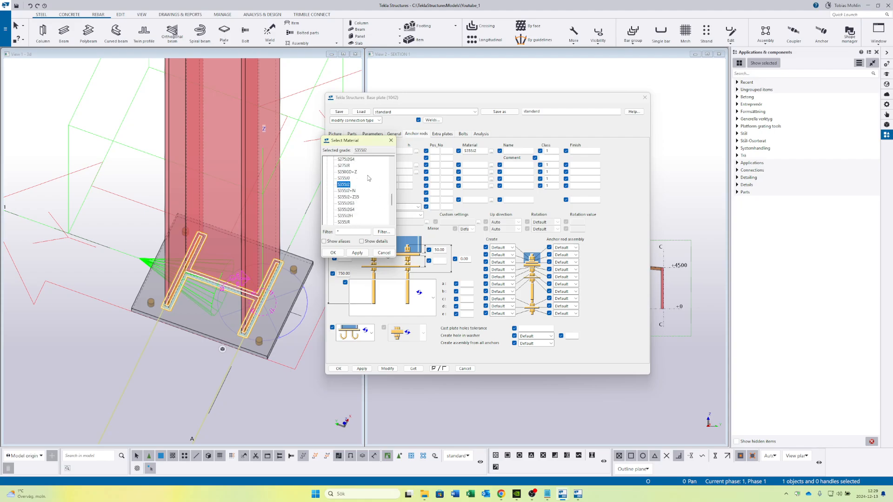
left_click(391, 140)
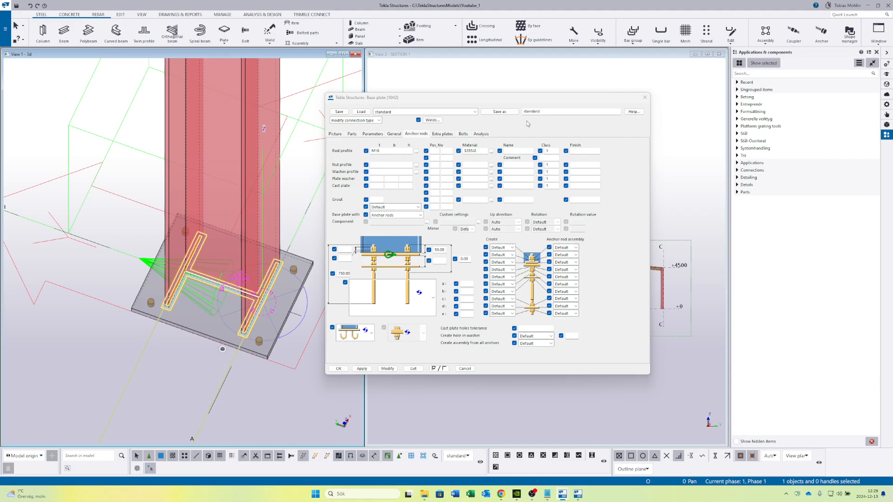
Choose the parametric NUT_M profile with a 16 mm bolt diameter as the anchor rods' nut profile
left_click(416, 166)
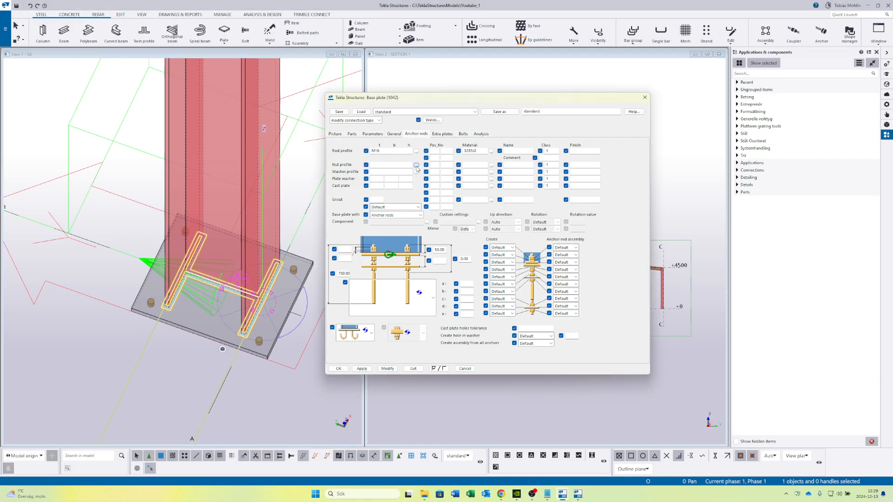
left_click_drag(267, 95, 610, 99)
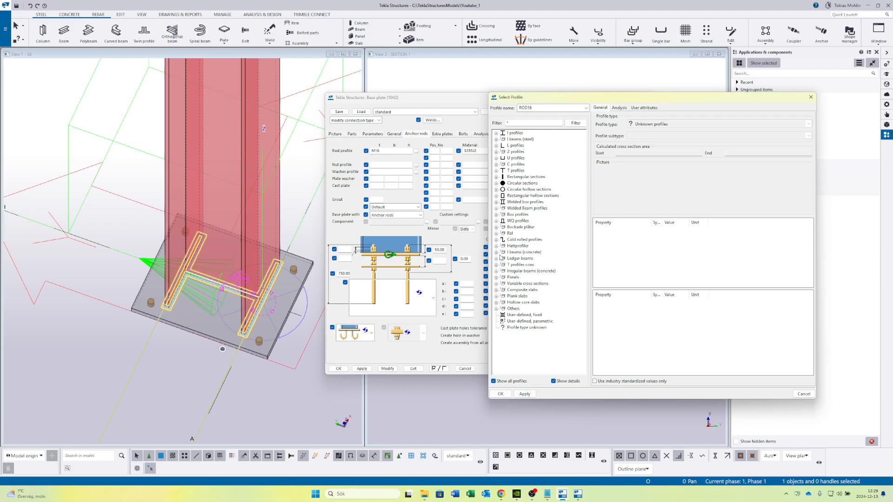
left_click(497, 308)
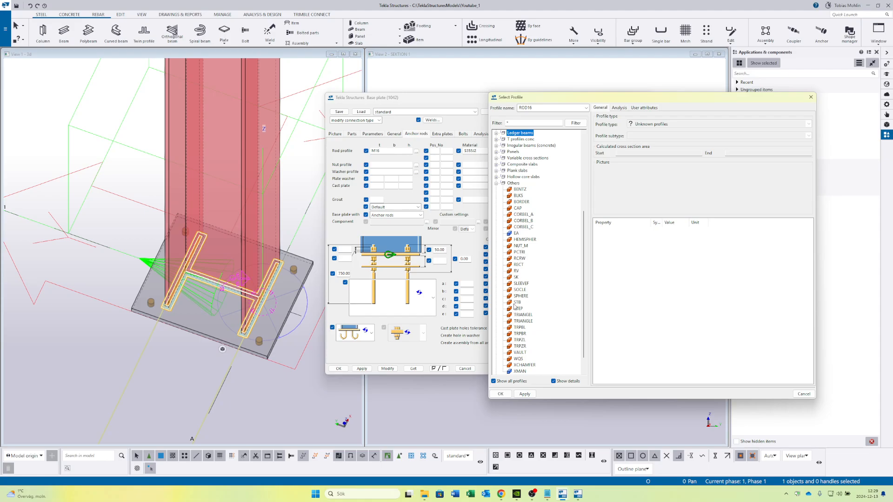
left_click(520, 246)
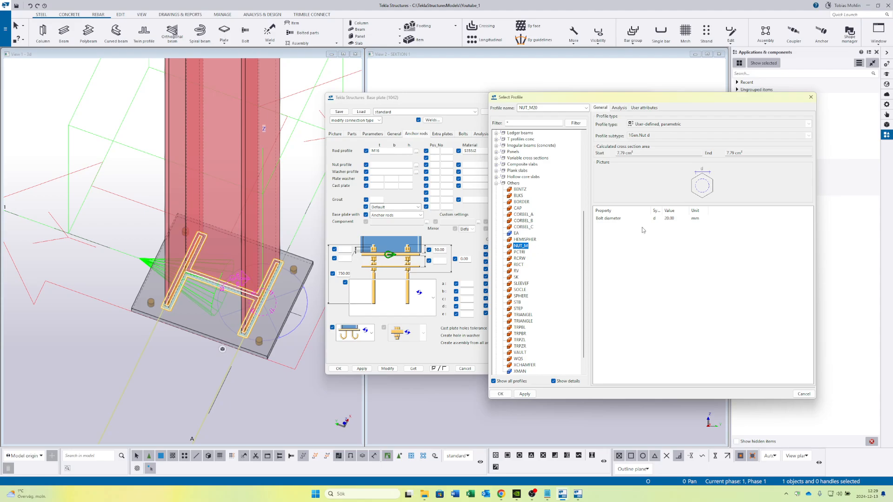
double_click(655, 219)
type("16")
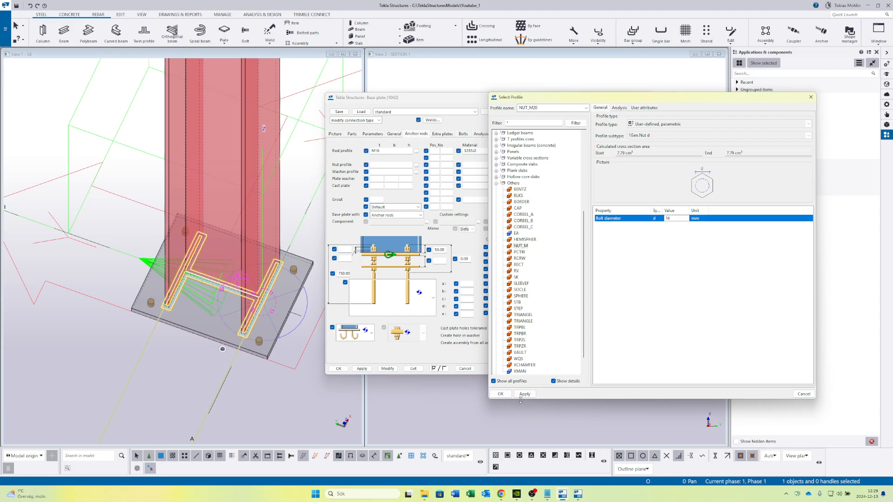
left_click(524, 394)
left_click(501, 394)
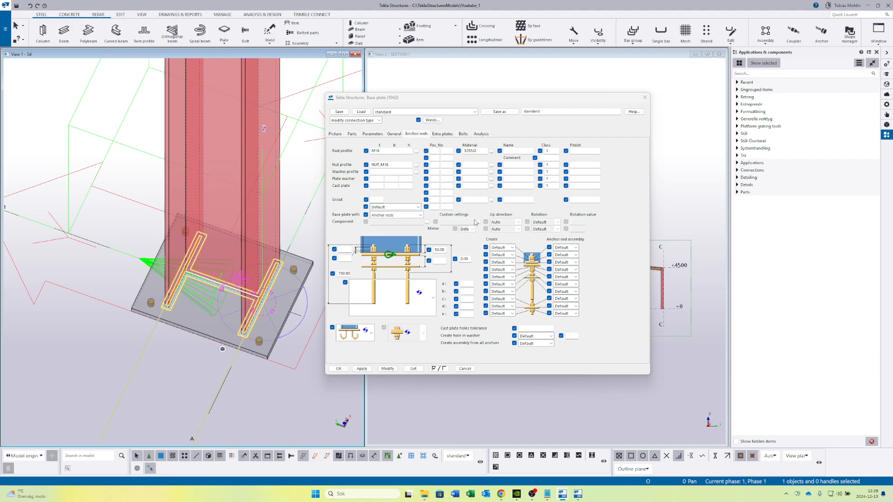
Give the plate washer a 5 mm thickness and 40 mm width, fill in its height, and update the base plate in the model
left_click(379, 179)
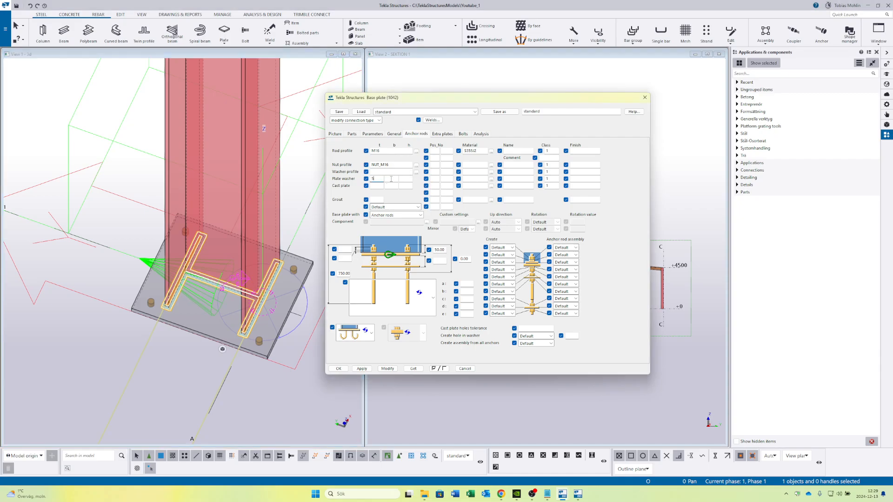
type("5")
left_click(388, 180)
type("40")
key("shift+Tab")
left_click(407, 181)
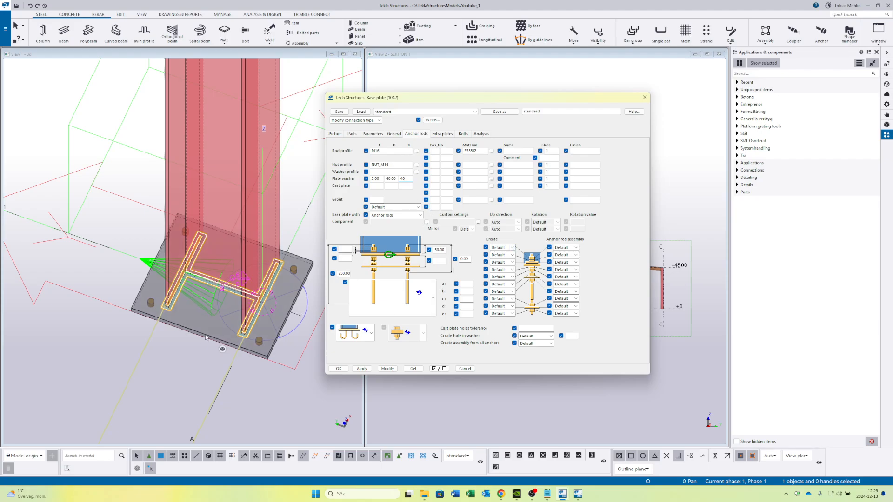
left_click(388, 368)
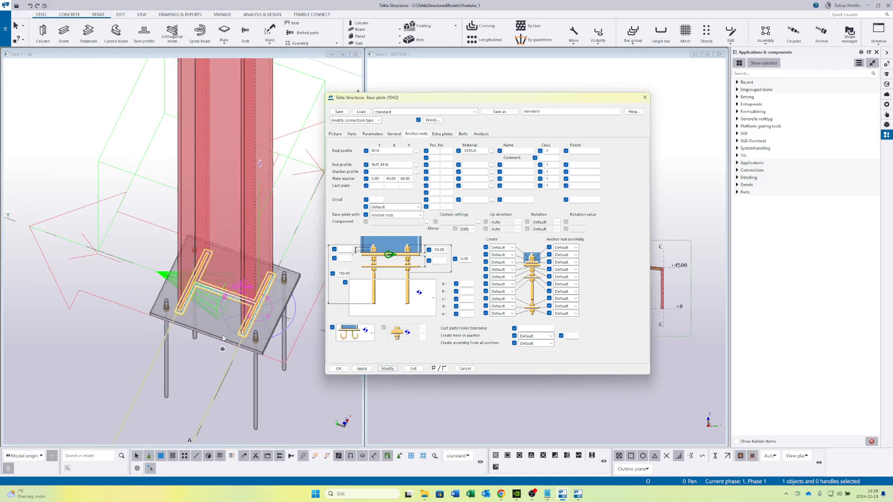
scroll(223, 338, "up", 6)
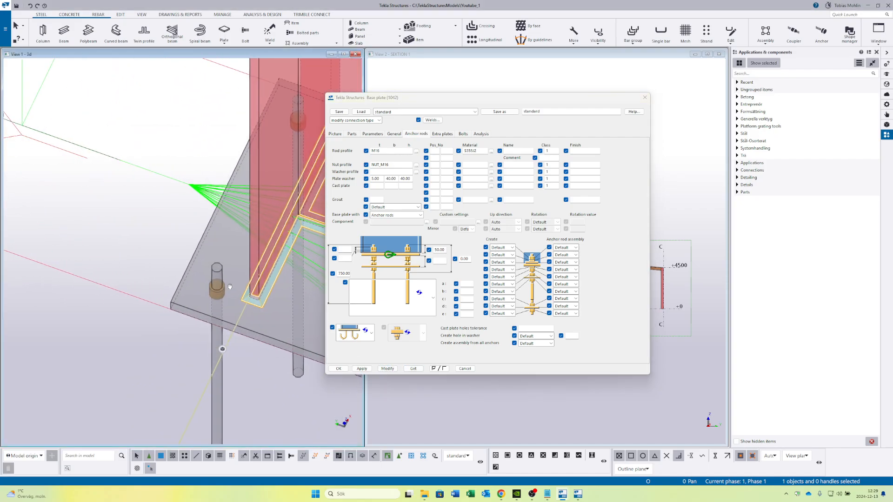
middle_click_drag(230, 287, 213, 292)
middle_click_drag(321, 259, 256, 242)
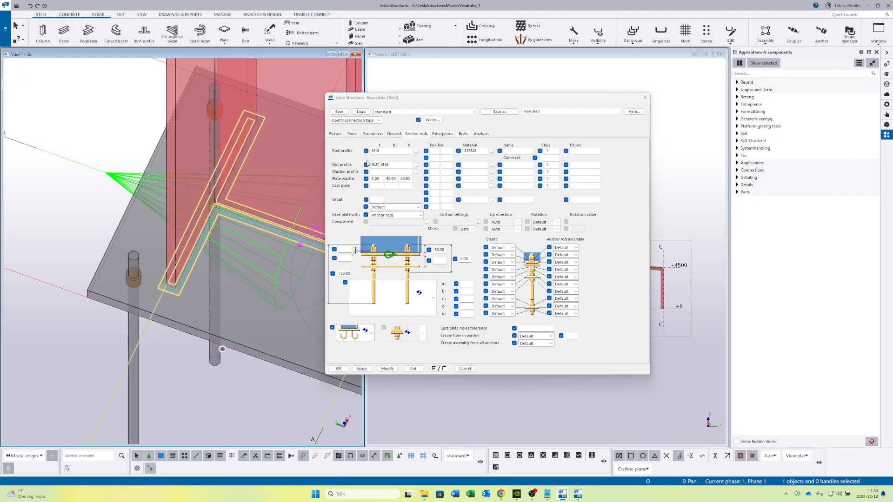
scroll(265, 242, "down", 1)
middle_click_drag(265, 240, 249, 224)
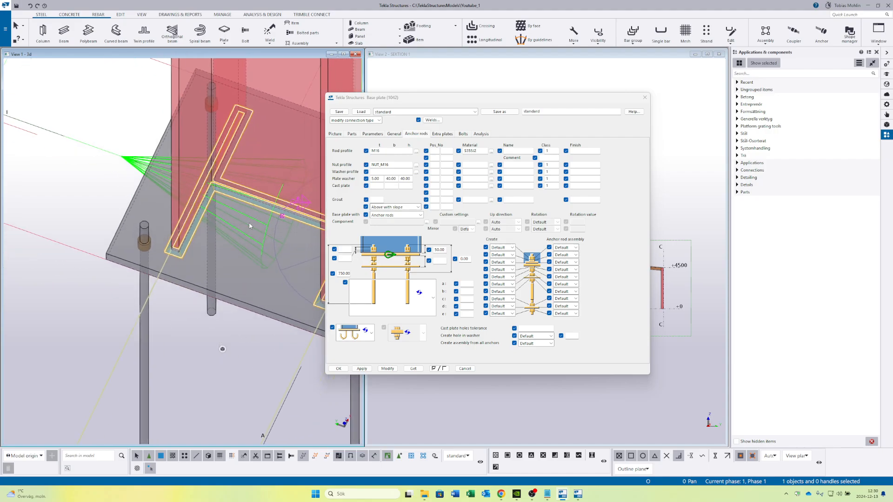
left_click(416, 207)
left_click(391, 212)
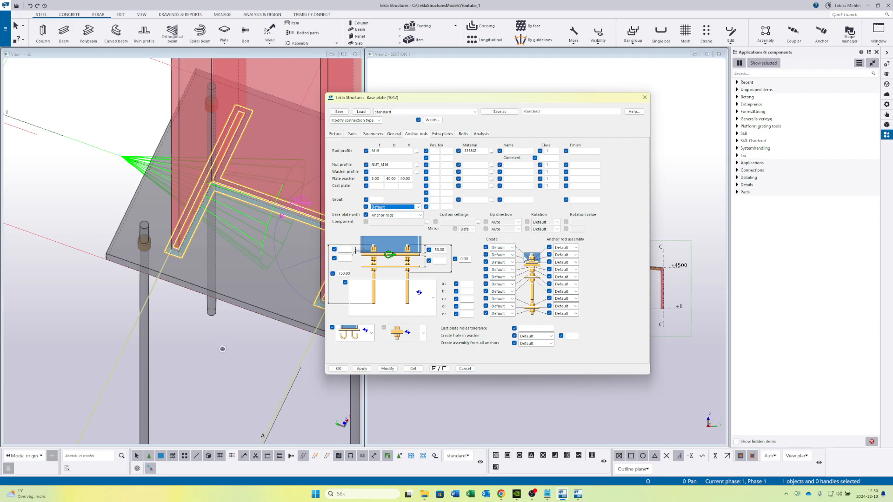
Set creation of the first and third parts in the anchor rod stack to Yes and update the base plate
left_click(512, 247)
left_click(499, 262)
left_click(512, 261)
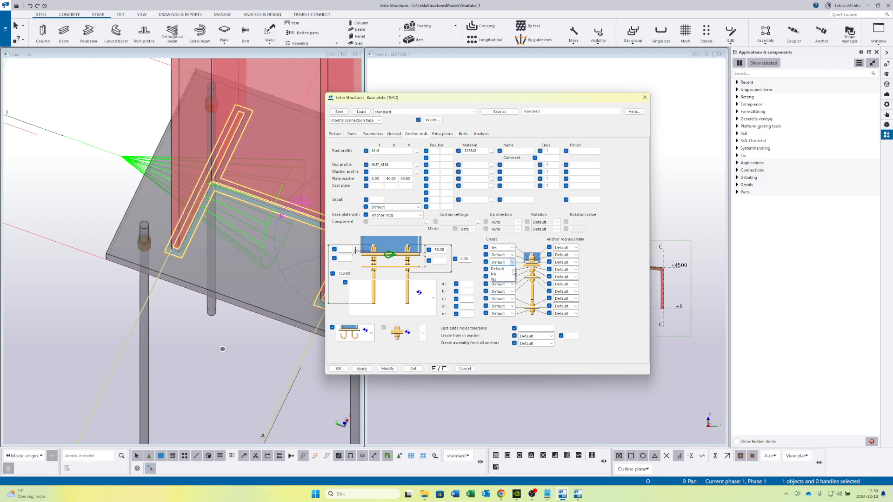
left_click(498, 277)
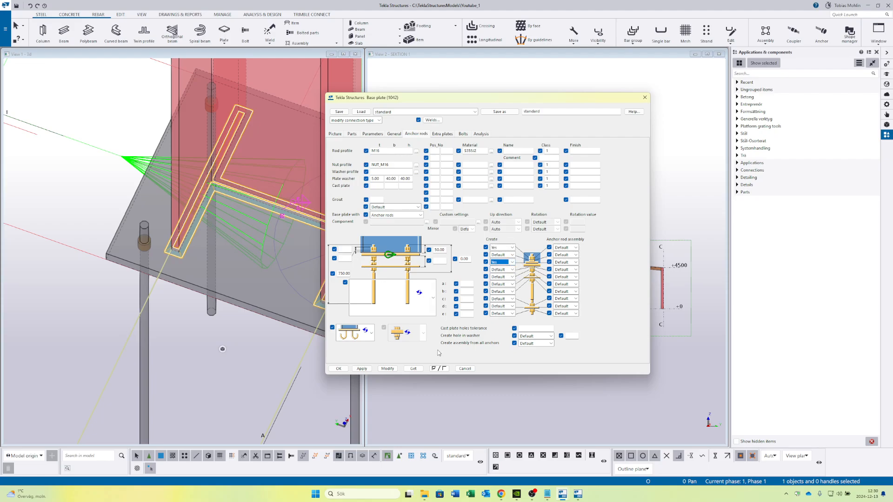
left_click(387, 368)
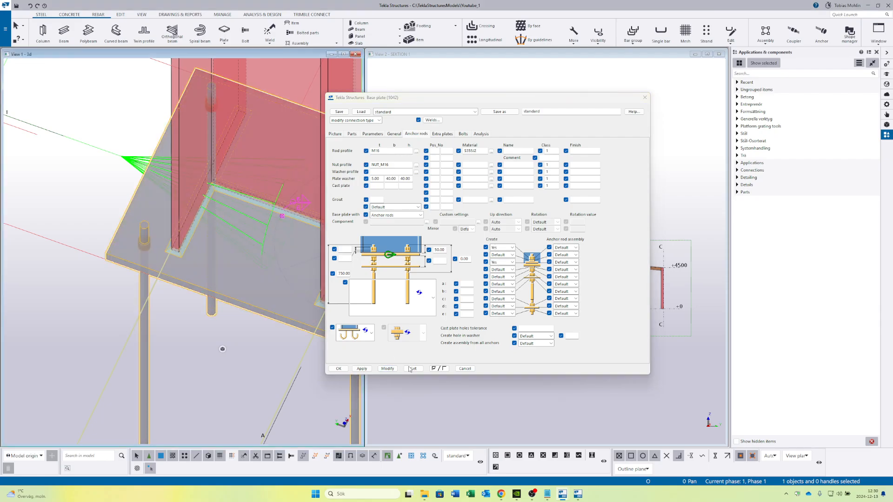
left_click(388, 369)
left_click(251, 346)
scroll(147, 266, "down", 3)
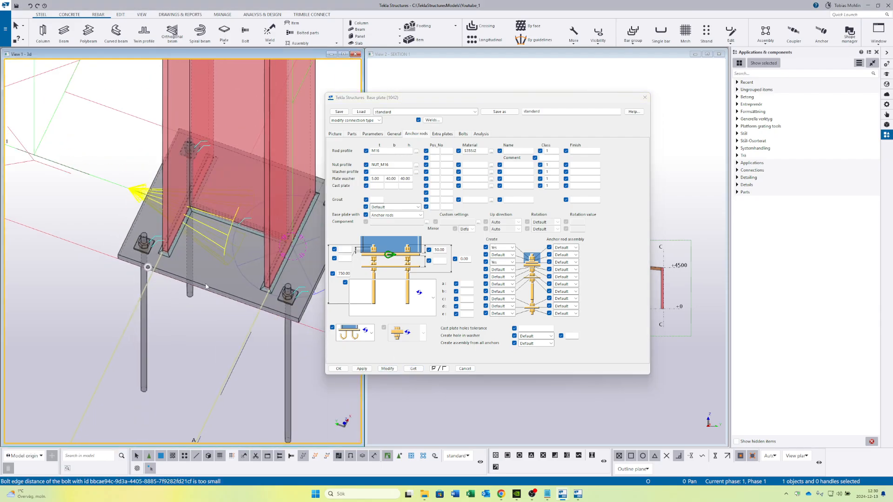
mouse_move(206, 287)
middle_mouse_down()
mouse_move(147, 267)
mouse_move(175, 260)
mouse_move(193, 280)
middle_mouse_up()
scroll(147, 267, "down", 3)
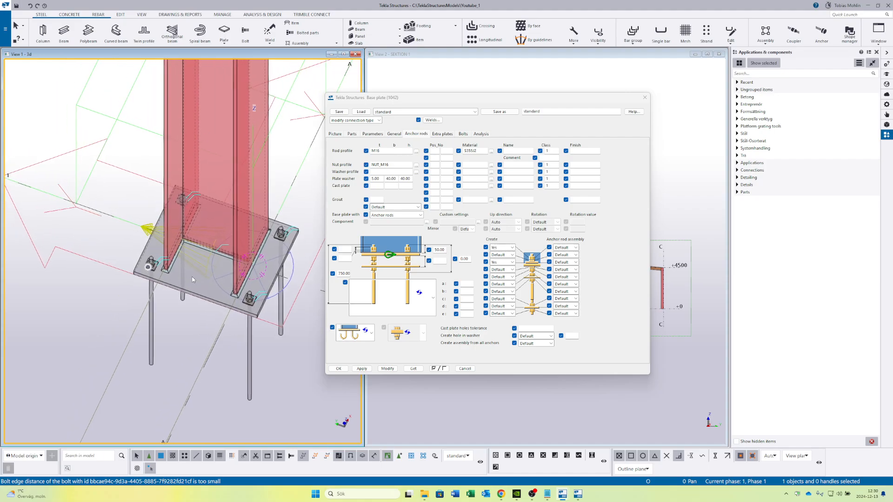
scroll(193, 279, "up", 2)
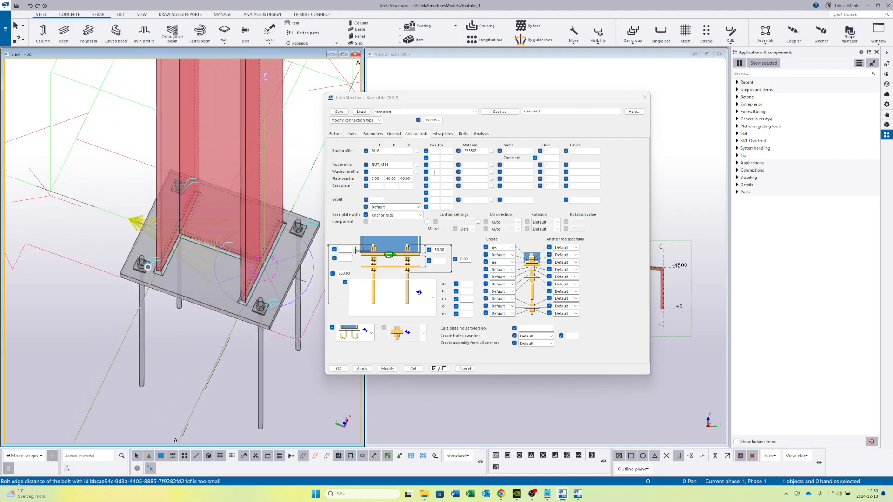
middle_click_drag(266, 233, 222, 228)
Arrange the base plate's bolts in a 3 by 2 pattern and update the model
left_click(463, 134)
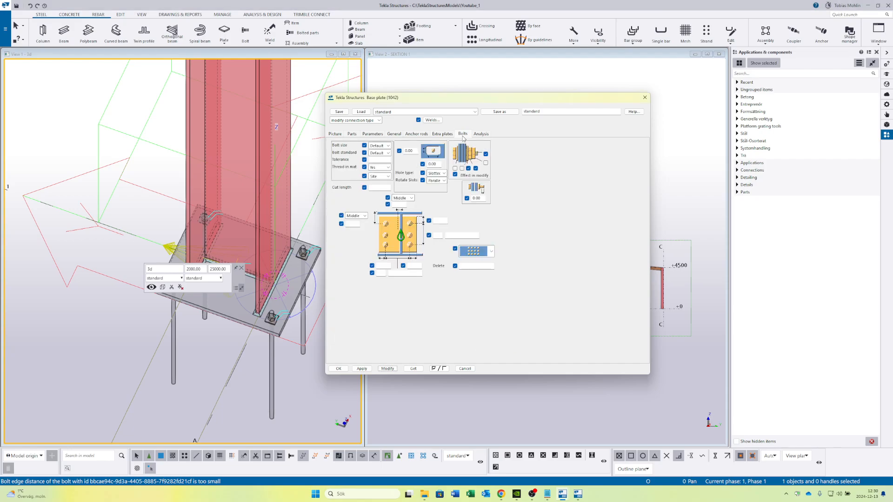
left_click(441, 236)
left_click(379, 273)
type("2")
left_click(239, 324)
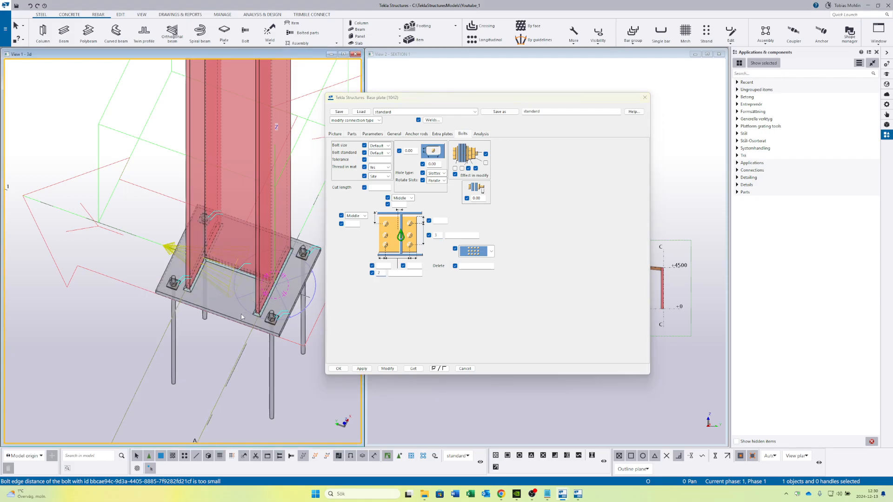
left_click(387, 368)
left_click(198, 350)
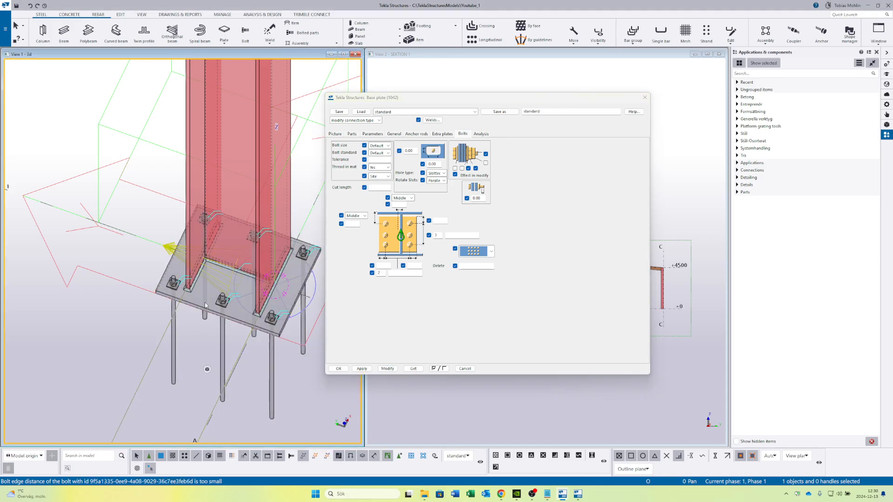
Try bolt spacings of 45 and 250 mm along the three-bolt direction and update the base plate
left_click(462, 234)
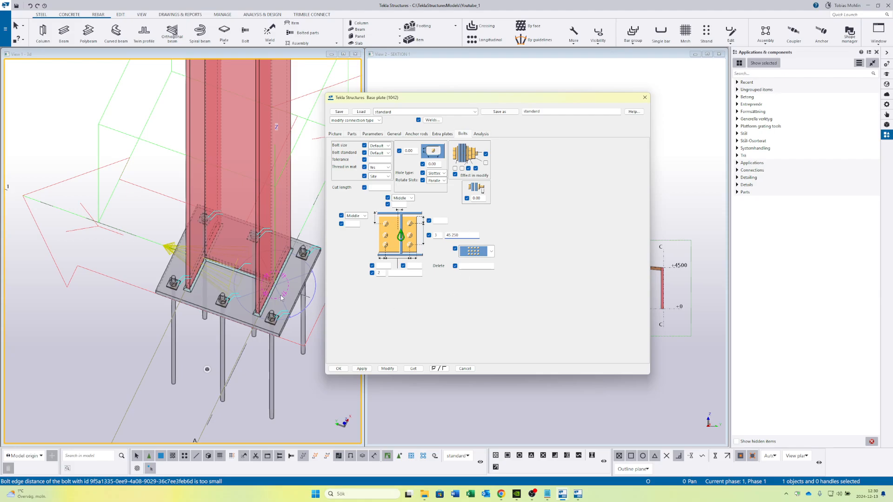
left_click(388, 369)
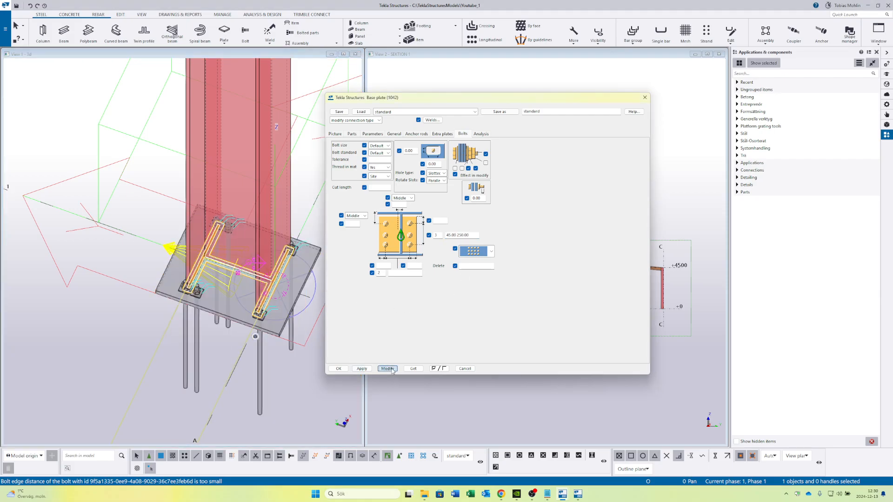
scroll(252, 320, "up", 3)
scroll(236, 308, "down", 2)
middle_click_drag(236, 309, 179, 296)
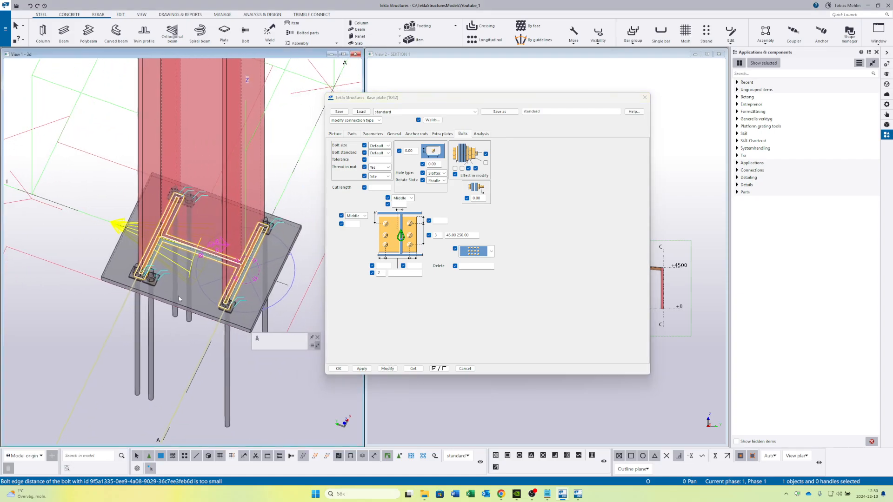
scroll(111, 271, "up", 2)
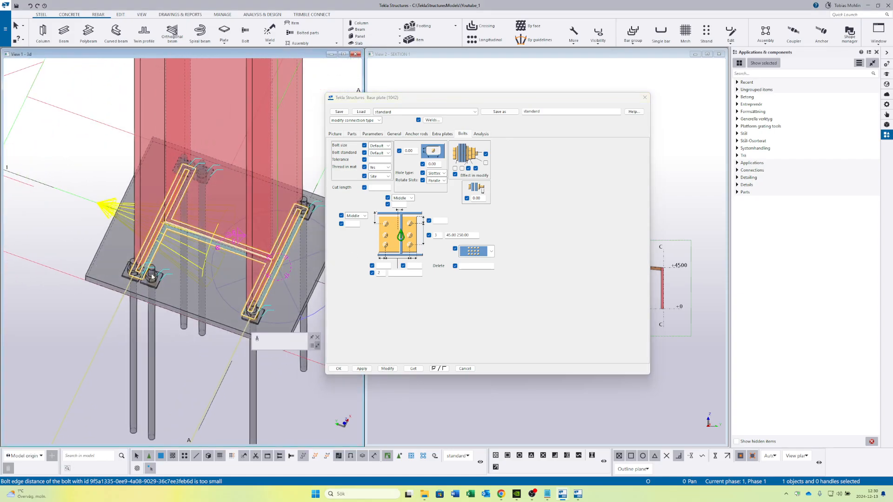
Clear the bolt spacing values along the three-bolt direction and update the base plate
left_click(472, 237)
left_click_drag(472, 236, 440, 236)
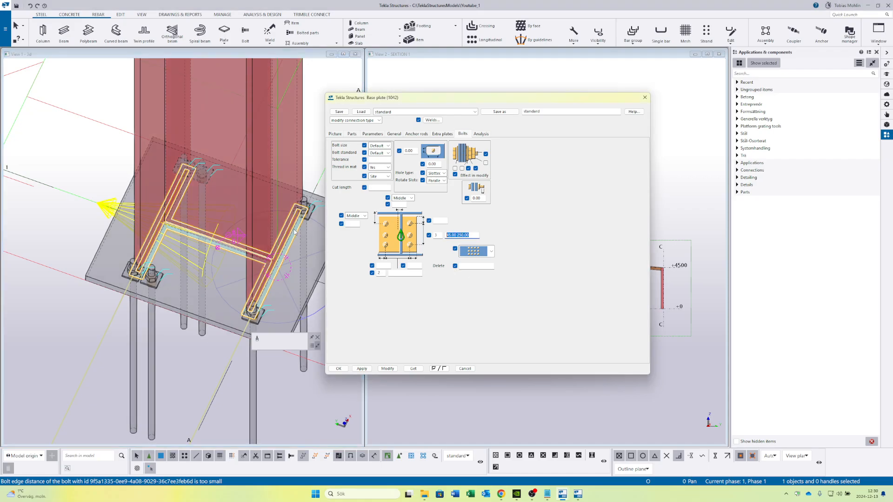
key("BackSpace")
left_click(201, 321)
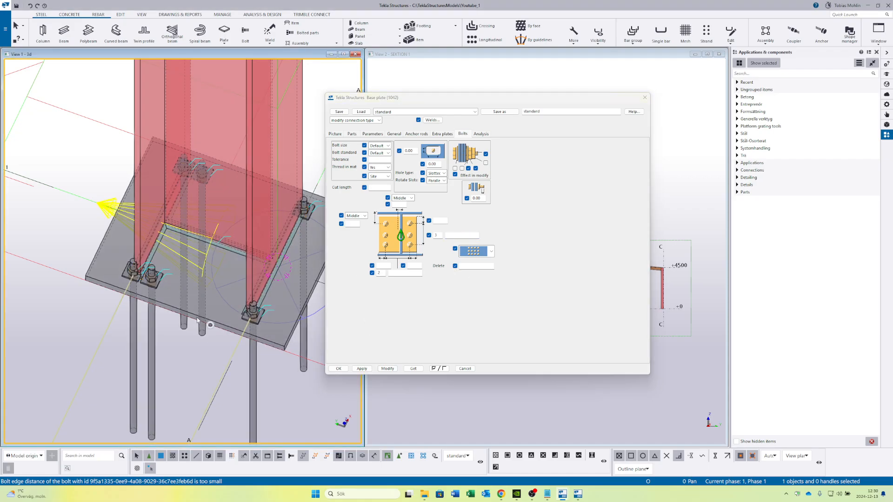
left_click(395, 370)
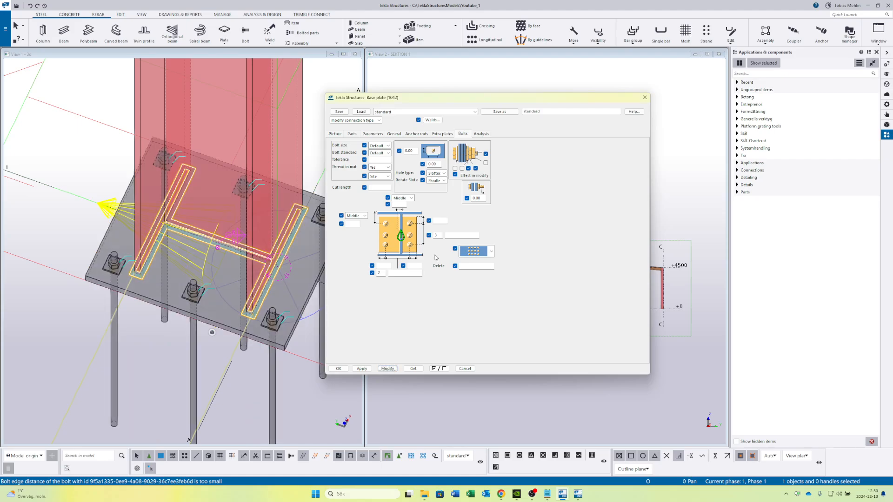
Set the bolt edge distance in the three-bolt direction to 50 mm and update the base plate
left_click(441, 221)
left_click(386, 369)
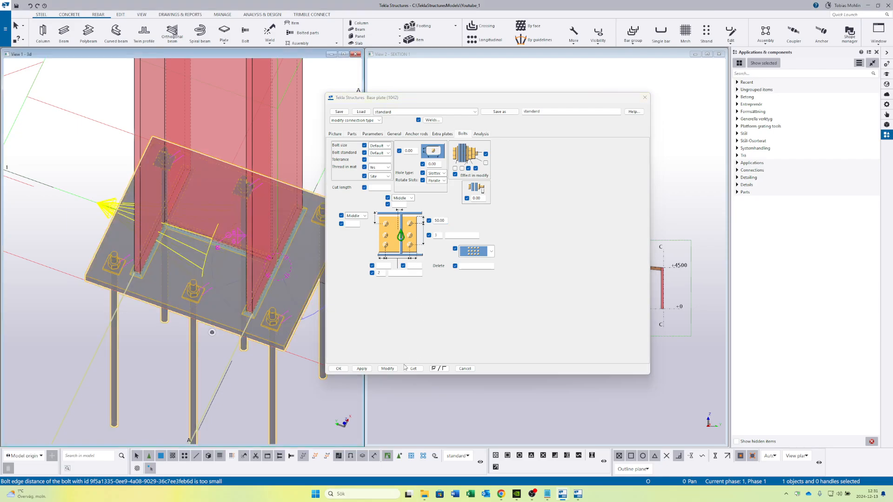
left_click(155, 348)
scroll(154, 348, "down", 2)
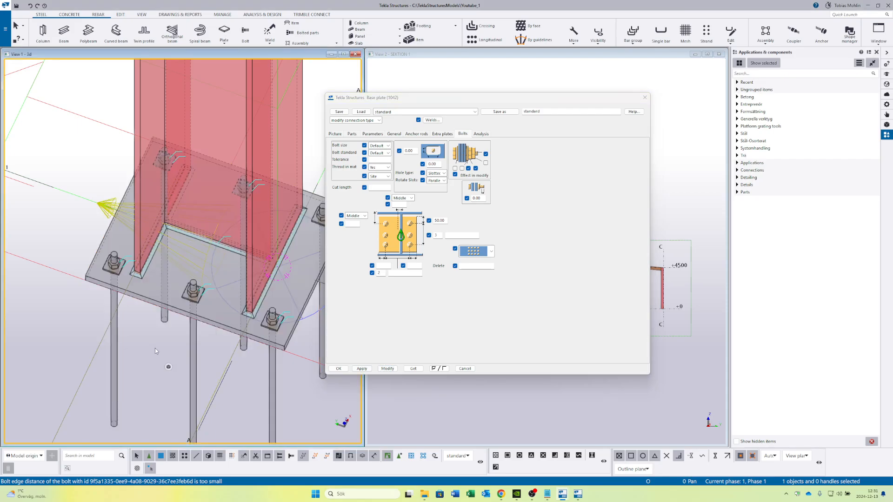
Set both bolt edge distances in the two-bolt direction to 70 mm, update the base plate and close its settings
scroll(209, 336, "up", 2)
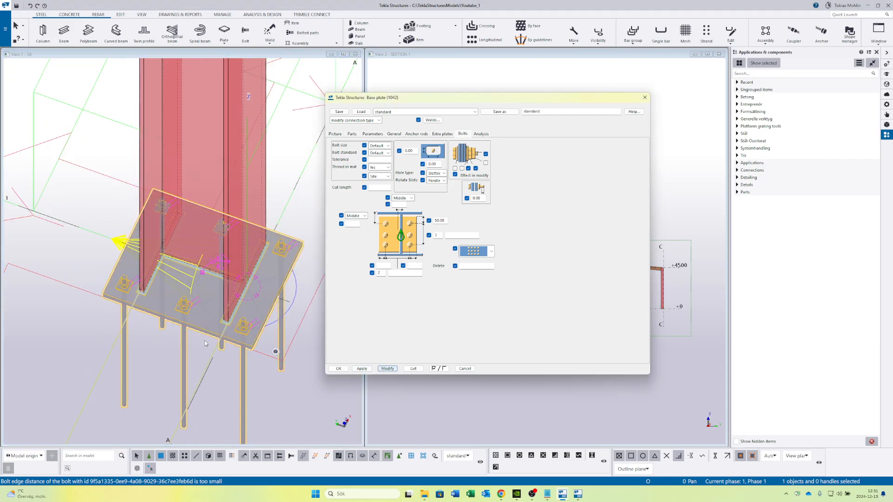
scroll(209, 341, "up", 2)
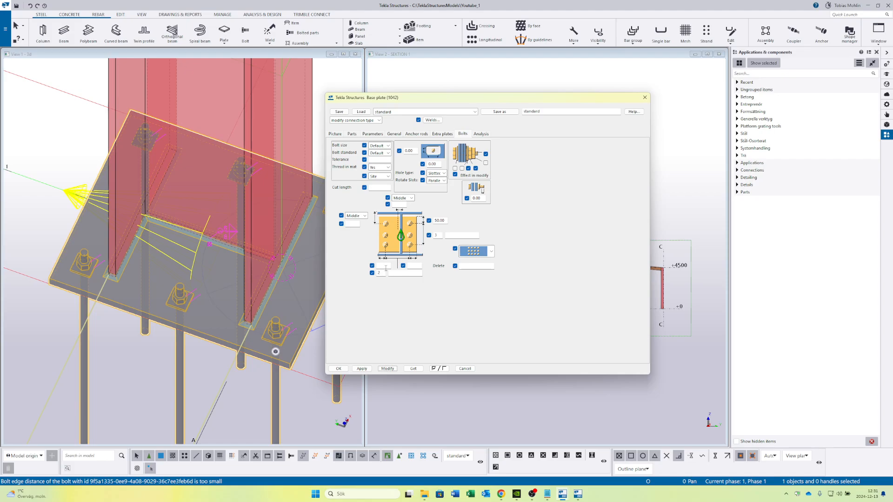
left_click(384, 266)
scroll(222, 321, "down", 3)
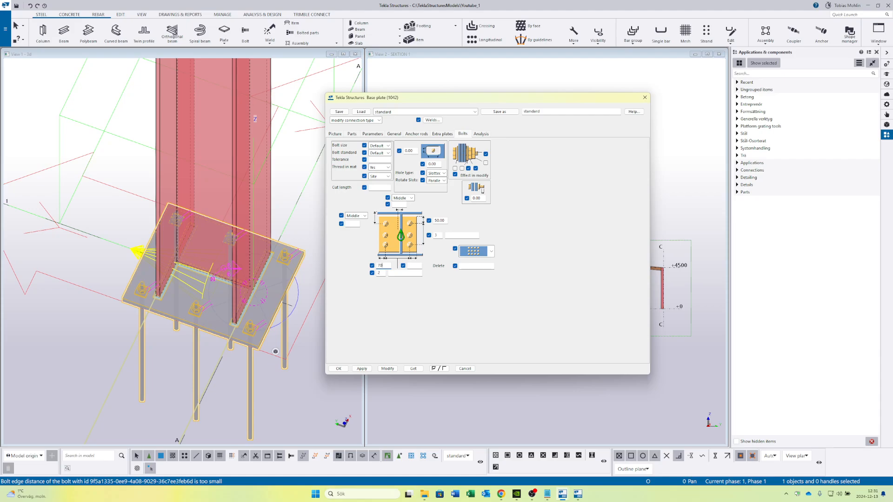
left_click(417, 265)
left_click(387, 370)
left_click(303, 403)
scroll(286, 361, "down", 3)
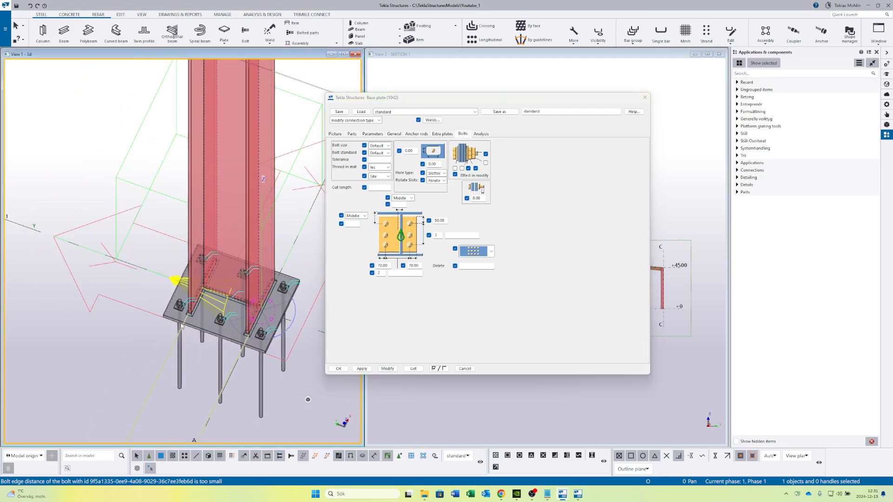
middle_click_drag(181, 327, 230, 209, "ctrl")
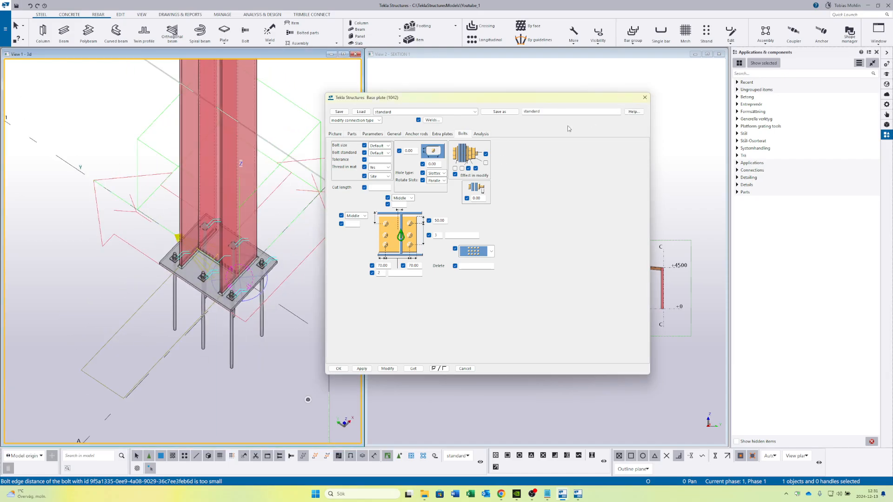
left_click(644, 97)
scroll(175, 223, "down", 2)
middle_click_drag(202, 275, 297, 311)
scroll(297, 312, "up", 2)
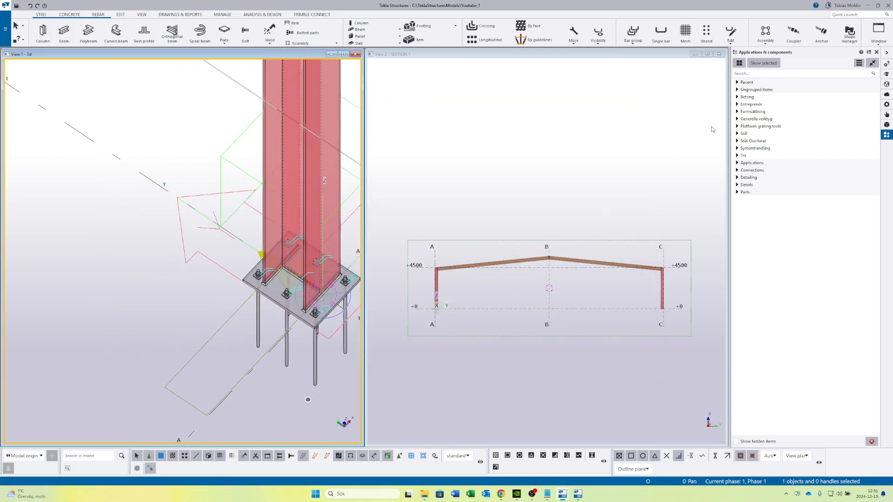
left_click(816, 75)
type("10")
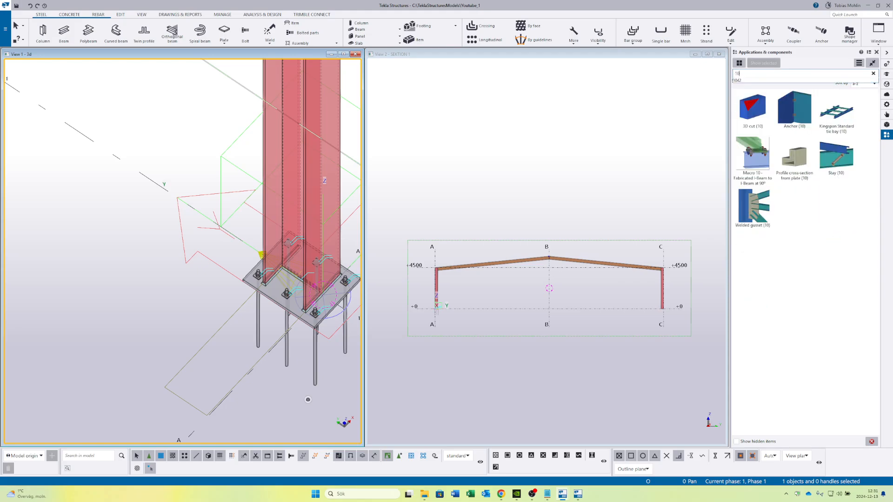
key("BackSpace")
key("BackSpace")
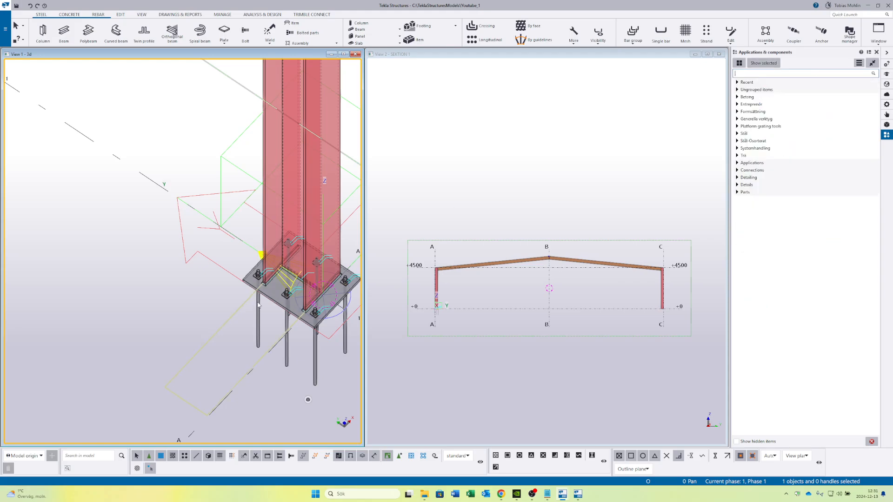
Open the finished base plate's settings and apply them as current, and search the component catalogue for 1042
double_click(289, 280)
middle_click_drag(309, 155, 205, 179)
scroll(205, 179, "down", 3)
scroll(205, 179, "down", 4)
scroll(197, 156, "down", 2)
middle_click_drag(66, 74, 205, 151)
scroll(204, 152, "down", 2)
scroll(156, 142, "up", 1)
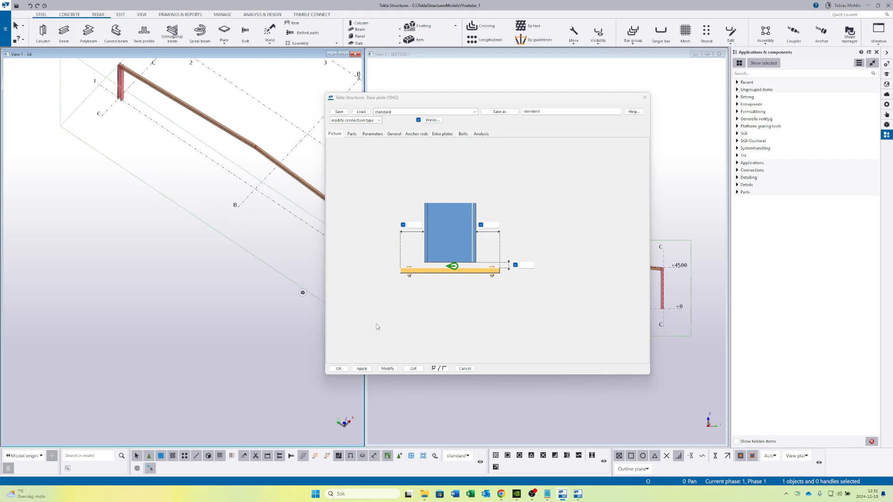
left_click(362, 369)
left_click(769, 74)
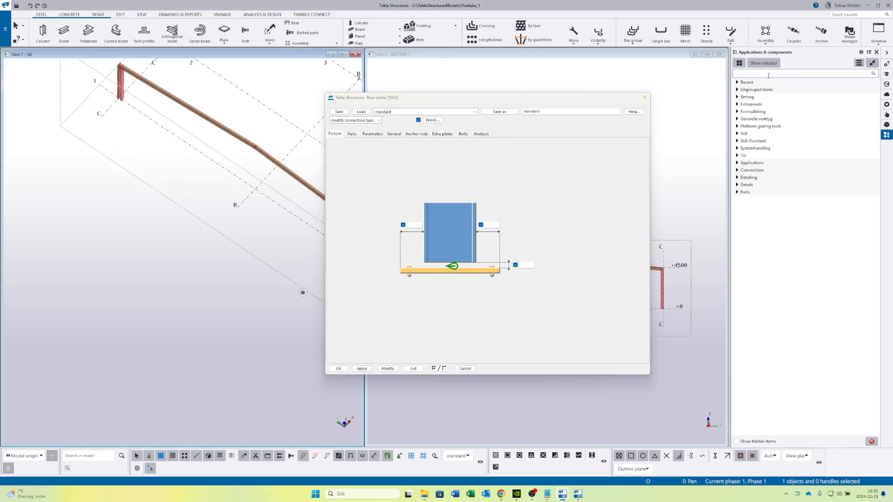
type("1042")
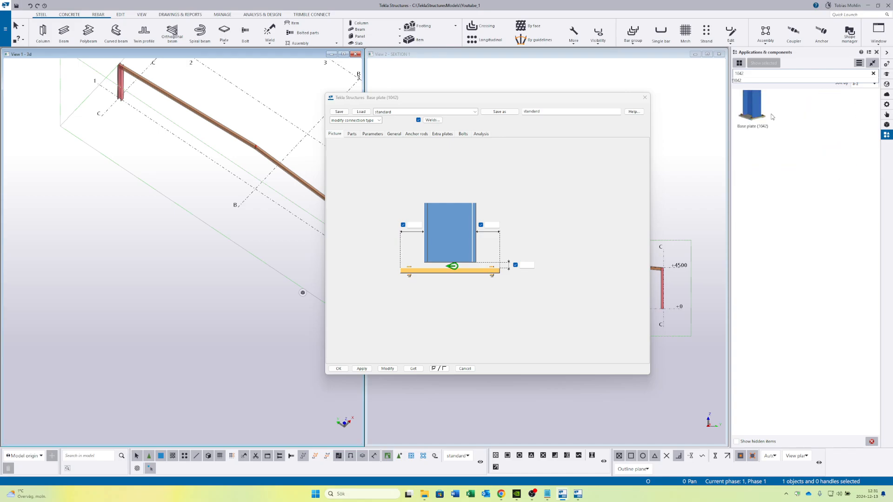
Add a Base plate (1042) component to the foot of the column at gridlines C and 1
left_click(756, 115)
scroll(191, 251, "up", 5)
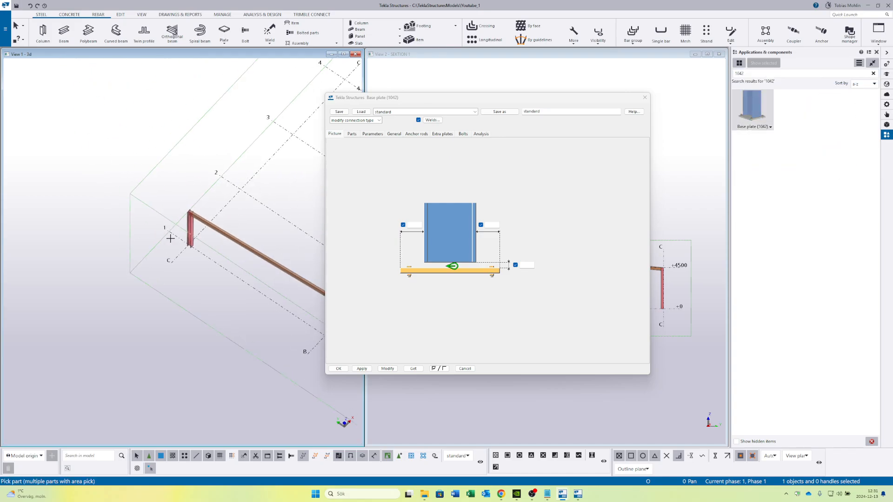
left_click(193, 251)
left_click(192, 251)
scroll(192, 261, "down", 4)
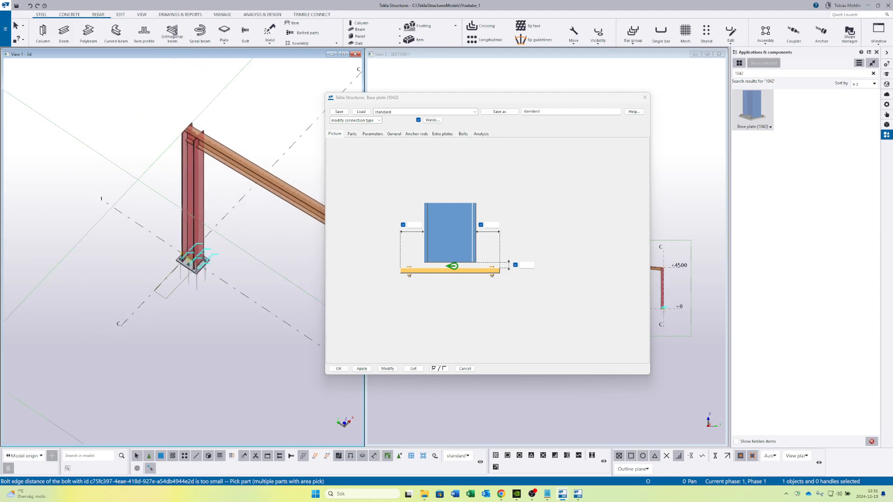
scroll(186, 298, "up", 2)
middle_click_drag(186, 298, 213, 327)
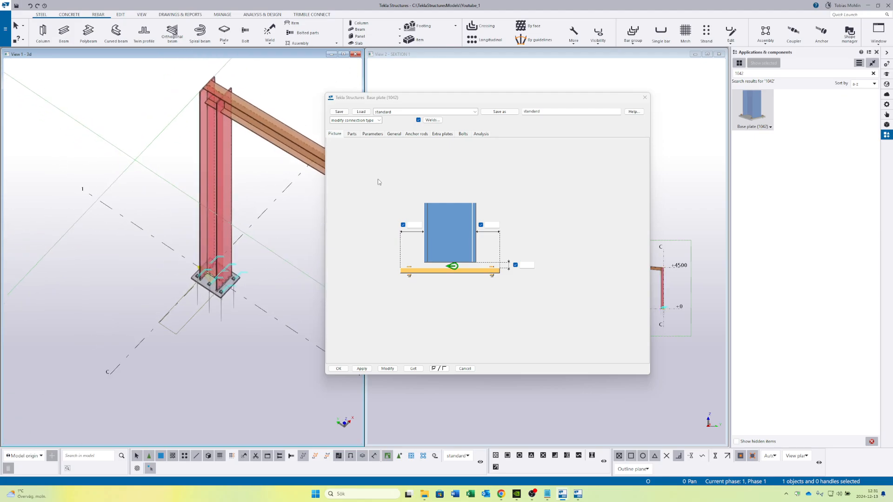
Save the base plate settings under the name Baseplate_01 and close the settings dialog
left_click_drag(481, 101, 561, 109)
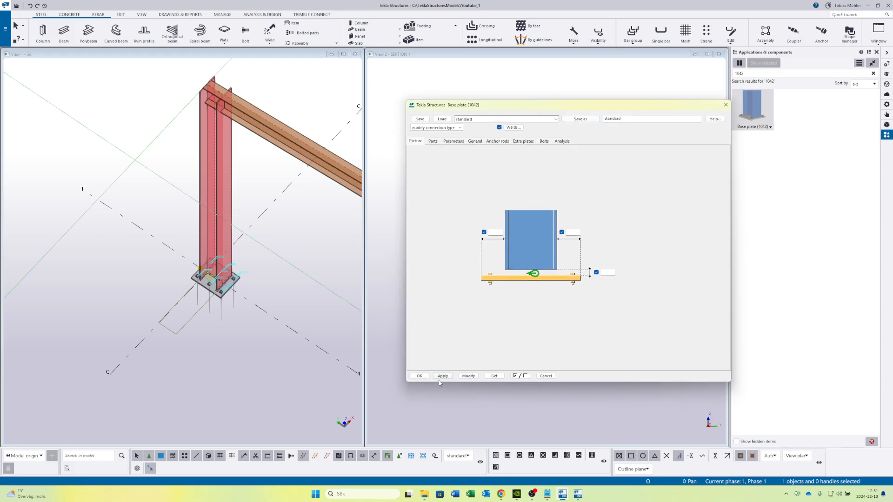
double_click(647, 121)
type("Baseplate_01")
left_click(587, 120)
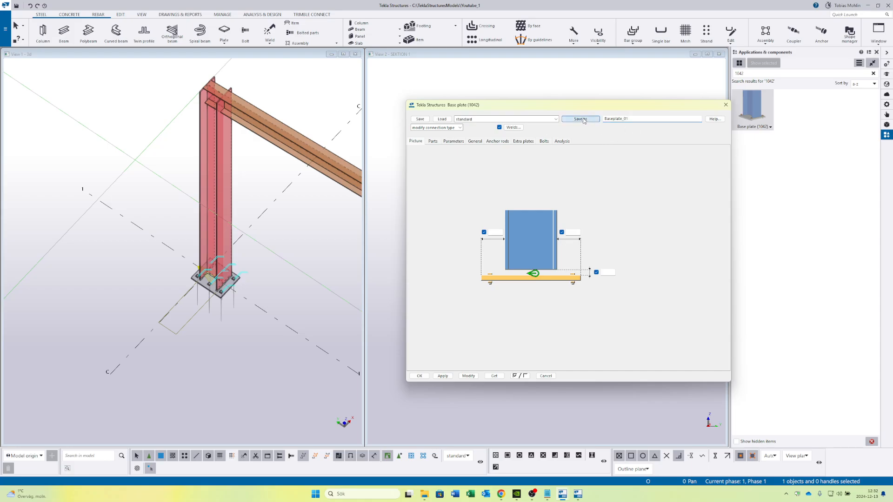
left_click(725, 105)
Delete the base plate component from the foot of the column at gridlines C and 1
scroll(213, 299, "up", 2)
left_click(211, 296)
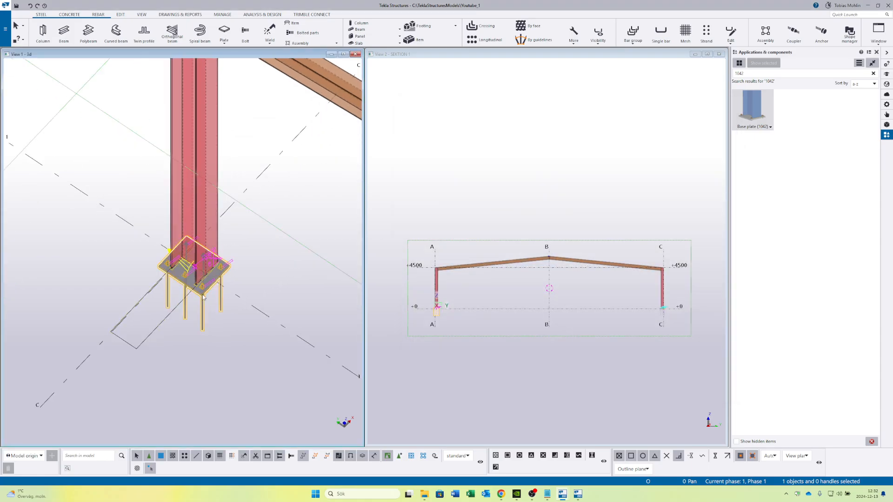
key("Delete")
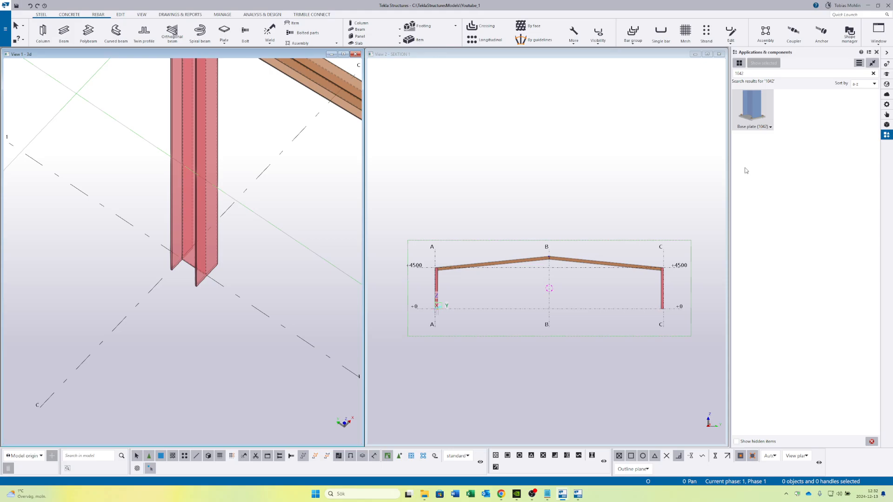
Load the standard settings into the Base plate (1042) component, apply them and close the dialog
double_click(762, 112)
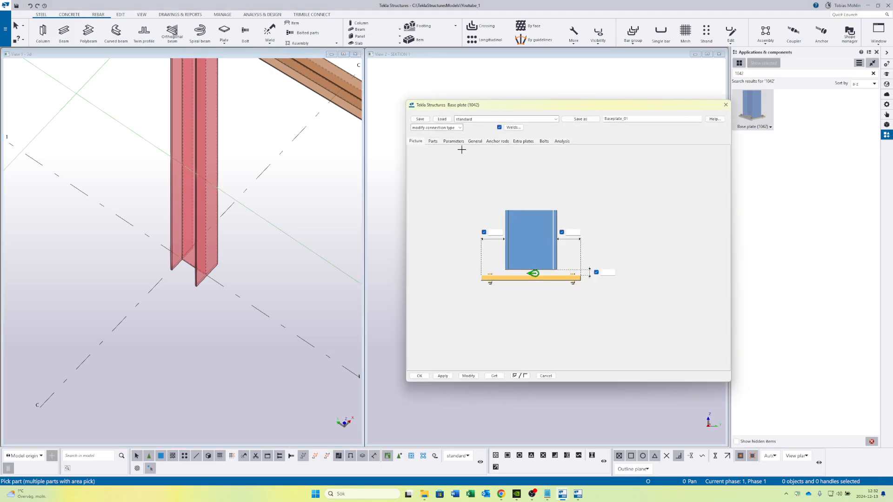
left_click(432, 141)
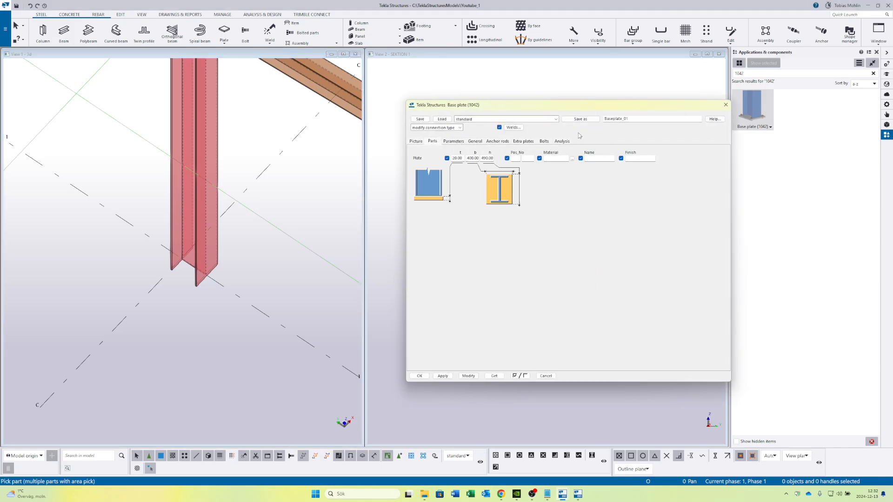
left_click(556, 119)
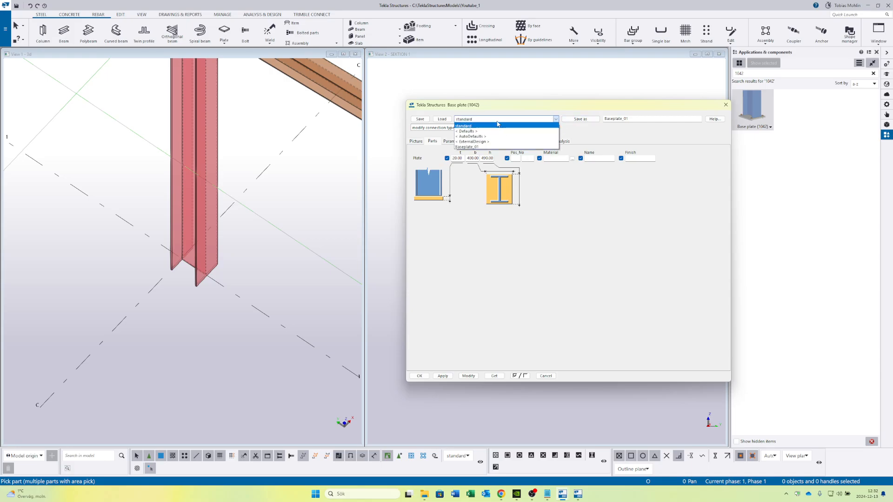
left_click(466, 126)
left_click(443, 119)
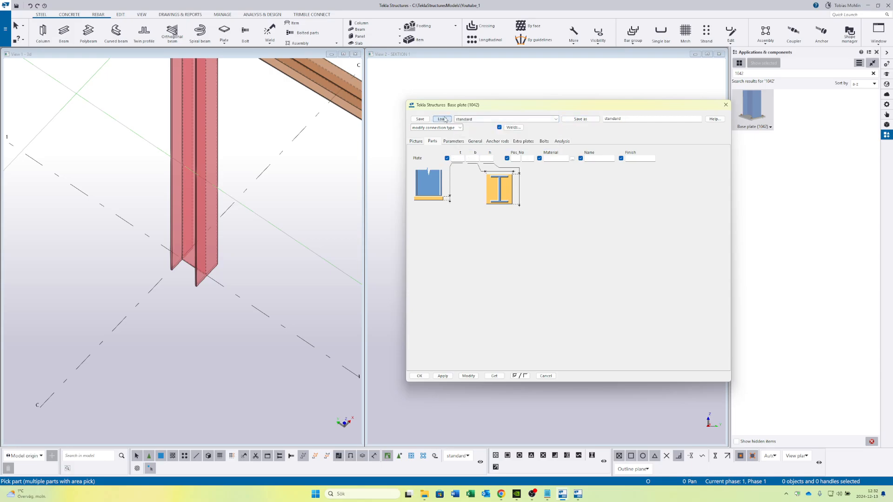
left_click(443, 377)
left_click(725, 104)
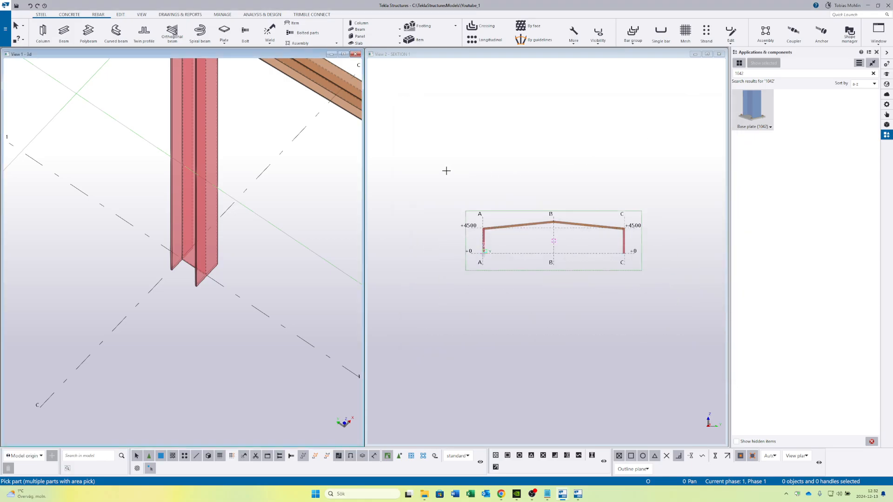
Place a base plate with the standard settings on the foot of the column at gridlines C and 1
middle_click_drag(210, 152, 228, 163)
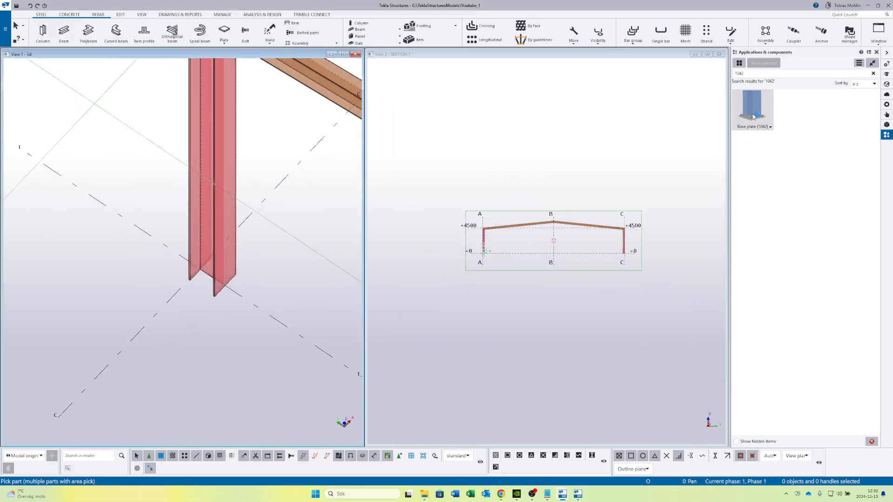
double_click(767, 114)
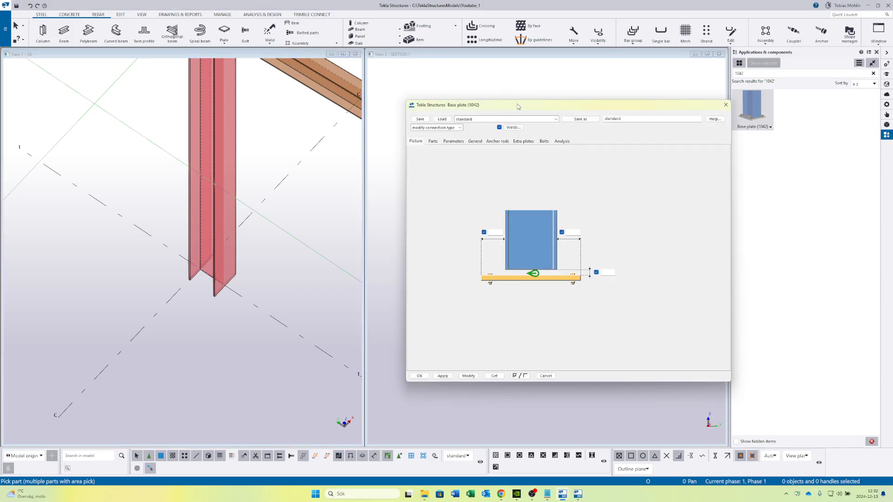
left_click(219, 264)
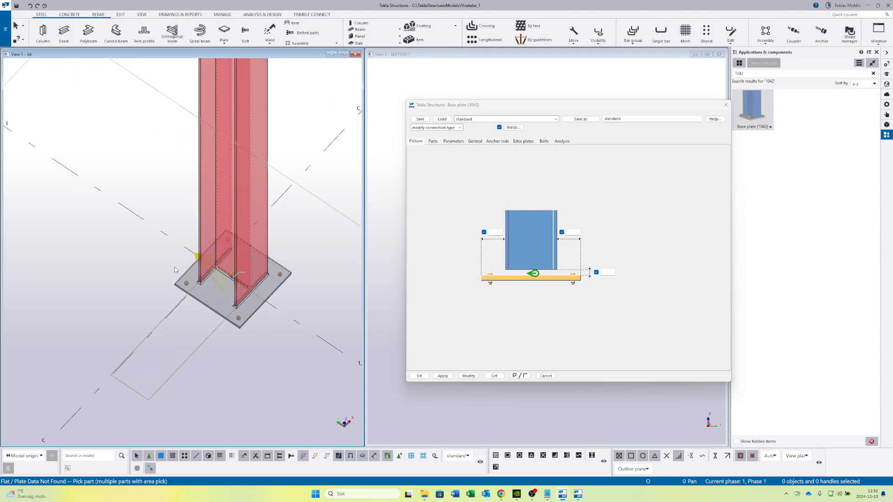
key("Escape")
scroll(181, 278, "up", 3)
scroll(208, 295, "up", 1)
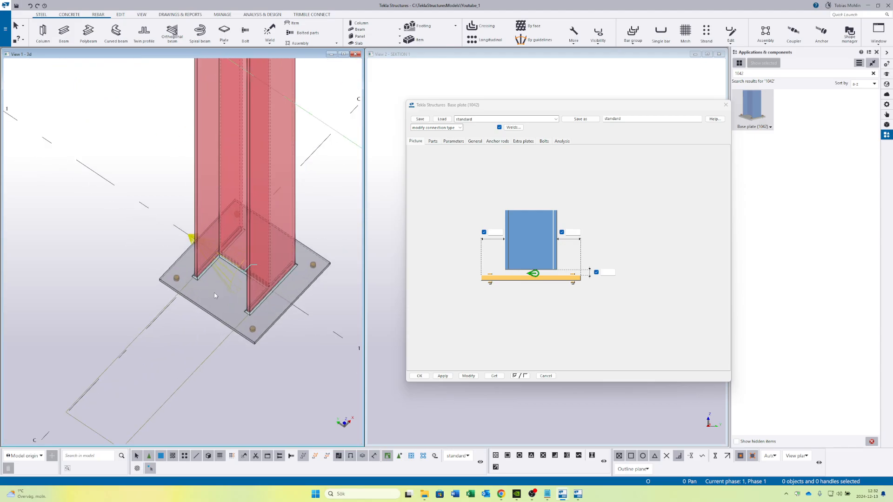
middle_click_drag(208, 295, 165, 271)
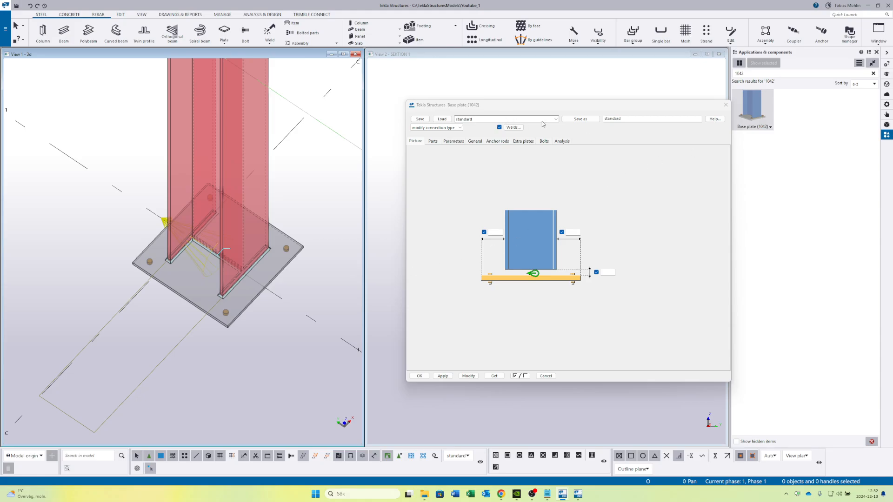
left_click(725, 105)
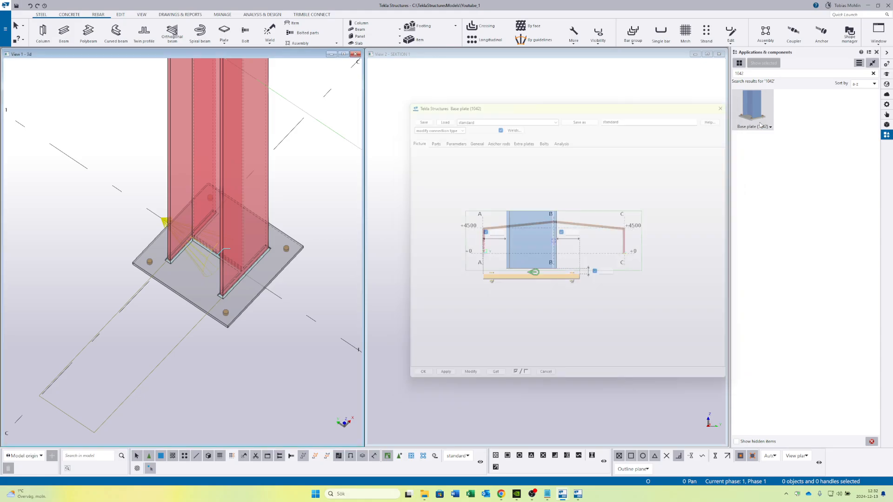
Load the saved Baseplate_01 settings into the Base plate (1042) component and show its plate dimensions
left_click(761, 126)
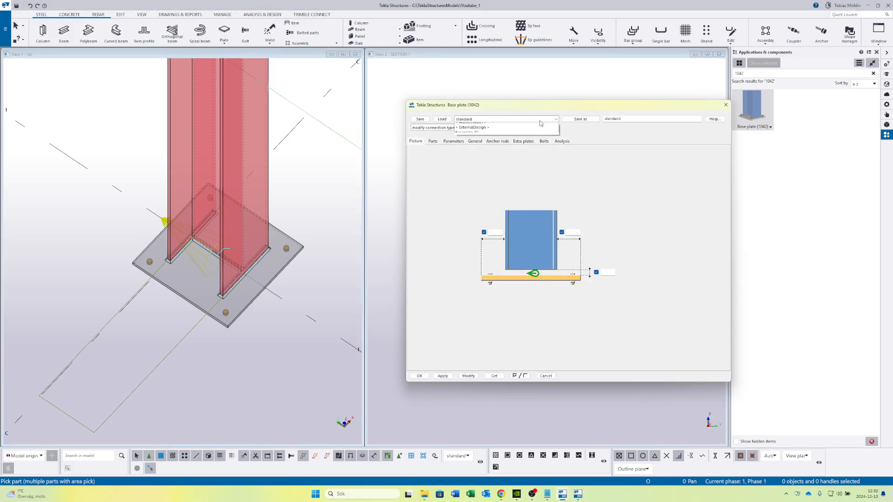
left_click(510, 119)
left_click(466, 147)
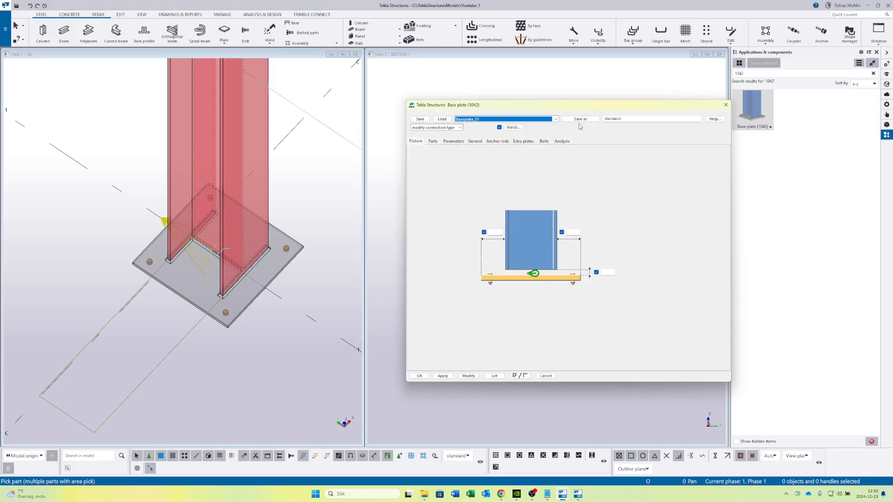
left_click(443, 119)
left_click(433, 141)
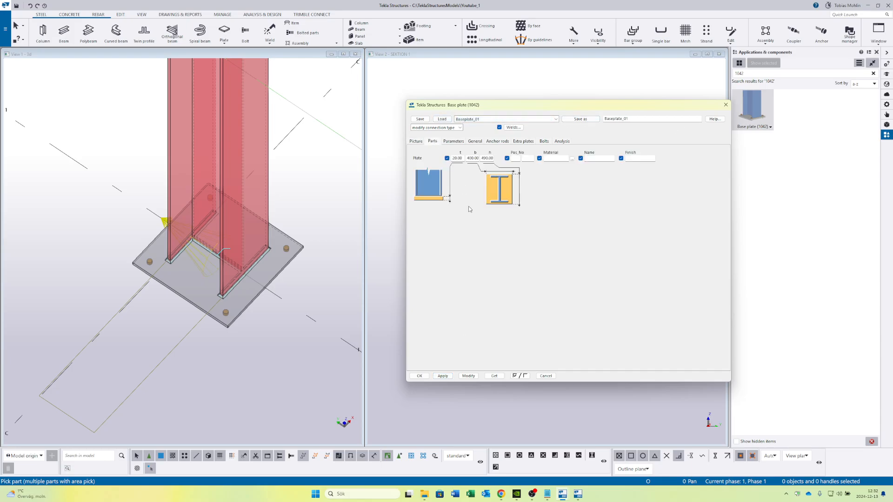
Place the base plate with the Baseplate_01 settings on the foot of the column at gridlines C and 1
left_click(215, 275)
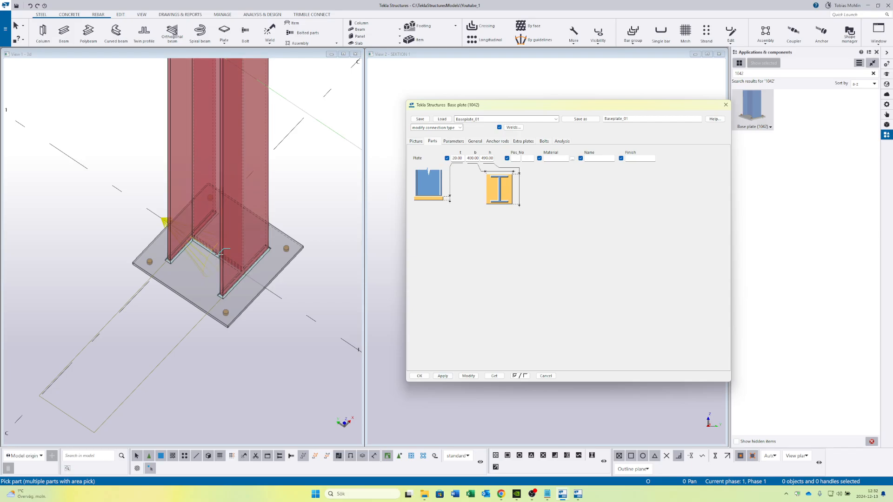
left_click(188, 303)
key("Escape")
scroll(206, 310, "down", 5)
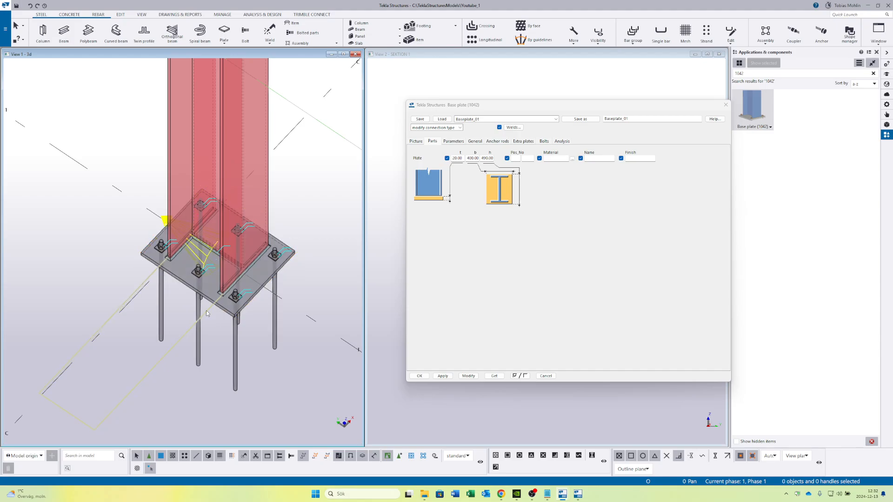
left_click(725, 105)
scroll(319, 259, "down", 3)
scroll(319, 259, "down", 3)
middle_click_drag(319, 259, 132, 193)
middle_click_drag(296, 290, 144, 173)
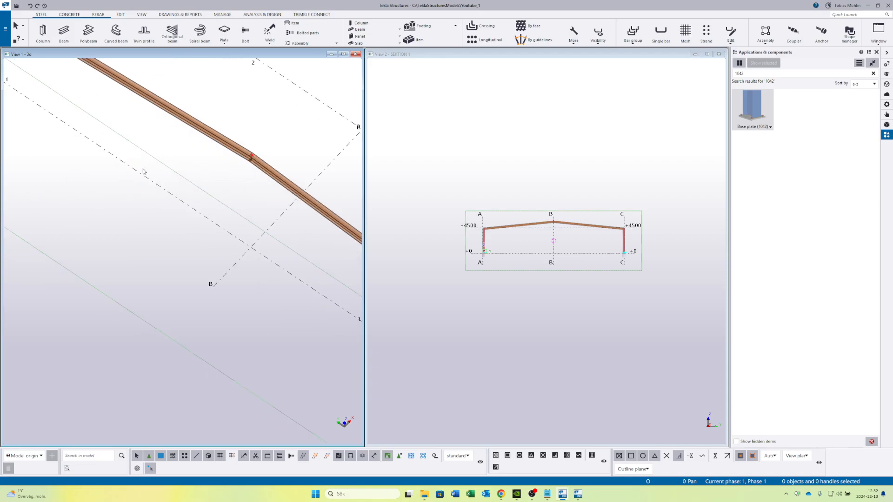
Search the component catalog for "haun" after bringing the whole frame into the 3D view
scroll(263, 265, "down", 3)
middle_click_drag(263, 265, 164, 175)
scroll(271, 239, "down", 1)
middle_click_drag(209, 254, 222, 193, "ctrl")
scroll(195, 241, "down", 2)
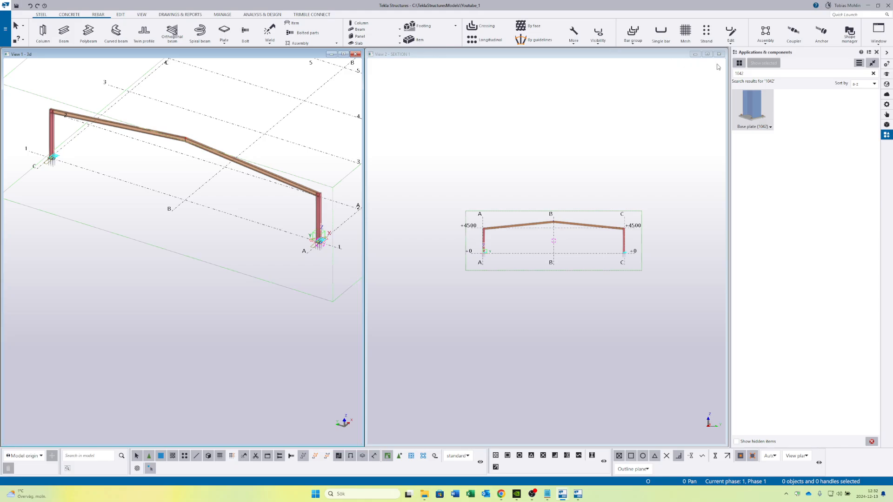
left_click_drag(757, 74, 652, 88)
key("BackSpace")
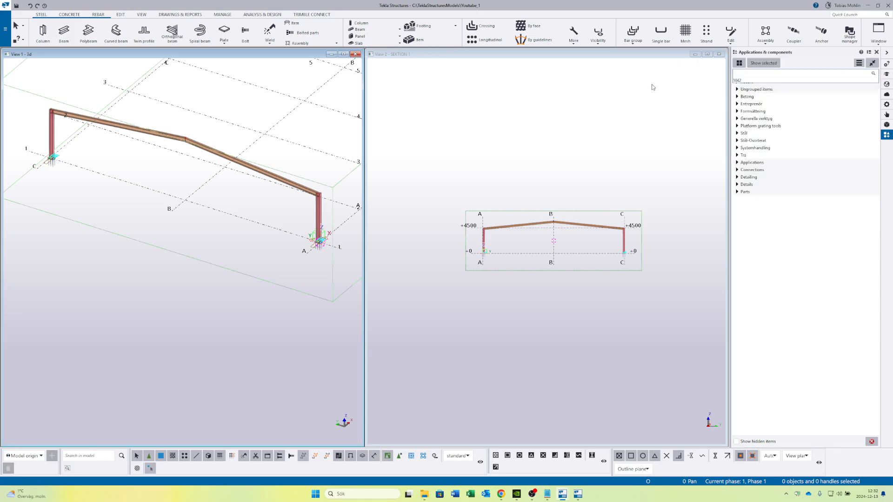
type("haun")
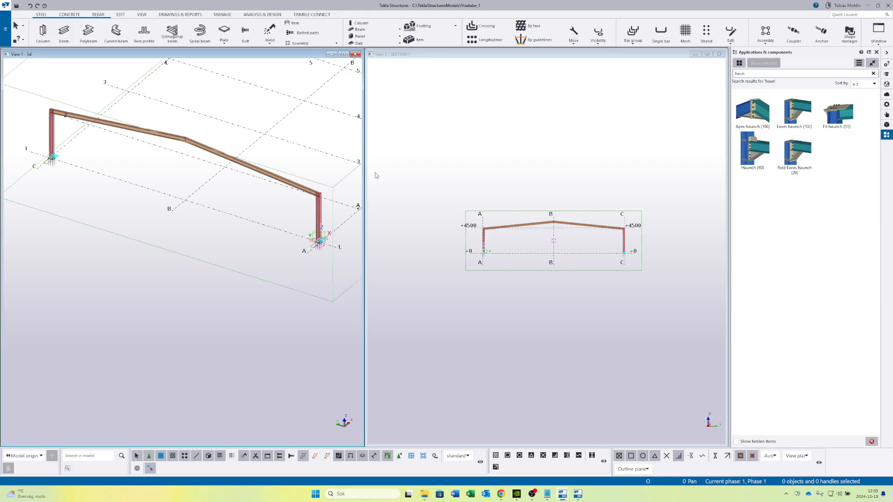
Start the Eaves haunch (102) component for the eaves corner at gridline C and review its part settings
scroll(619, 232, "up", 5)
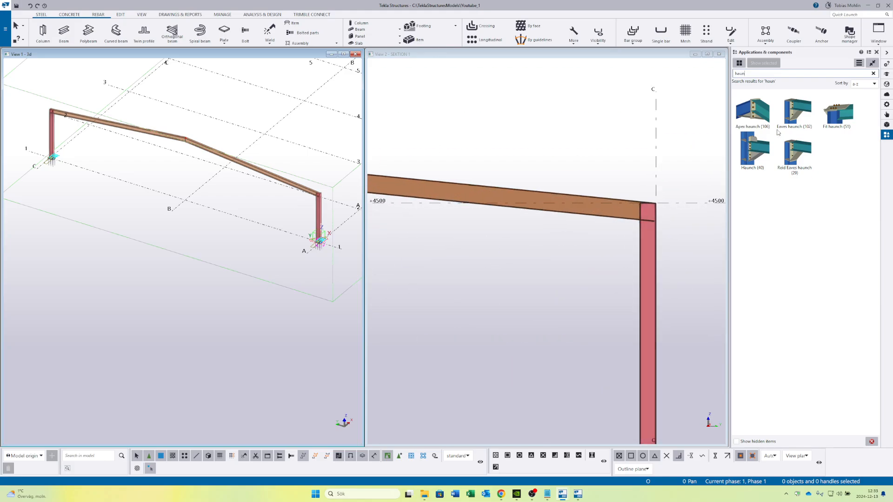
double_click(796, 111)
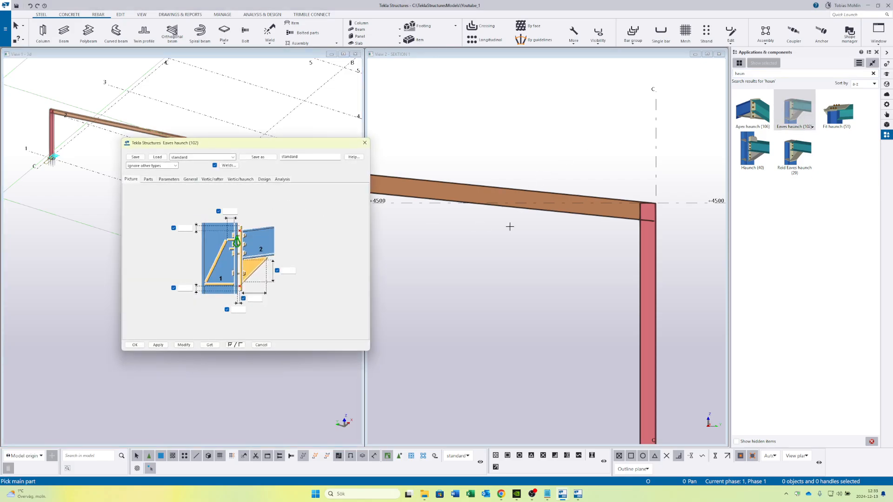
middle_click_drag(510, 226, 444, 244)
scroll(593, 256, "up", 2)
middle_click_drag(593, 255, 548, 272)
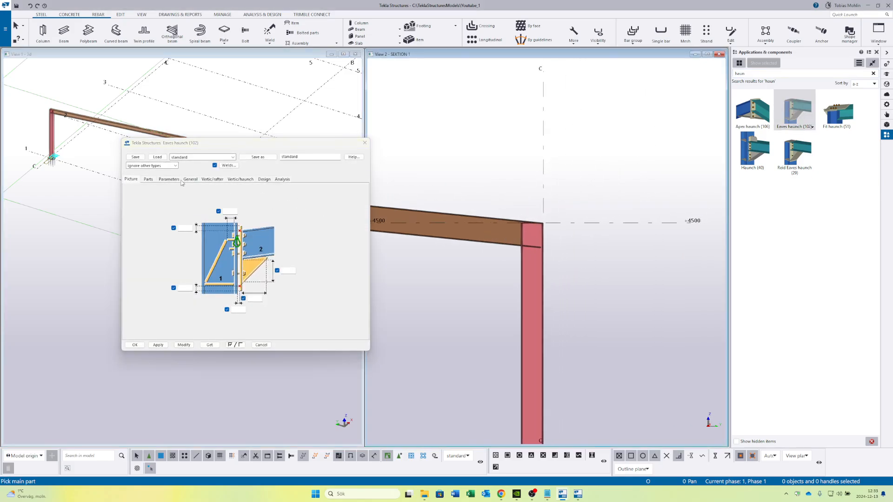
left_click(148, 180)
scroll(393, 231, "up", 1)
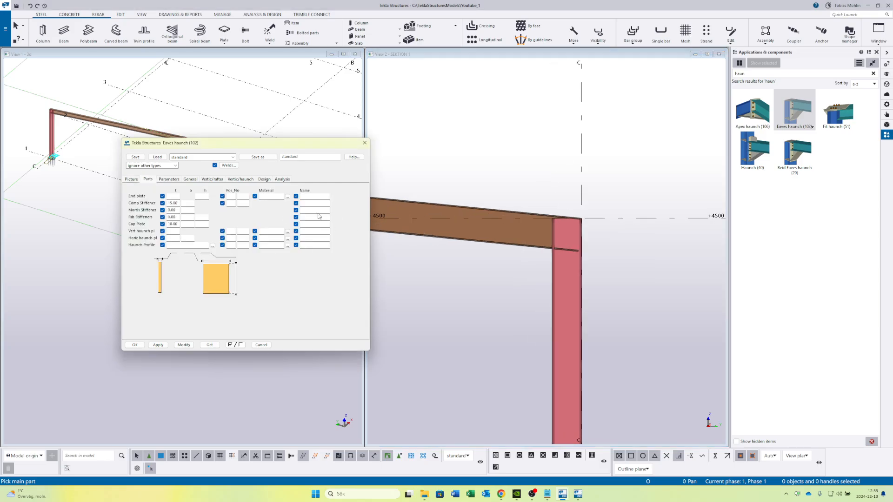
left_click(132, 180)
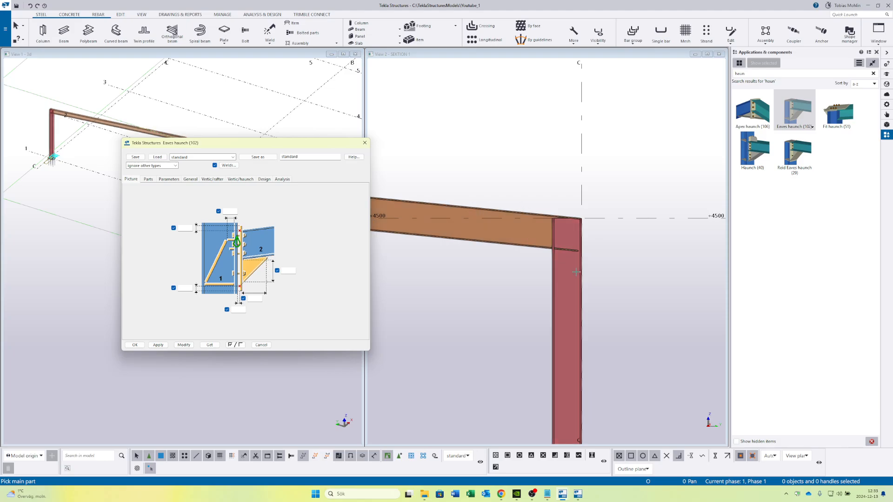
Try placing the eaves haunch at gridline C with the rafter as main part and the column as secondary part, and undo it
left_click(535, 245)
left_click(554, 264)
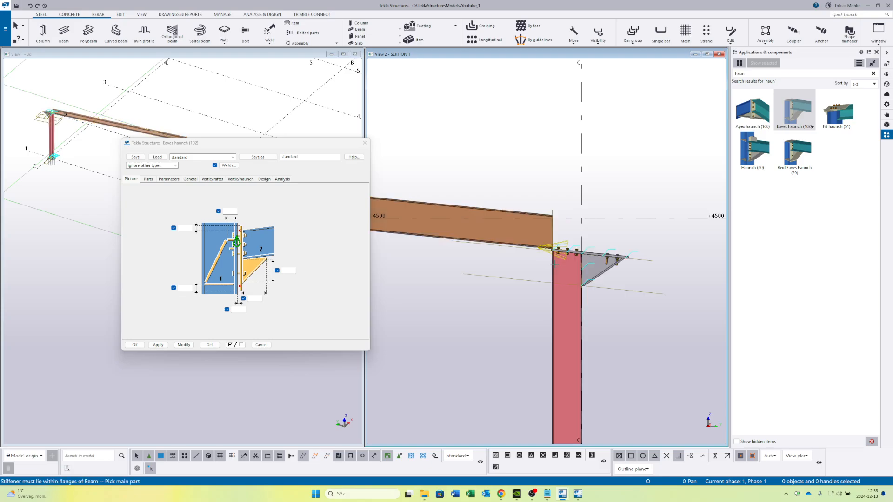
scroll(605, 275, "up", 5)
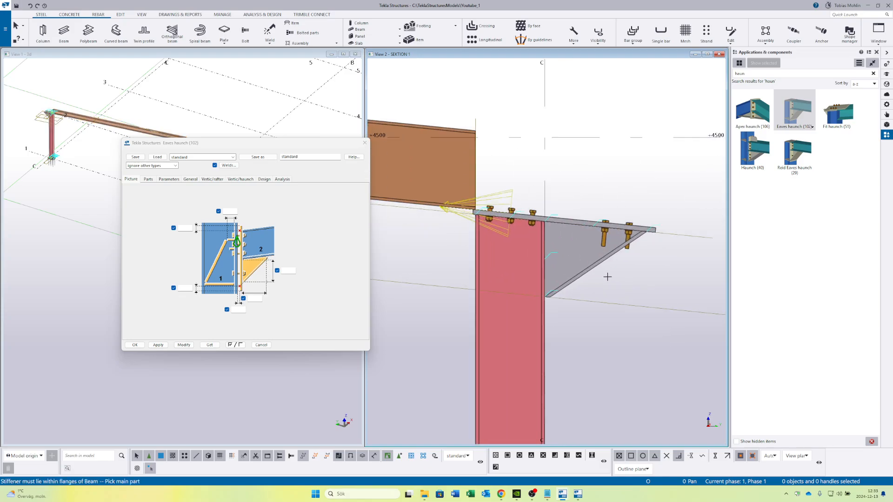
right_click(613, 279)
left_click(626, 285)
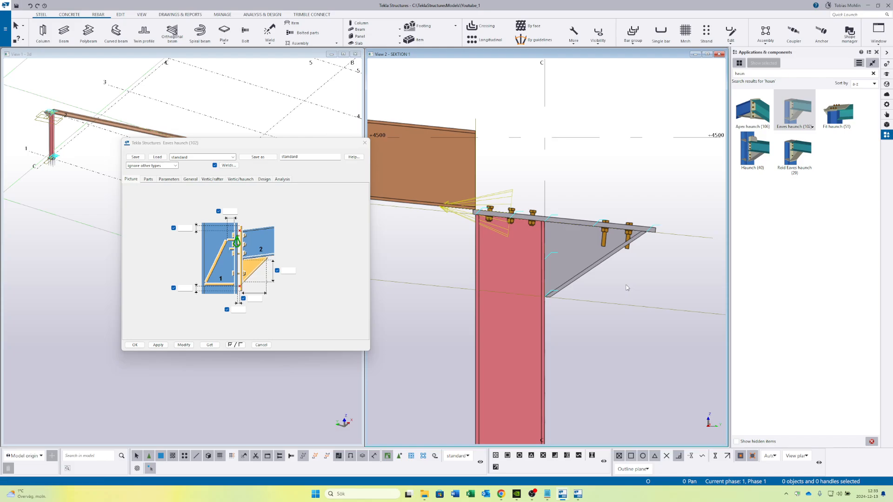
key("ctrl+z")
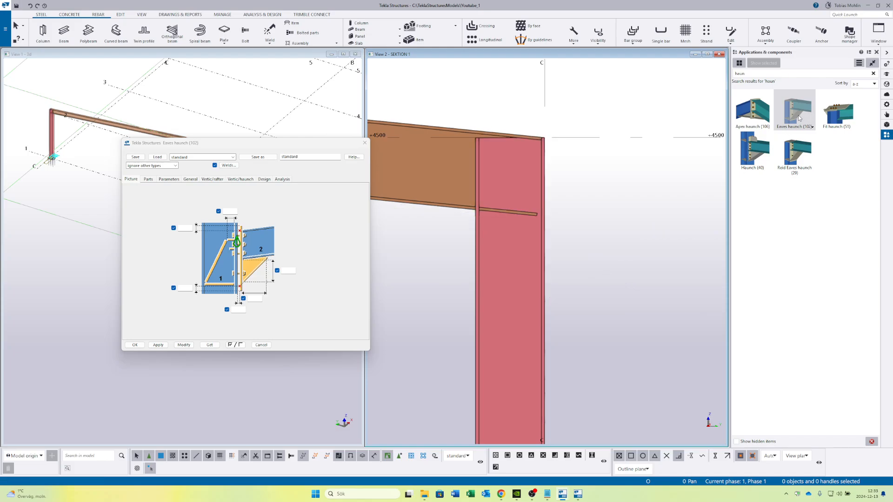
Place the eaves haunch at gridline C with the column as main part and the rafter as secondary part
left_click(799, 118)
left_click(475, 248)
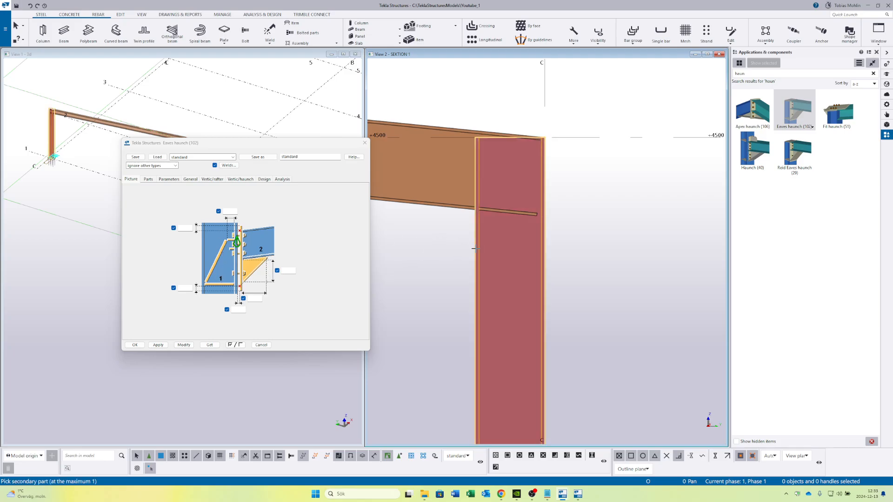
left_click(432, 126)
scroll(584, 250, "down", 3)
right_click(493, 259)
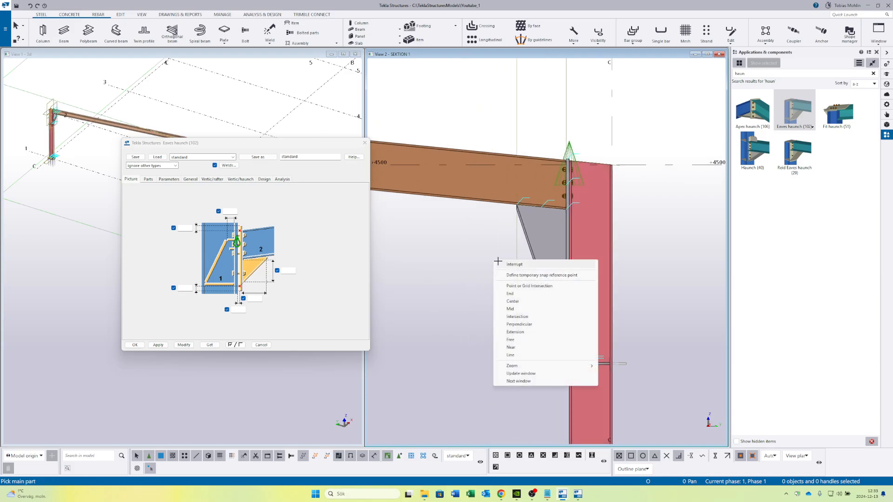
left_click(501, 262)
Set the placed eaves haunch's Haunch Length to 2000, modify the component with it and close its settings
scroll(463, 247, "down", 1)
middle_click_drag(463, 247, 406, 218)
scroll(489, 237, "up", 2)
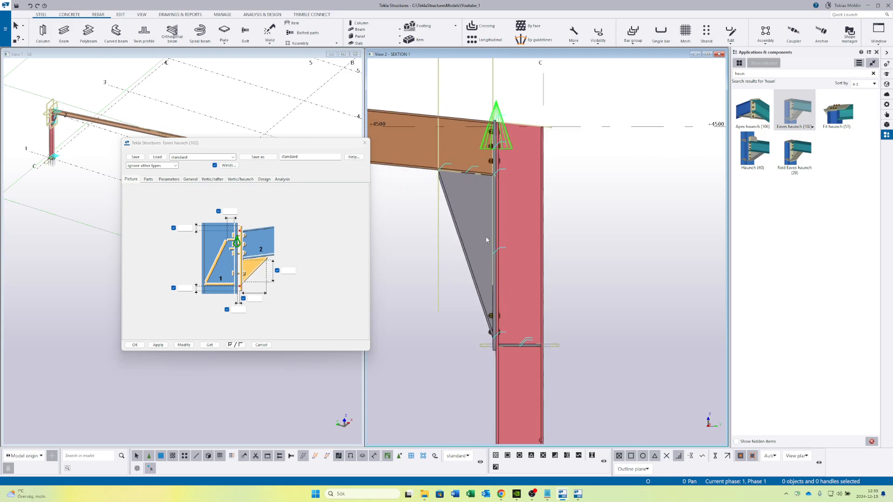
left_click(461, 215)
left_click(149, 180)
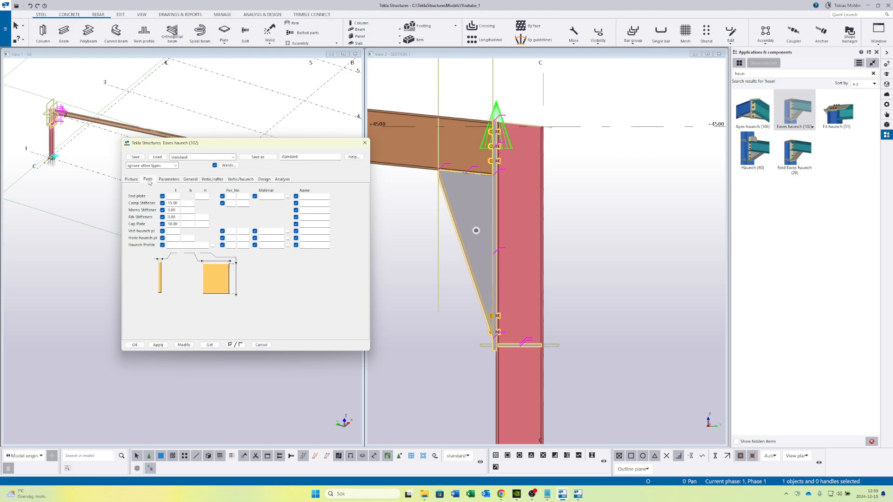
left_click(175, 181)
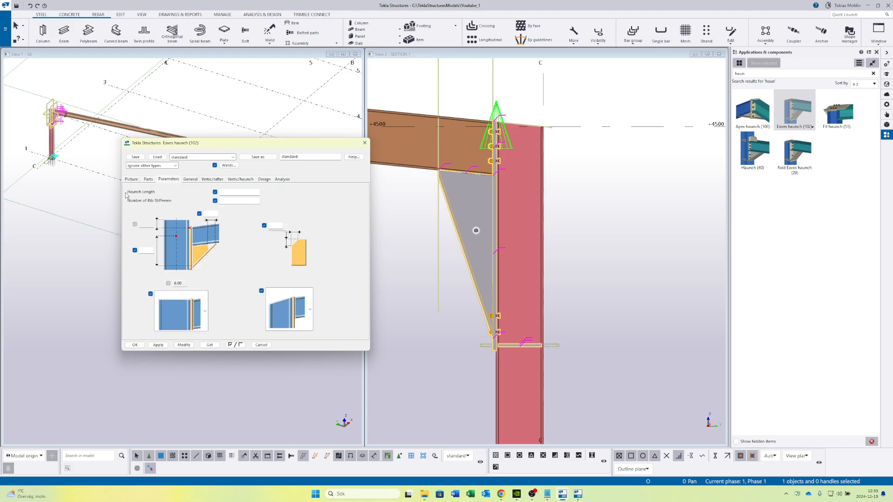
left_click(225, 194)
left_click(184, 345)
scroll(519, 259, "down", 3)
middle_click_drag(458, 260, 500, 253)
scroll(535, 271, "down", 3)
scroll(523, 224, "up", 5)
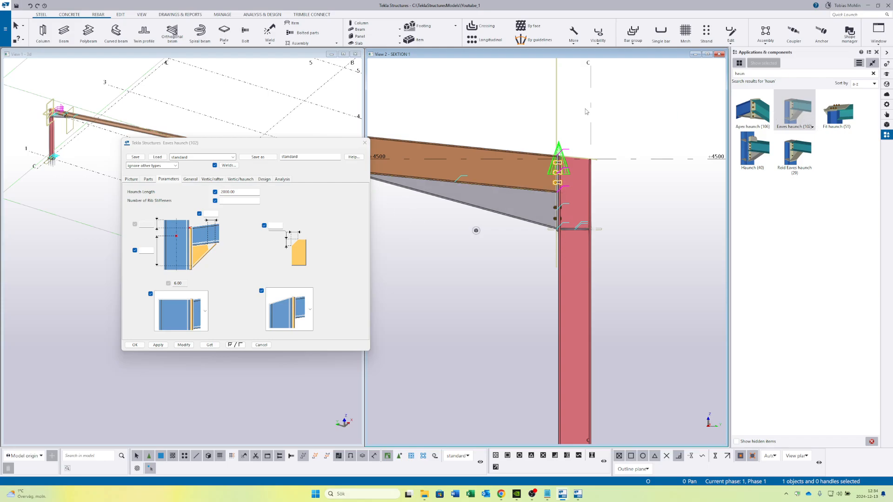
left_click(364, 143)
Switch the 3D view to plan view and show the base plate at gridlines A and 1 up close
middle_click_drag(247, 106, 252, 135)
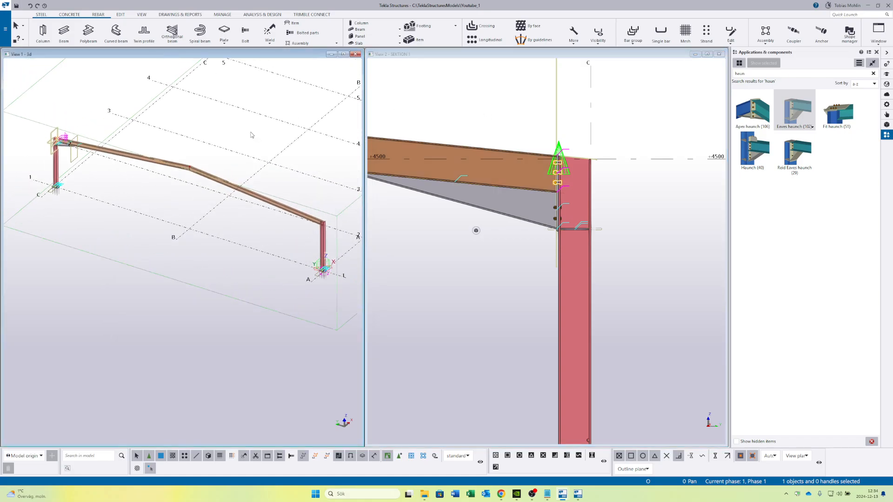
key("ctrl+p")
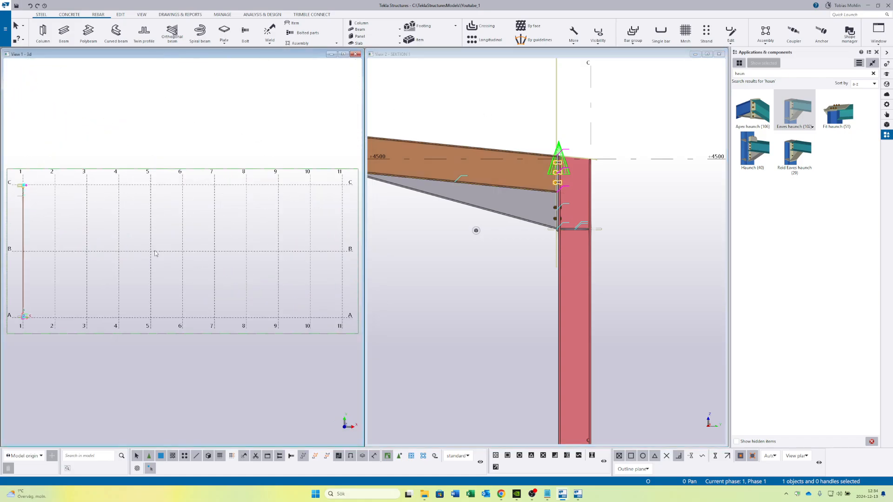
scroll(38, 312, "up", 3)
middle_click_drag(28, 316, 141, 302)
scroll(144, 312, "up", 9)
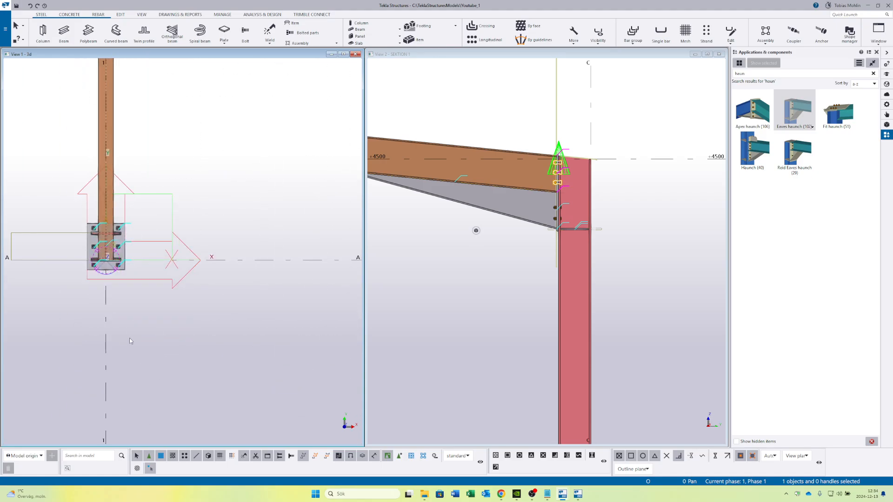
scroll(46, 229, "up", 3)
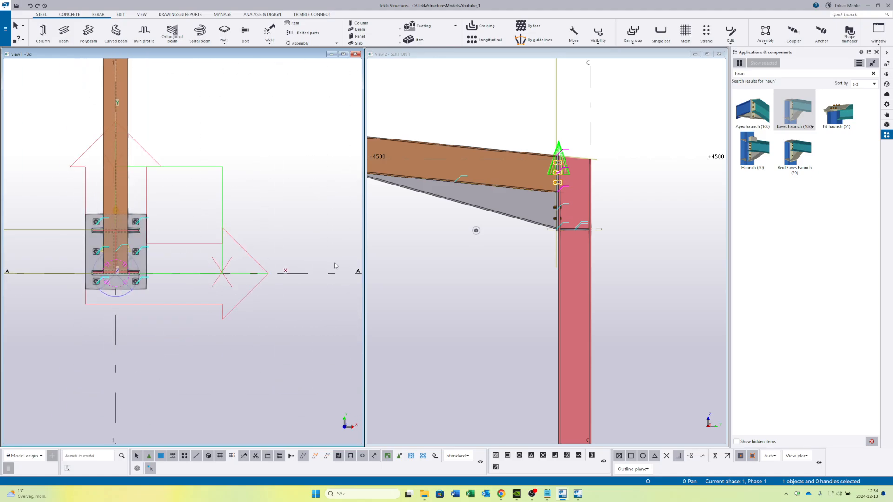
Examine the haunch and rafter at gridline C in the section, and the rafter above the base plate in plan
left_click(524, 221)
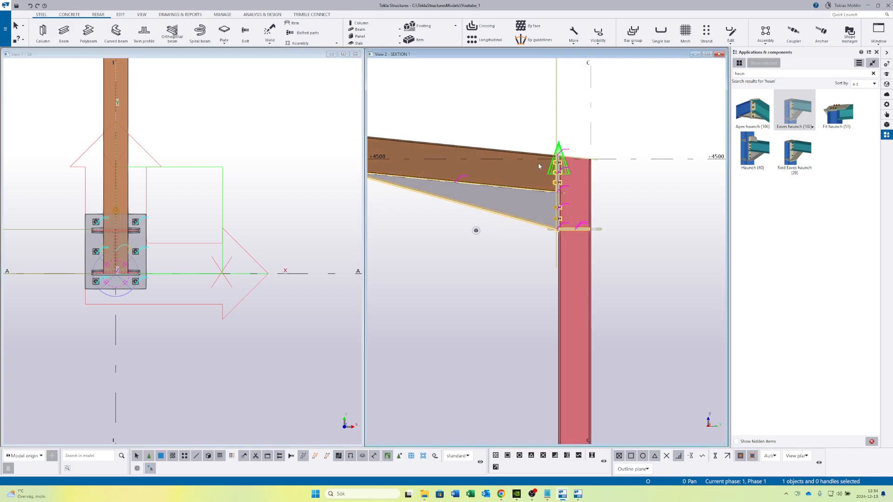
left_click(485, 149)
middle_click_drag(459, 126, 531, 138)
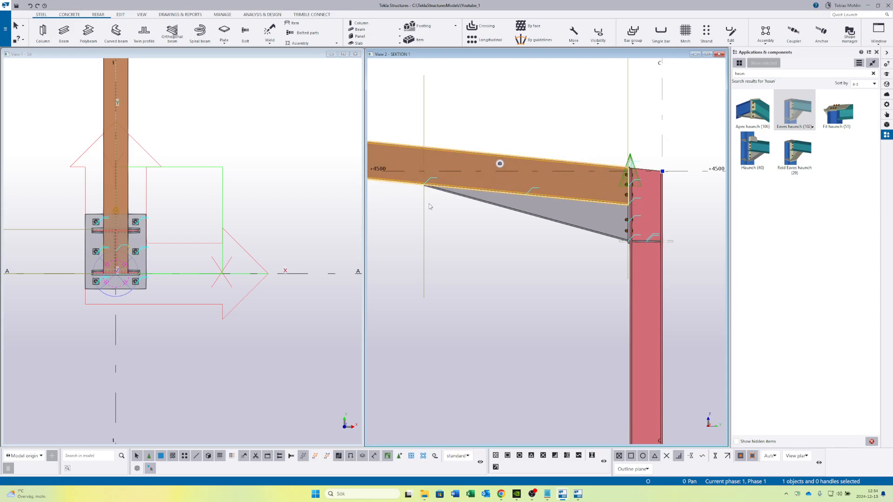
middle_click_drag(147, 180, 222, 186)
scroll(230, 230, "up", 2)
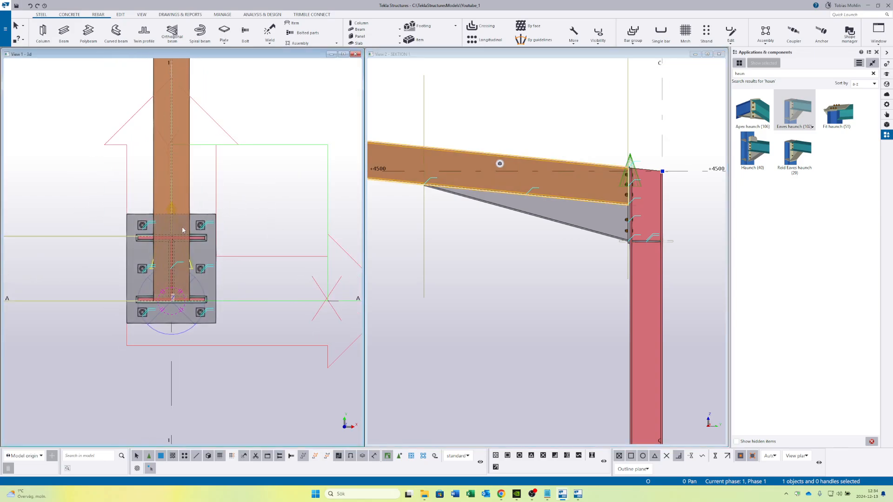
scroll(133, 200, "up", 5)
left_click(74, 193)
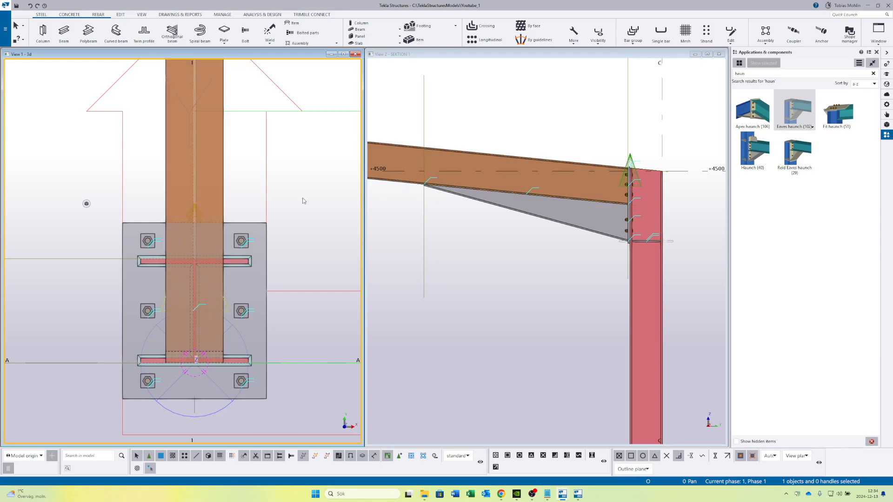
scroll(186, 211, "down", 4)
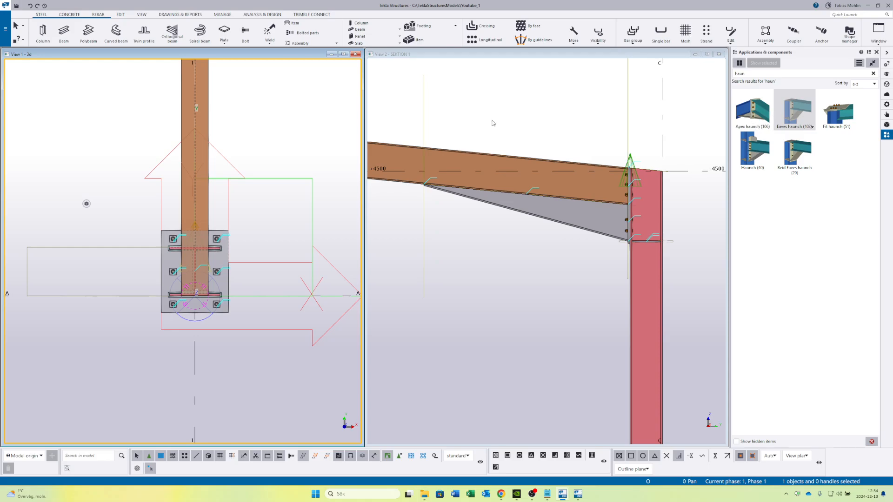
scroll(186, 223, "up", 2)
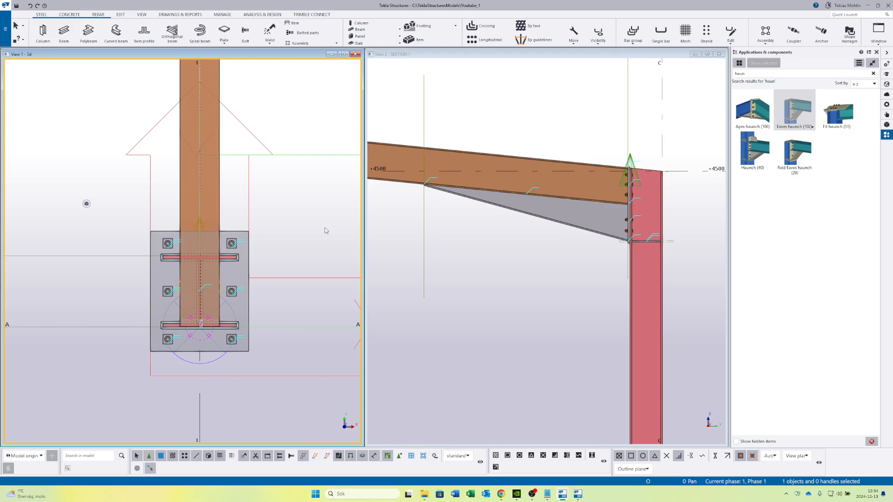
Open the settings of the eaves haunch at gridline C, set the Rib Stiffeners thickness to 10 and modify the component
scroll(654, 199, "up", 3)
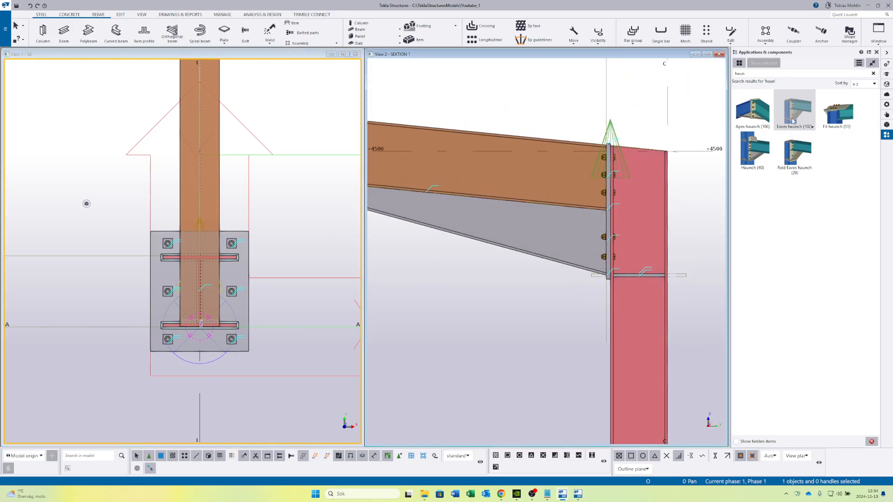
double_click(563, 253)
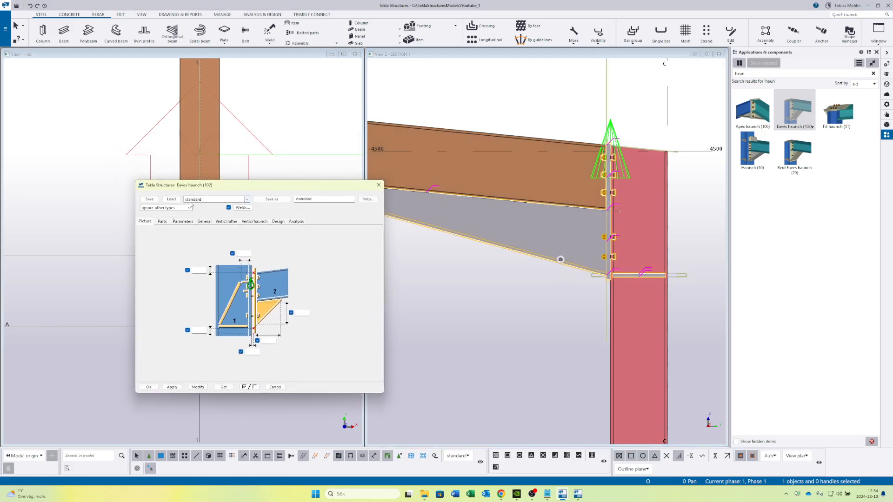
left_click(182, 222)
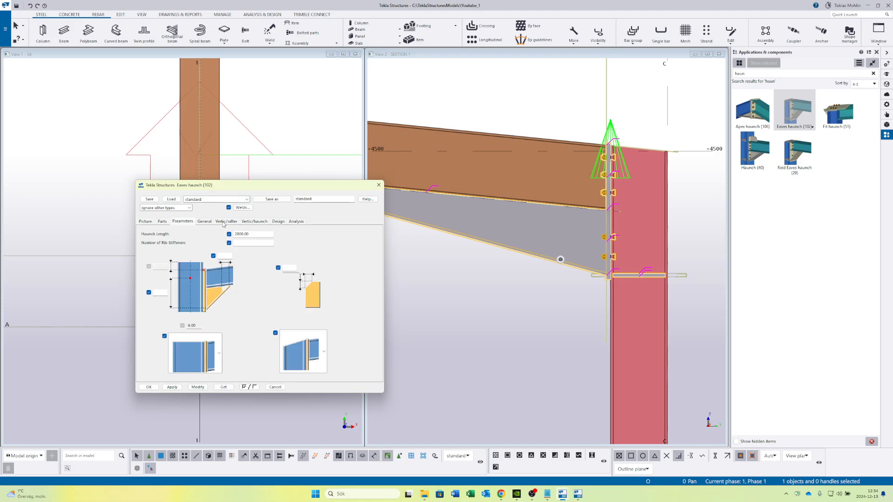
left_click(226, 222)
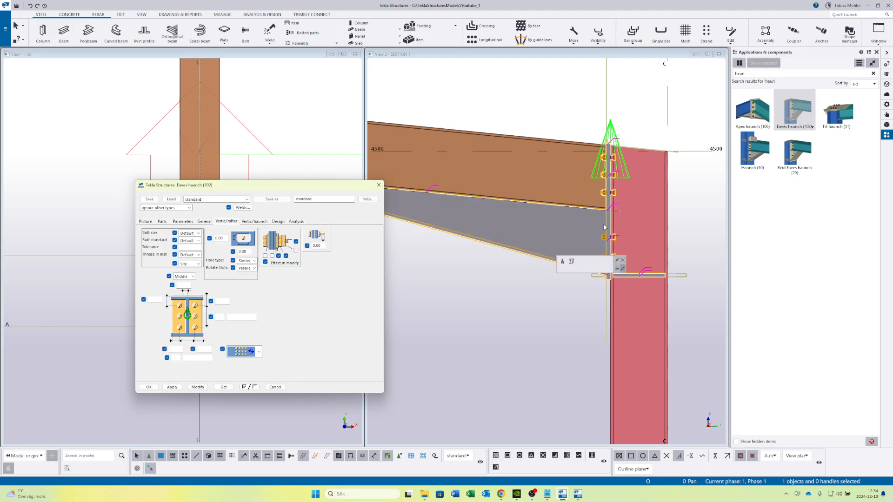
middle_click_drag(561, 259, 514, 272)
middle_click_drag(459, 230, 412, 234)
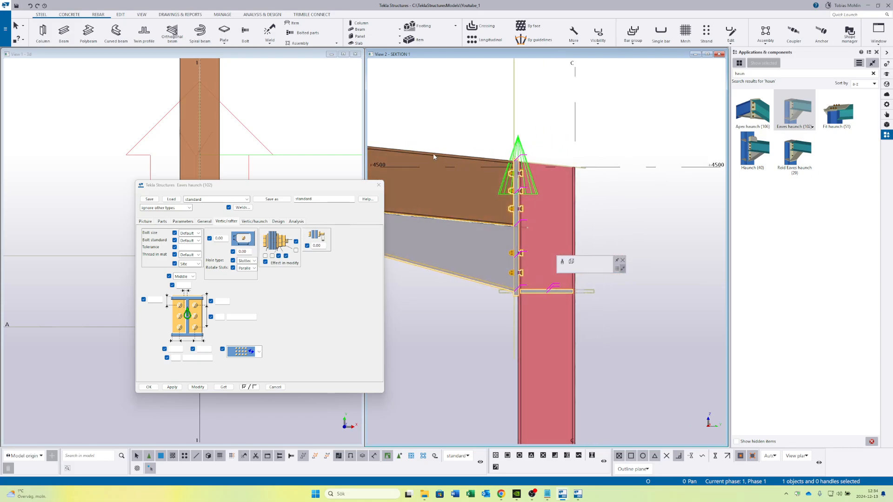
scroll(419, 212, "up", 2)
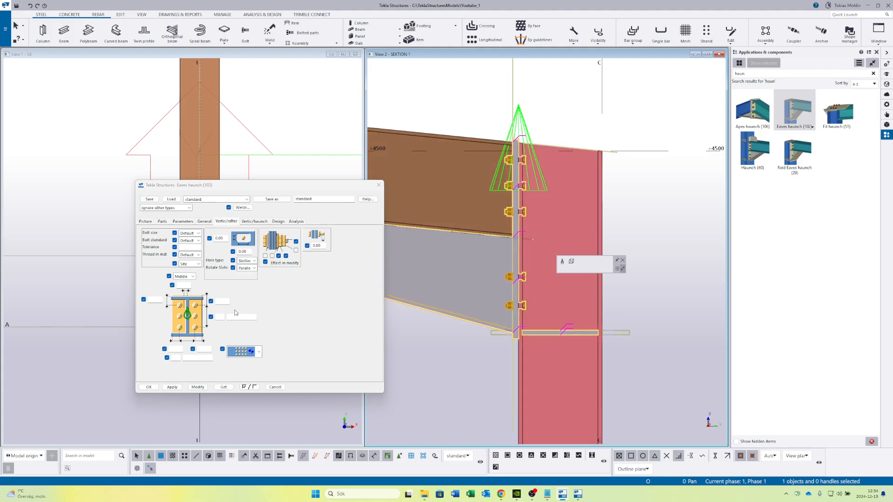
scroll(501, 211, "down", 2)
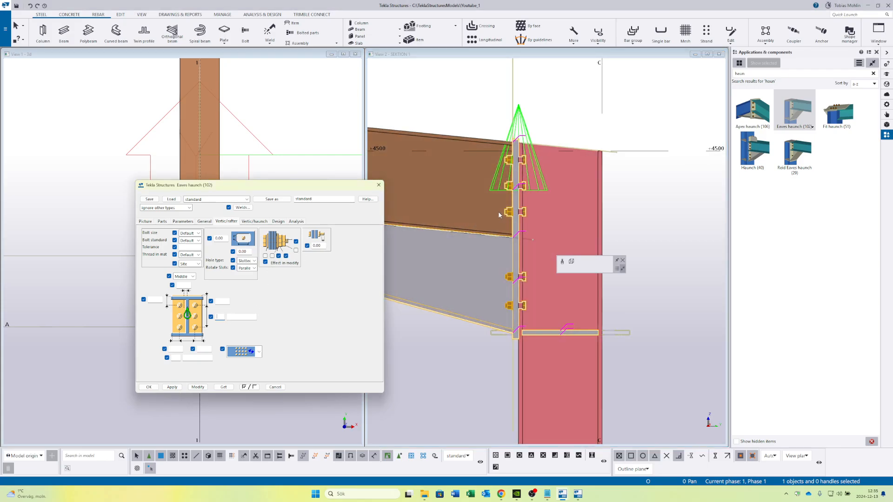
left_click(179, 222)
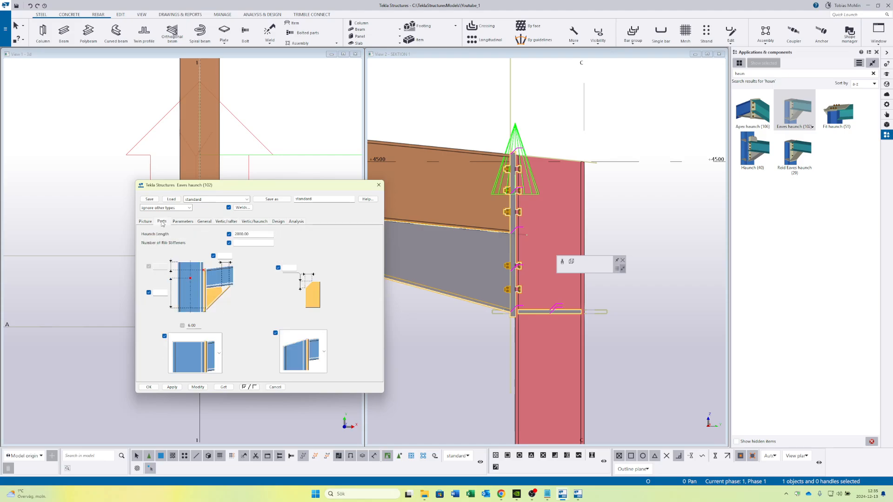
left_click(162, 222)
double_click(185, 259)
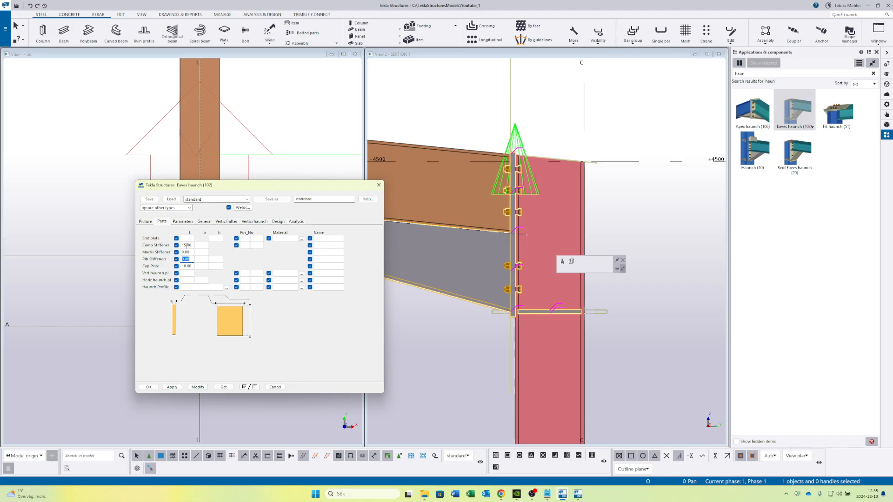
left_click(194, 388)
Examine the rib stiffeners and bolts on the column at gridline C from an angled view
scroll(446, 253, "down", 5)
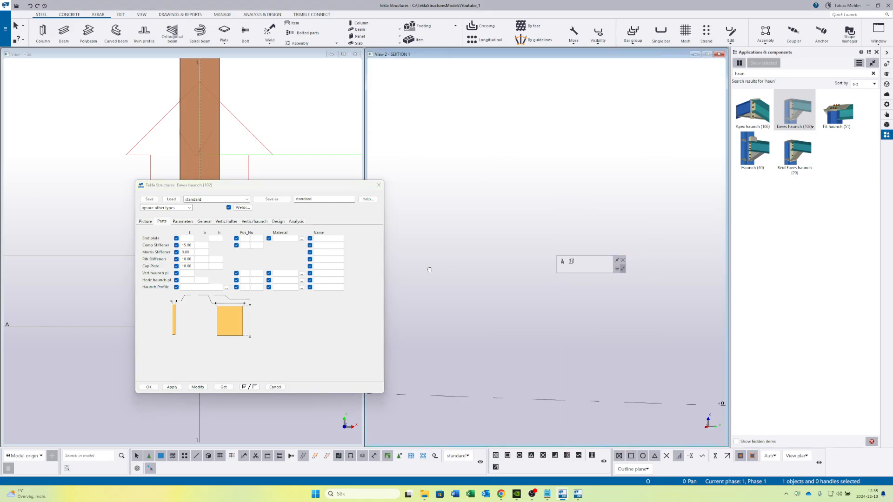
scroll(564, 177, "up", 5)
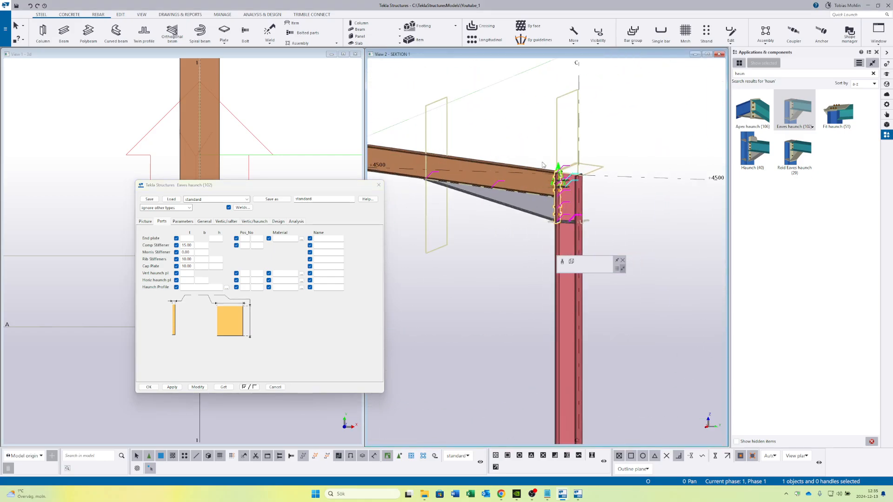
key("v")
left_click(565, 183)
middle_click_drag(566, 219, 476, 286, "ctrl")
right_click(476, 286)
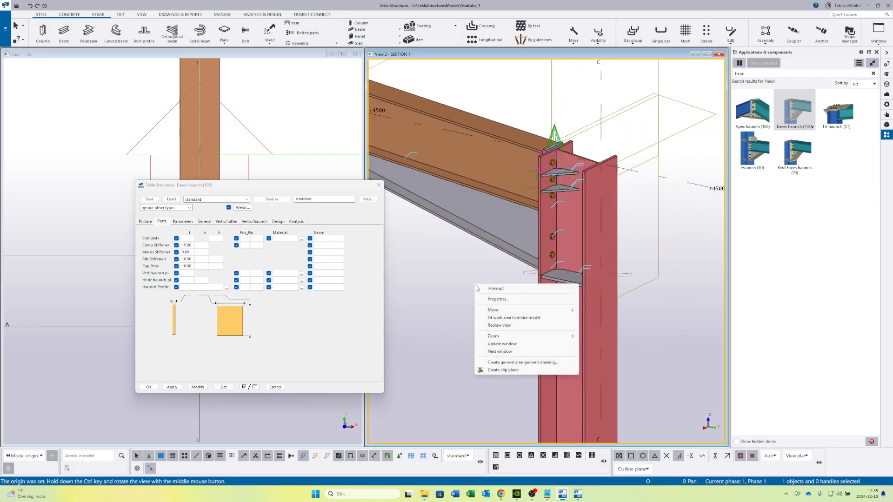
left_click(558, 324)
middle_click_drag(526, 203, 532, 180, "ctrl")
scroll(568, 169, "up", 2)
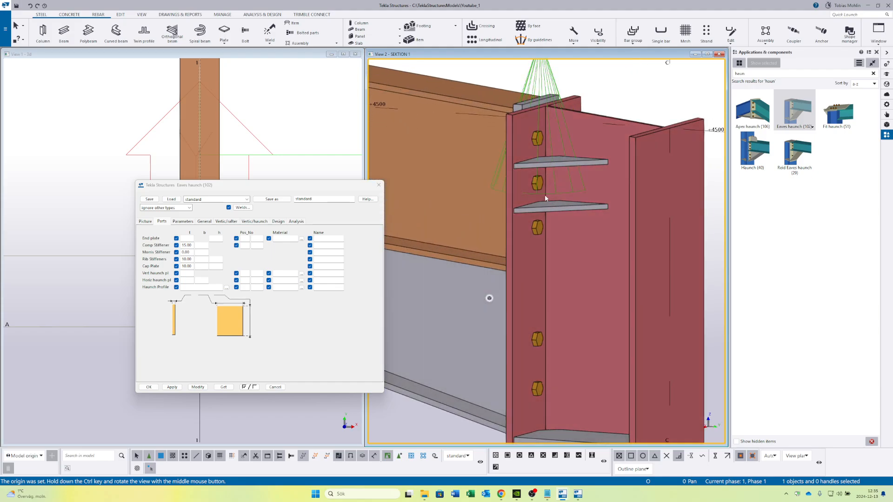
Set the number of vertical bolt rows at the rafter to 5, modify the eaves haunch and check the rib stiffeners
left_click(224, 222)
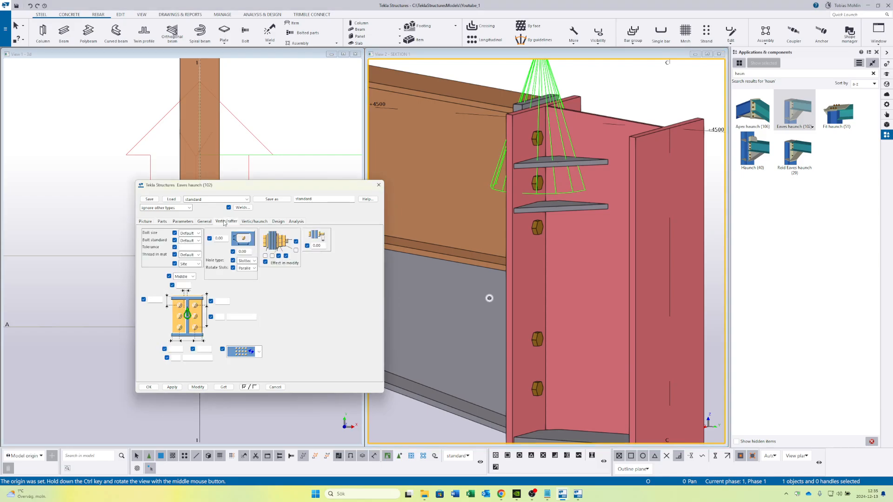
left_click(205, 223)
left_click(227, 221)
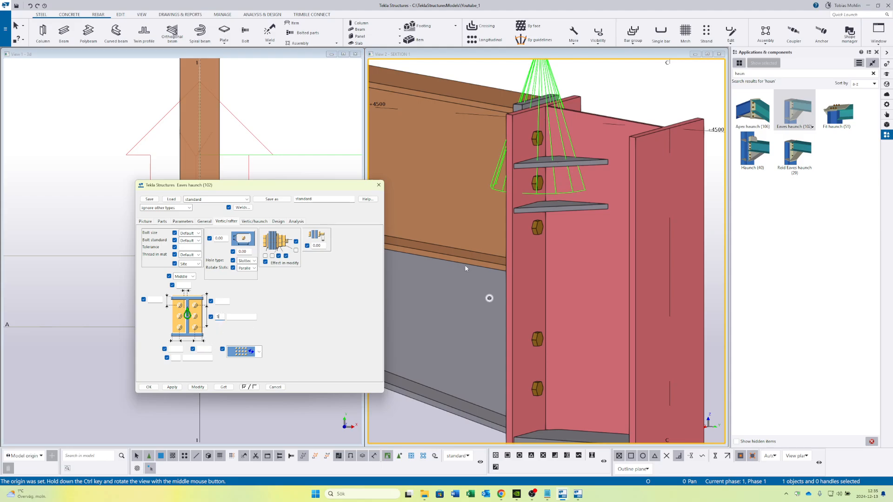
left_click(197, 387)
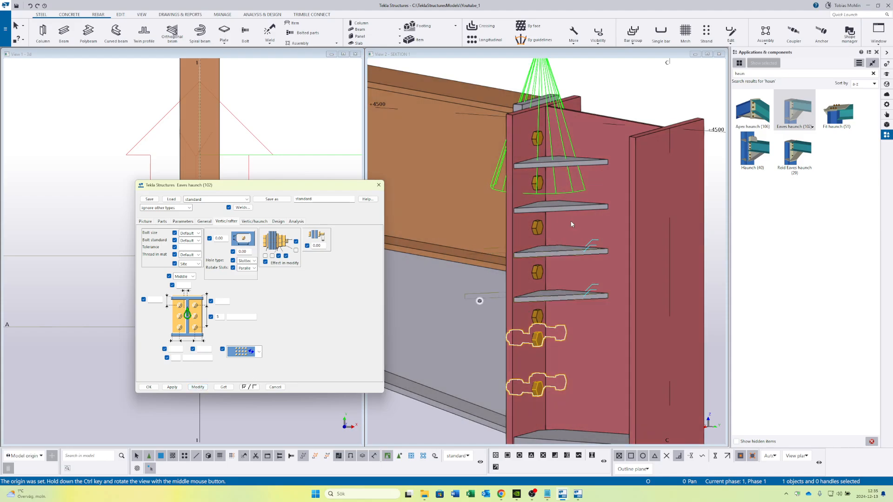
left_click(168, 222)
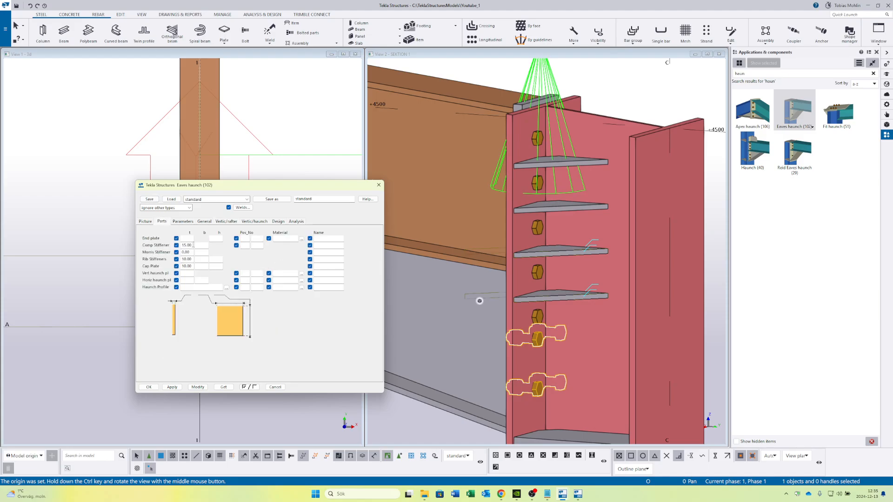
scroll(550, 221, "down", 3)
mouse_move(549, 222)
middle_mouse_down()
mouse_move(551, 189)
mouse_move(550, 232)
middle_mouse_up()
scroll(550, 232, "up", 1)
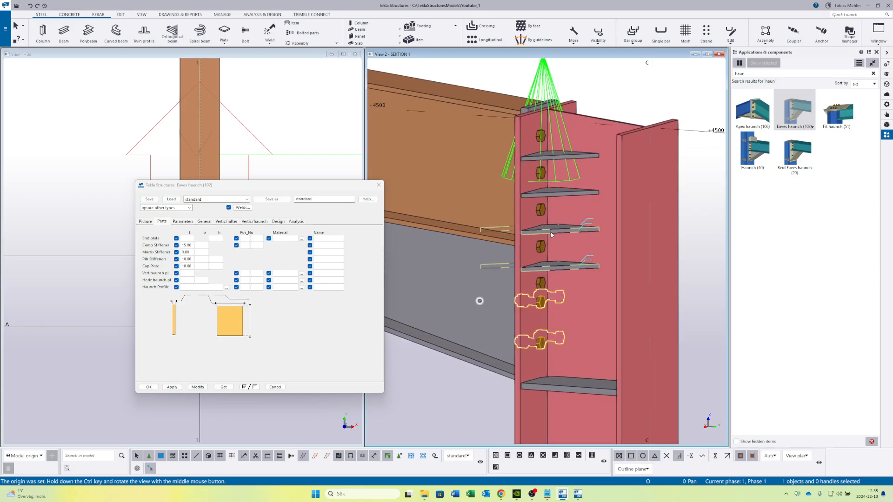
Set the number of vertical bolt rows at the rafter to 3 and modify the eaves haunch
scroll(550, 230, "up", 3)
left_click(190, 226)
left_click(224, 223)
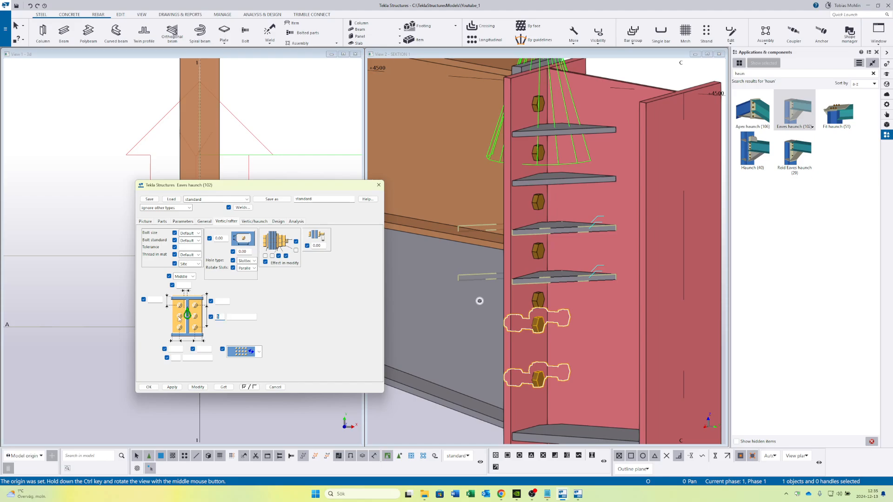
left_click(198, 387)
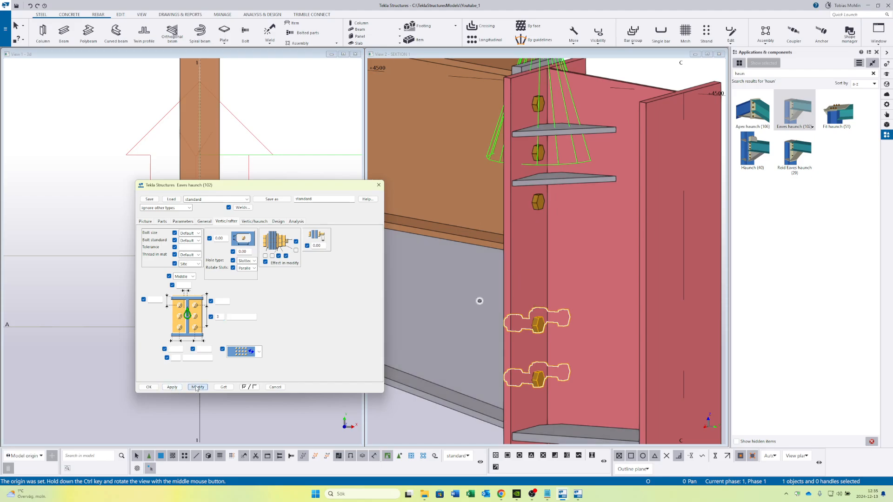
scroll(544, 267, "down", 2)
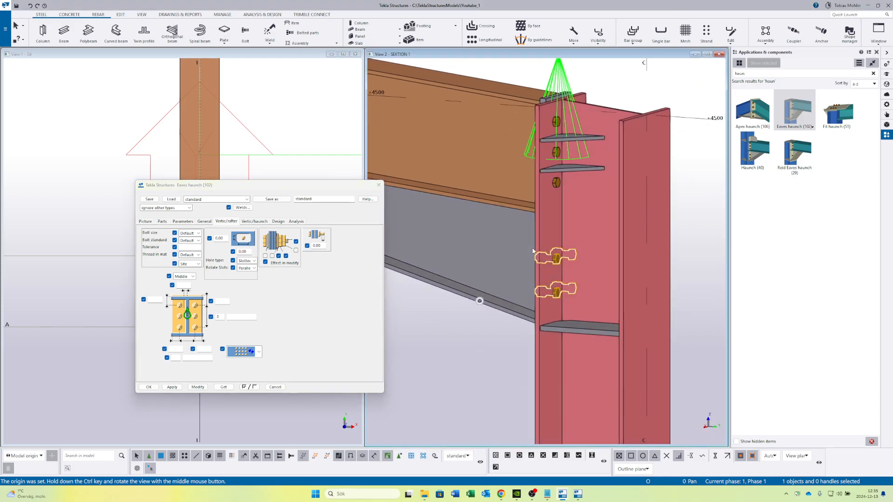
Set the number of vertical bolt rows at the haunch to 3 and modify the component
left_click(254, 221)
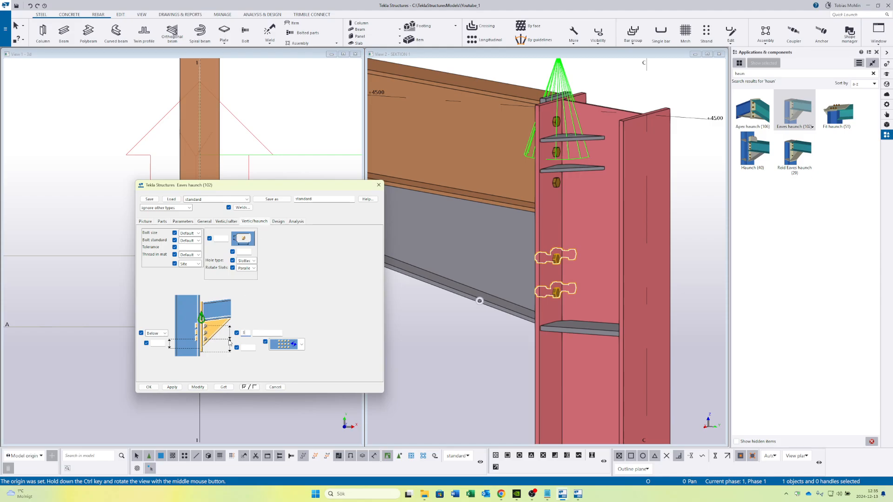
left_click(206, 387)
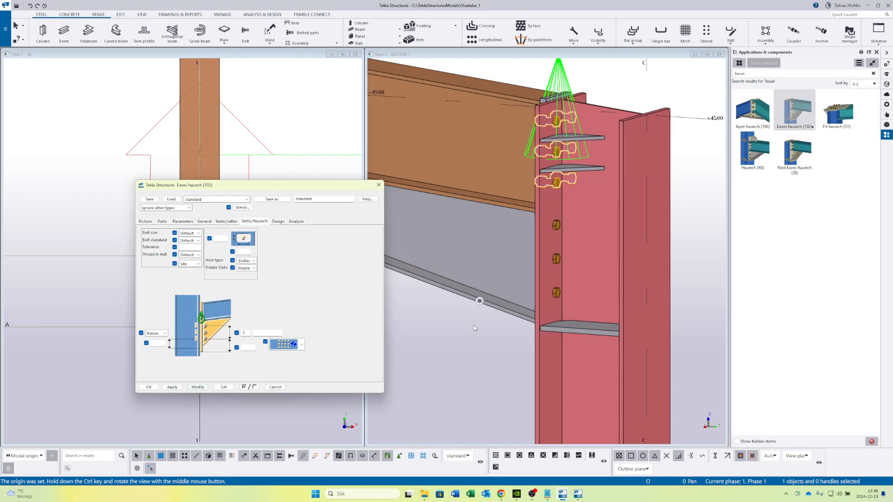
scroll(505, 292, "up", 2)
left_click(505, 293)
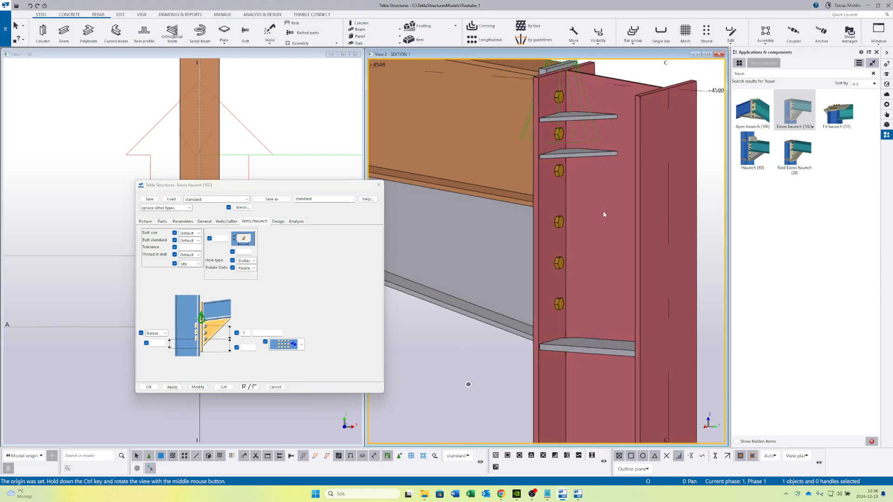
Inspect the bolt rows and stiffeners of the connection at gridline C from several angles
scroll(559, 247, "down", 4)
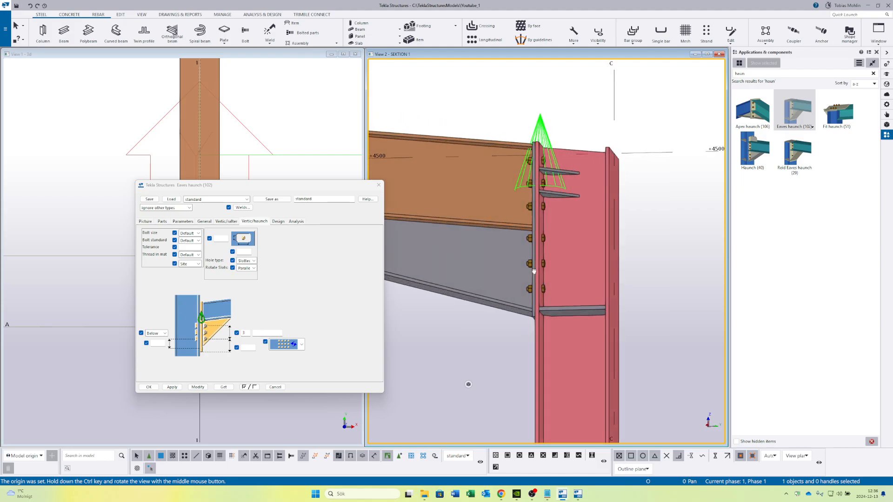
middle_click_drag(567, 276, 490, 279, "ctrl")
scroll(526, 241, "up", 3)
scroll(561, 258, "down", 2)
scroll(523, 247, "up", 4)
scroll(523, 246, "down", 5)
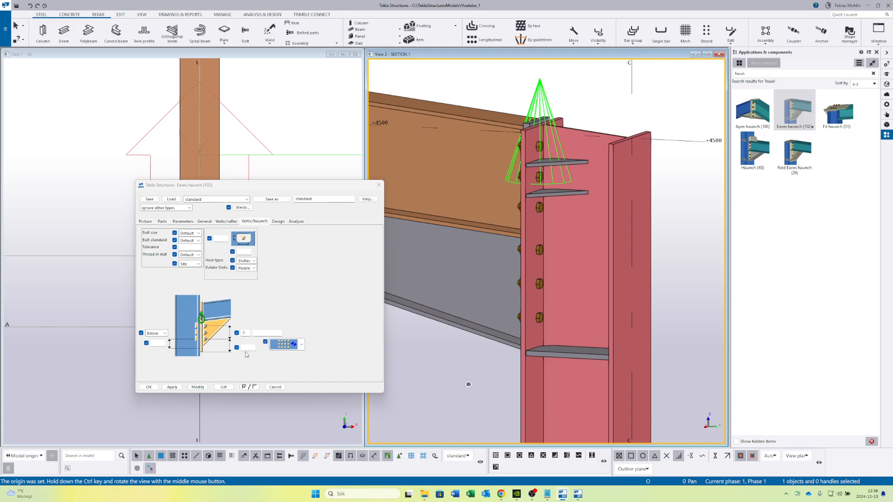
middle_click_drag(421, 323, 461, 326, "ctrl")
Set the haunch bolts' lower edge distance to 30 and modify the component
left_click(247, 347)
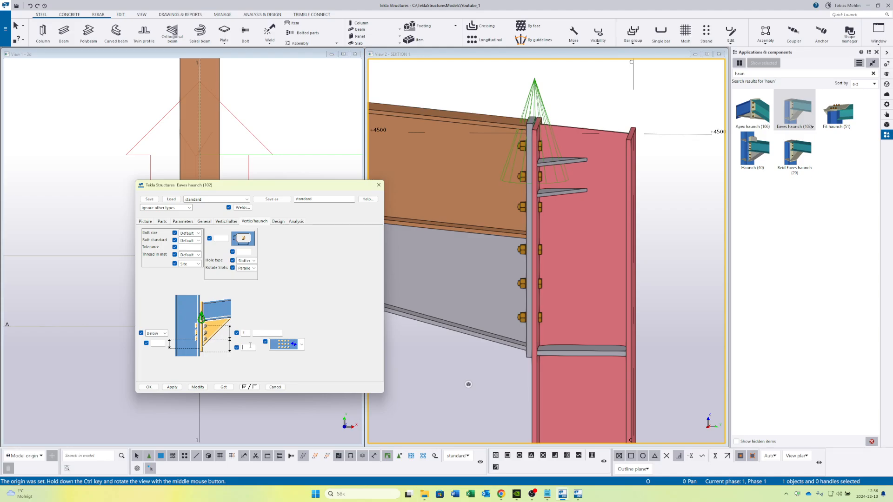
type("30")
left_click(492, 348)
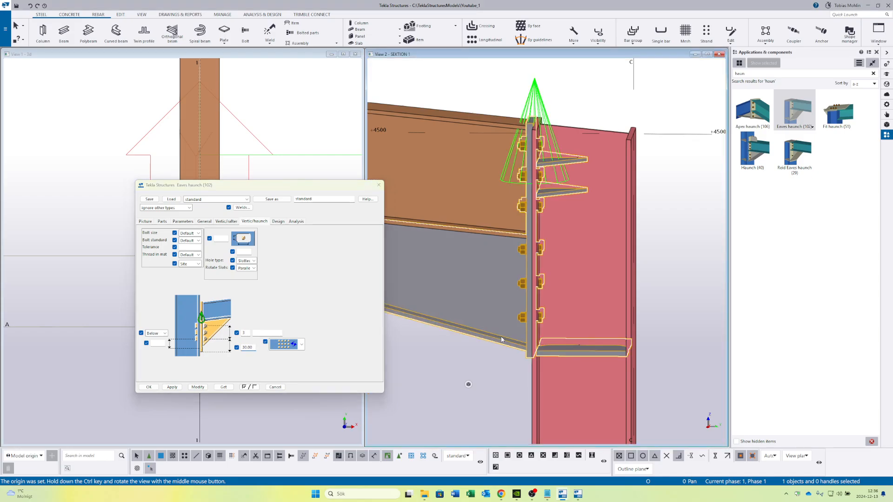
left_click(199, 387)
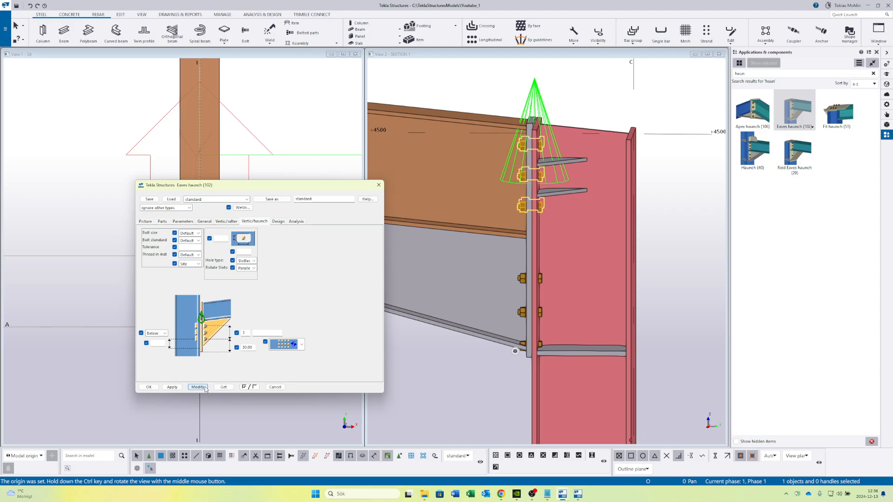
Set the haunch bolts' lower edge distance to 75 and modify the component
left_click(246, 333)
left_click(254, 349)
type("75")
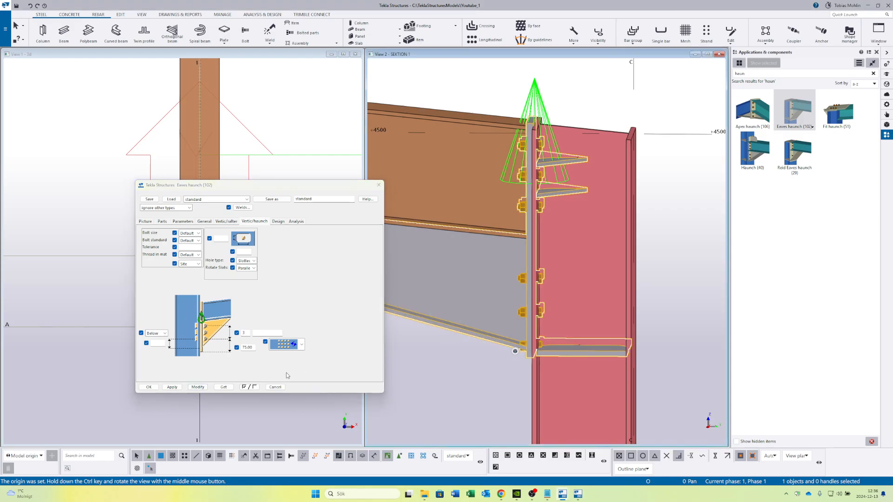
left_click(198, 387)
Set the haunch bolts' lower edge distance to 90, modify the component and check the bolt positions
middle_click_drag(440, 372, 469, 364, "ctrl")
left_click_drag(256, 350, 176, 346)
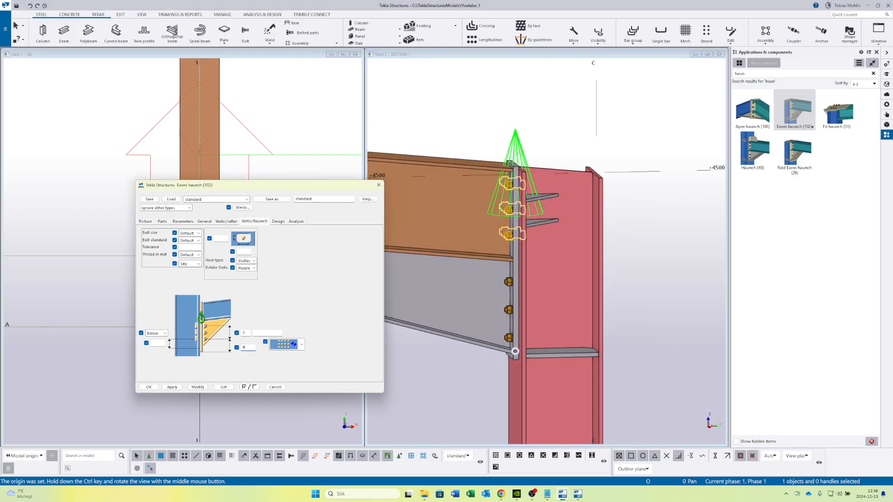
left_click(198, 387)
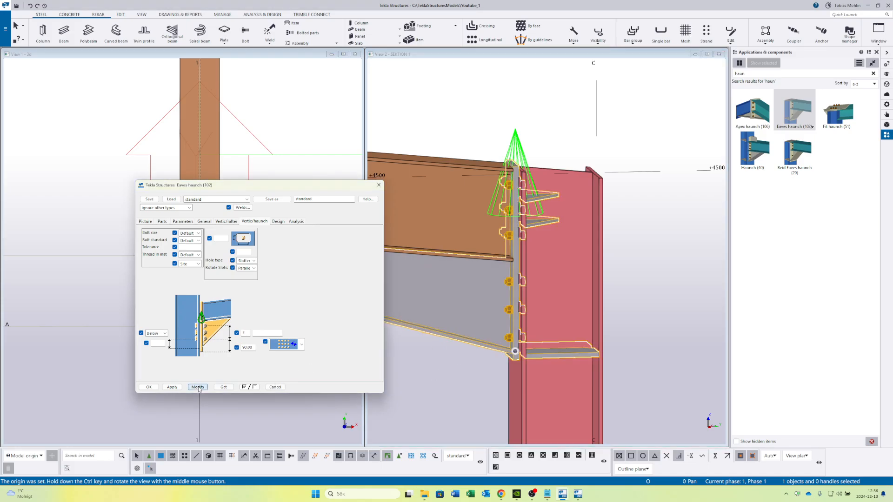
scroll(510, 329, "up", 3)
middle_click_drag(471, 339, 522, 309, "ctrl")
scroll(522, 308, "down", 5)
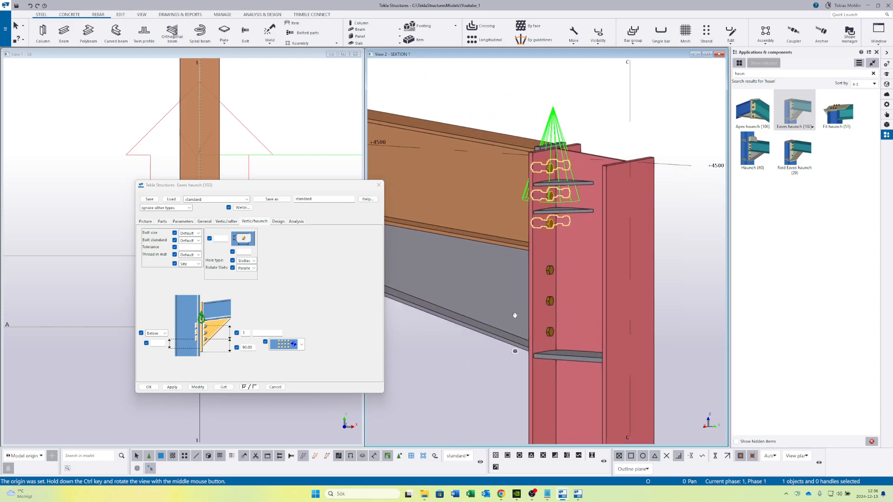
middle_click_drag(459, 310, 580, 269, "ctrl")
Create an Eaves haunch (102) connection between the column at gridline A and its rafter
left_click(794, 118)
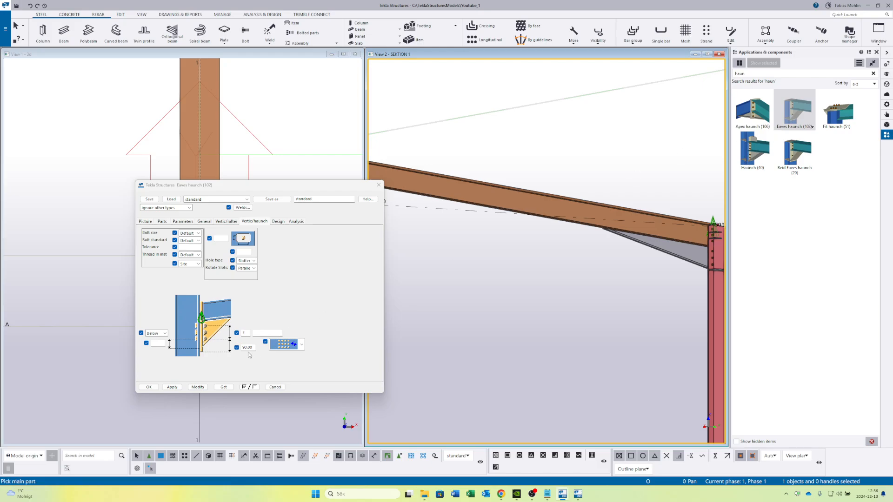
scroll(495, 321, "down", 5)
middle_click_drag(494, 321, 657, 281)
middle_click_drag(390, 274, 607, 288)
scroll(563, 259, "up", 3)
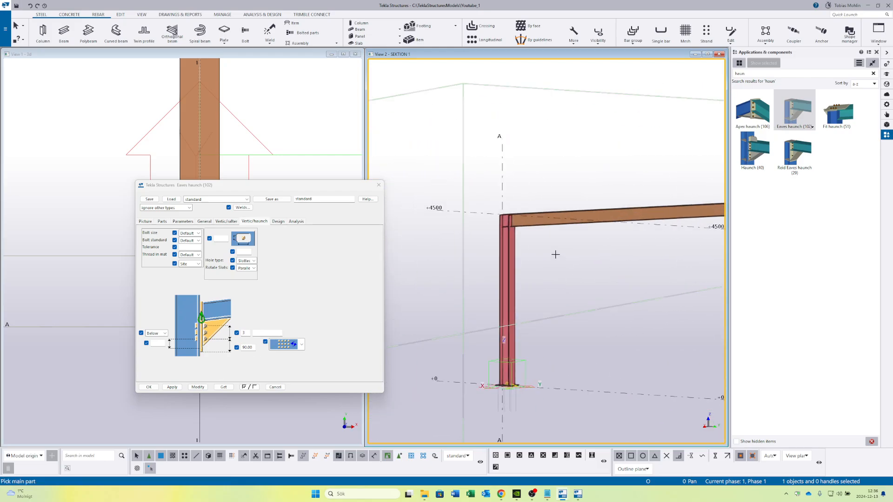
left_click(499, 234)
left_click(523, 225)
scroll(522, 225, "up", 2)
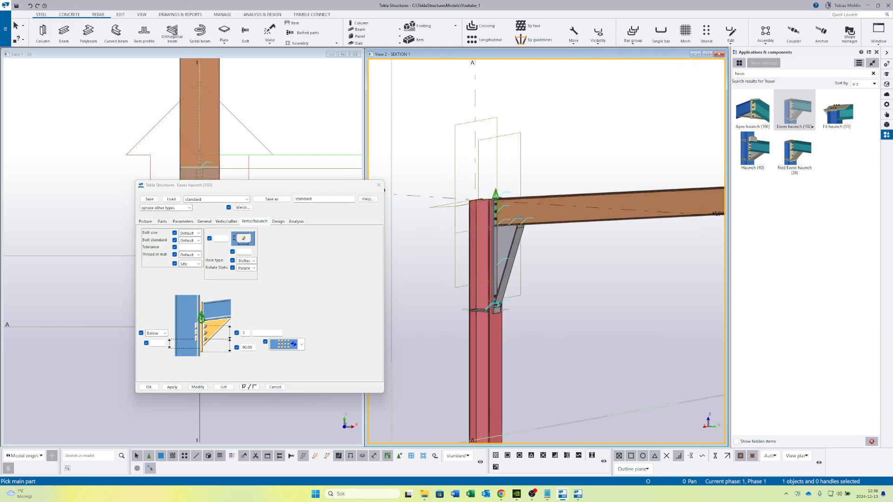
Finish the command and apply the configured eaves haunch settings to the new component at gridline A
right_click(584, 269)
left_click(594, 275)
left_click(514, 256)
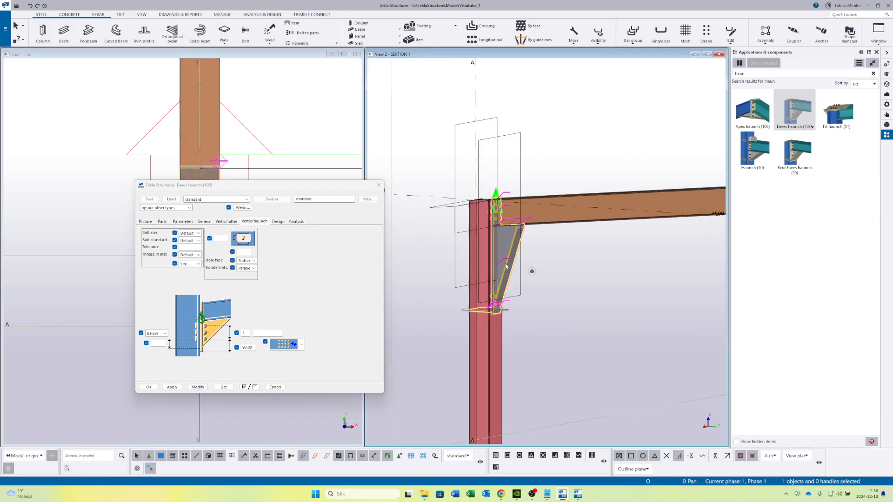
left_click(197, 387)
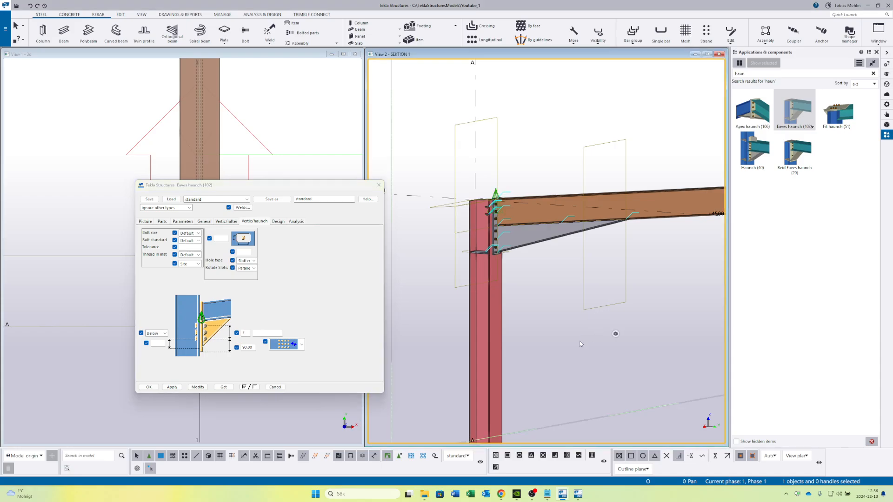
Redraw the view and examine the bolts, stiffeners and haunches of the eaves connections at gridlines A and C
right_click(538, 319)
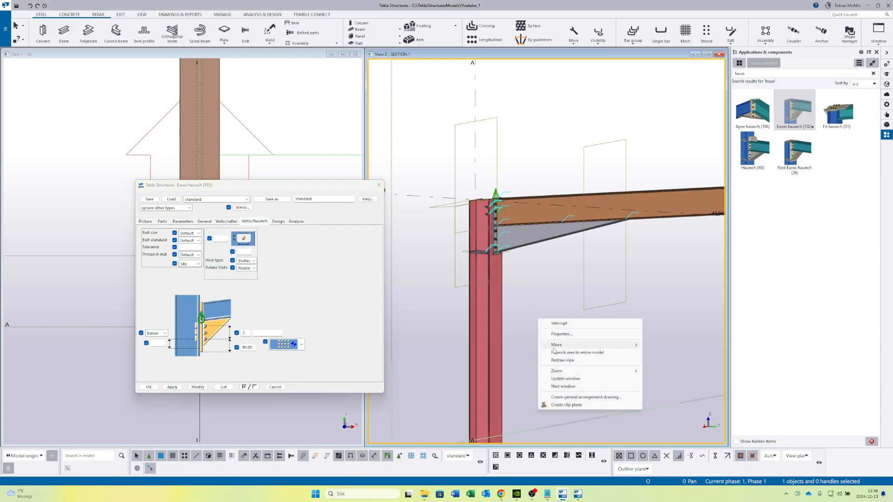
left_click(557, 361)
middle_click_drag(498, 243, 553, 297)
scroll(553, 288, "up", 6)
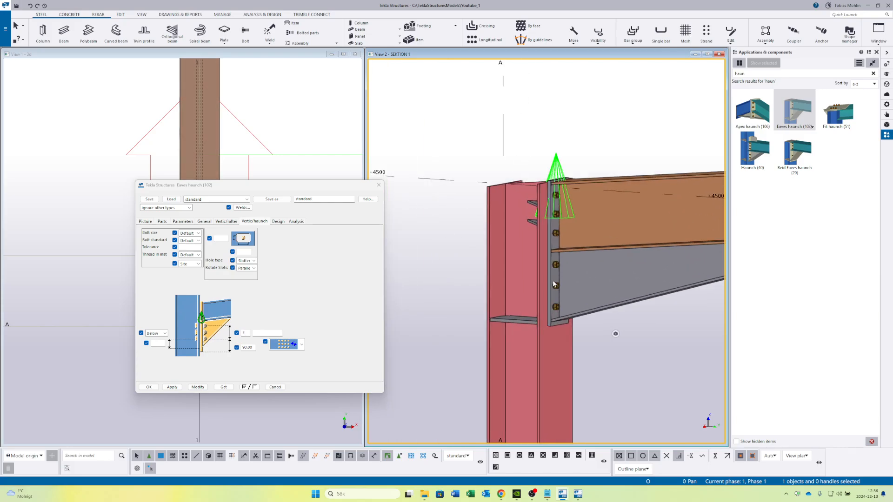
scroll(549, 256, "down", 6)
scroll(546, 199, "up", 5)
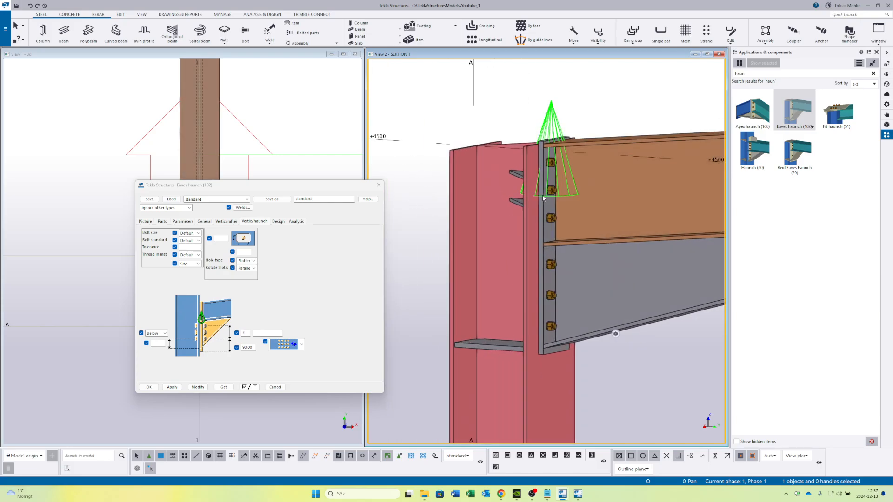
scroll(546, 196, "down", 4)
scroll(550, 187, "up", 7)
scroll(510, 226, "down", 10)
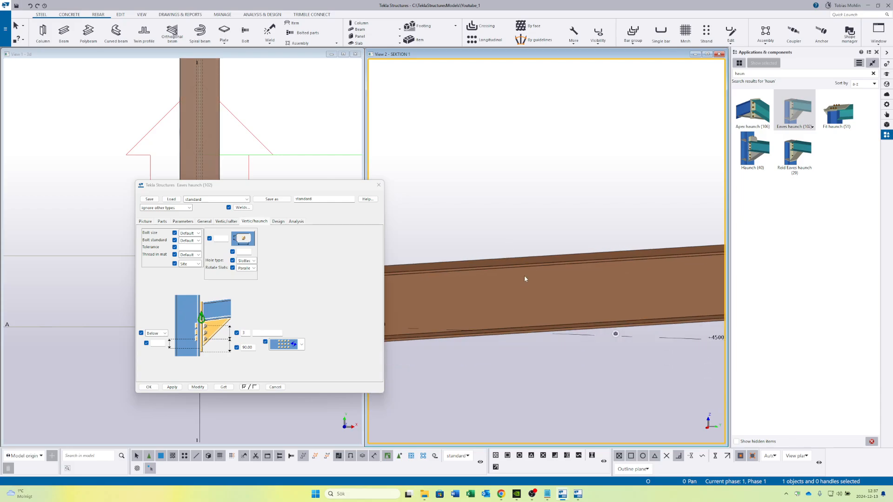
scroll(538, 260, "down", 6)
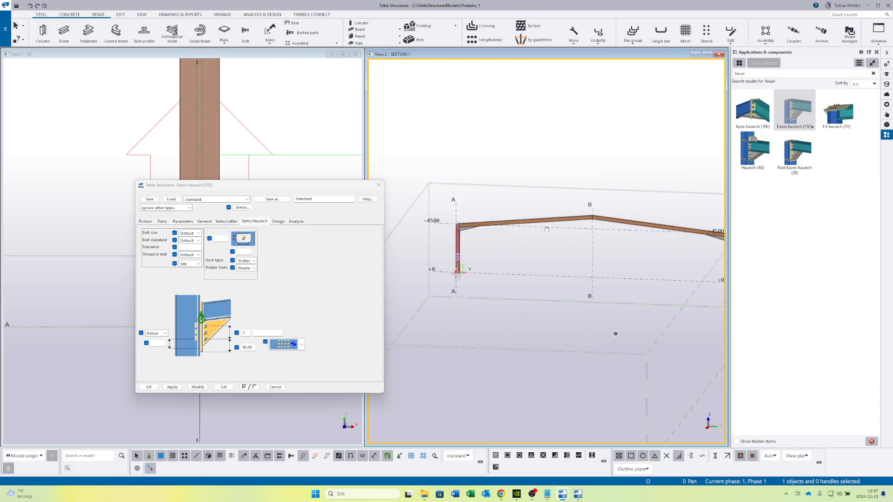
scroll(661, 230, "up", 8)
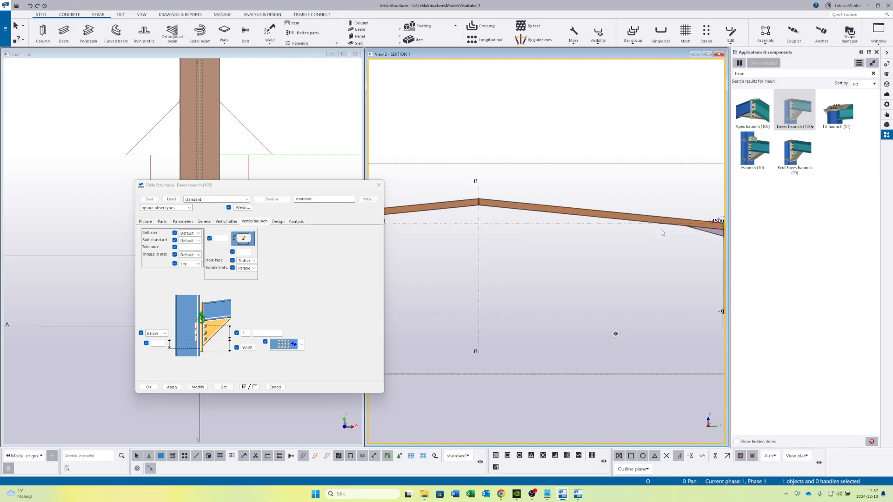
scroll(572, 229, "down", 5)
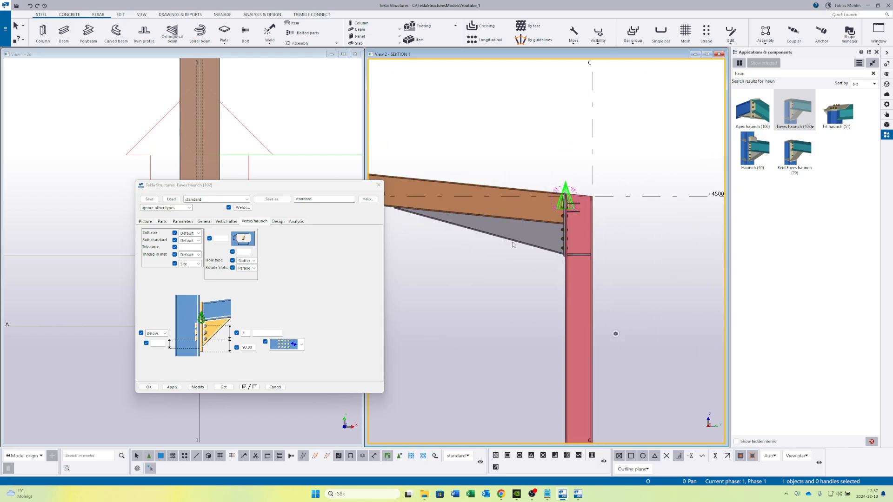
Close the eaves haunch settings and create an Apex haunch (106) connection between the two rafters at gridline B
middle_click_drag(442, 236, 544, 234)
scroll(509, 235, "down", 3)
middle_click_drag(419, 218, 618, 231)
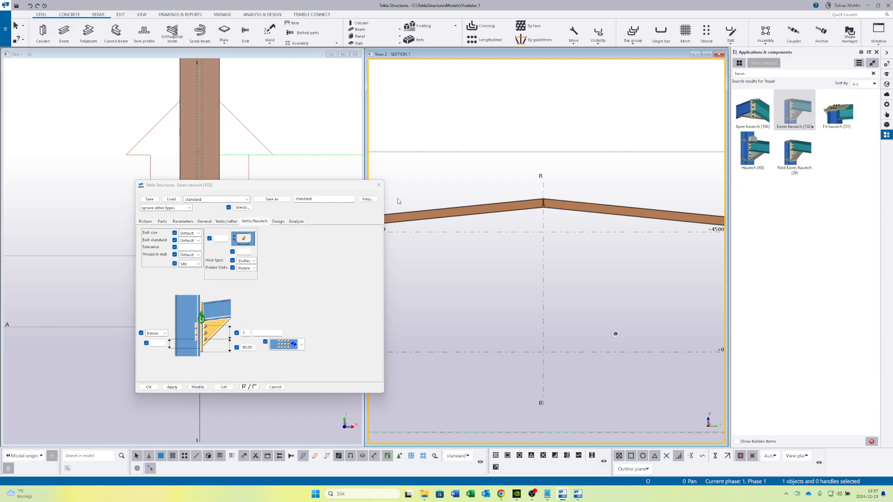
left_click(379, 185)
double_click(754, 113)
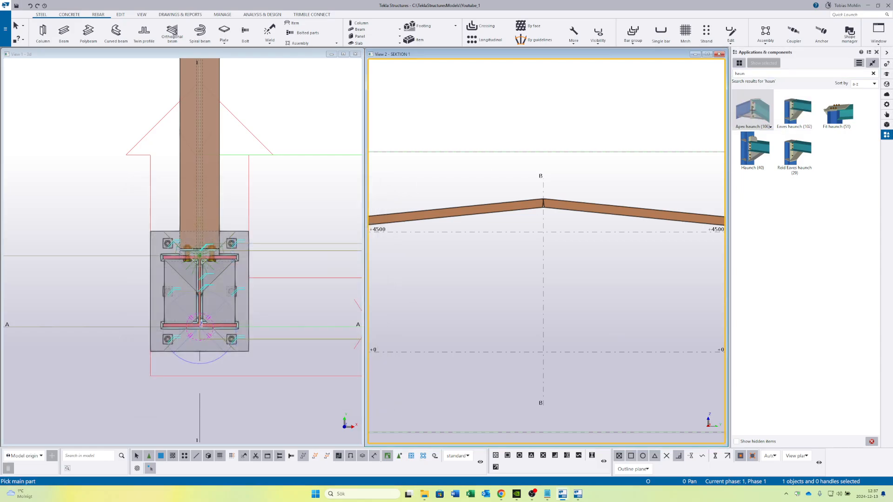
scroll(535, 226, "up", 3)
left_click_drag(553, 250, 195, 149)
scroll(578, 211, "up", 3)
left_click(527, 214)
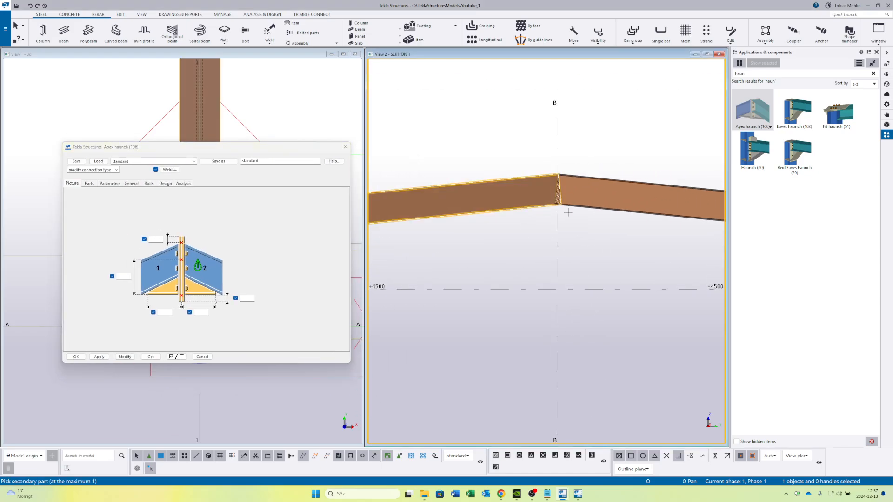
left_click(592, 211)
right_click(576, 260)
left_click(576, 259)
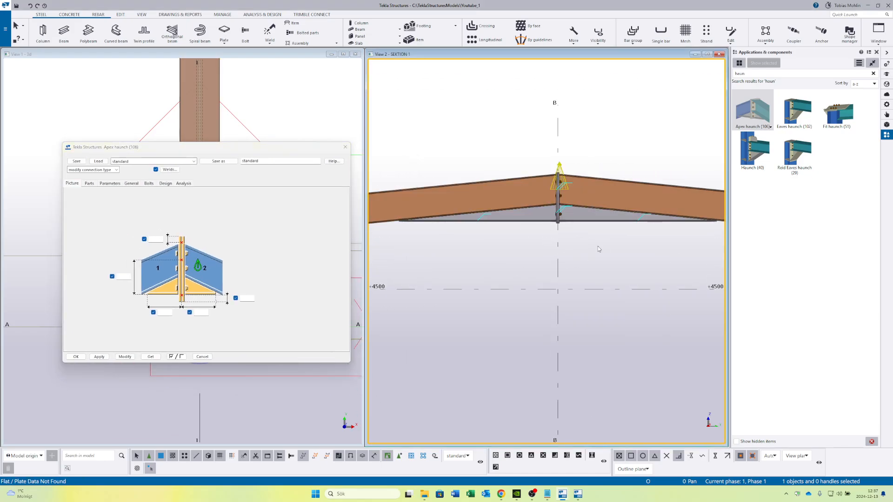
Examine the apex haunch at gridline B in plan, comparing its flange width with the rafters
scroll(564, 195, "up", 2)
left_click_drag(289, 148, 813, 239)
scroll(279, 176, "down", 5)
scroll(267, 178, "down", 1)
middle_click_drag(297, 123, 275, 172)
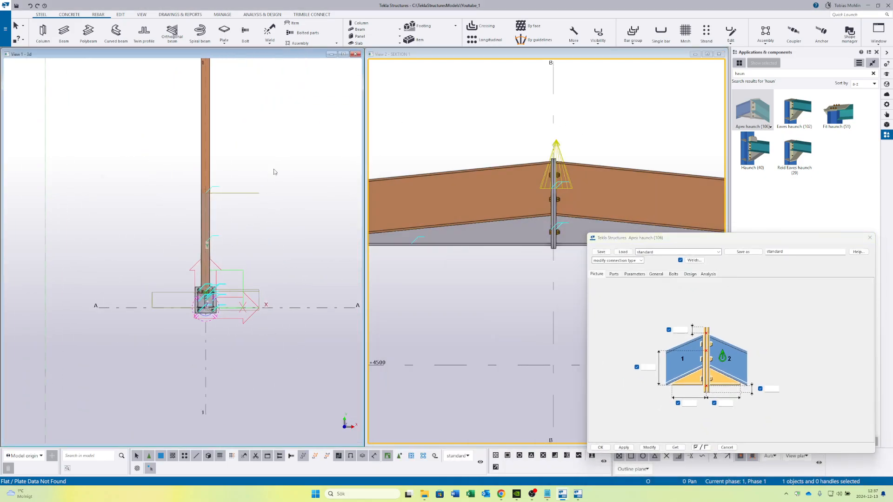
scroll(273, 172, "down", 5)
middle_click_drag(248, 128, 226, 238)
mouse_move(232, 125)
middle_mouse_down()
mouse_move(229, 209)
mouse_move(215, 208)
mouse_move(205, 262)
middle_mouse_up()
scroll(191, 206, "up", 10)
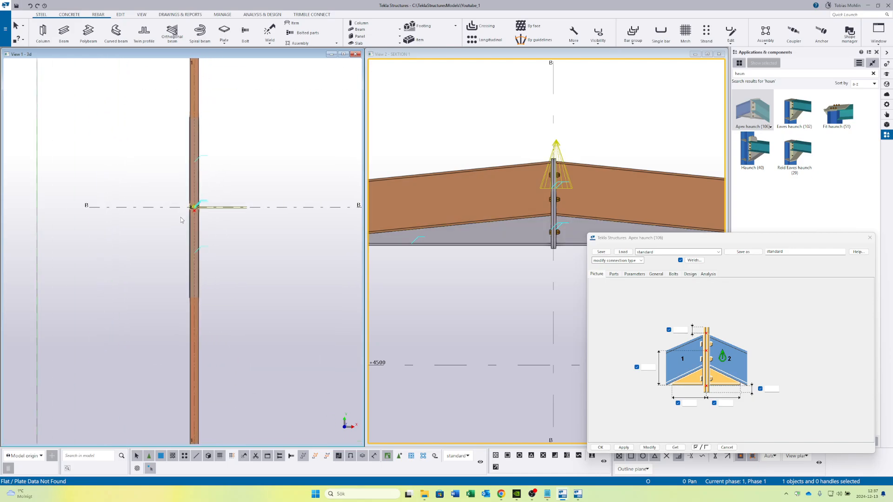
scroll(247, 197, "down", 1)
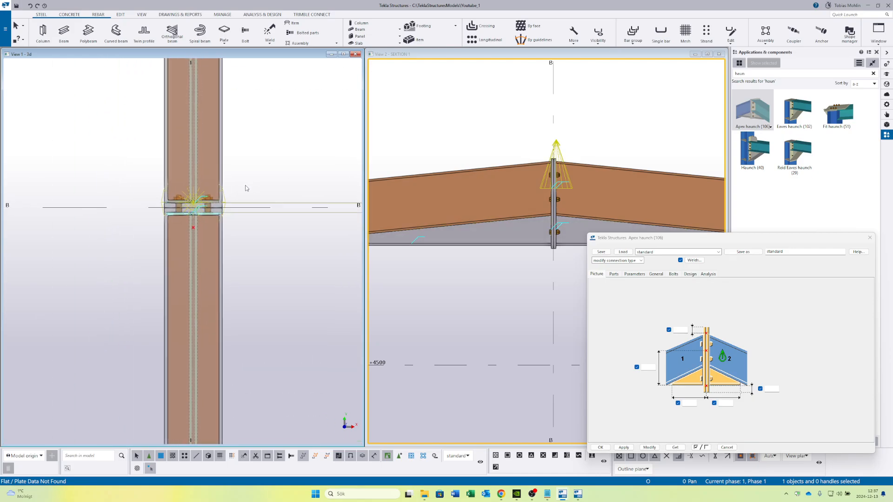
middle_click_drag(245, 190, 213, 243)
scroll(213, 244, "up", 2)
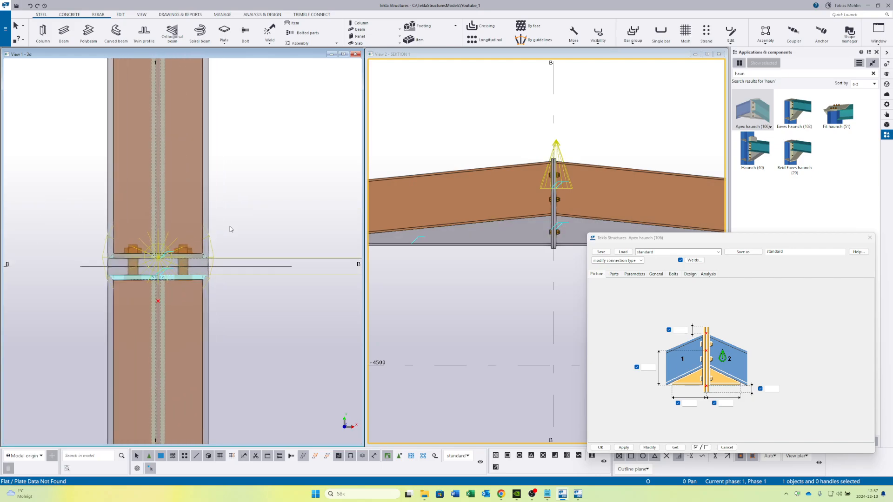
scroll(215, 226, "up", 2)
left_click(213, 217)
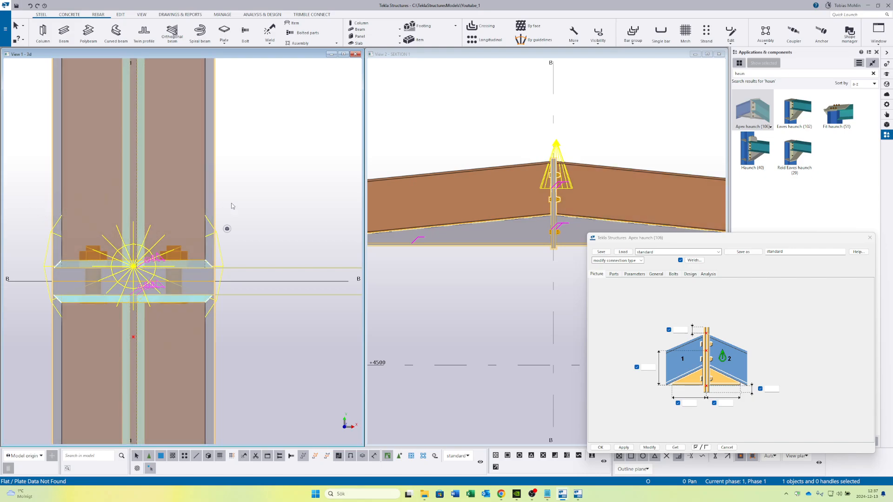
left_click(219, 181)
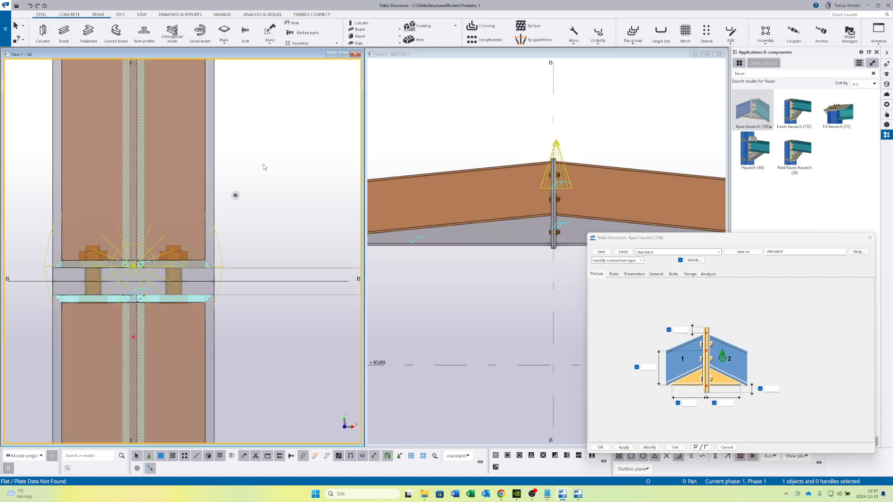
scroll(261, 179, "down", 1)
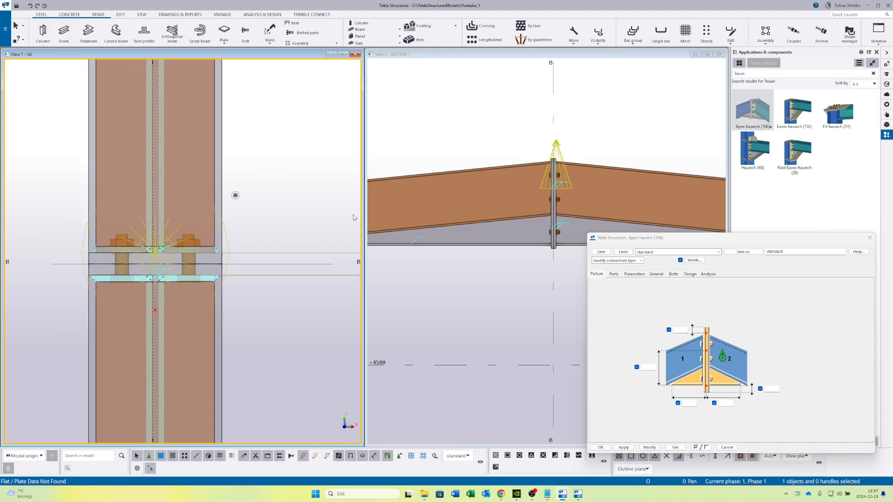
Open the apex haunch's part settings and copy the rafter's profile name from its properties
left_click_drag(689, 238, 127, 86)
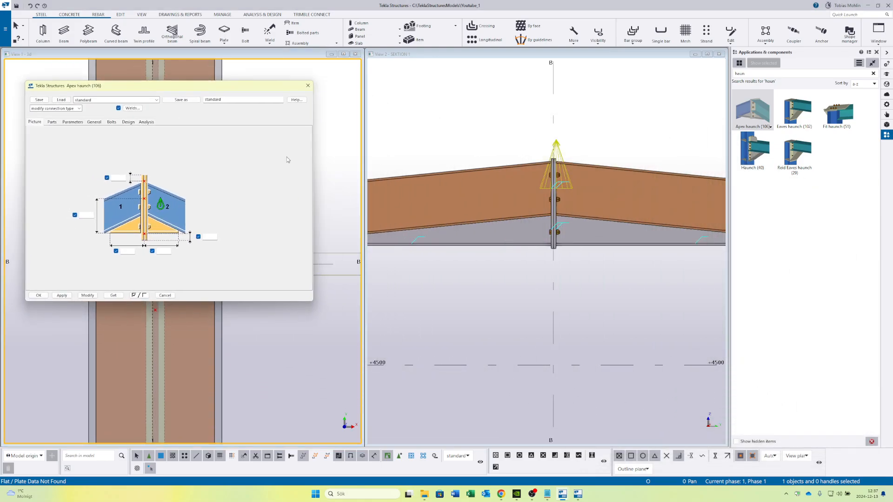
scroll(527, 246, "down", 2)
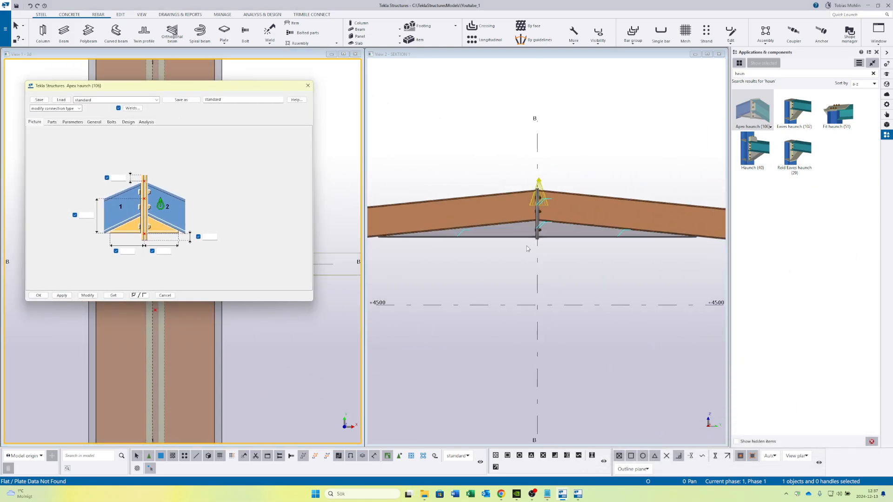
left_click(52, 122)
scroll(544, 260, "up", 2)
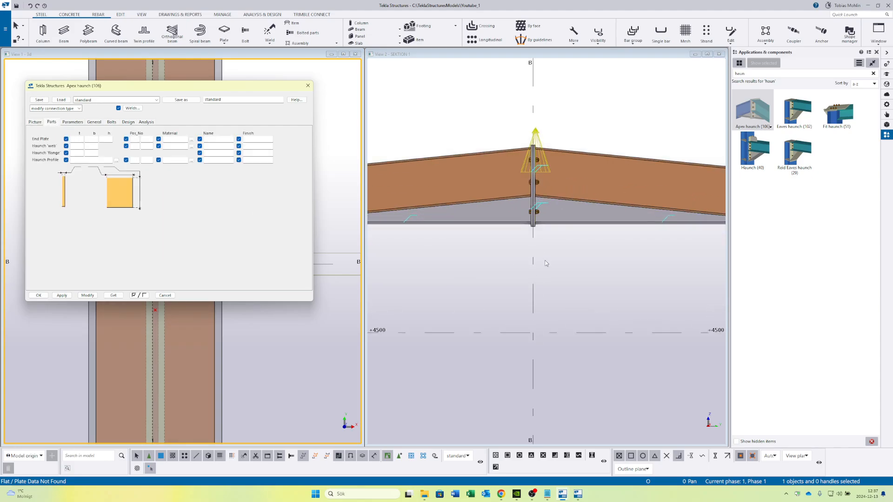
left_click(549, 225)
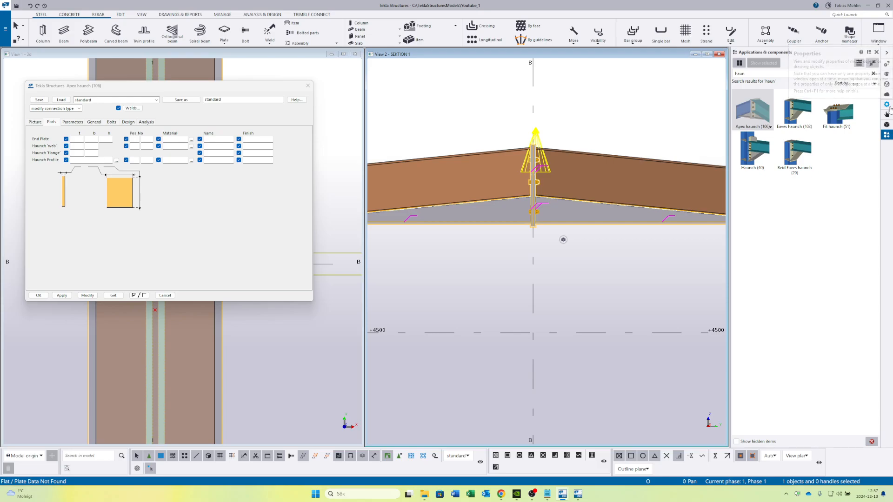
left_click(619, 161)
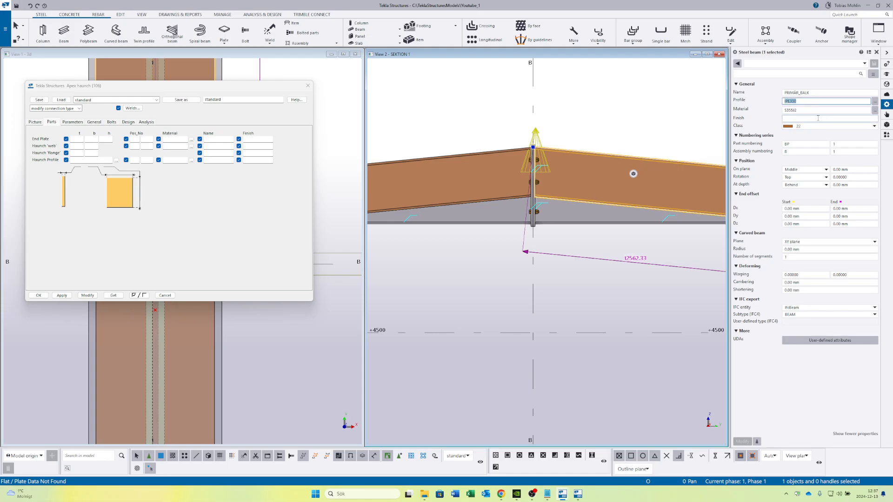
Set the haunch profile to IPE330, check it in the profile catalog and modify the apex haunch
left_click(92, 161)
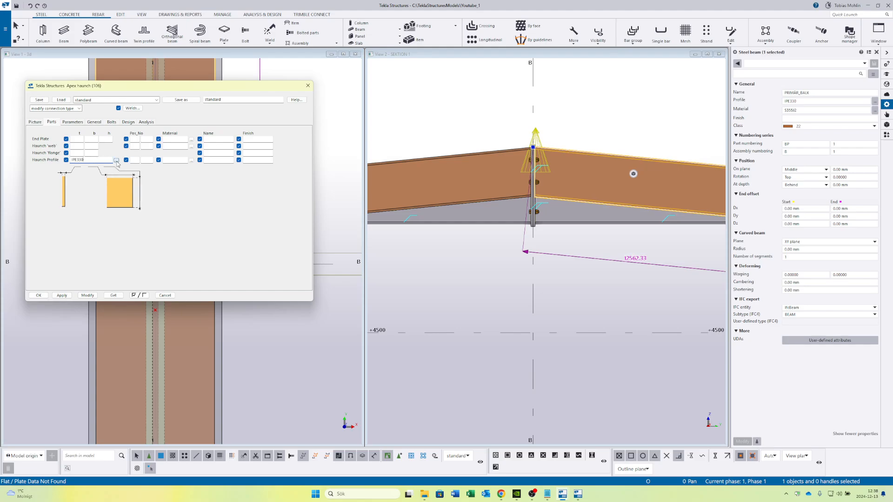
left_click(116, 160)
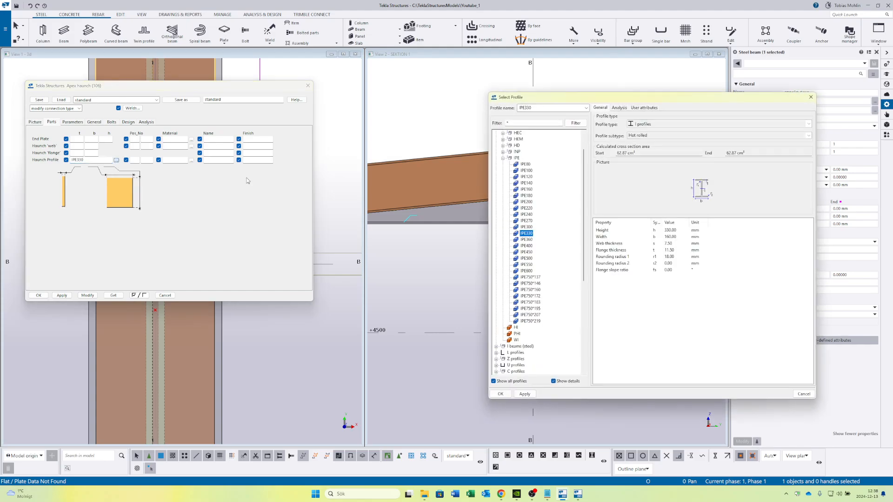
left_click(810, 97)
left_click(498, 224)
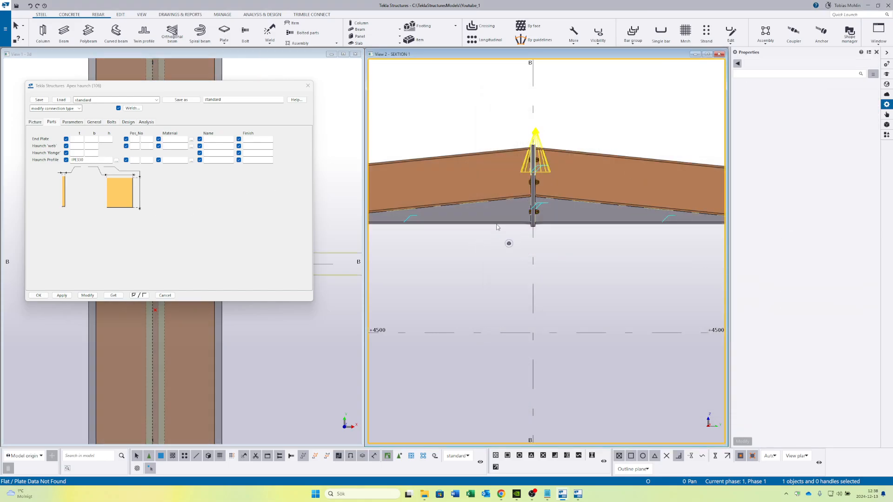
left_click(87, 295)
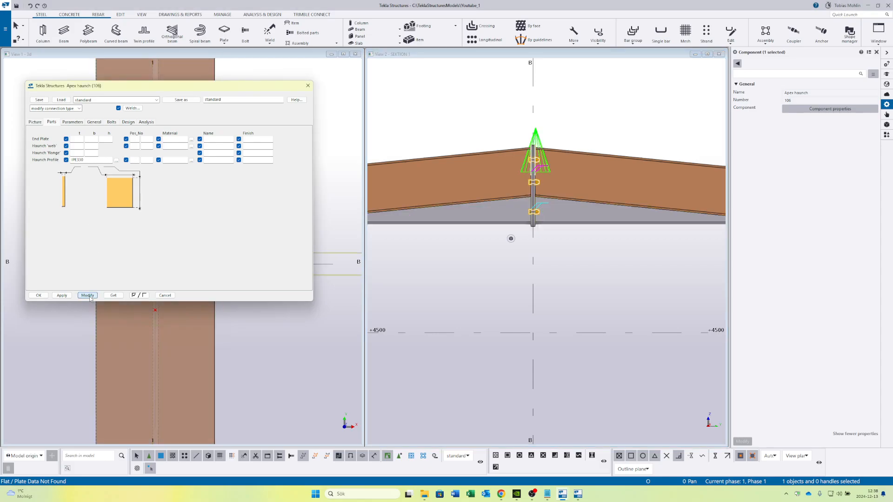
Examine the apex haunch's flange width in plan and undo the last modification for comparison
left_click_drag(197, 88, 643, 176)
left_click(253, 206)
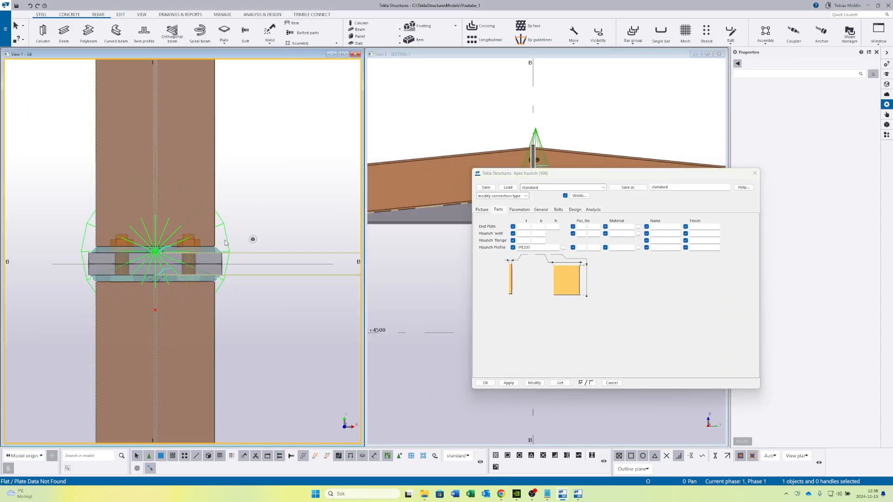
scroll(98, 249, "up", 1)
scroll(100, 237, "down", 3)
scroll(187, 232, "up", 2)
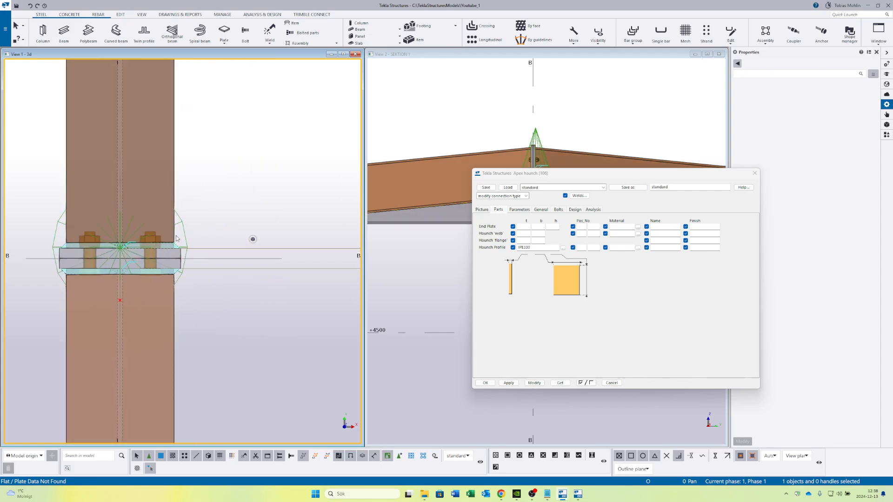
key("Escape")
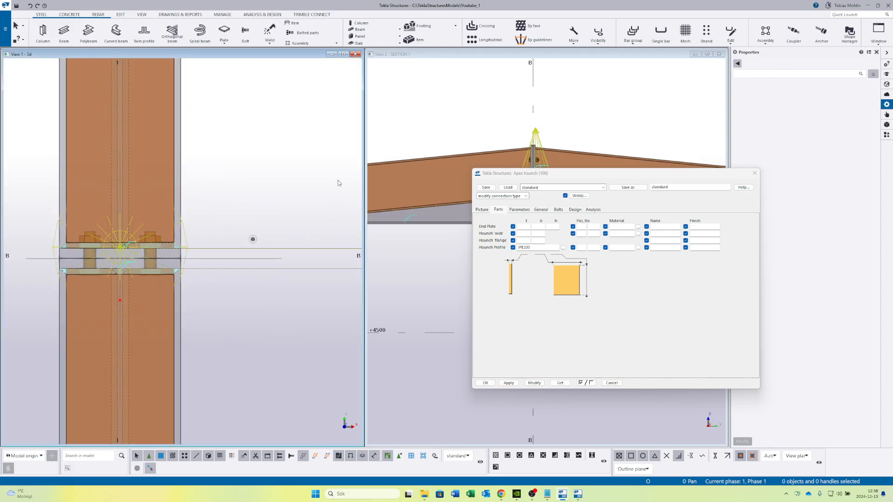
Select the apex haunch at the ridge, modify it again with the IPE330 haunch profile and close its settings
scroll(193, 243, "up", 2)
left_click(186, 251)
scroll(186, 251, "down", 2)
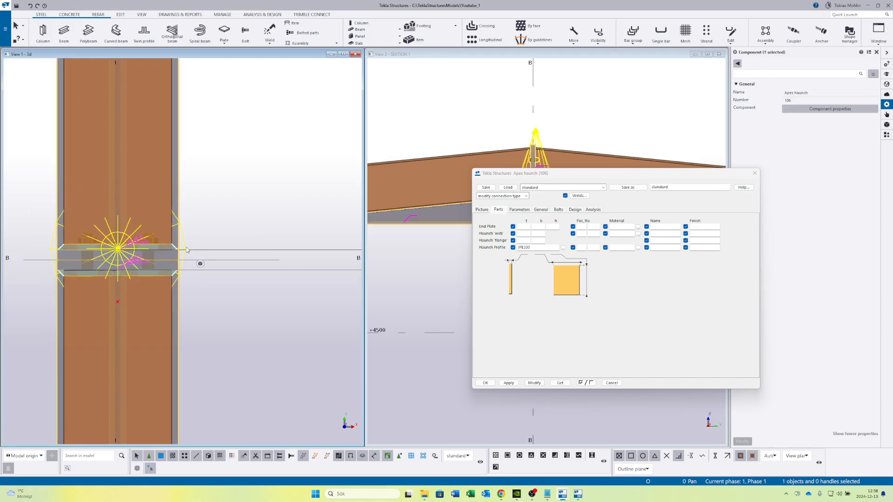
middle_click_drag(186, 251, 222, 215)
scroll(220, 215, "up", 1)
left_click_drag(568, 175, 184, 229)
scroll(558, 148, "up", 2)
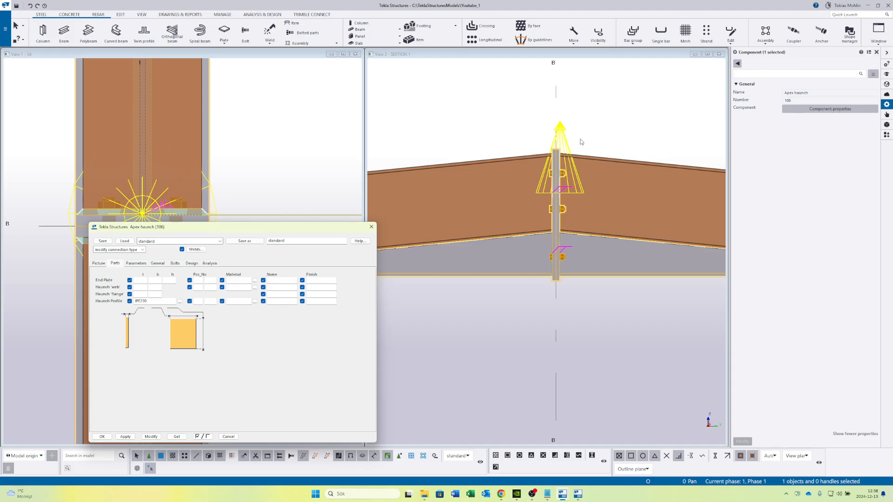
middle_click_drag(593, 138, 594, 157)
scroll(606, 181, "up", 3)
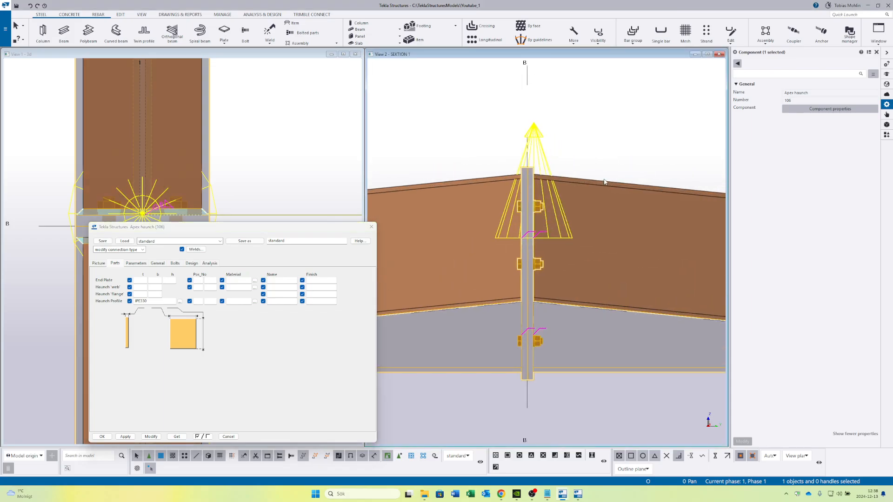
scroll(604, 144, "down", 2)
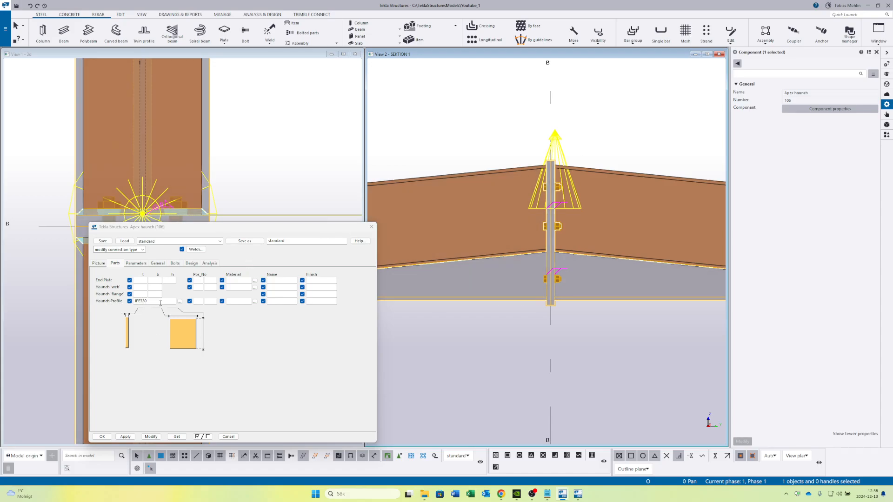
left_click(151, 436)
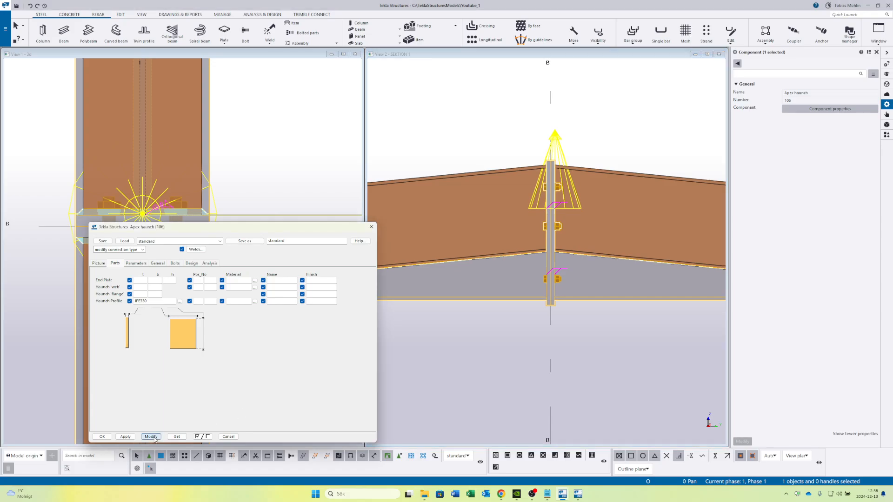
left_click(371, 227)
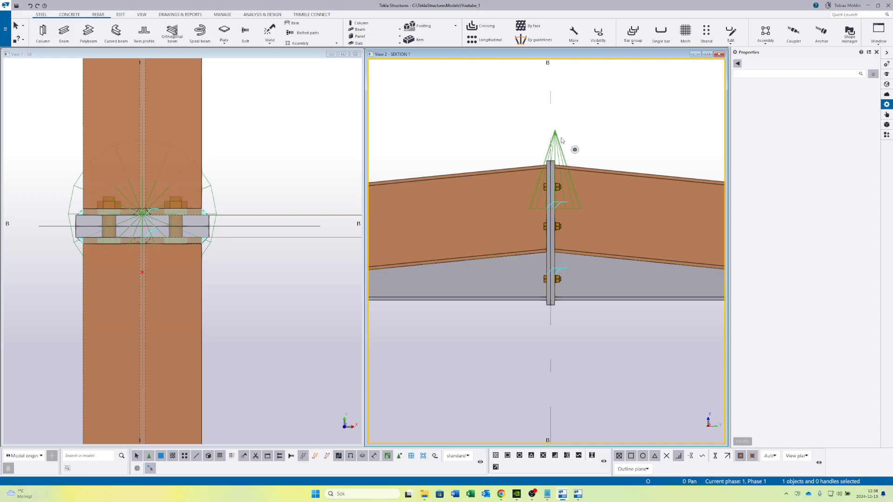
Set the apex haunch's vertical bolt layout to 5 rows with spacings 2*90, 120 and 90 mm, and modify the connection
left_click(500, 265)
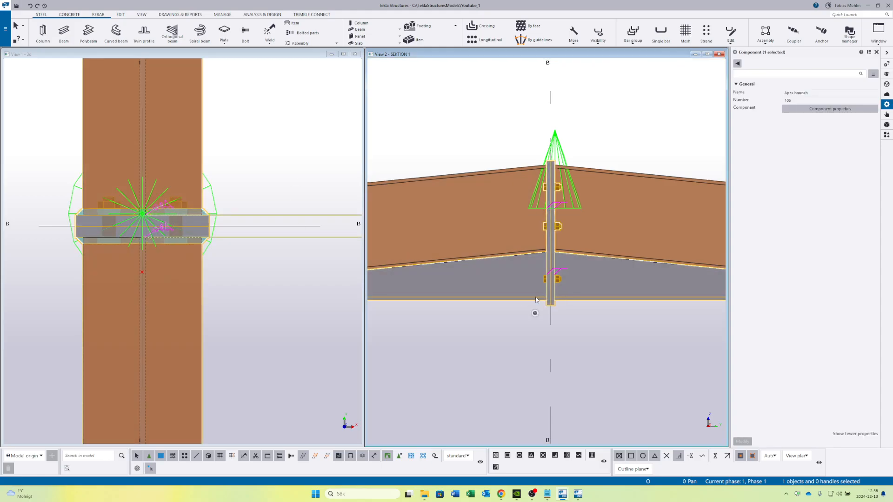
double_click(536, 300)
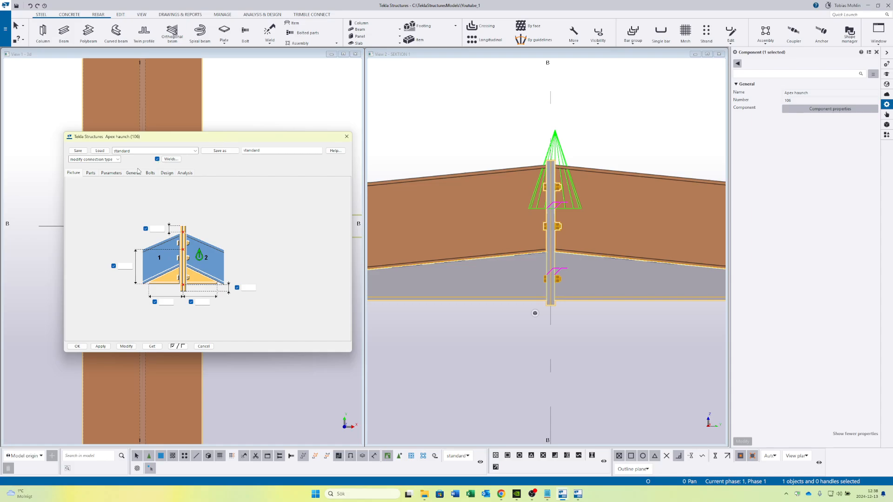
left_click(150, 173)
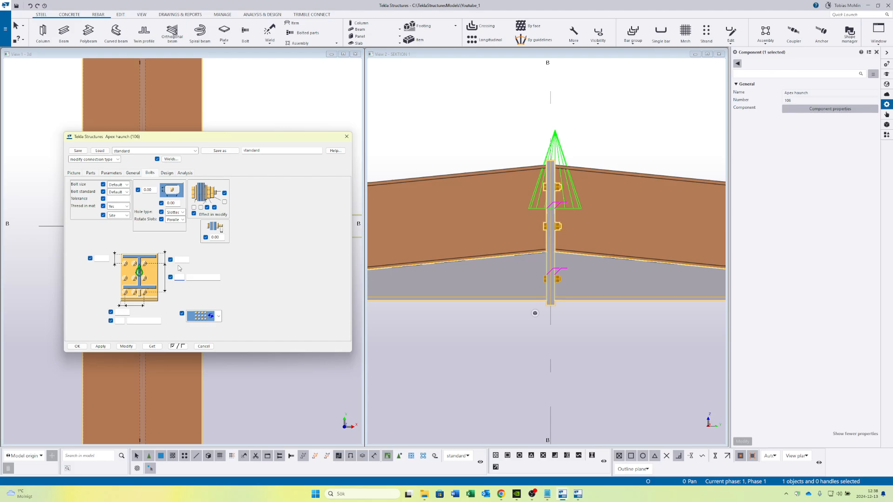
left_click(208, 278)
left_click(126, 346)
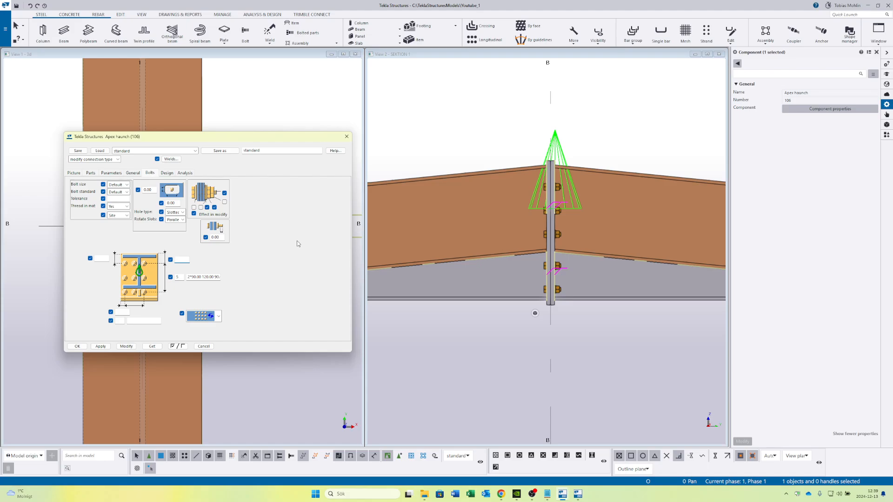
Set the apex haunch's upper vertical bolt edge distance to 80 mm, modify the connection and deselect it
left_click(126, 346)
double_click(185, 261)
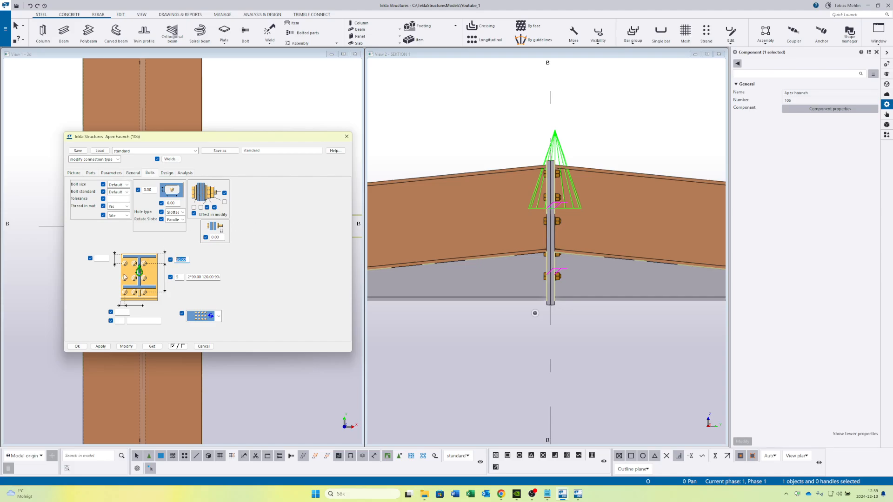
type("80")
left_click(126, 346)
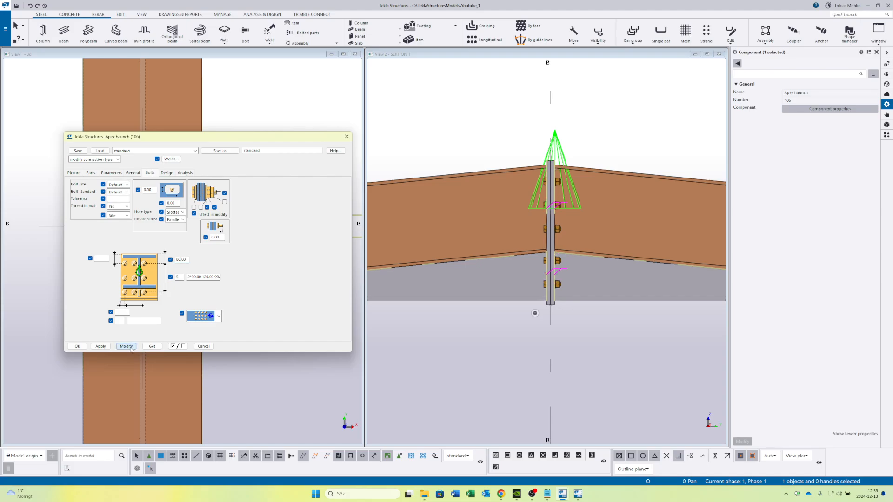
left_click(624, 346)
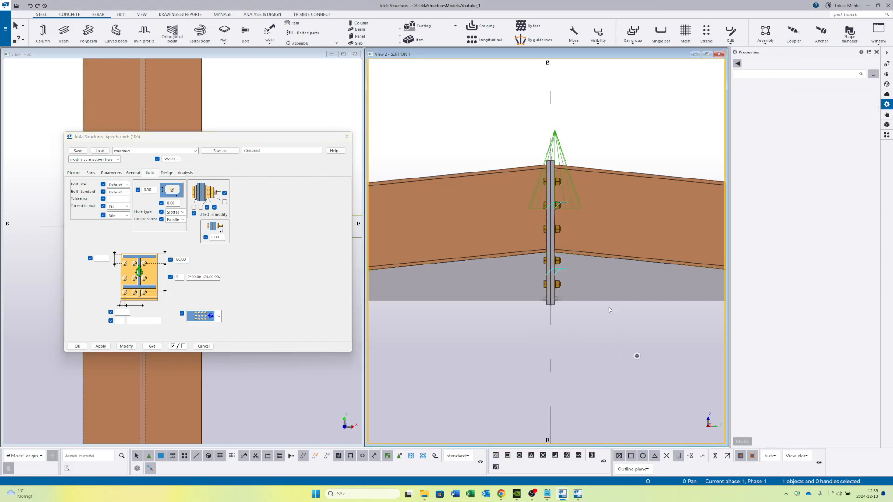
Examine the apex haunch's bolt rows and end plates from an angle in the section view, and close the connection settings
scroll(606, 245, "up", 2)
scroll(594, 247, "down", 1)
middle_click_drag(593, 250, 517, 227, "ctrl")
key("v")
left_click(528, 170)
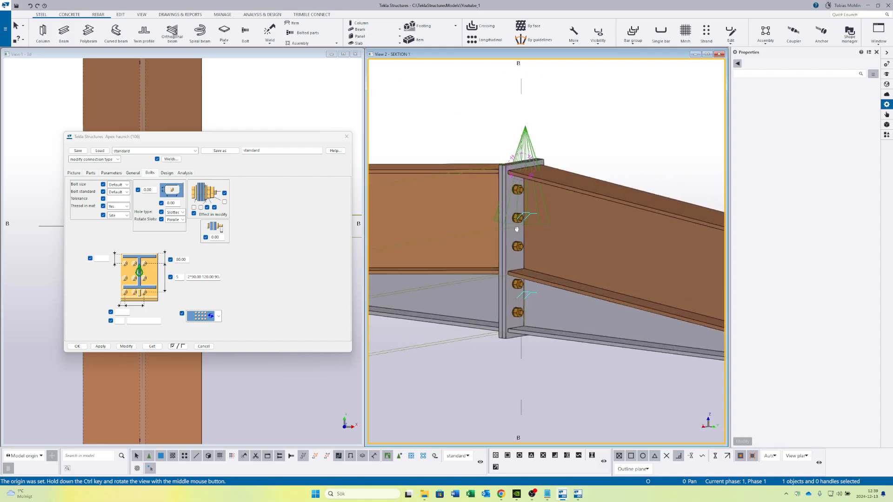
scroll(519, 223, "up", 2)
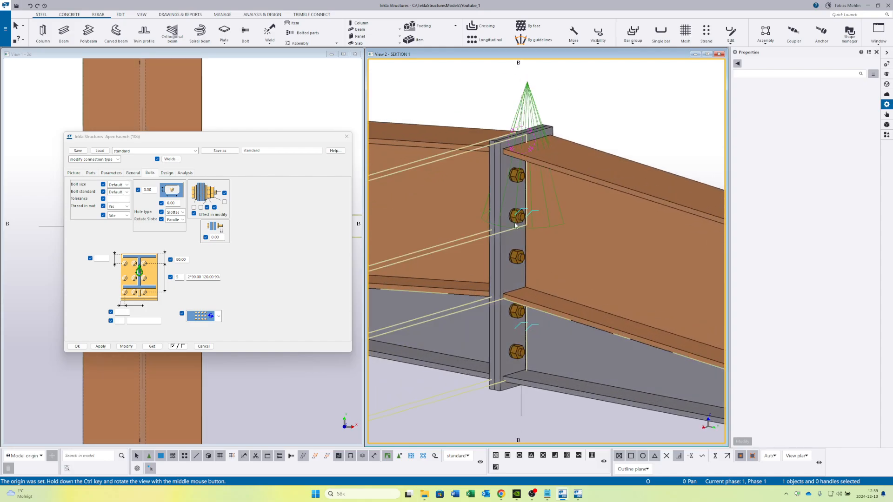
scroll(521, 226, "down", 2)
middle_click_drag(521, 227, 527, 251, "ctrl")
left_click(346, 136)
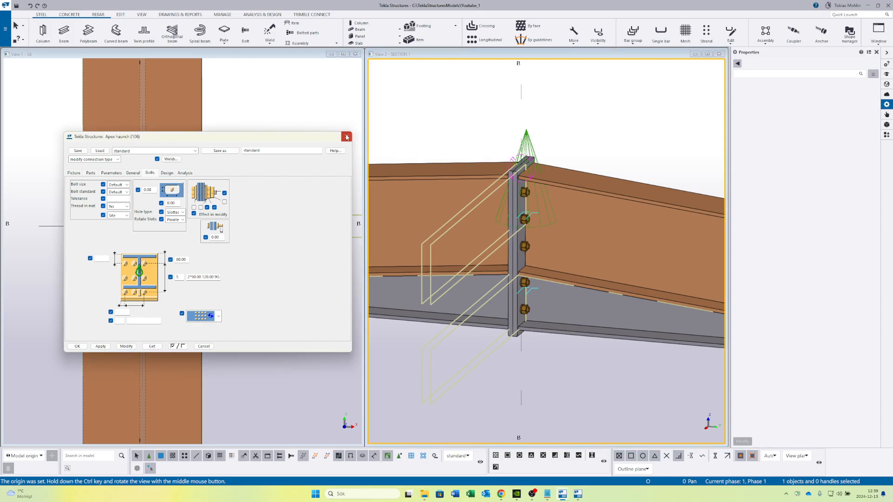
Examine the whole frame head-on in the section view and from an isometric angle in the 3D view
scroll(536, 271, "down", 10)
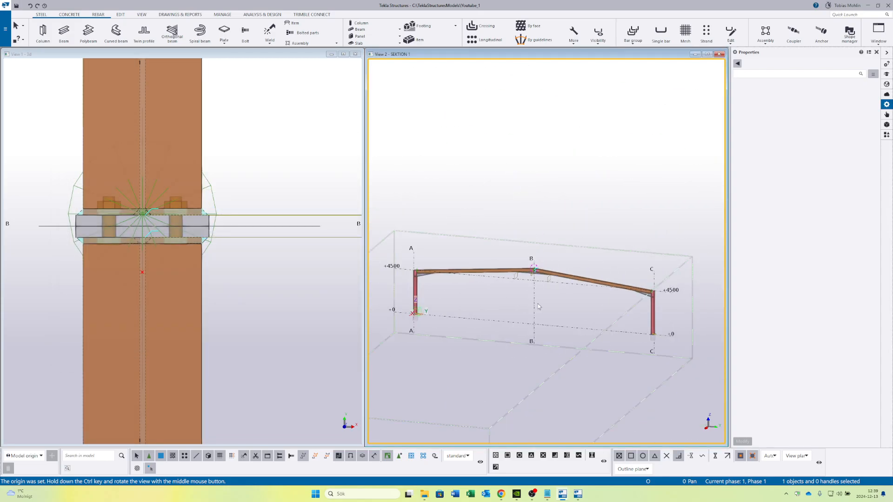
scroll(552, 277, "down", 1)
key("ctrl+p")
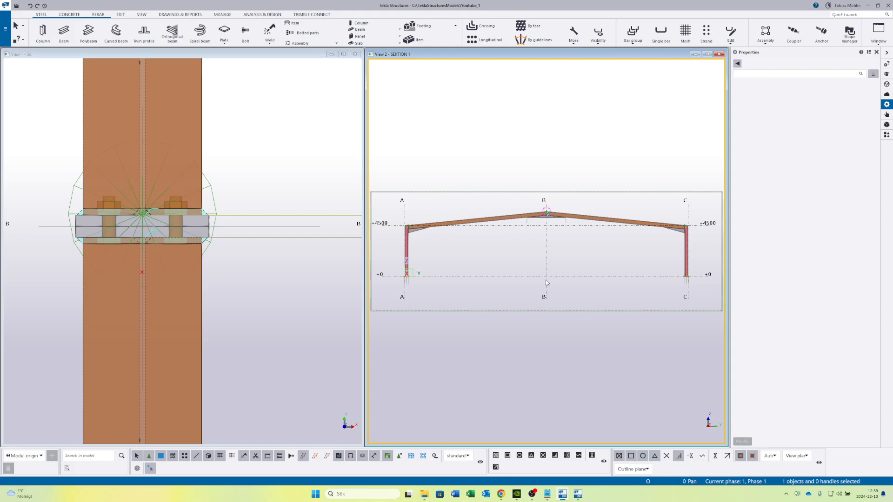
scroll(285, 243, "down", 10)
middle_click_drag(228, 255, 129, 218)
scroll(132, 216, "down", 3)
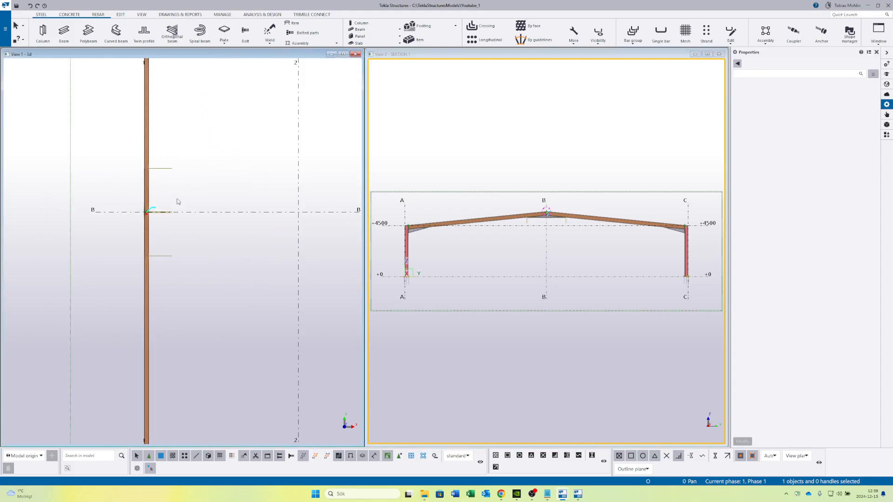
scroll(227, 151, "down", 4)
middle_click_drag(201, 209, 285, 163, "ctrl")
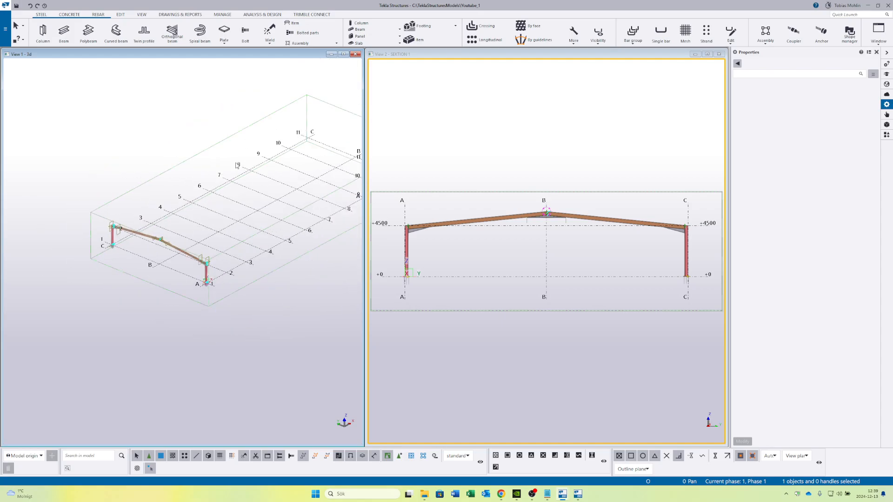
scroll(110, 210, "up", 3)
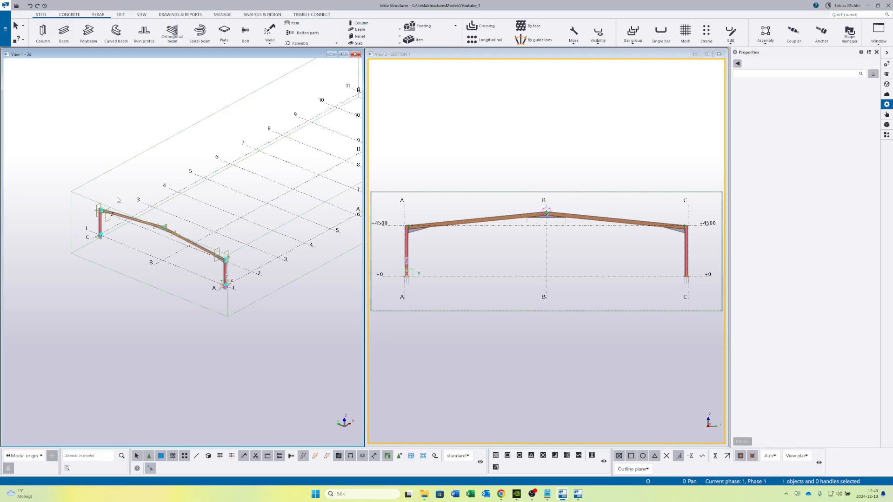
scroll(118, 200, "up", 2)
Browse the available selection filters, including the material and steel part filters, and close the list
left_click(471, 460)
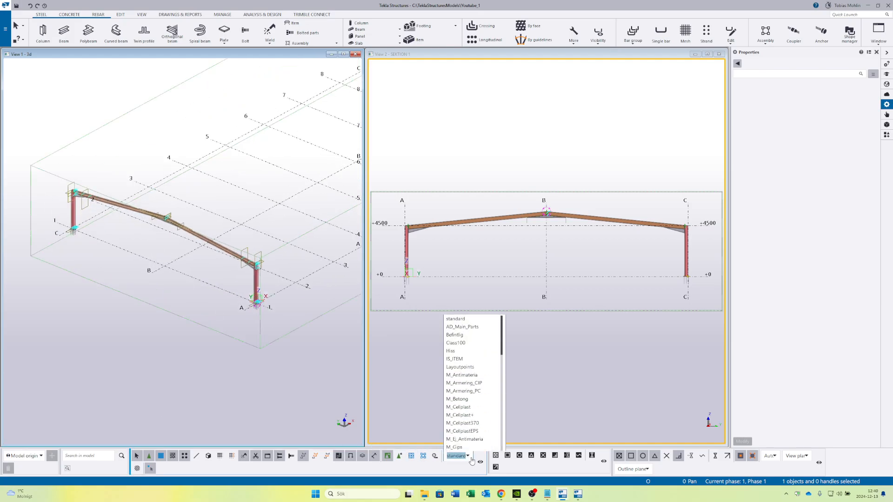
left_click(467, 460)
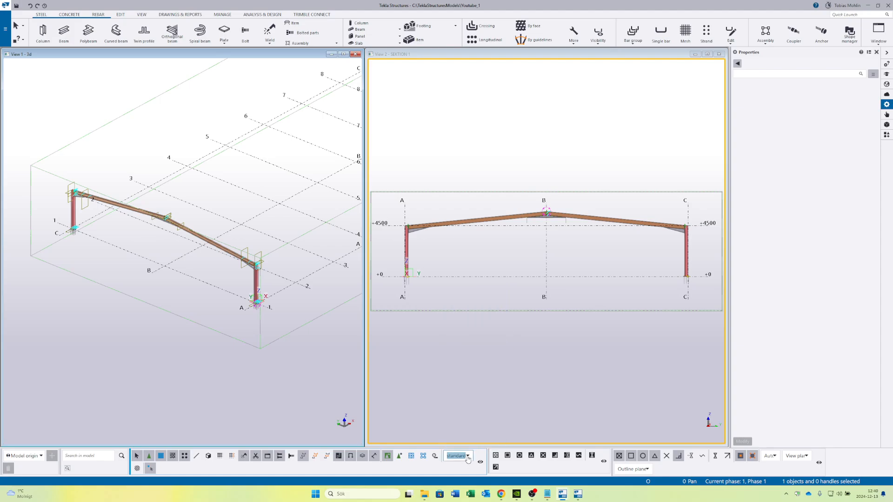
left_click(468, 460)
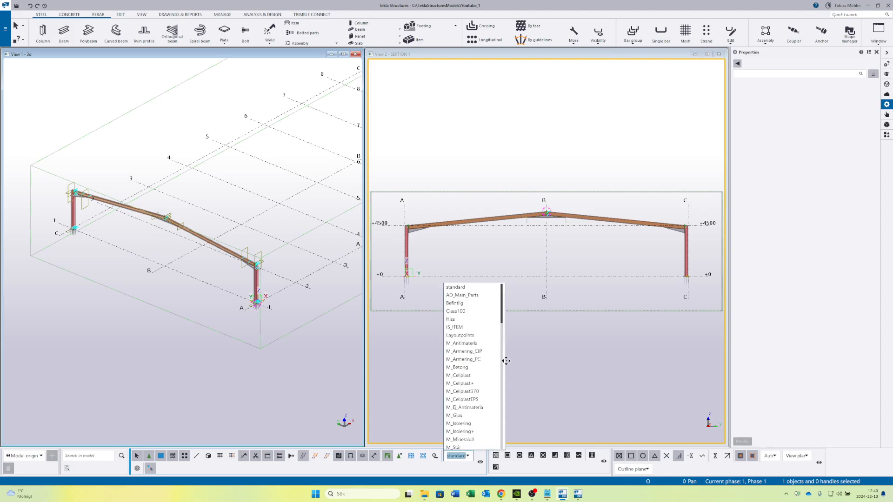
left_click_drag(501, 315, 510, 385)
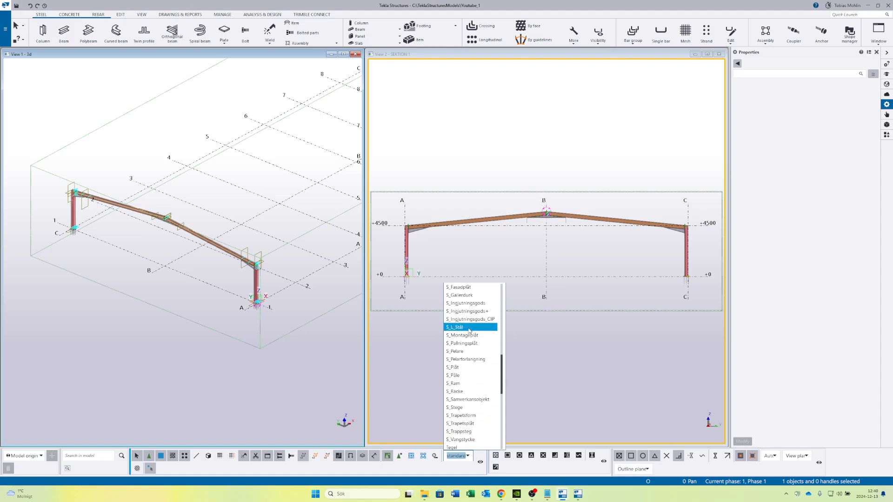
mouse_move(505, 366)
left_mouse_down()
mouse_move(501, 295)
mouse_move(508, 379)
left_mouse_up()
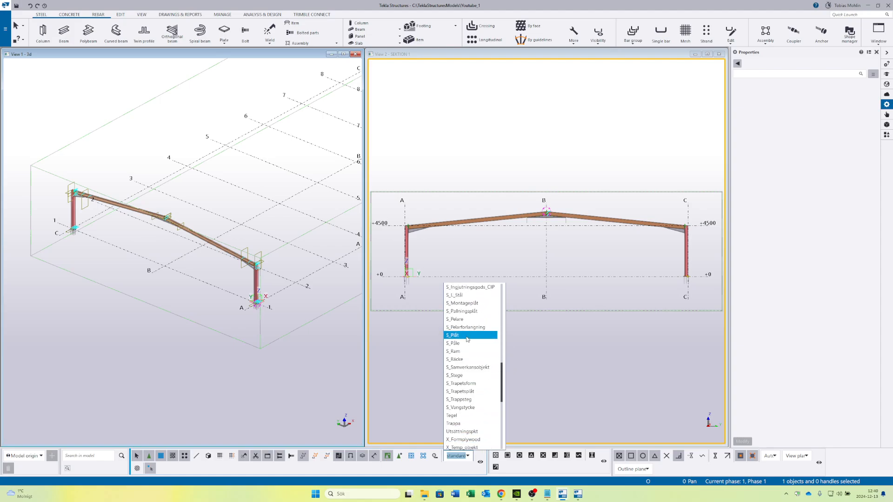
left_click_drag(504, 368, 500, 276)
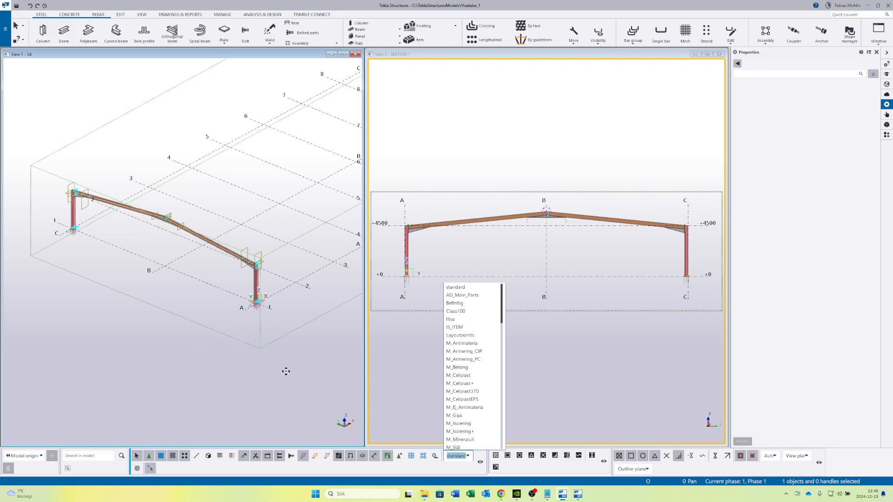
left_click_drag(505, 306, 497, 340)
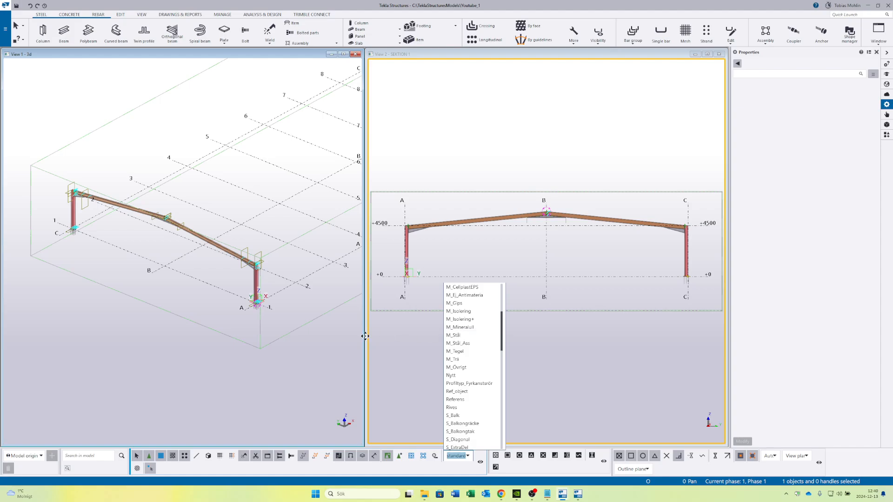
right_click(219, 367)
left_click(139, 357)
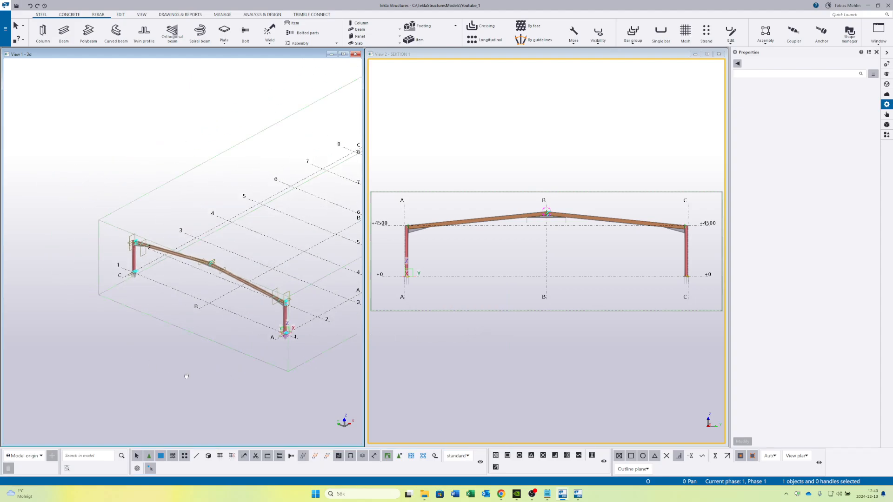
Select the whole frame on gridline 1 in the 3D view and start a linear special copy of it
left_click_drag(102, 205, 332, 376)
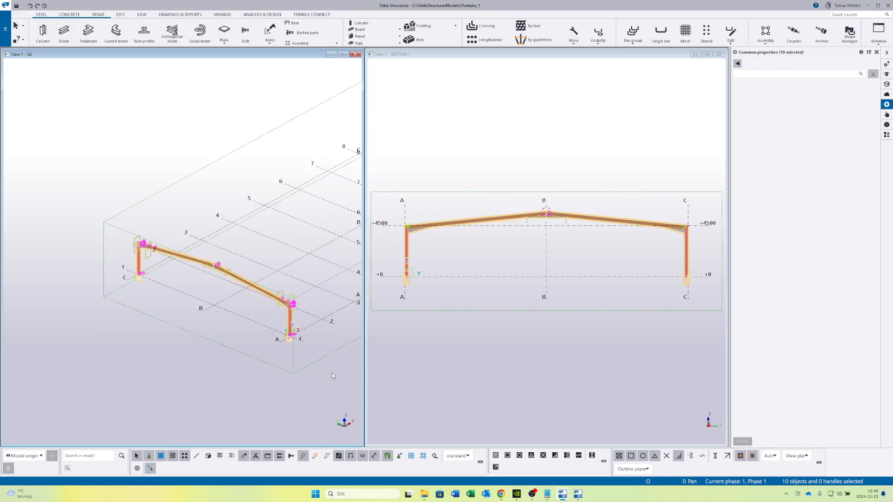
middle_click_drag(335, 376, 295, 365)
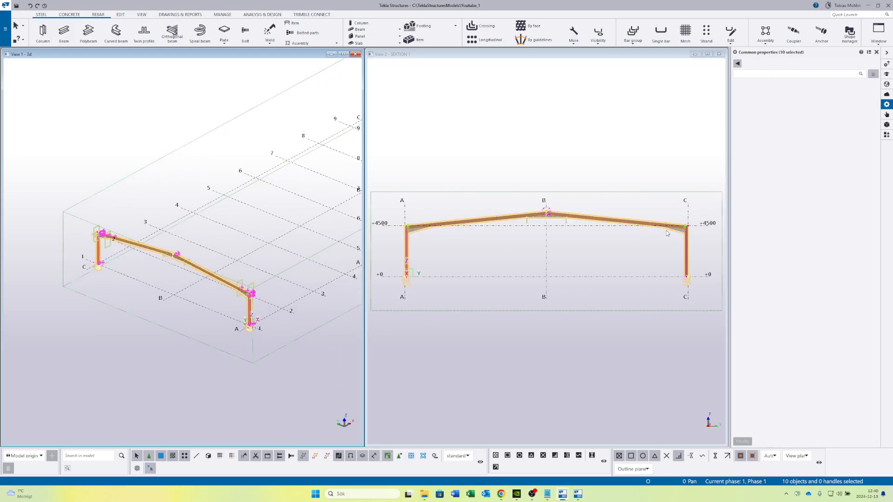
middle_click_drag(273, 333, 226, 340)
right_click(246, 175)
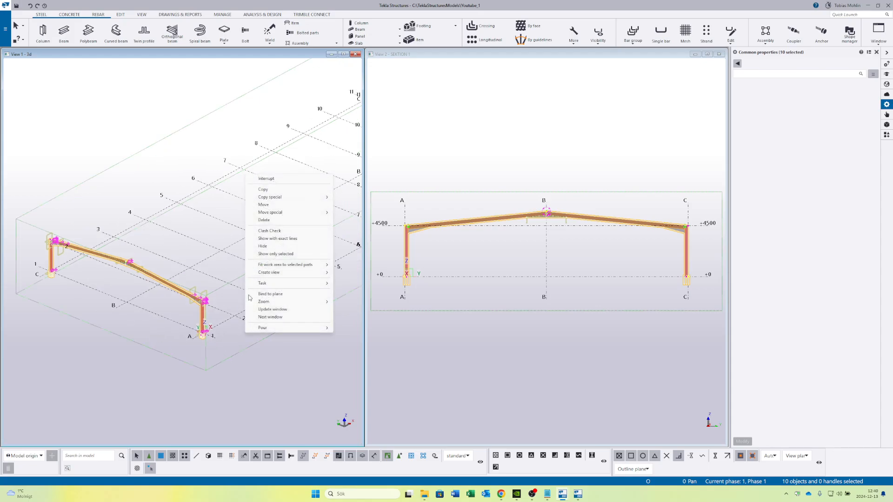
mouse_move(310, 201)
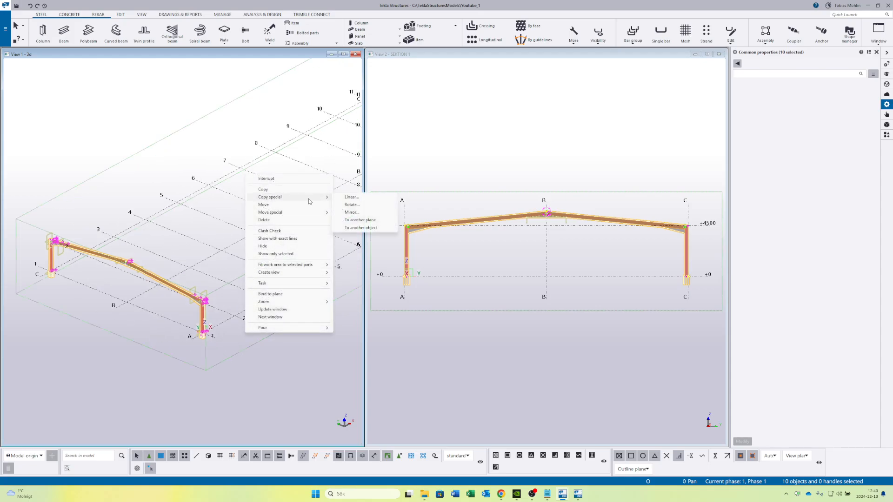
left_click(356, 200)
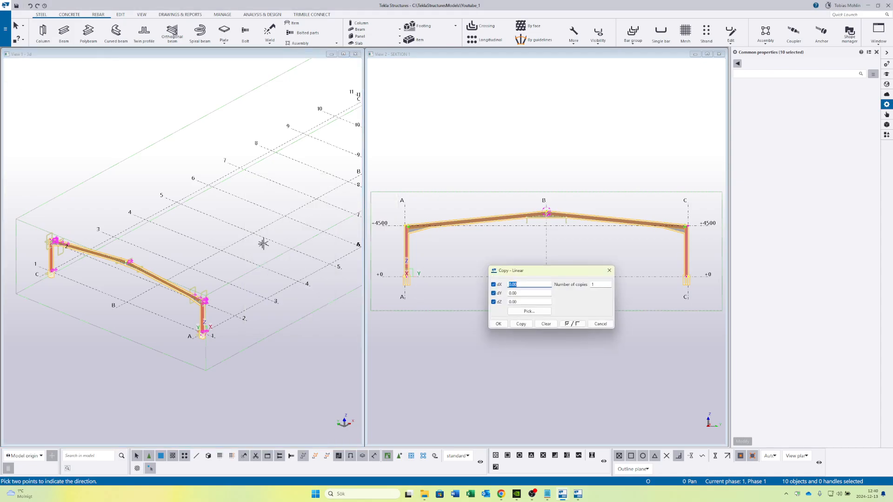
Define a 6000 mm copy offset in X by picking the intersections of gridline A with gridlines 2 and 3
middle_click_drag(283, 306, 229, 285)
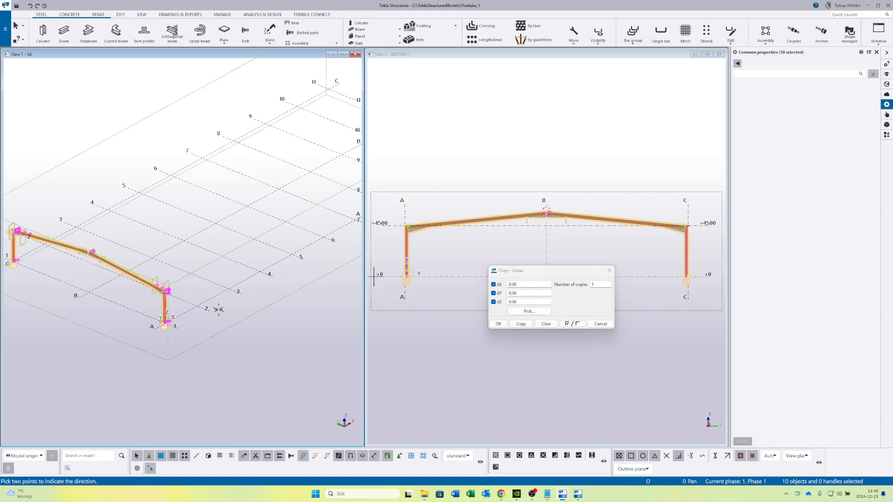
scroll(215, 306, "up", 2)
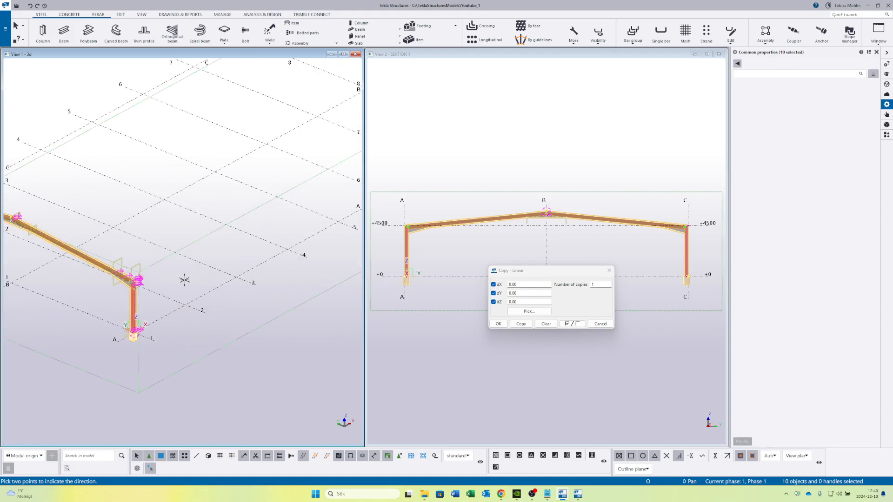
middle_click_drag(200, 299, 226, 299)
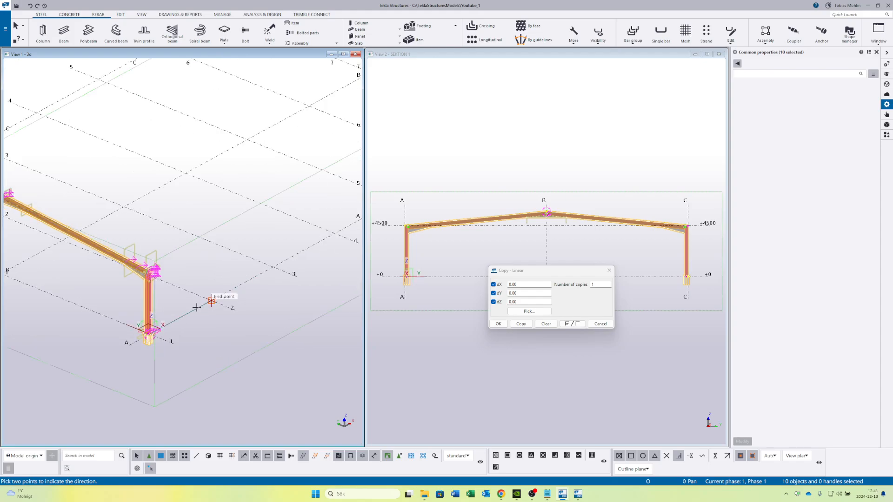
middle_click_drag(295, 259, 210, 299, "ctrl")
left_click(211, 300)
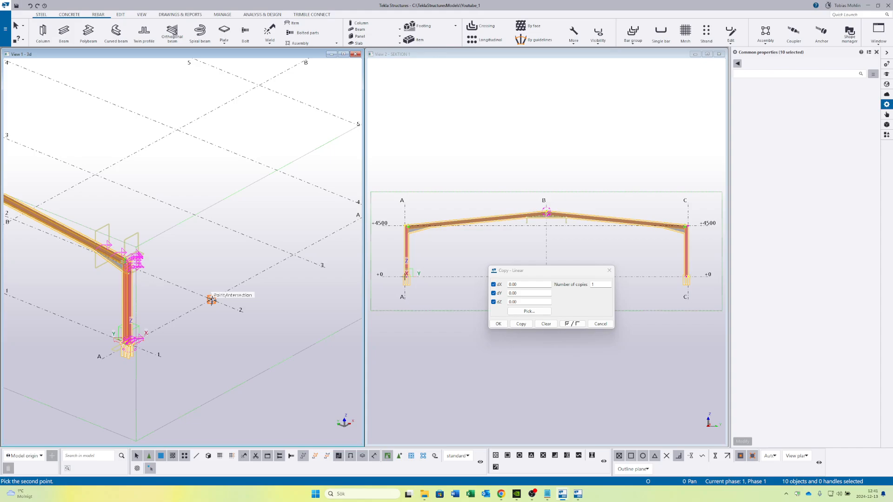
left_click(293, 256)
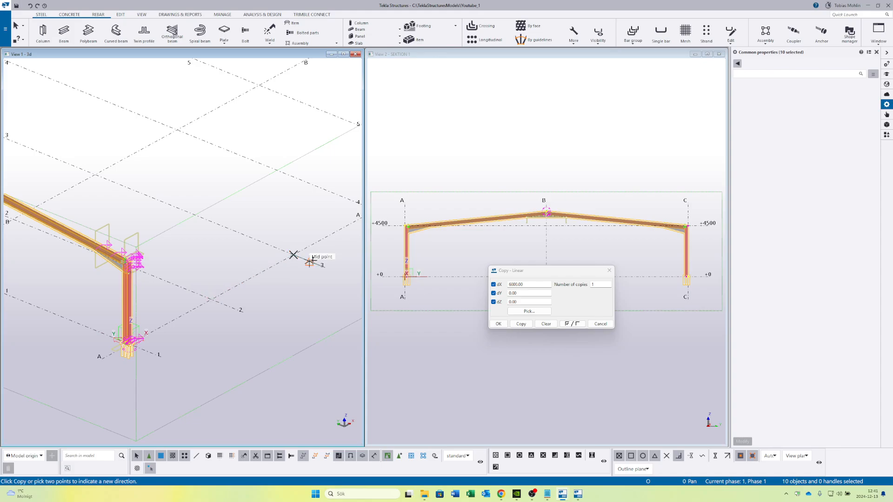
Set the number of copies to 10 and create the copies of the frame along the building
left_click_drag(521, 275, 327, 223)
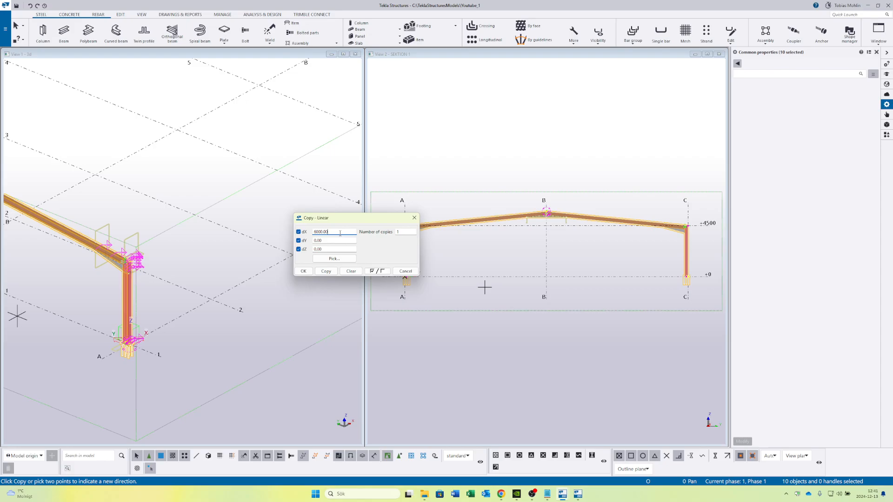
double_click(405, 232)
left_click_drag(339, 225, 342, 317)
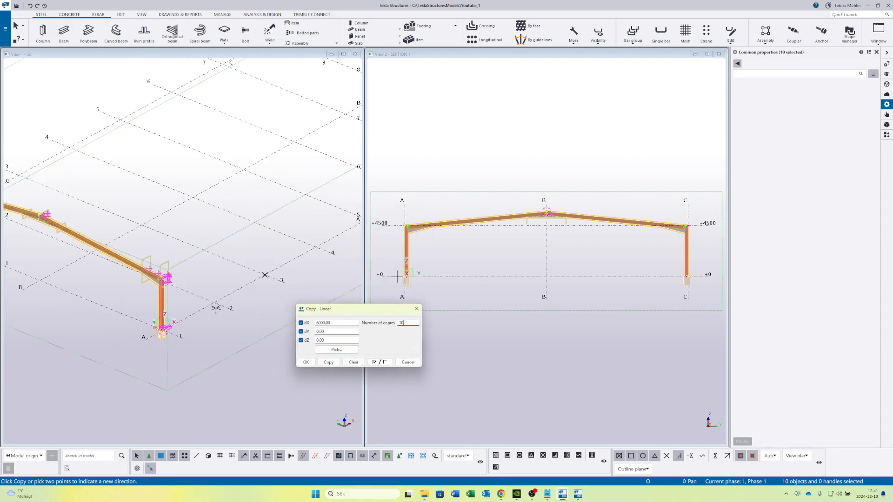
scroll(233, 313, "down", 2)
left_click(330, 362)
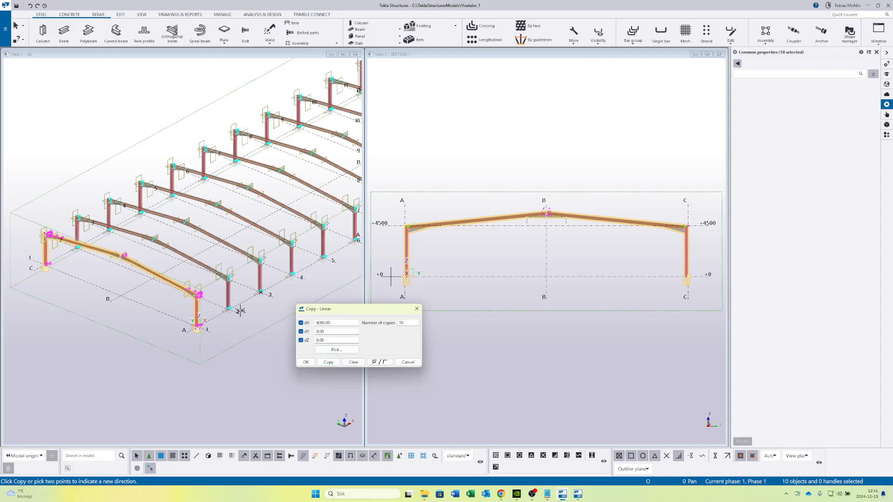
End the copy command, deselect the original frame and hide the component symbols in the 3D view
middle_click_drag(240, 311, 209, 317)
scroll(209, 316, "down", 2)
right_click(232, 352)
left_click(249, 359)
middle_click_drag(261, 329, 221, 336)
right_click(233, 335)
left_click(214, 343)
scroll(217, 345, "down", 1)
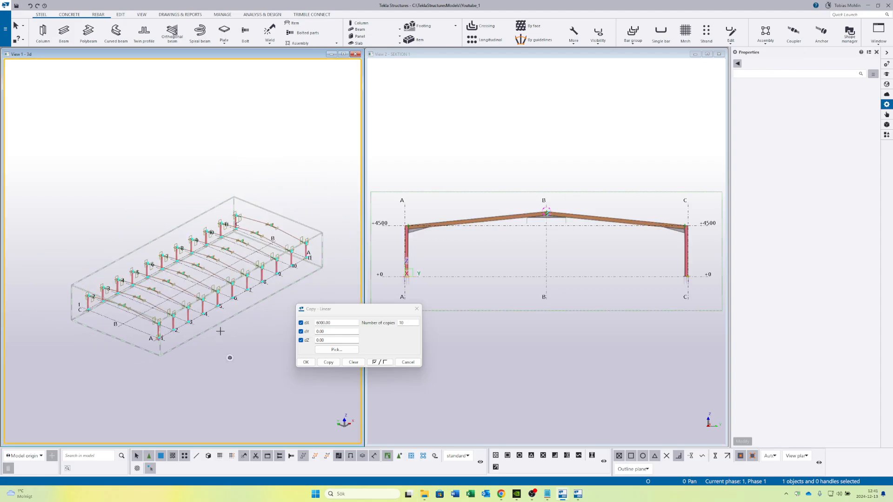
right_click(221, 331)
right_click(235, 326)
left_click(269, 369)
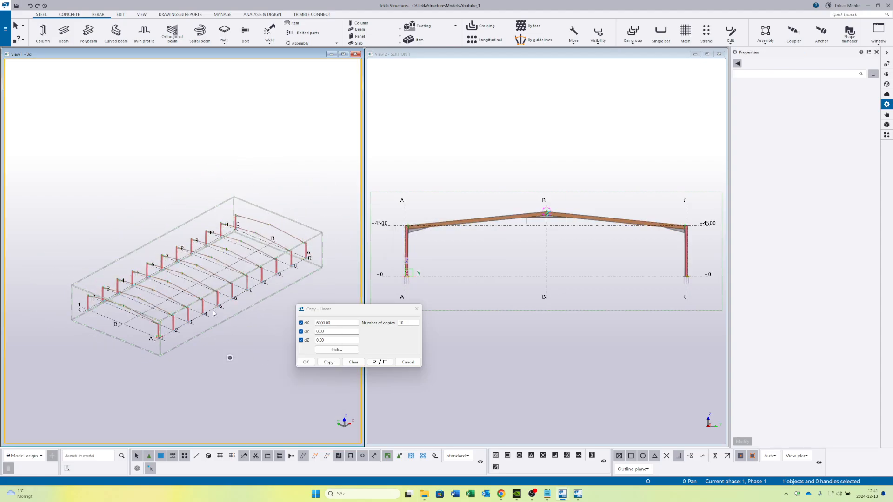
Close the linear copy settings and hide the work area box in the 3D view
scroll(213, 314, "up", 2)
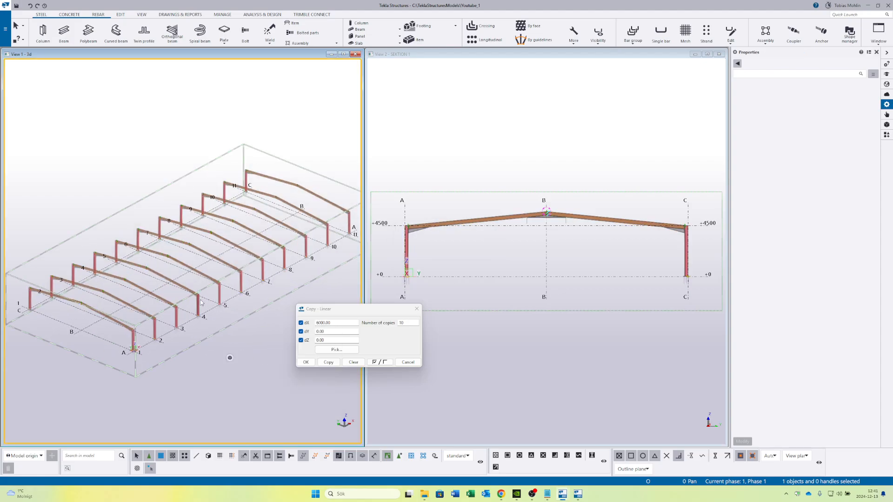
left_click(417, 309)
middle_click_drag(150, 278, 180, 283)
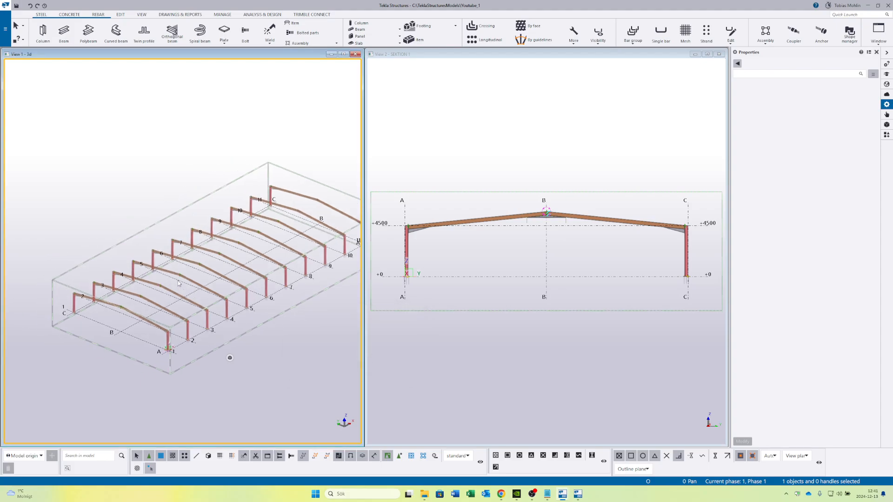
right_click(201, 291)
left_click(228, 331)
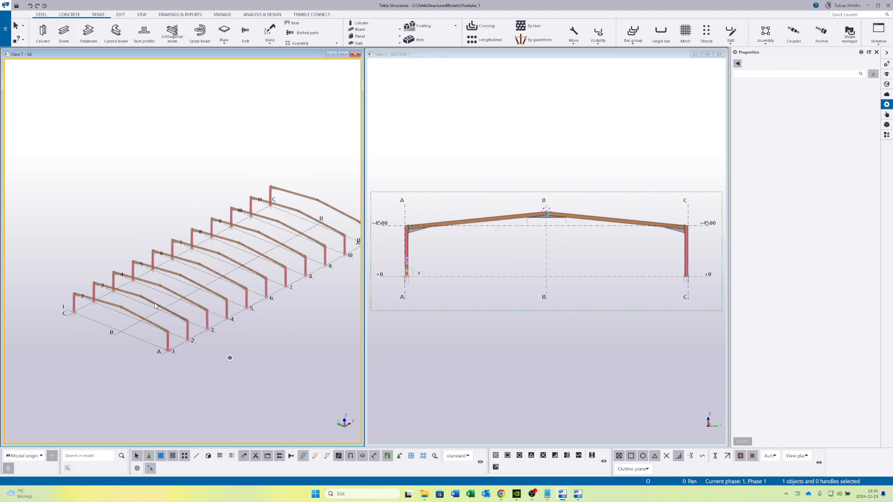
Examine the copied frames' apex haunches, eaves haunches and base plates up close, and the whole row of frames in the 3D view
mouse_move(154, 306)
middle_mouse_down("ctrl")
mouse_move(214, 298)
mouse_move(150, 303)
middle_mouse_up("ctrl")
scroll(159, 304, "down", 1)
scroll(154, 314, "up", 5)
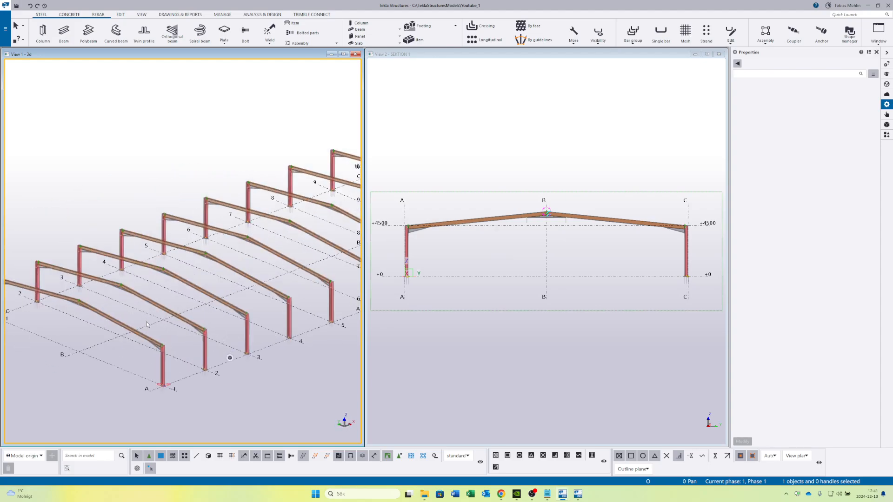
scroll(179, 327, "up", 7)
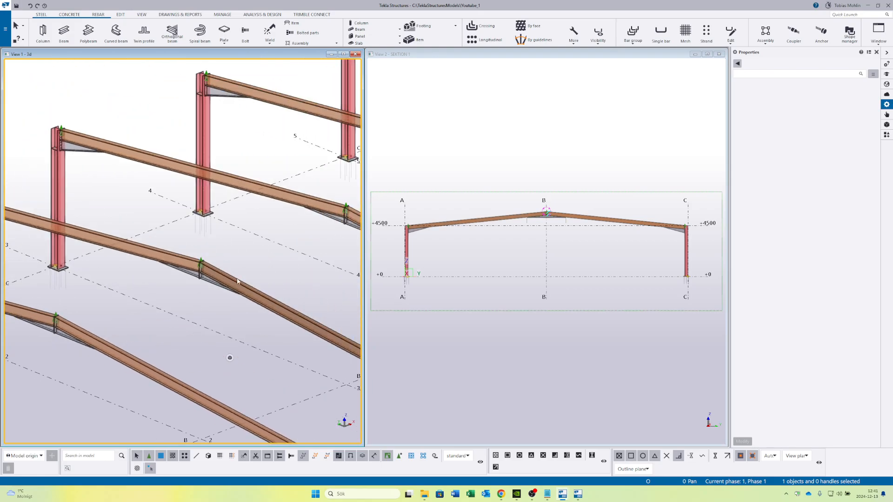
scroll(237, 281, "down", 8)
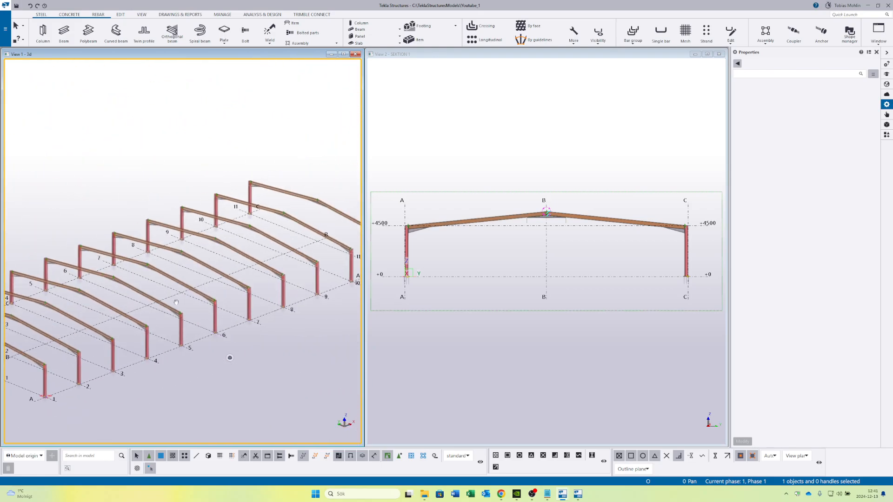
scroll(177, 302, "down", 5)
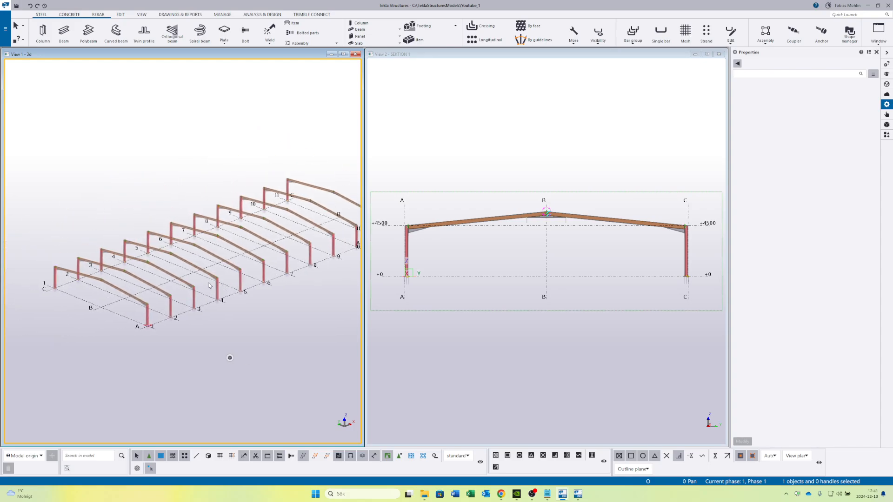
middle_click_drag(140, 277, 139, 300)
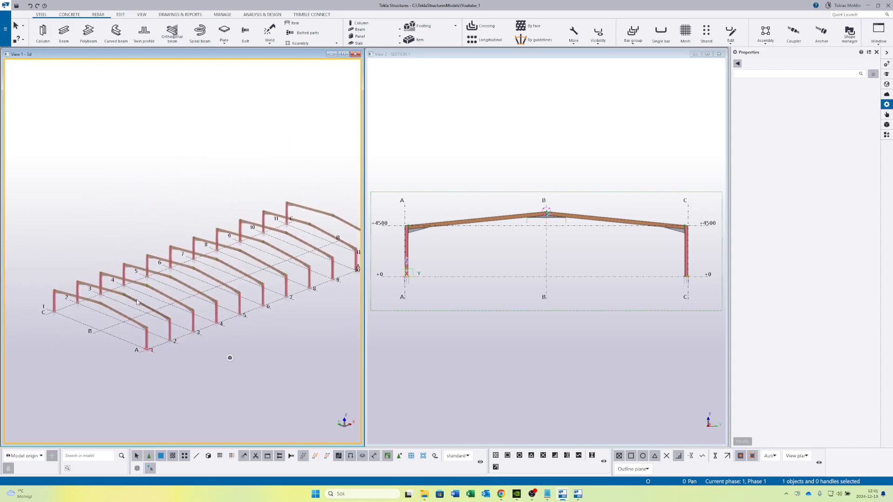
scroll(92, 283, "up", 3)
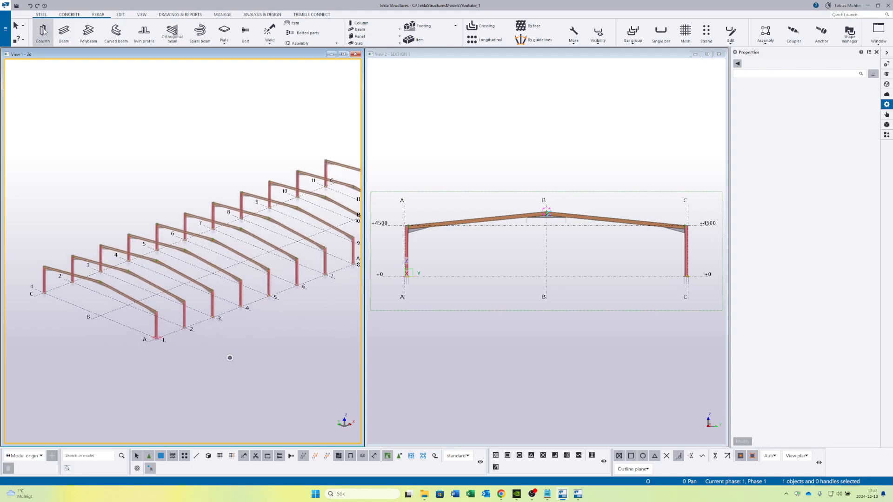
Clear the haunch search in the applications and components catalog and close the catalog
left_click(886, 135)
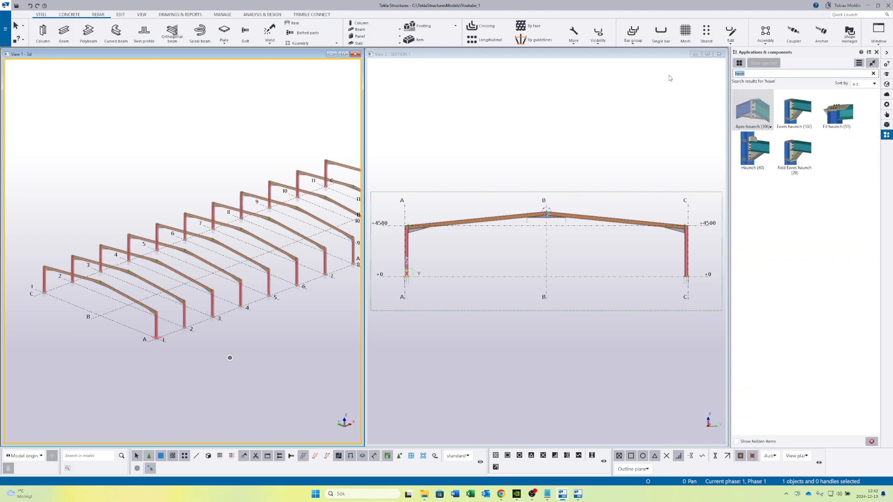
left_click(873, 74)
left_click(877, 53)
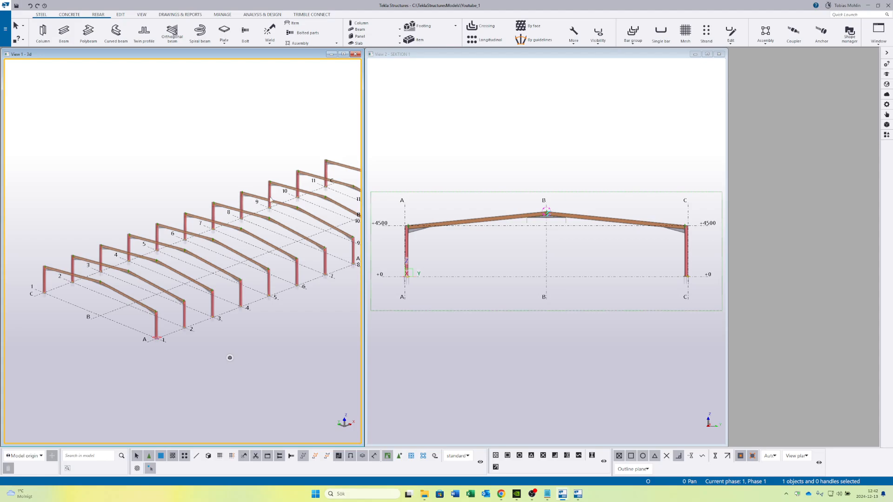
middle_click_drag(189, 235, 162, 255, "ctrl")
scroll(131, 300, "up", 3)
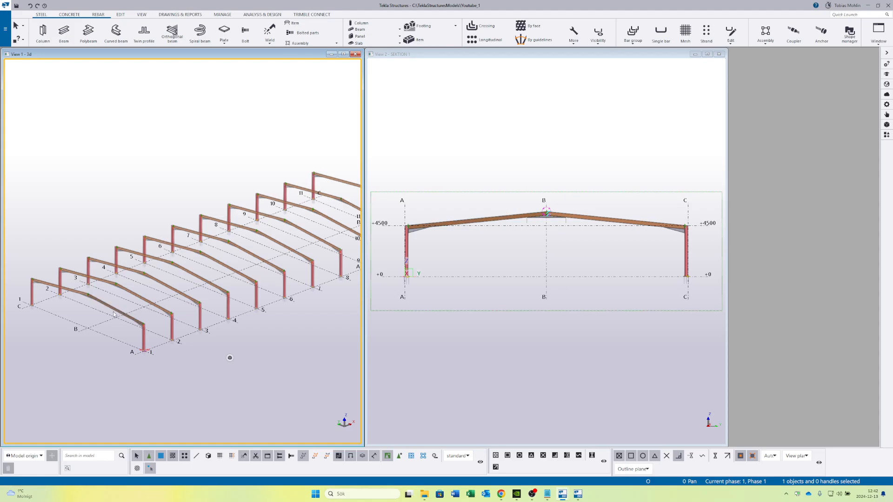
middle_click_drag(78, 284, 92, 257)
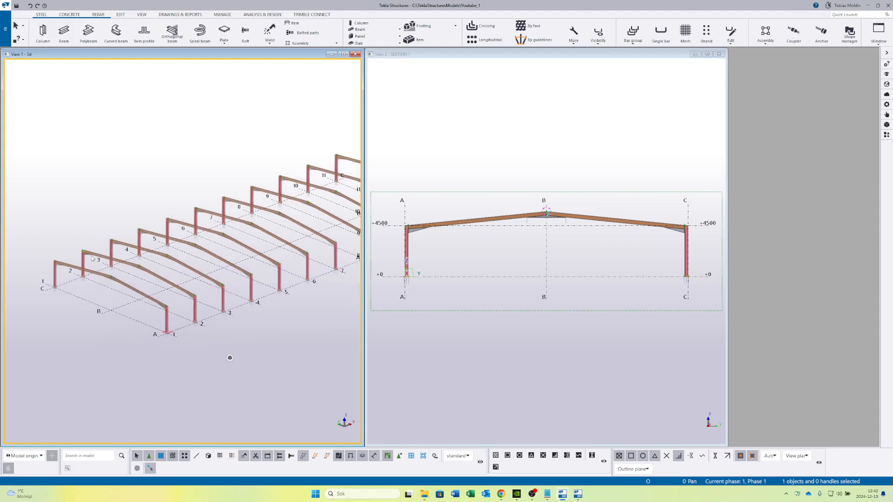
scroll(93, 257, "down", 1)
mouse_move(158, 205)
middle_mouse_down()
mouse_move(139, 217)
mouse_move(144, 251)
mouse_move(148, 213)
mouse_move(164, 200)
middle_mouse_up()
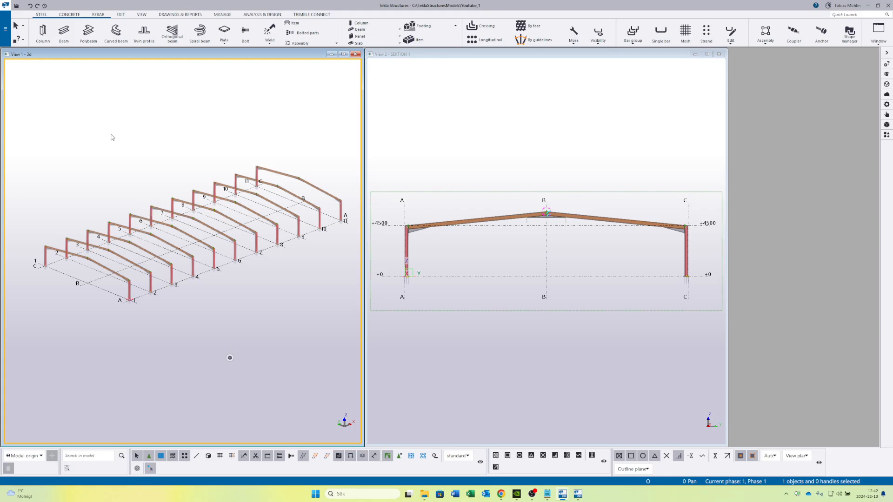
middle_click_drag(169, 155, 173, 190)
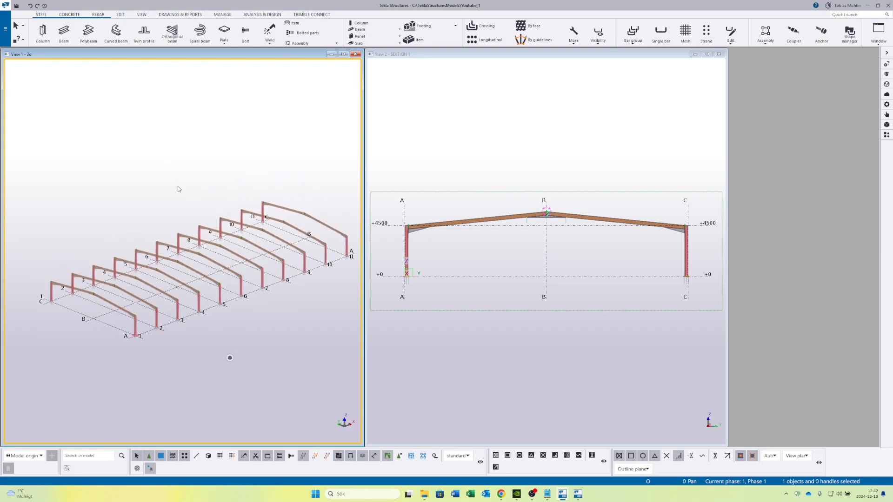